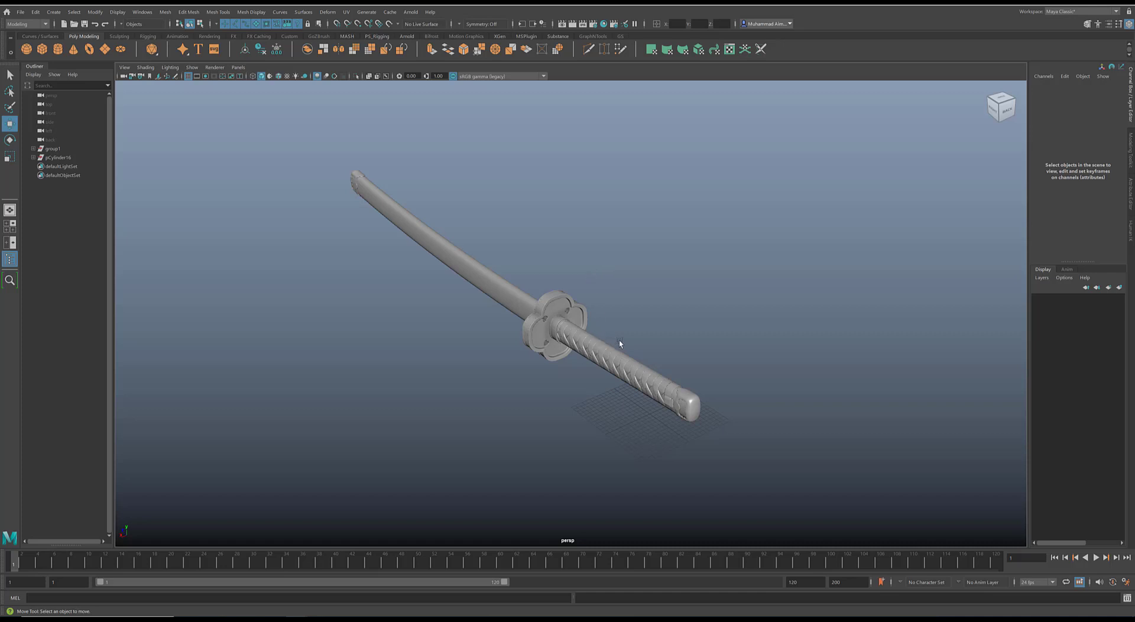
Move the scabbard group straight up about 17.9 units in Y, clear of the sword blade.
{"action": "left_click_drag", "start_coordinate": [627, 327], "coordinate": [629, 289], "text": "alt"}
{"action": "right_click_drag", "start_coordinate": [643, 247], "coordinate": [678, 323], "text": "alt"}
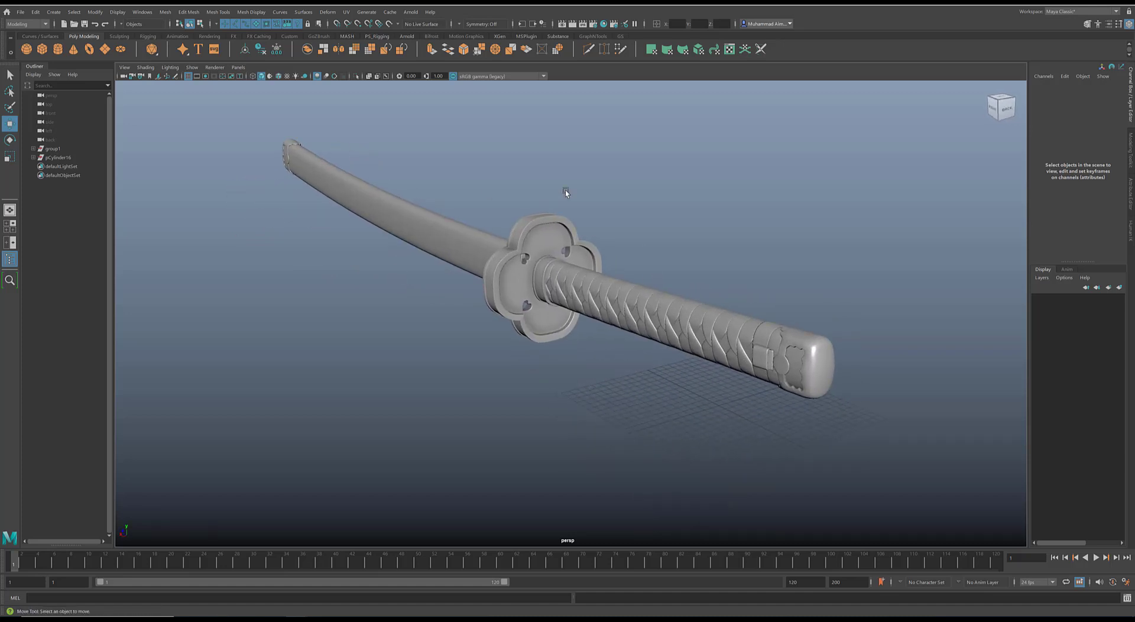
{"action": "left_click_drag", "start_coordinate": [577, 302], "coordinate": [624, 298], "text": "alt"}
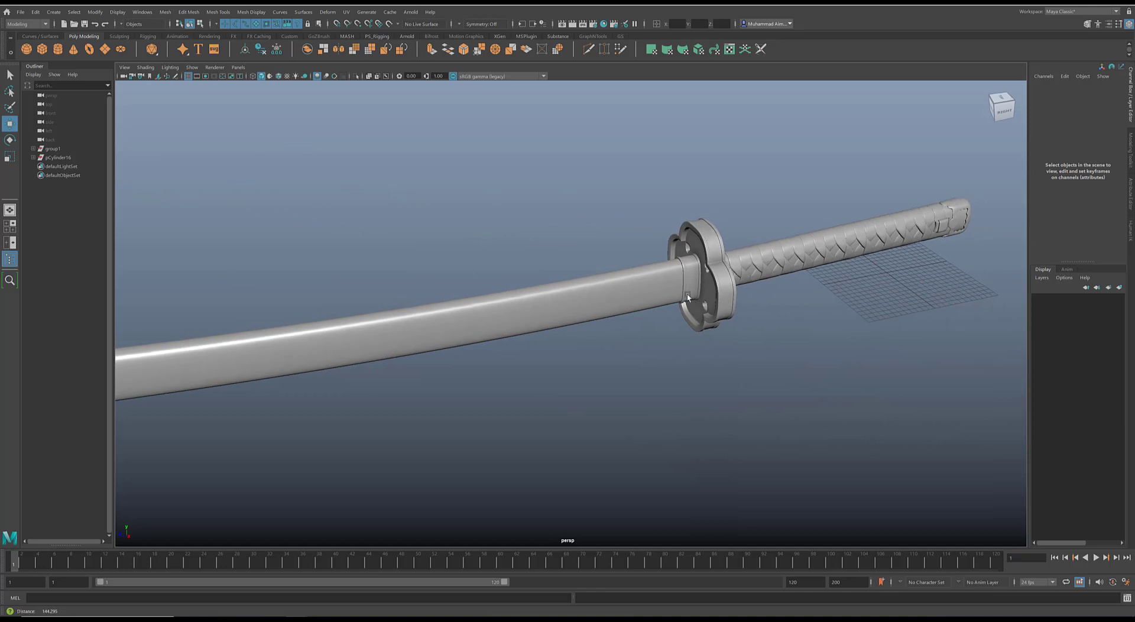
{"action": "right_click_drag", "start_coordinate": [688, 316], "coordinate": [527, 251], "text": "alt"}
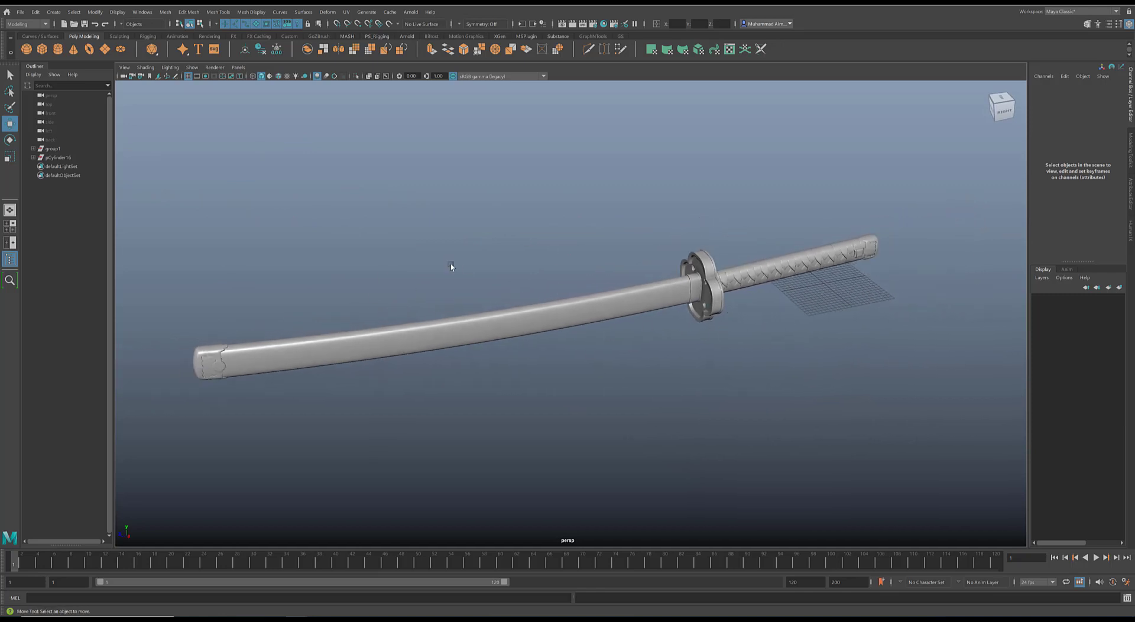
{"action": "left_click", "coordinate": [52, 150]}
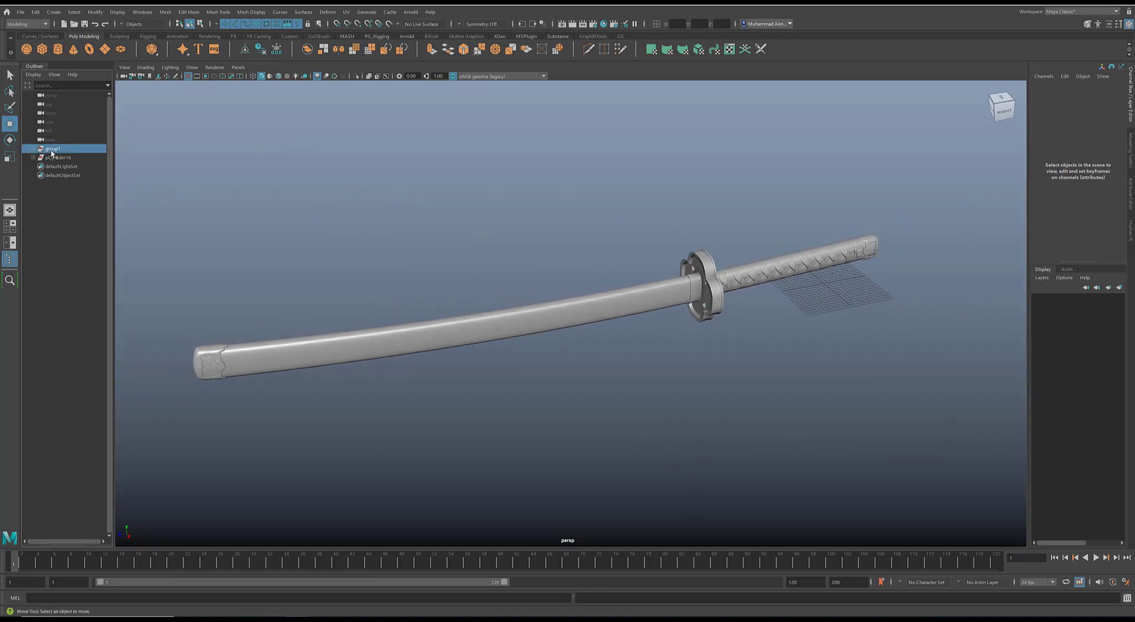
{"action": "middle_click_drag", "start_coordinate": [699, 337], "coordinate": [715, 349], "text": "alt"}
{"action": "left_click_drag", "start_coordinate": [847, 255], "coordinate": [842, 185]}
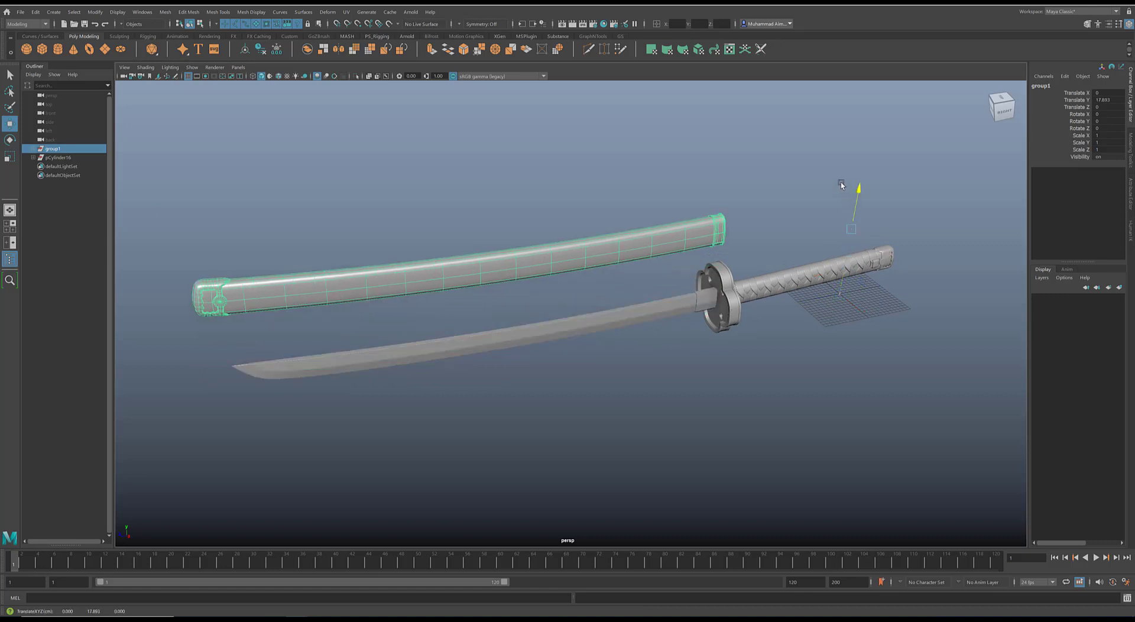
Select the sword group and the scabbard group in turn to check which parts each one contains.
{"action": "left_click", "coordinate": [72, 158]}
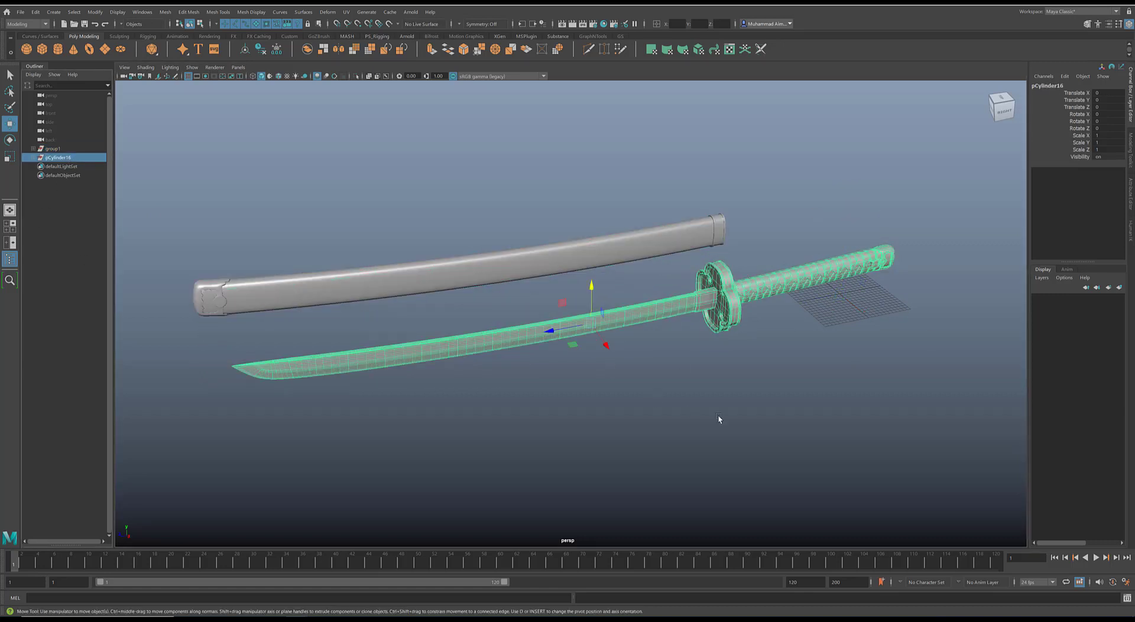
{"action": "left_click_drag", "start_coordinate": [718, 417], "coordinate": [526, 188], "text": "alt"}
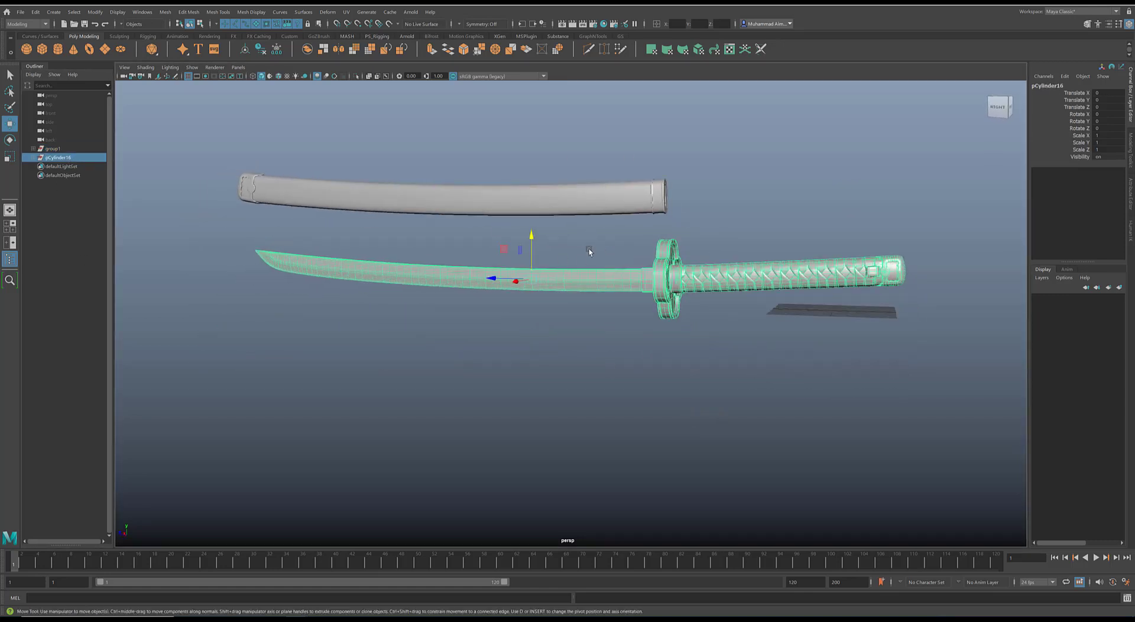
{"action": "left_click", "coordinate": [52, 149]}
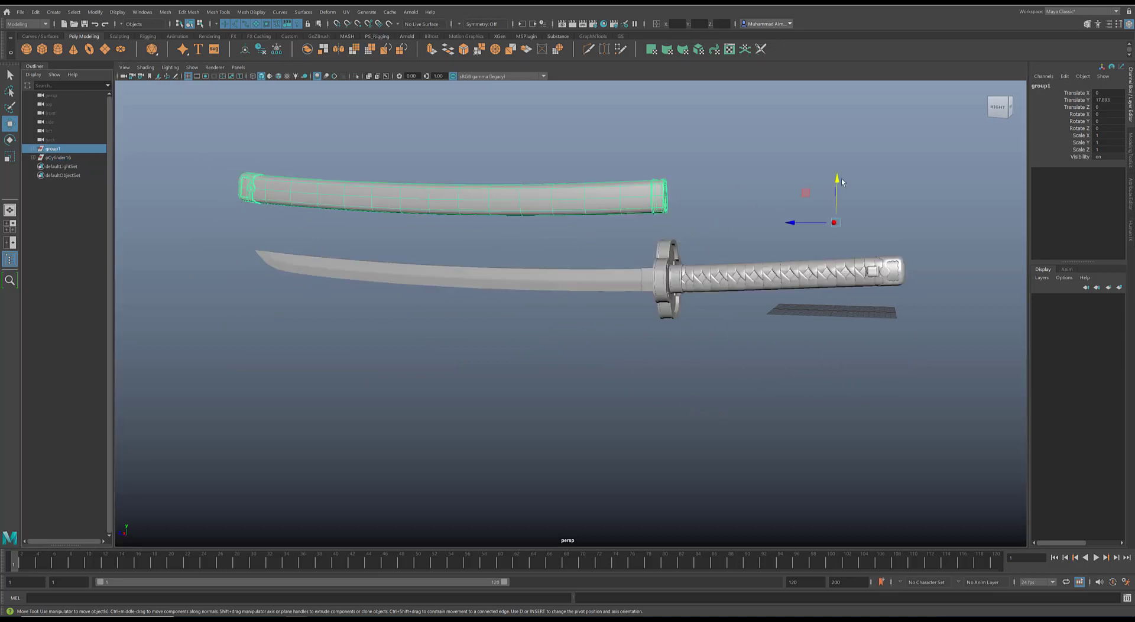
{"action": "mouse_move", "coordinate": [838, 179]}
{"action": "left_mouse_down"}
{"action": "mouse_move", "coordinate": [832, 277]}
{"action": "mouse_move", "coordinate": [824, 179]}
{"action": "left_mouse_up"}
{"action": "left_click_drag", "start_coordinate": [414, 281], "coordinate": [441, 311], "text": "alt"}
{"action": "left_click_drag", "start_coordinate": [763, 349], "coordinate": [704, 384], "text": "alt"}
Select the scabbard body and open the UV Editor beside the model to display its UV shells.
{"action": "left_click", "coordinate": [727, 241]}
{"action": "left_click", "coordinate": [550, 259]}
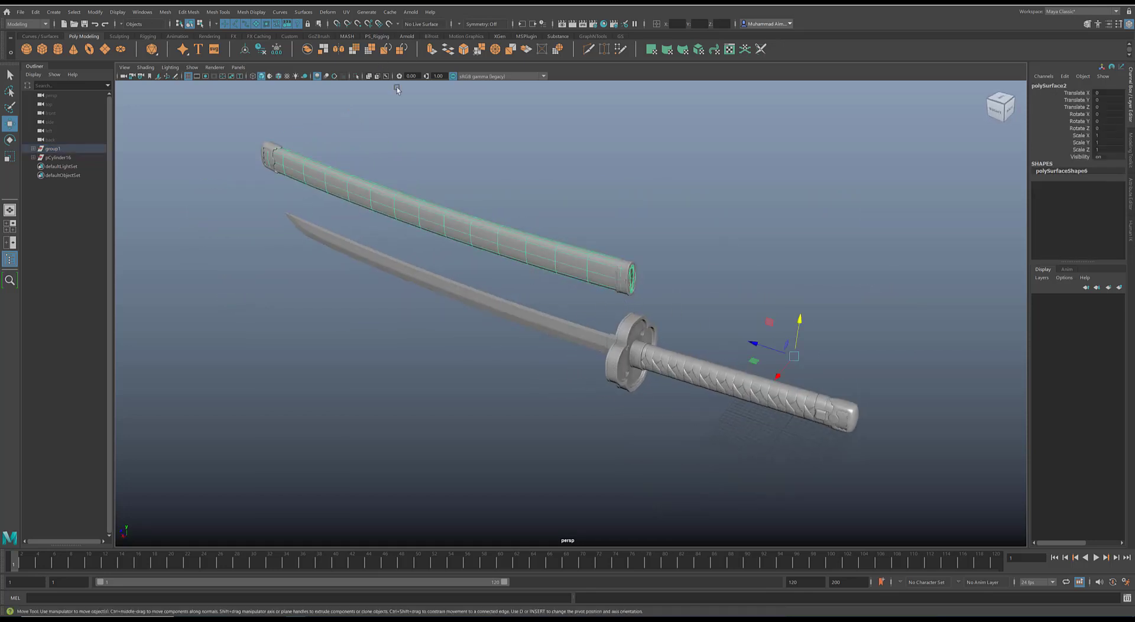
{"action": "left_click", "coordinate": [346, 11]}
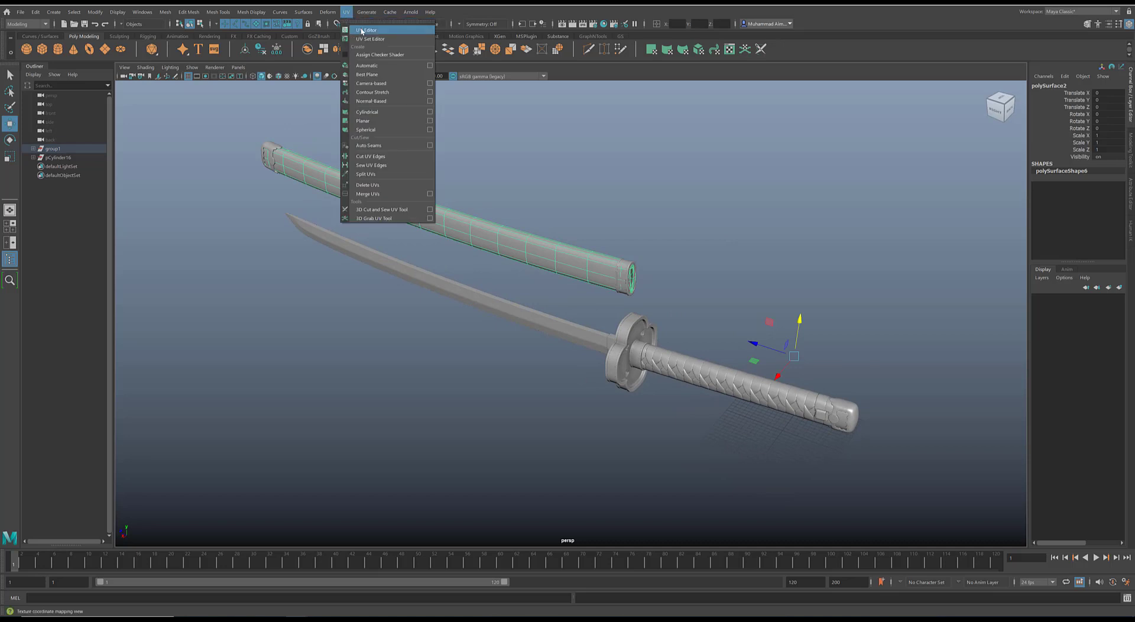
{"action": "left_click", "coordinate": [356, 22]}
{"action": "left_click_drag", "start_coordinate": [514, 119], "coordinate": [876, 167]}
{"action": "scroll", "coordinate": [853, 272], "scroll_direction": "down", "scroll_amount": 5}
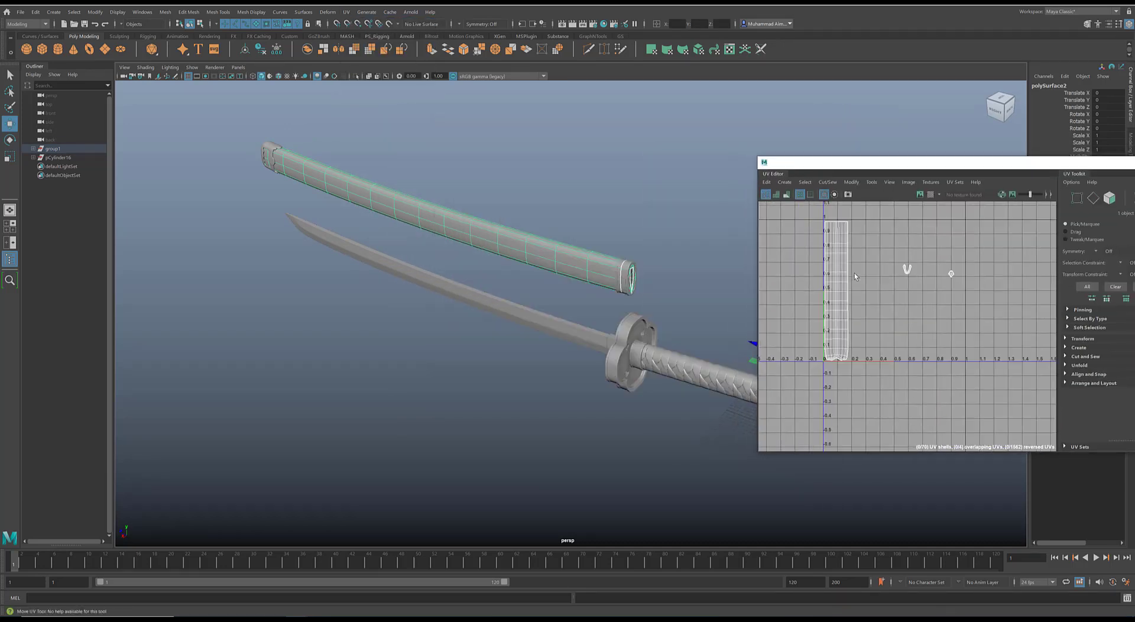
Select all parts of the sword and scabbard and review their combined UV layout.
{"action": "scroll", "coordinate": [369, 273], "scroll_direction": "down", "scroll_amount": 5}
{"action": "middle_click_drag", "start_coordinate": [526, 314], "coordinate": [426, 293], "text": "alt"}
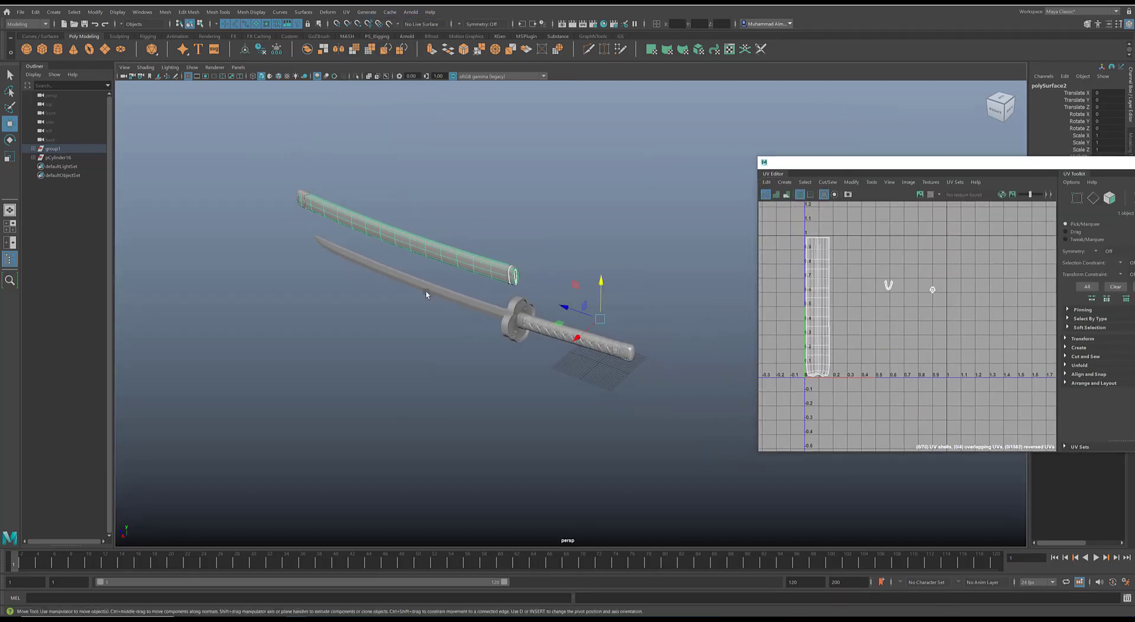
{"action": "left_click_drag", "start_coordinate": [225, 104], "coordinate": [795, 466]}
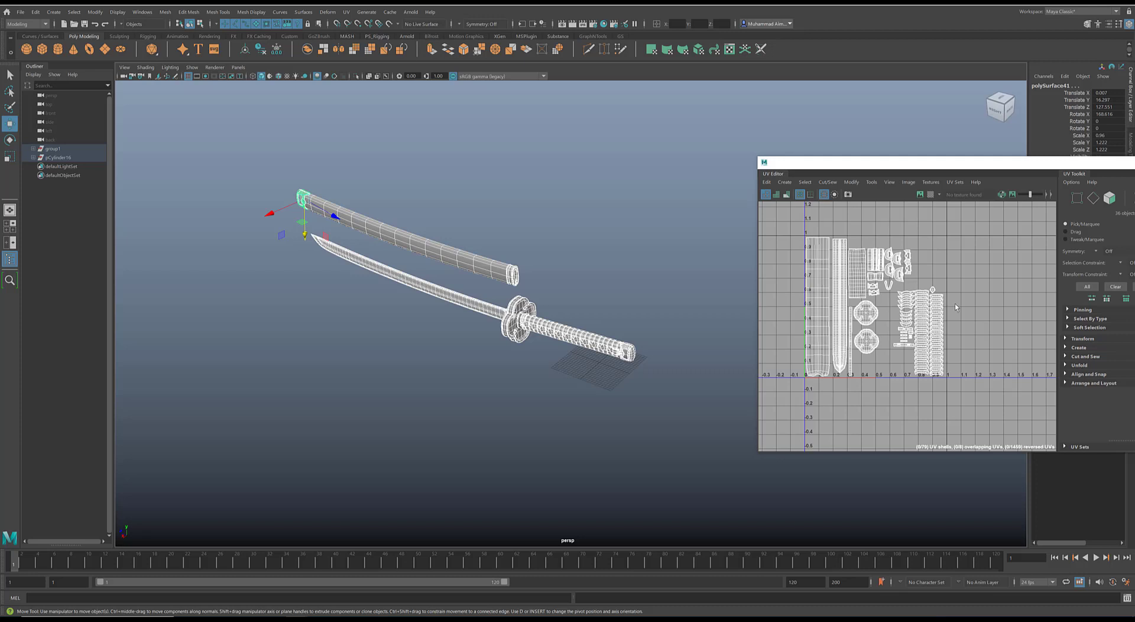
{"action": "middle_click_drag", "start_coordinate": [955, 307], "coordinate": [959, 318], "text": "alt"}
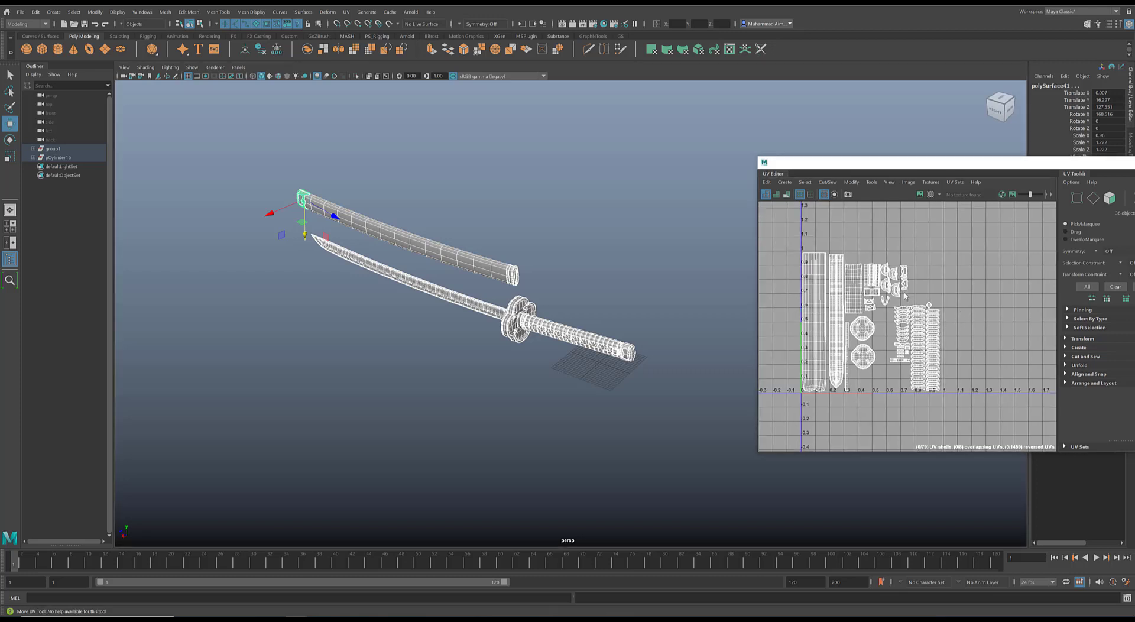
{"action": "scroll", "coordinate": [954, 306], "scroll_direction": "down", "scroll_amount": 5}
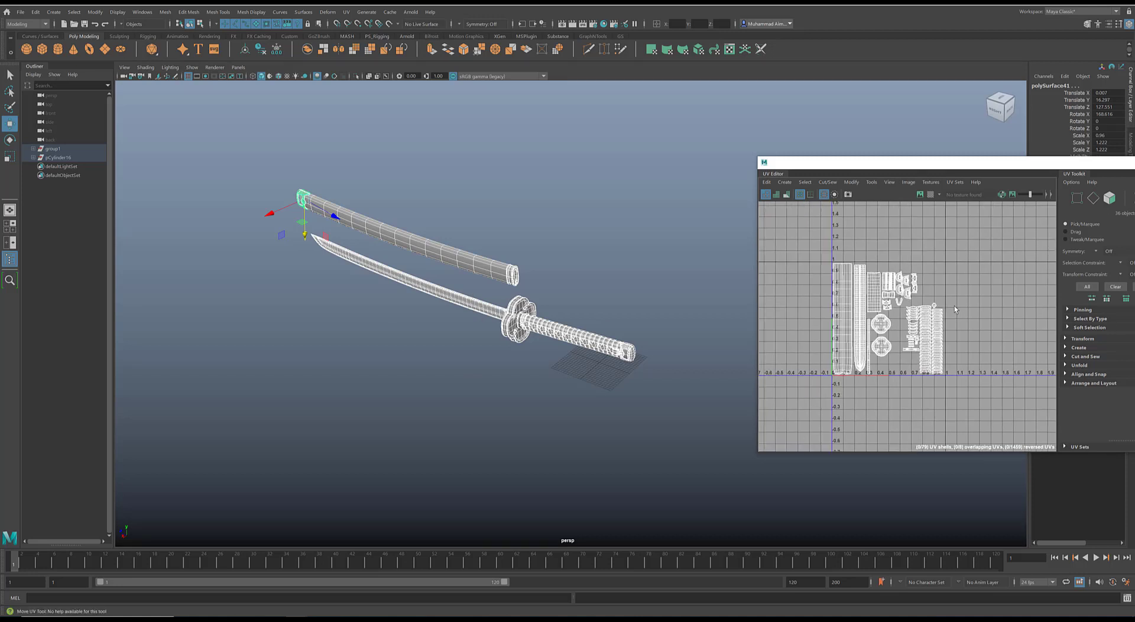
{"action": "middle_click_drag", "start_coordinate": [1002, 311], "coordinate": [963, 351], "text": "alt"}
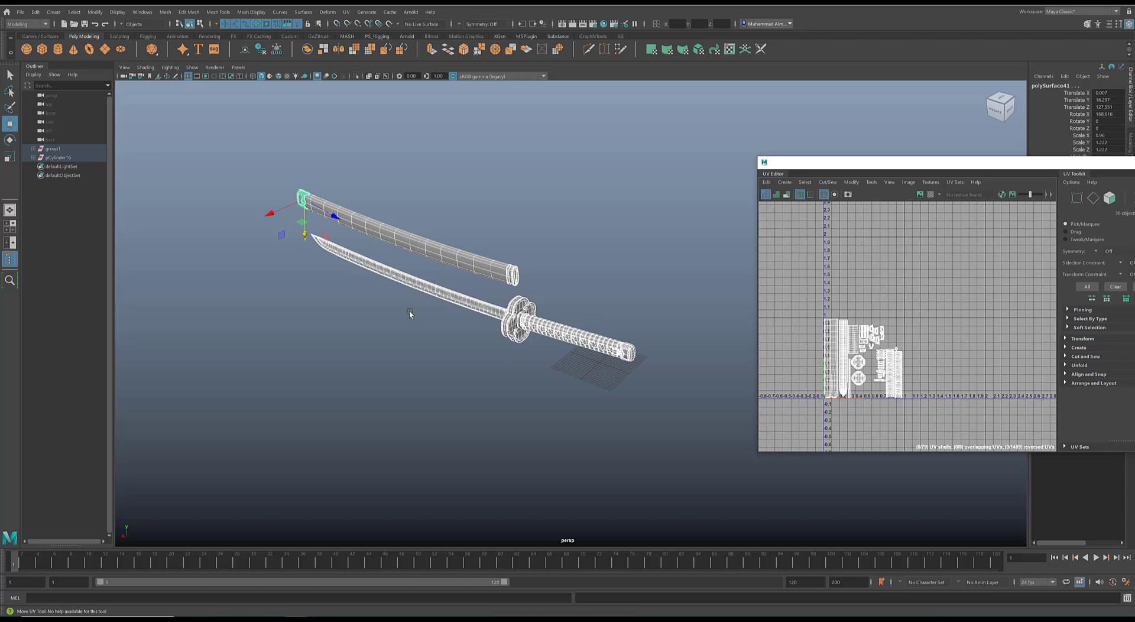
{"action": "scroll", "coordinate": [380, 286], "scroll_direction": "up", "scroll_amount": 5}
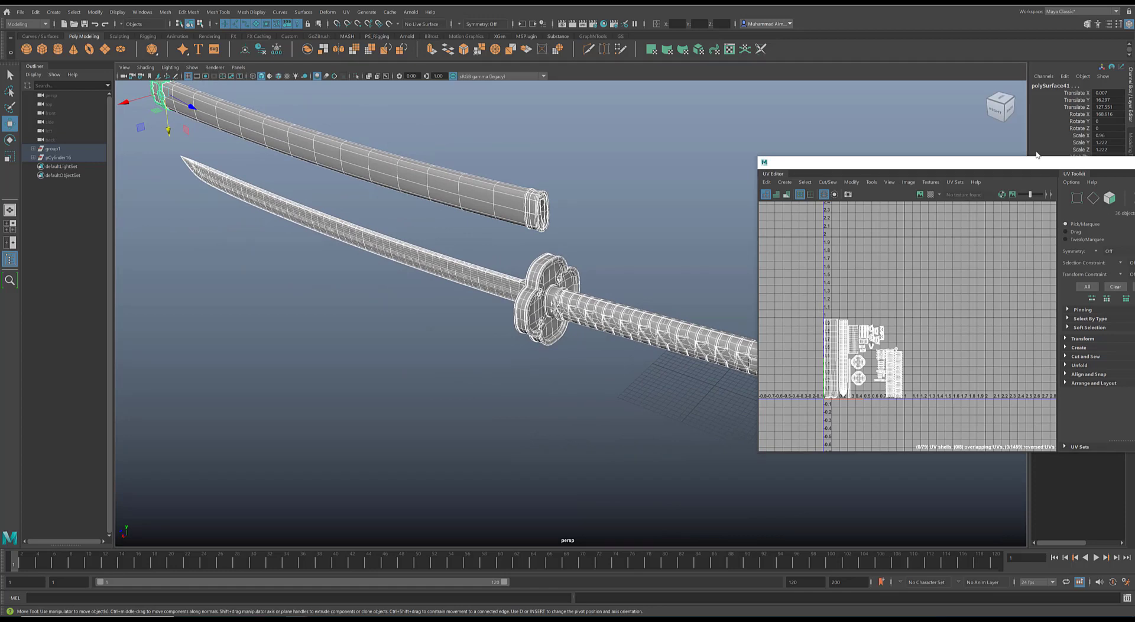
Minimize the UV Editor and examine the wireframe of the sword's blade, guard and handle.
{"action": "left_click_drag", "start_coordinate": [1071, 165], "coordinate": [883, 159]}
{"action": "left_click", "coordinate": [972, 157]}
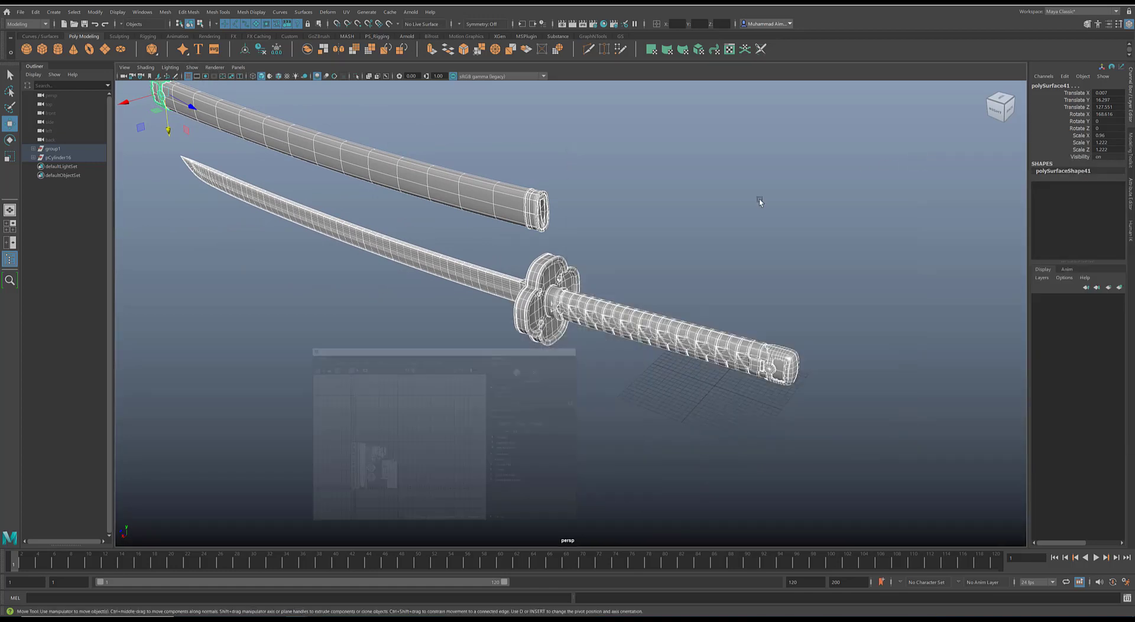
{"action": "scroll", "coordinate": [578, 385], "scroll_direction": "down", "scroll_amount": 5}
{"action": "left_click_drag", "start_coordinate": [611, 355], "coordinate": [619, 397], "text": "alt"}
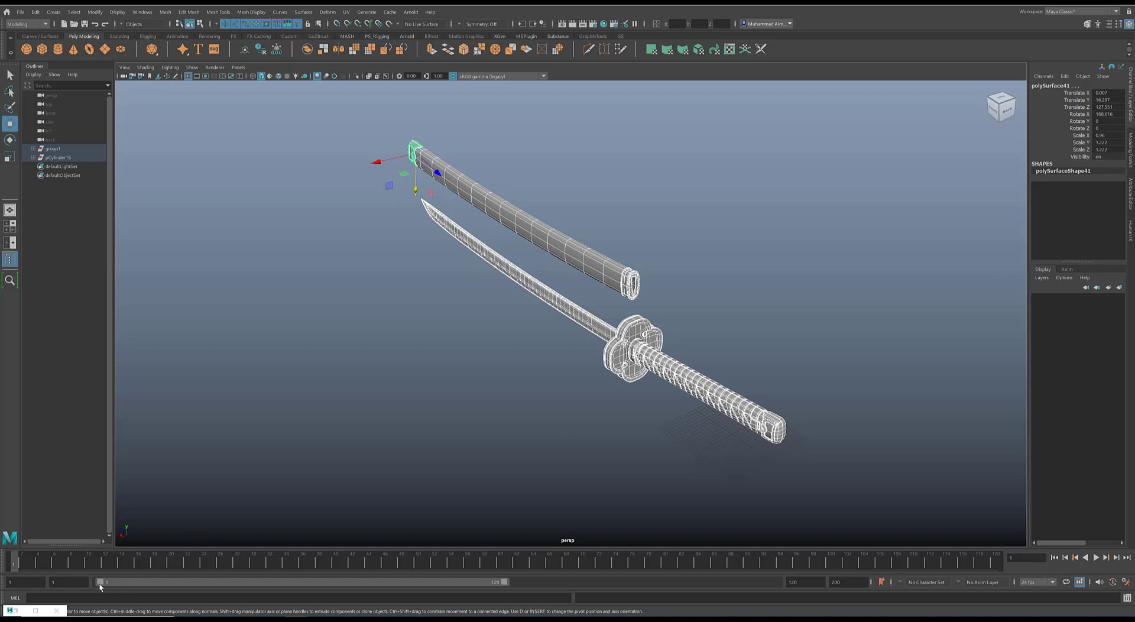
{"action": "scroll", "coordinate": [520, 327], "scroll_direction": "up", "scroll_amount": 4}
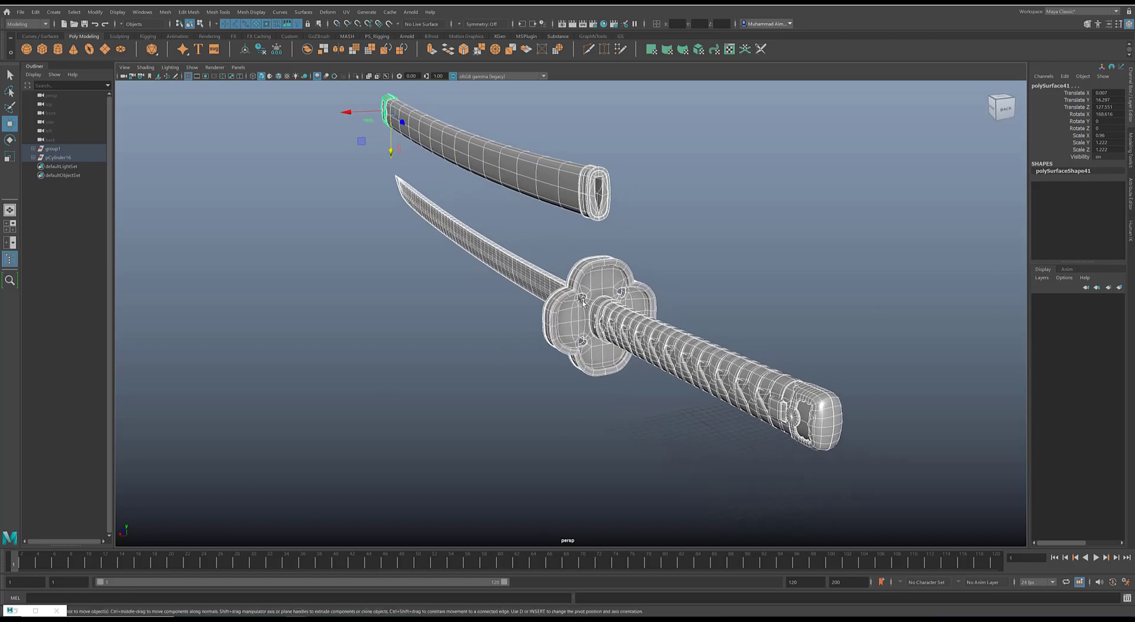
{"action": "scroll", "coordinate": [478, 240], "scroll_direction": "up", "scroll_amount": 5}
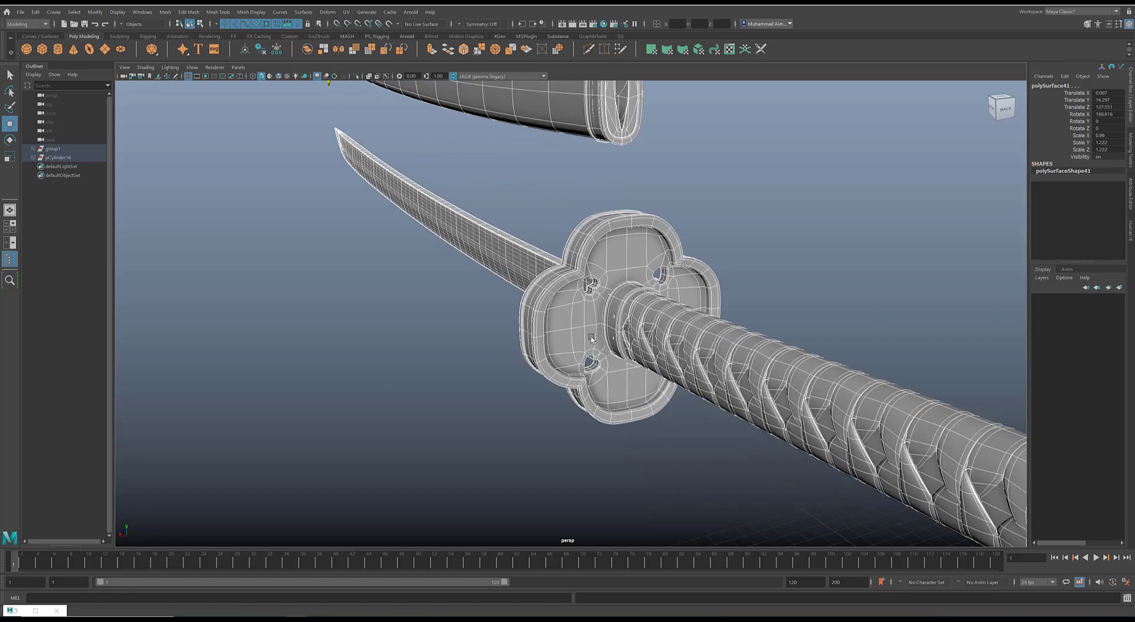
Restore the UV Editor and examine the small fitting shells of the UV layout up close.
{"action": "left_click", "coordinate": [15, 611]}
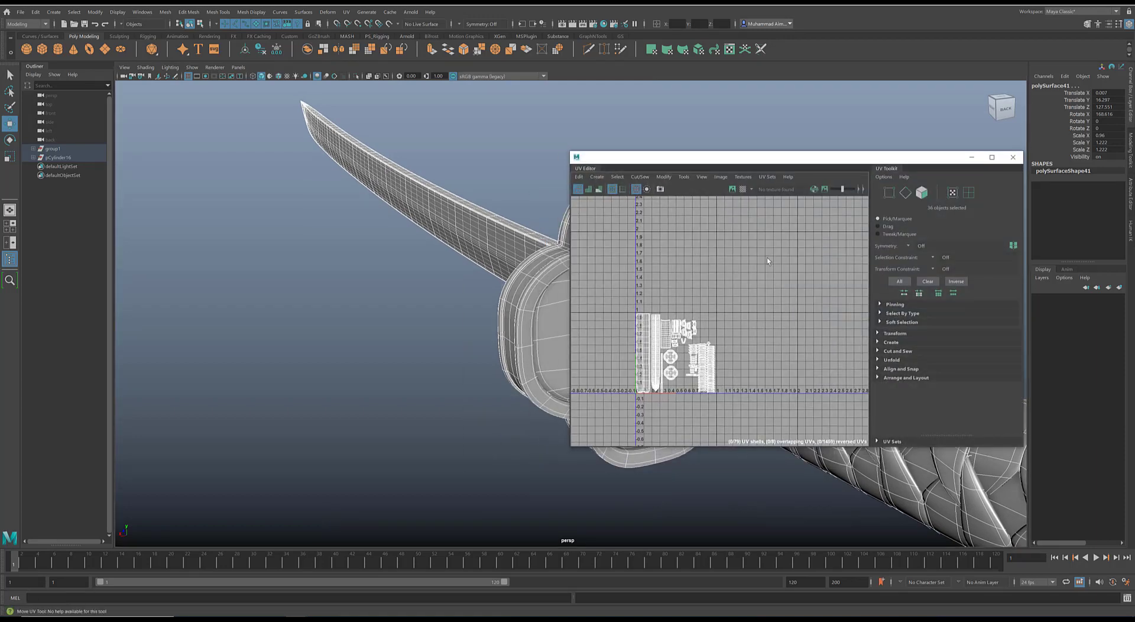
{"action": "middle_click_drag", "start_coordinate": [694, 344], "coordinate": [726, 306], "text": "alt"}
{"action": "right_click_drag", "start_coordinate": [726, 306], "coordinate": [827, 367], "text": "alt"}
{"action": "middle_click_drag", "start_coordinate": [827, 366], "coordinate": [693, 359], "text": "alt"}
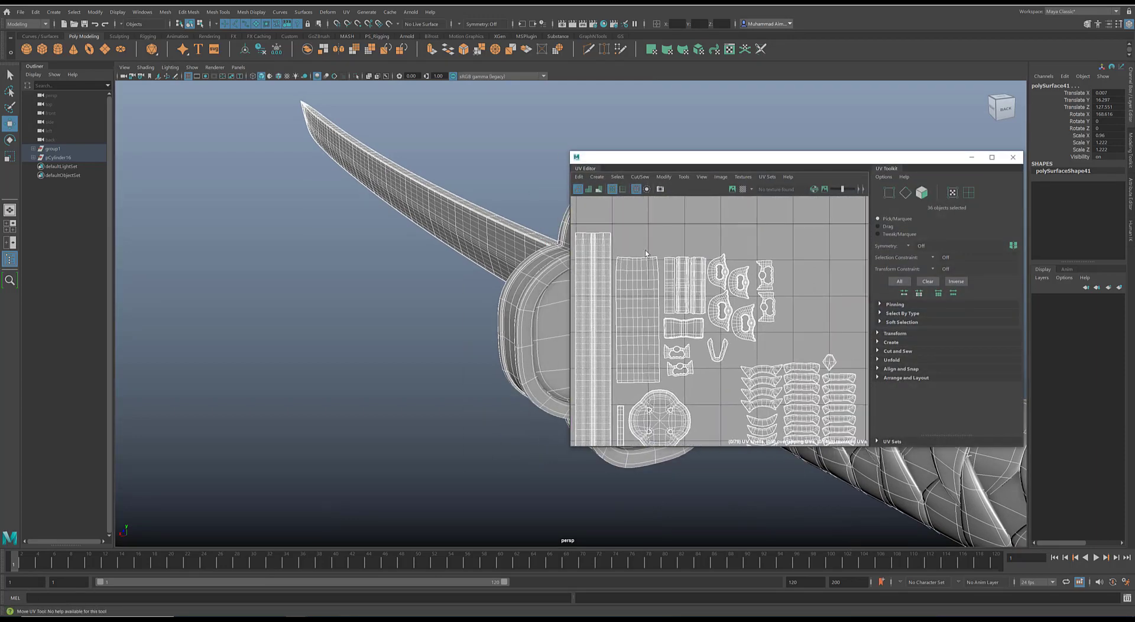
{"action": "right_click_drag", "start_coordinate": [693, 359], "coordinate": [794, 437], "text": "alt"}
{"action": "middle_click_drag", "start_coordinate": [754, 318], "coordinate": [650, 274], "text": "alt"}
{"action": "right_click_drag", "start_coordinate": [731, 257], "coordinate": [786, 334], "text": "alt"}
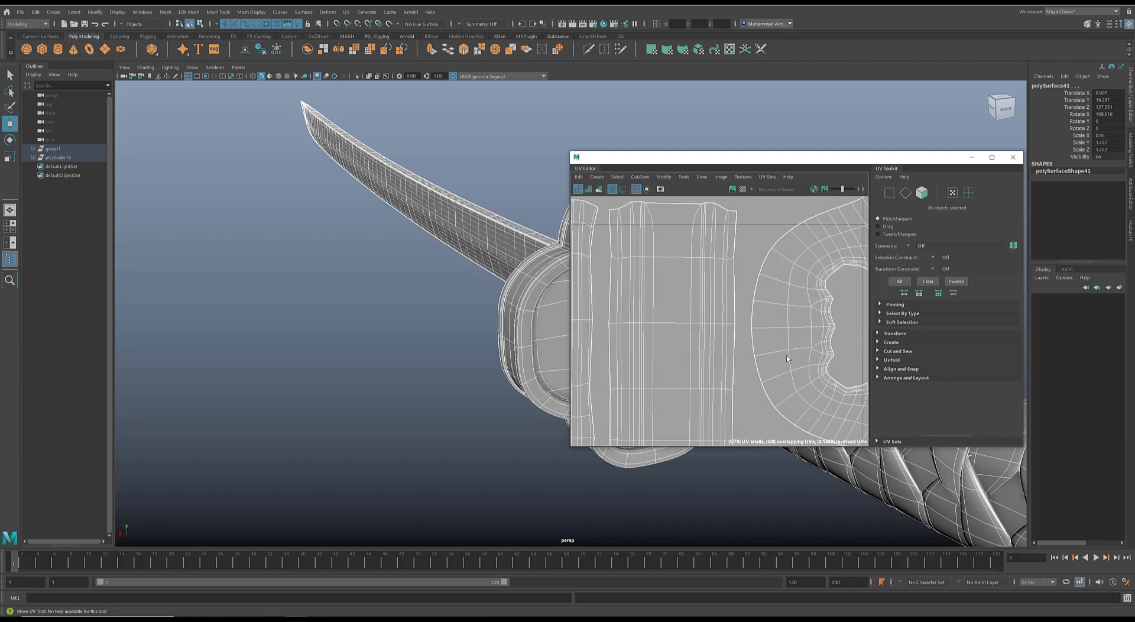
{"action": "middle_click_drag", "start_coordinate": [785, 336], "coordinate": [716, 322], "text": "alt"}
{"action": "middle_click_drag", "start_coordinate": [714, 256], "coordinate": [649, 309], "text": "alt"}
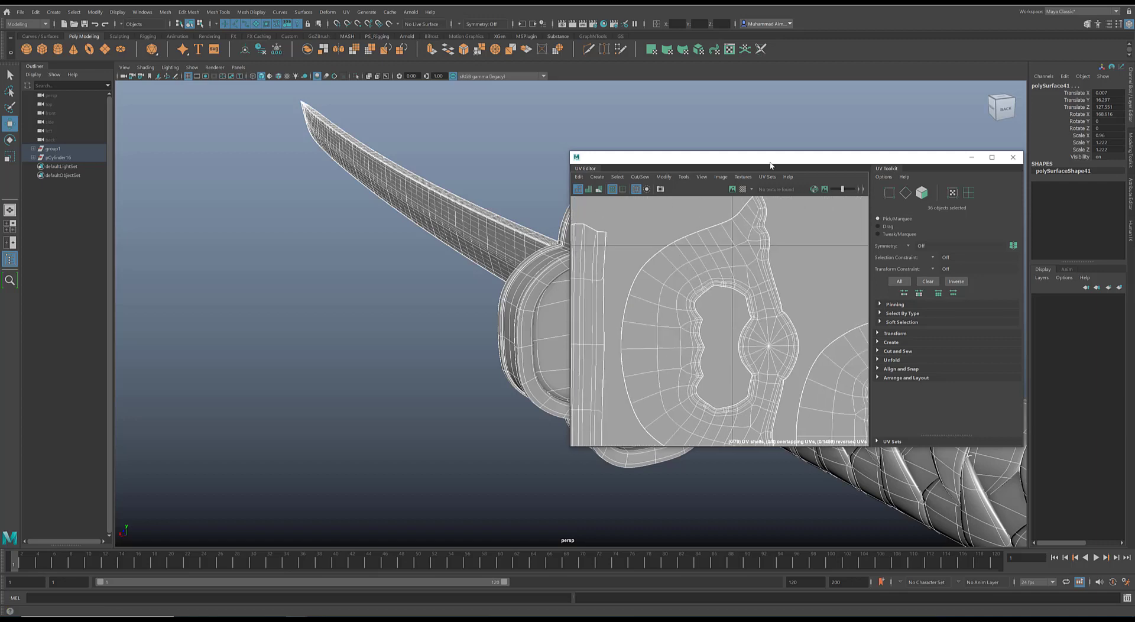
Select only the flower-shaped guard and frame its UV shell around one of the holes, keeping the UV Editor clear of the attributes.
{"action": "left_click_drag", "start_coordinate": [770, 159], "coordinate": [540, 160]}
{"action": "left_click", "coordinate": [468, 87]}
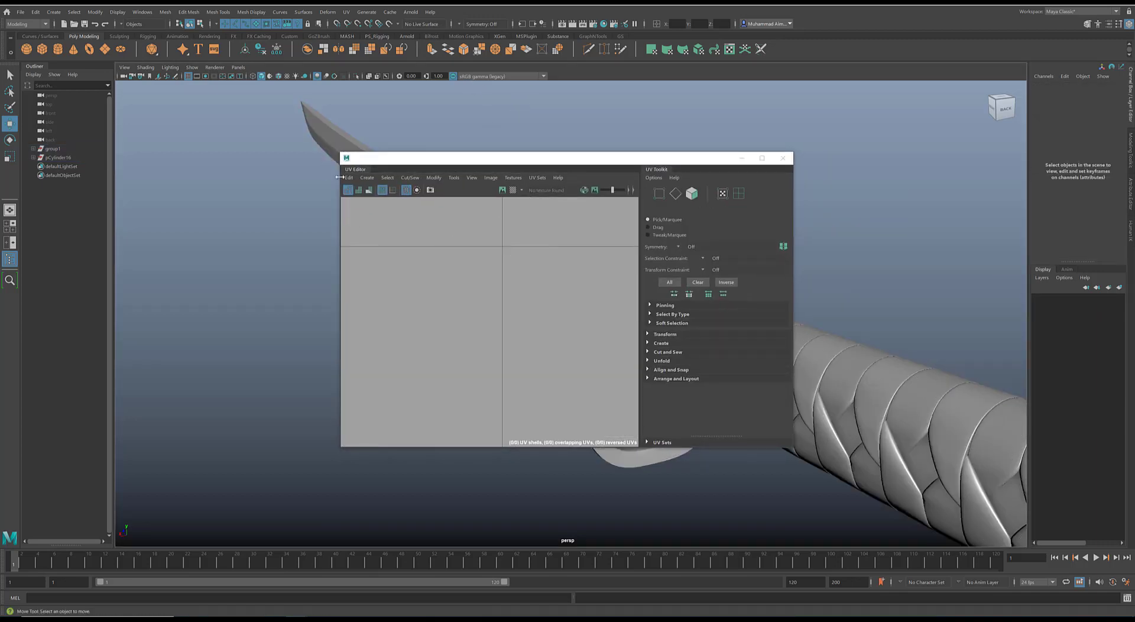
{"action": "left_click_drag", "start_coordinate": [443, 161], "coordinate": [708, 193]}
{"action": "left_click", "coordinate": [448, 222]}
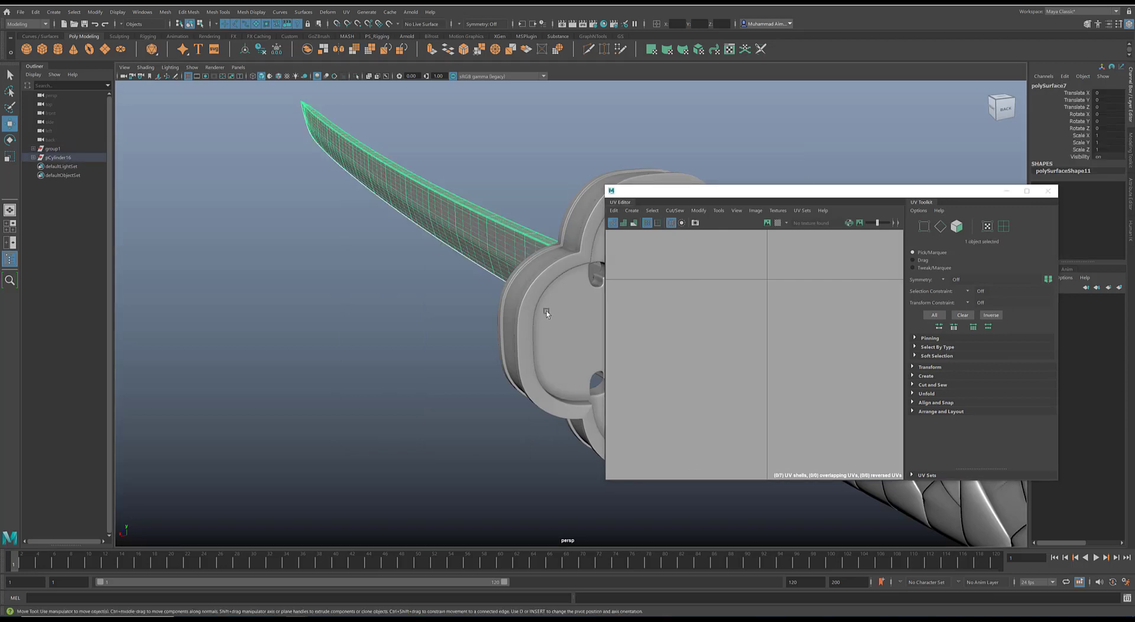
{"action": "left_click", "coordinate": [512, 311]}
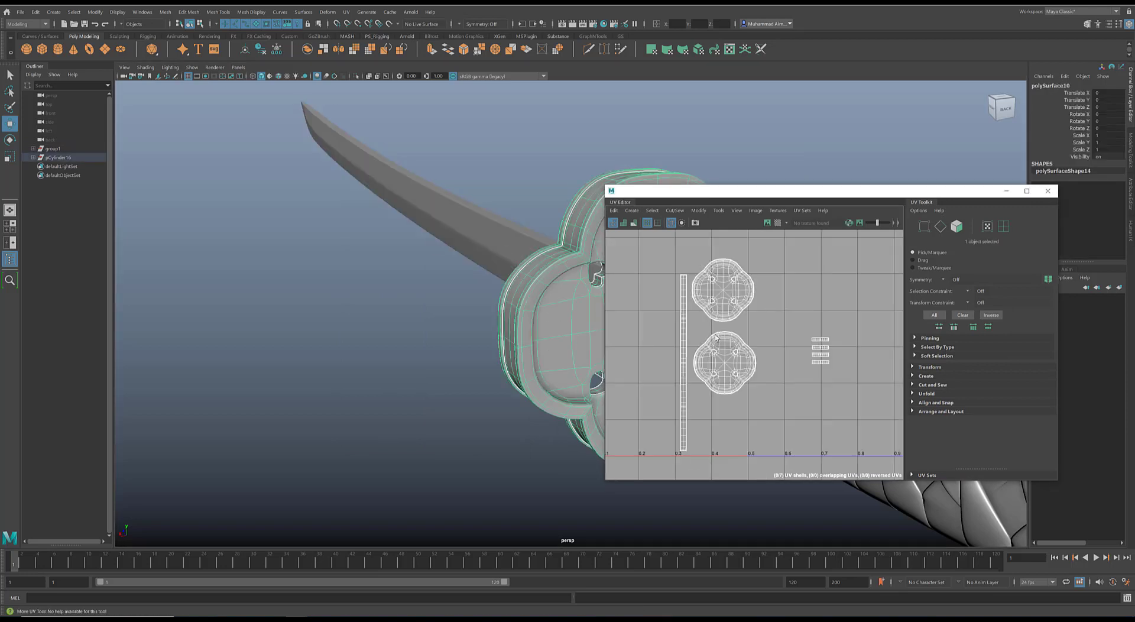
{"action": "scroll", "coordinate": [757, 331], "scroll_direction": "up", "scroll_amount": 6}
{"action": "scroll", "coordinate": [747, 343], "scroll_direction": "up", "scroll_amount": 4}
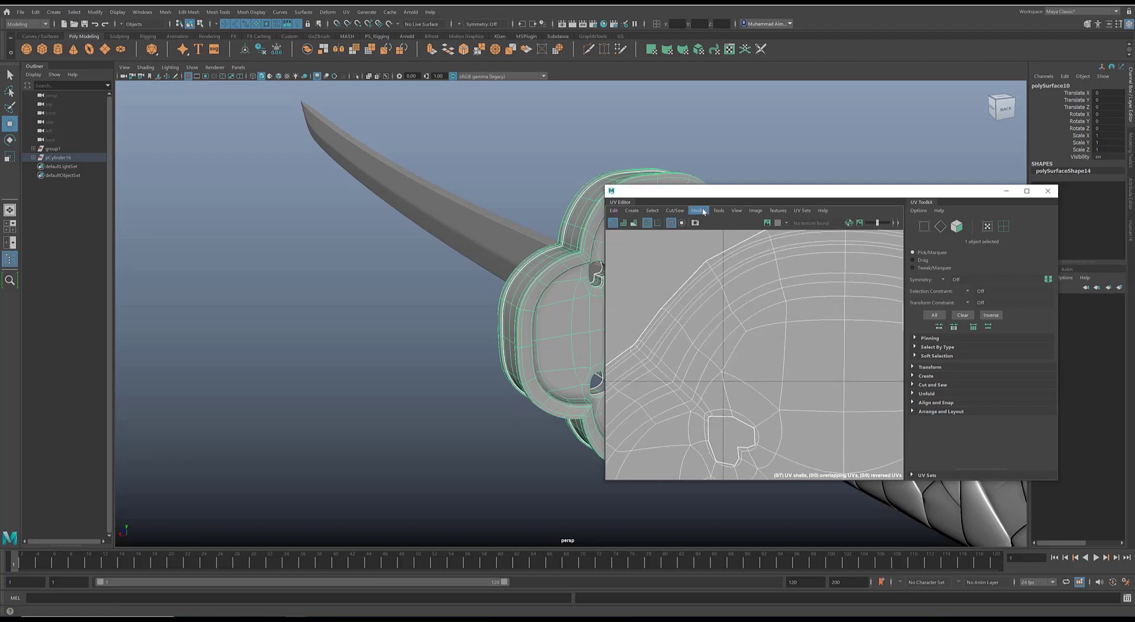
{"action": "left_click_drag", "start_coordinate": [698, 192], "coordinate": [251, 111]}
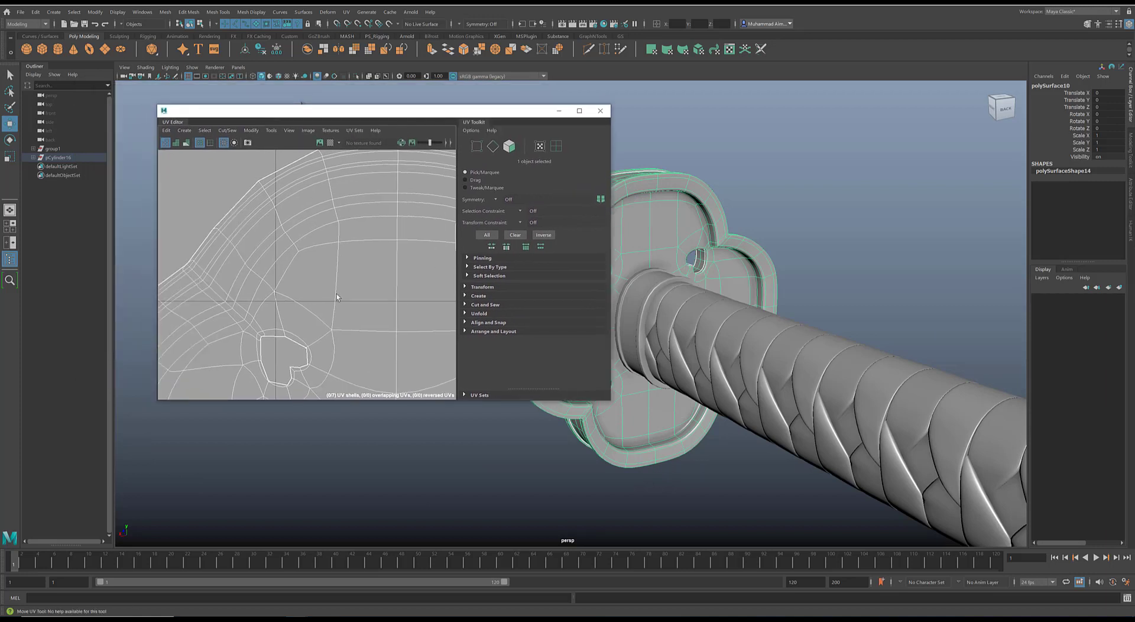
{"action": "scroll", "coordinate": [271, 254], "scroll_direction": "down", "scroll_amount": 3}
{"action": "middle_click_drag", "start_coordinate": [361, 248], "coordinate": [394, 241], "text": "alt"}
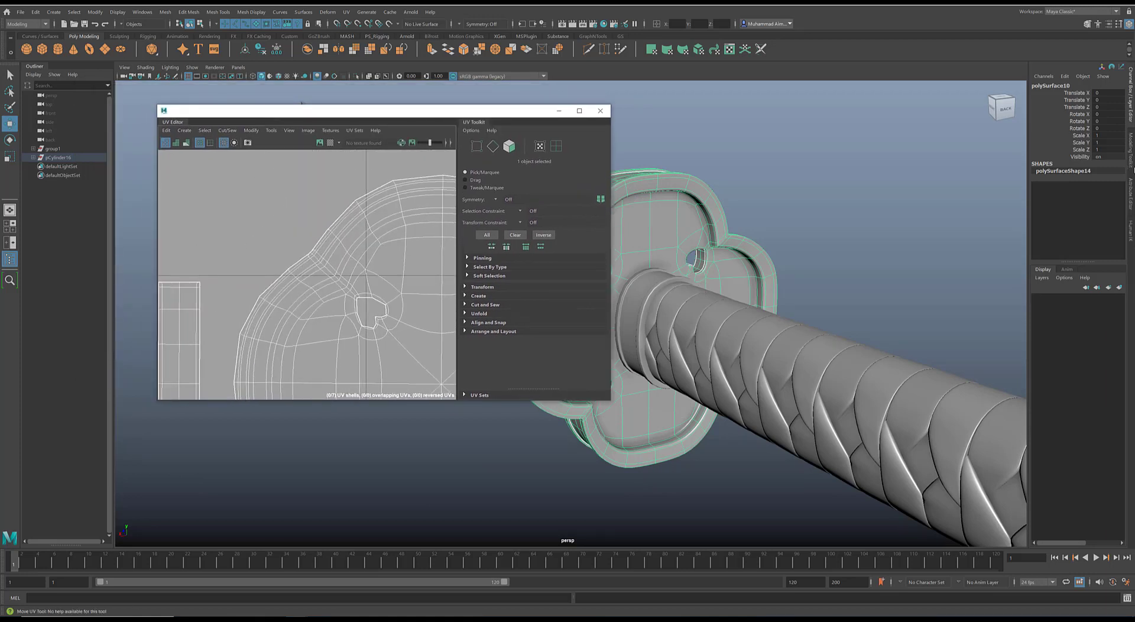
Set the guard shape's OpenSubdiv UV Boundary Smoothing to Preserve Edges and Corners in its attributes.
{"action": "left_click", "coordinate": [1129, 198]}
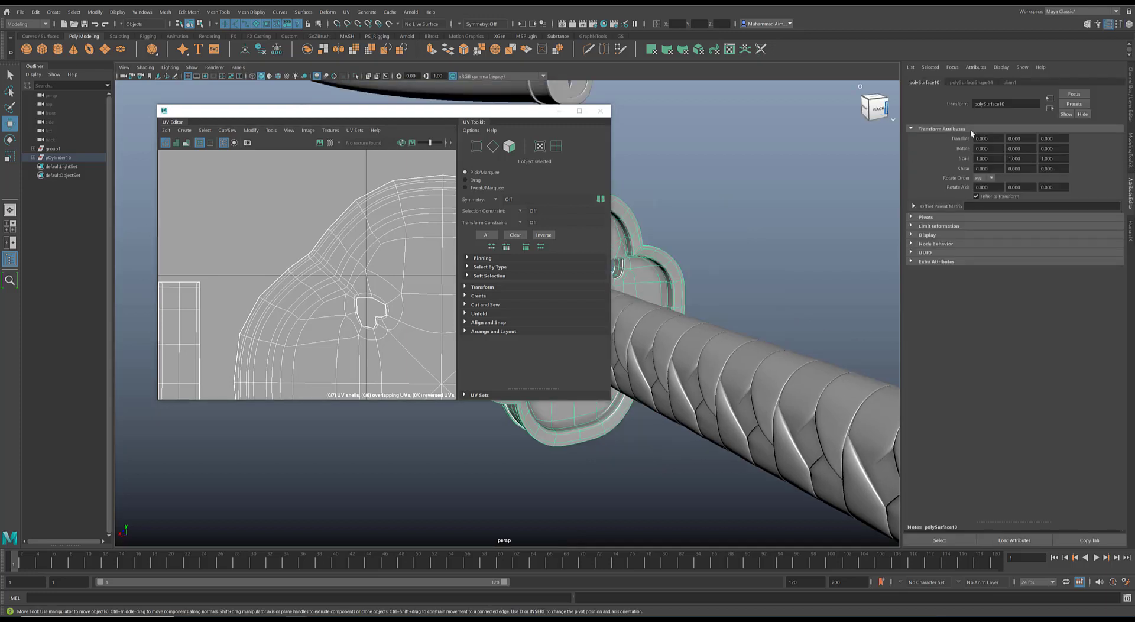
{"action": "left_click", "coordinate": [969, 82]}
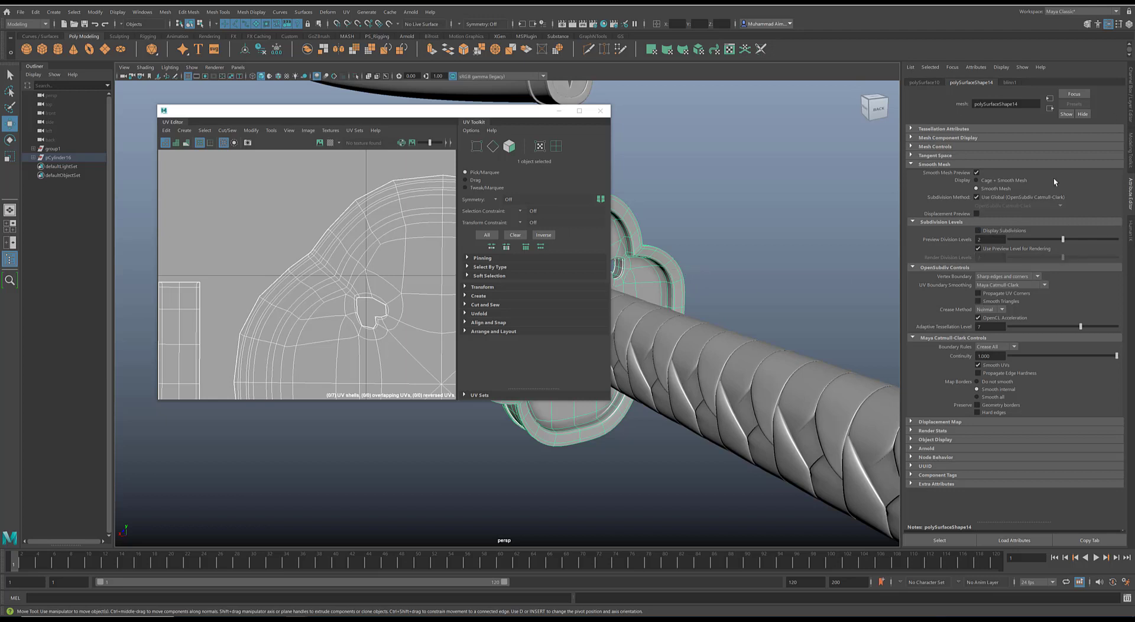
{"action": "left_click", "coordinate": [1021, 285]}
{"action": "left_click", "coordinate": [1021, 286]}
{"action": "left_click", "coordinate": [999, 274]}
{"action": "left_click", "coordinate": [1027, 284]}
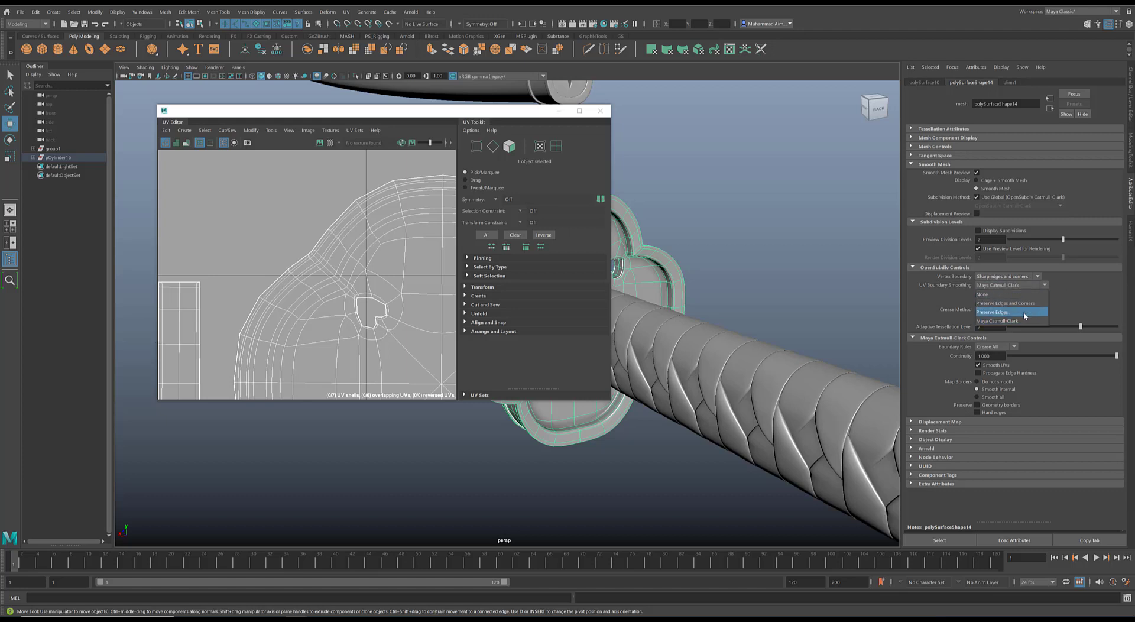
{"action": "left_click", "coordinate": [1014, 303]}
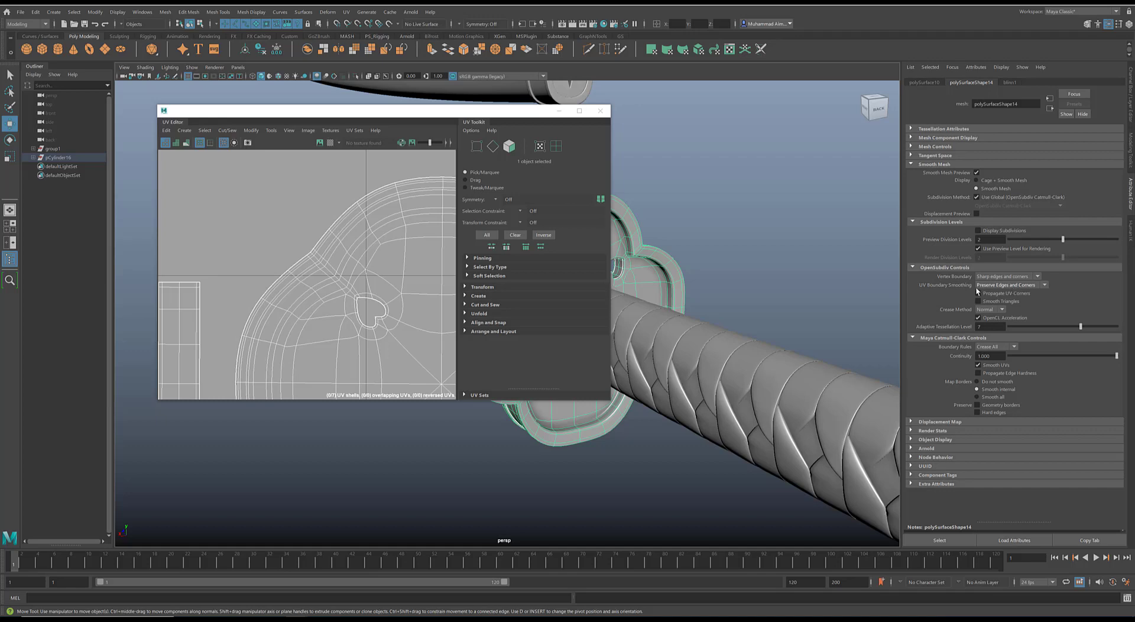
Compare the guard's UV shell with UV Boundary Smoothing set to None and with Preserve Edges and Corners restored.
{"action": "left_click_drag", "start_coordinate": [428, 119], "coordinate": [714, 94]}
{"action": "scroll", "coordinate": [592, 244], "scroll_direction": "up", "scroll_amount": 2}
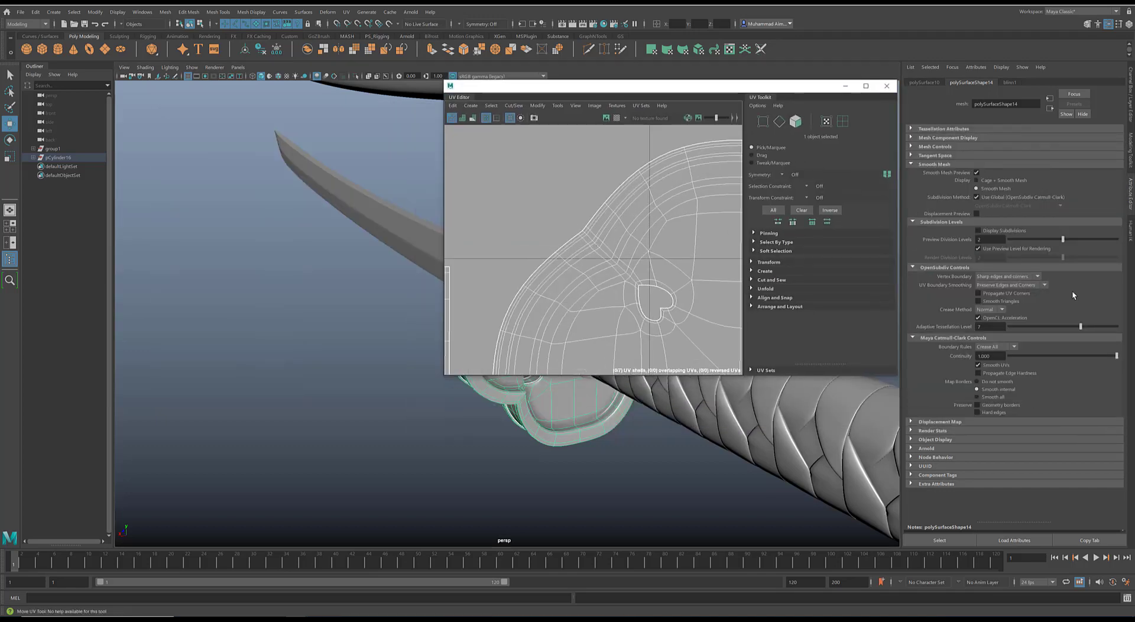
{"action": "left_click", "coordinate": [1012, 284]}
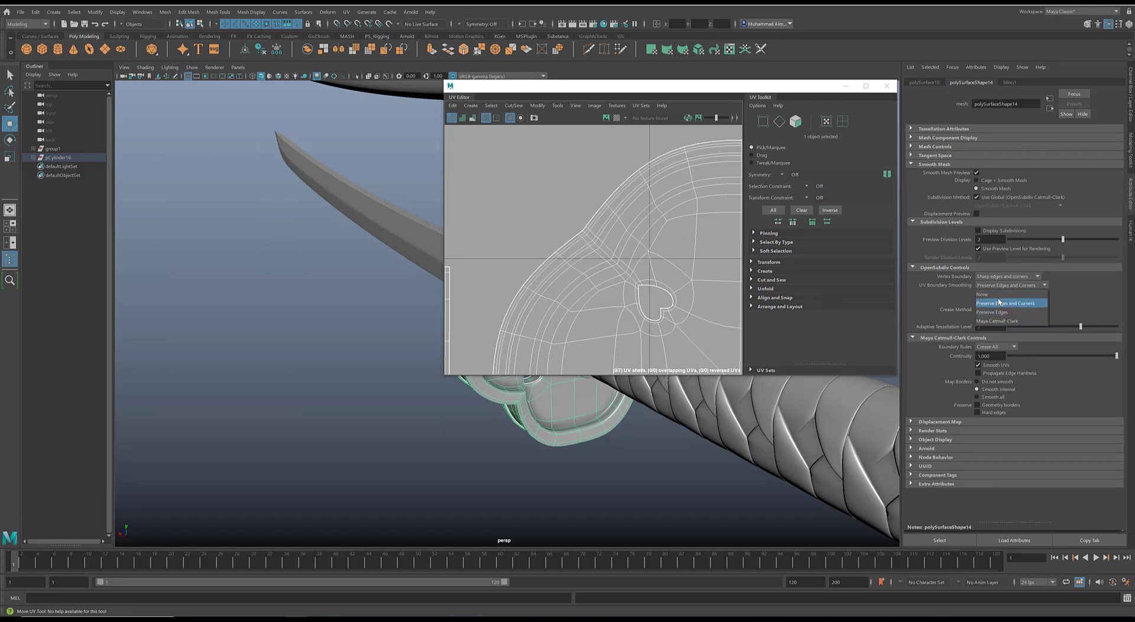
{"action": "left_click", "coordinate": [998, 295]}
{"action": "left_click", "coordinate": [998, 286]}
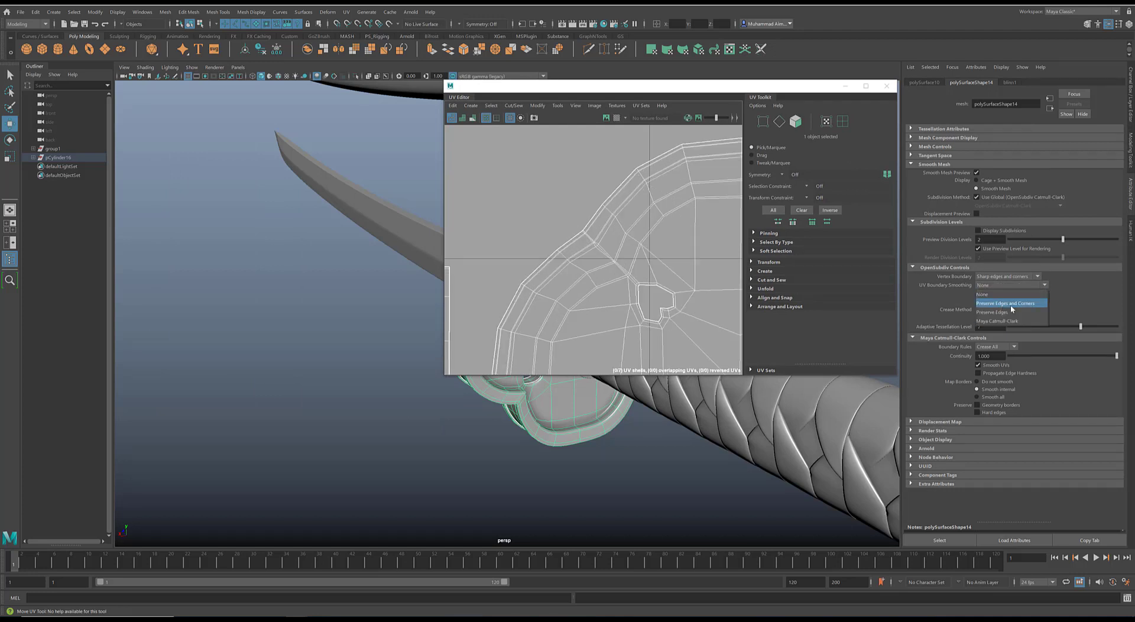
{"action": "left_click", "coordinate": [1009, 303]}
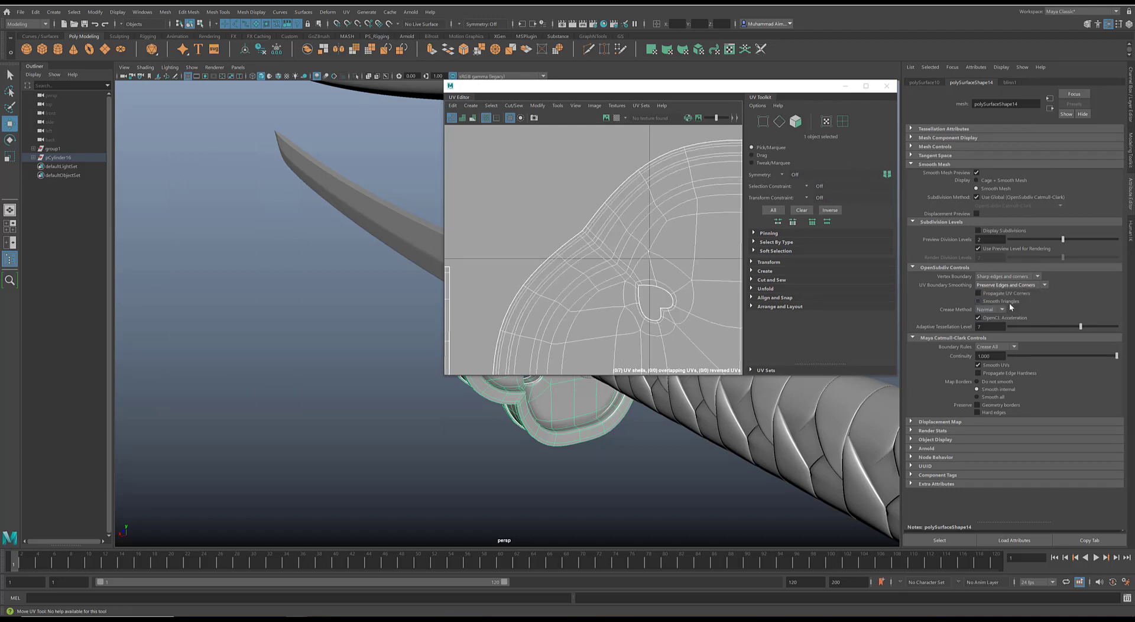
Select all scabbard and sword parts and set their UV Boundary Smoothing to Preserve Edges and Corners.
{"action": "left_click_drag", "start_coordinate": [709, 88], "coordinate": [960, 126]}
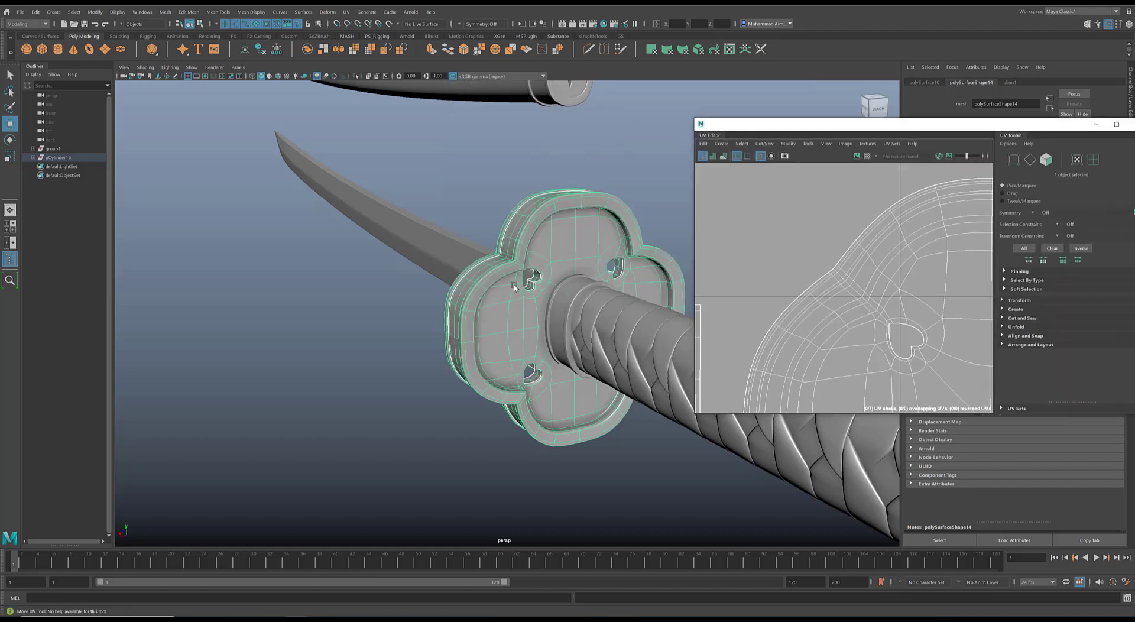
{"action": "scroll", "coordinate": [509, 282], "scroll_direction": "down", "scroll_amount": 6}
{"action": "scroll", "coordinate": [509, 282], "scroll_direction": "down", "scroll_amount": 3}
{"action": "left_click_drag", "start_coordinate": [333, 144], "coordinate": [679, 428]}
{"action": "left_click_drag", "start_coordinate": [966, 131], "coordinate": [595, 114]}
{"action": "left_click", "coordinate": [1016, 285]}
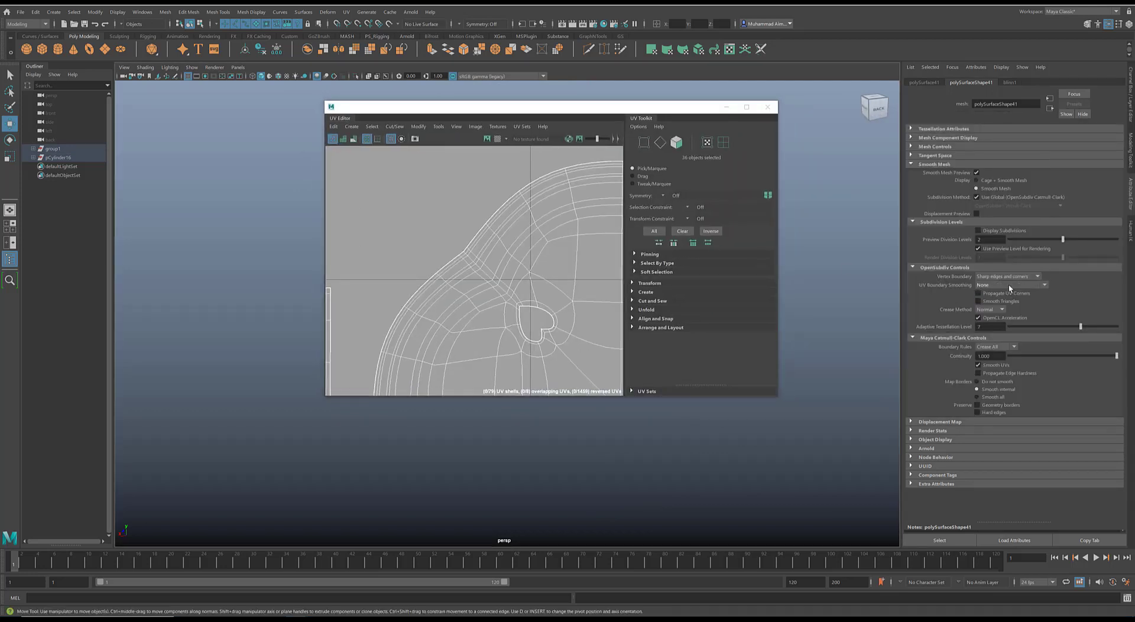
{"action": "left_click", "coordinate": [1007, 303]}
Examine the borders of the UV shells across the layout of the whole katana and scabbard.
{"action": "scroll", "coordinate": [442, 338], "scroll_direction": "down", "scroll_amount": 5}
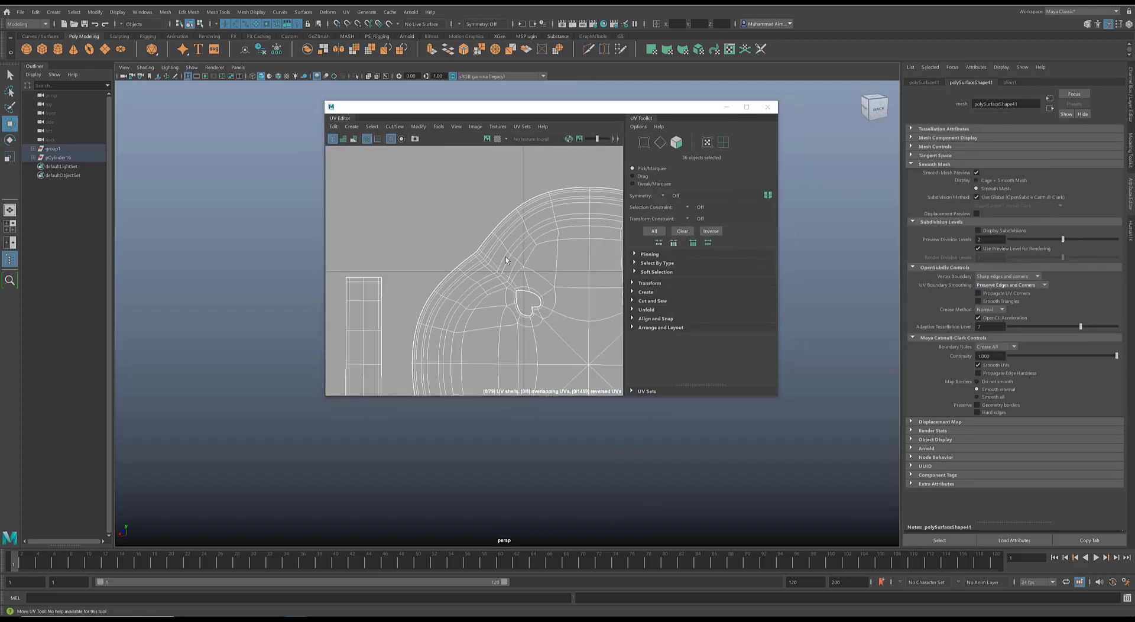
{"action": "right_click_drag", "start_coordinate": [507, 255], "coordinate": [723, 465], "text": "alt"}
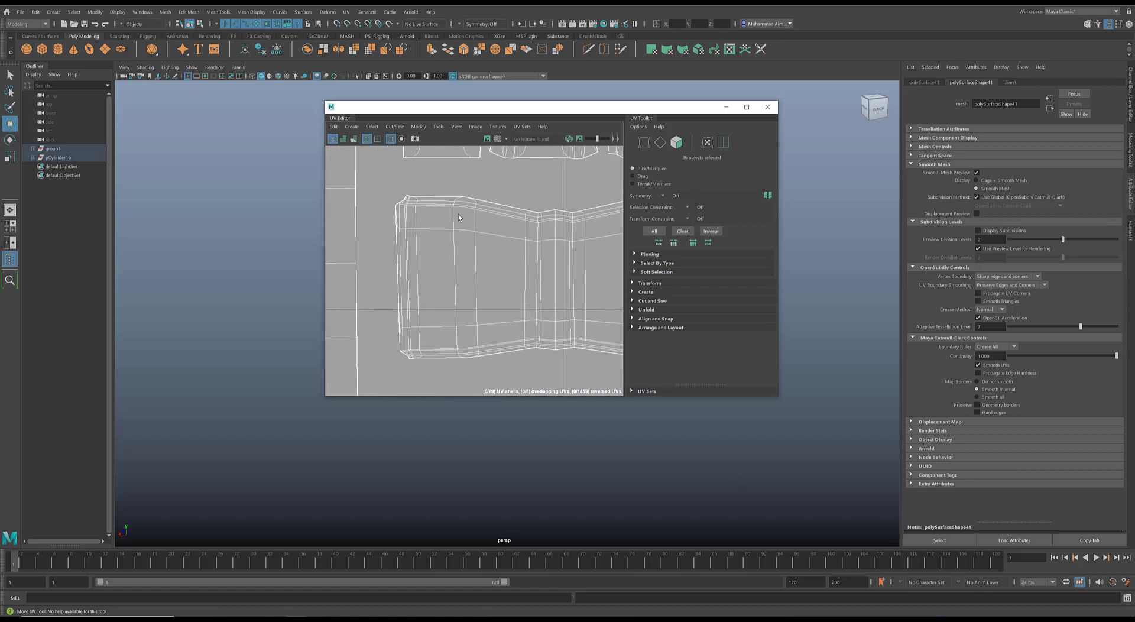
{"action": "middle_click_drag", "start_coordinate": [460, 192], "coordinate": [458, 393], "text": "alt"}
{"action": "right_click_drag", "start_coordinate": [520, 303], "coordinate": [552, 247], "text": "alt"}
{"action": "middle_click_drag", "start_coordinate": [551, 247], "coordinate": [514, 245], "text": "alt"}
{"action": "right_click_drag", "start_coordinate": [514, 245], "coordinate": [562, 281], "text": "alt"}
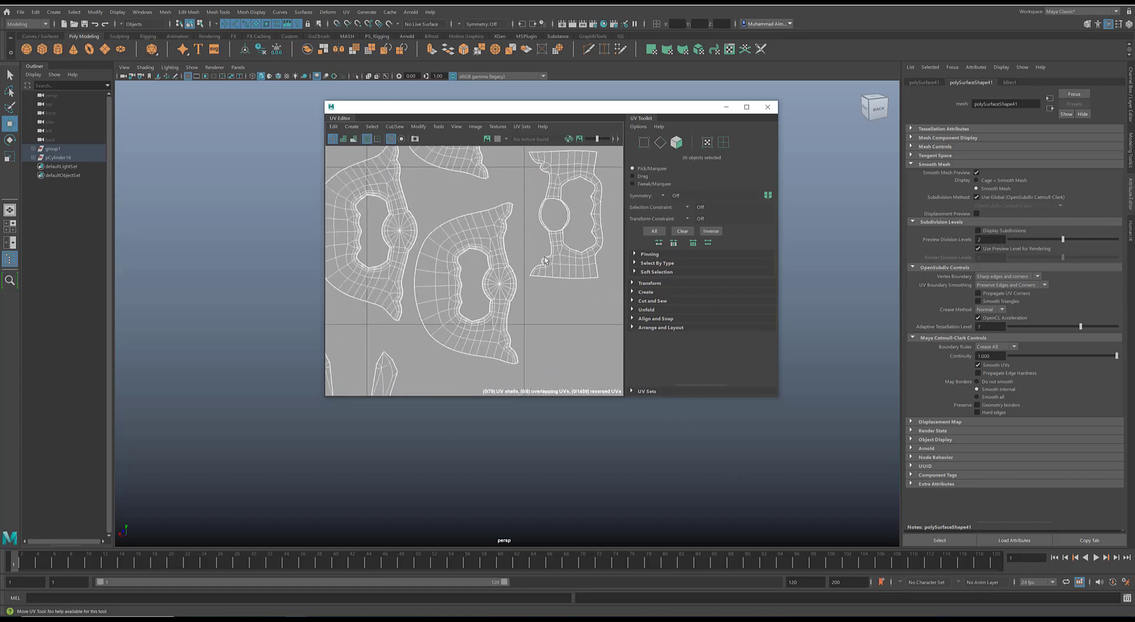
{"action": "middle_click_drag", "start_coordinate": [562, 281], "coordinate": [536, 252], "text": "alt"}
{"action": "right_click_drag", "start_coordinate": [536, 252], "coordinate": [497, 288], "text": "alt"}
{"action": "scroll", "coordinate": [496, 288], "scroll_direction": "down", "scroll_amount": 3}
{"action": "scroll", "coordinate": [497, 287], "scroll_direction": "up", "scroll_amount": 8}
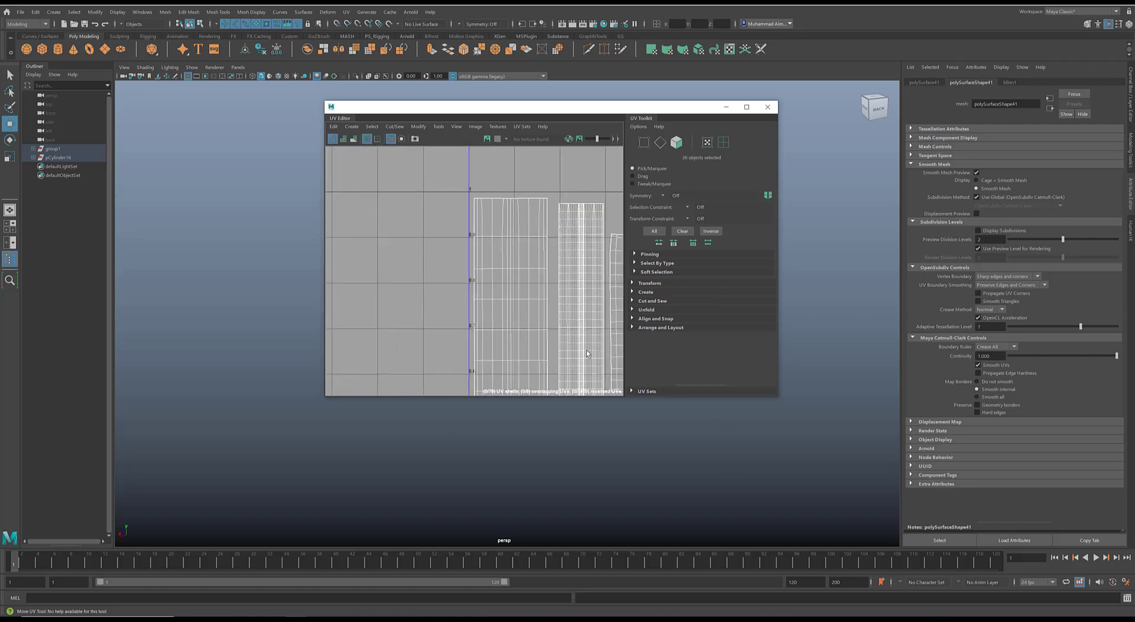
{"action": "middle_click_drag", "start_coordinate": [497, 288], "coordinate": [479, 162], "text": "alt"}
Group the scabbard and sword groups together and name the new group katana.
{"action": "left_click_drag", "start_coordinate": [456, 105], "coordinate": [849, 197]}
{"action": "left_click", "coordinate": [459, 344]}
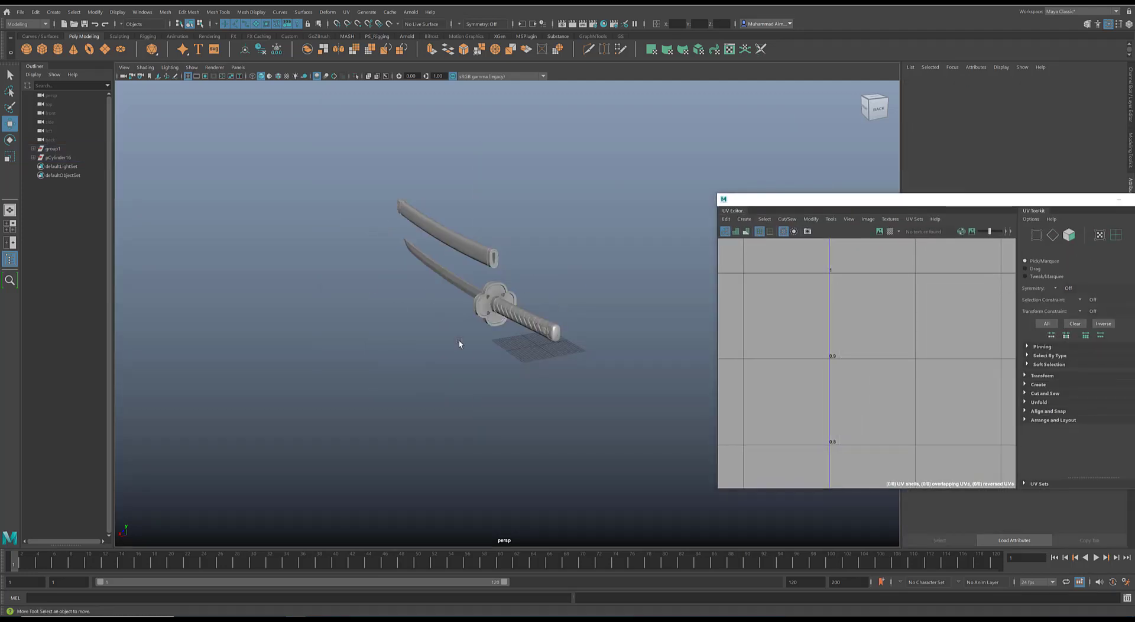
{"action": "left_click_drag", "start_coordinate": [465, 281], "coordinate": [484, 291], "text": "alt"}
{"action": "left_click", "coordinate": [51, 149]}
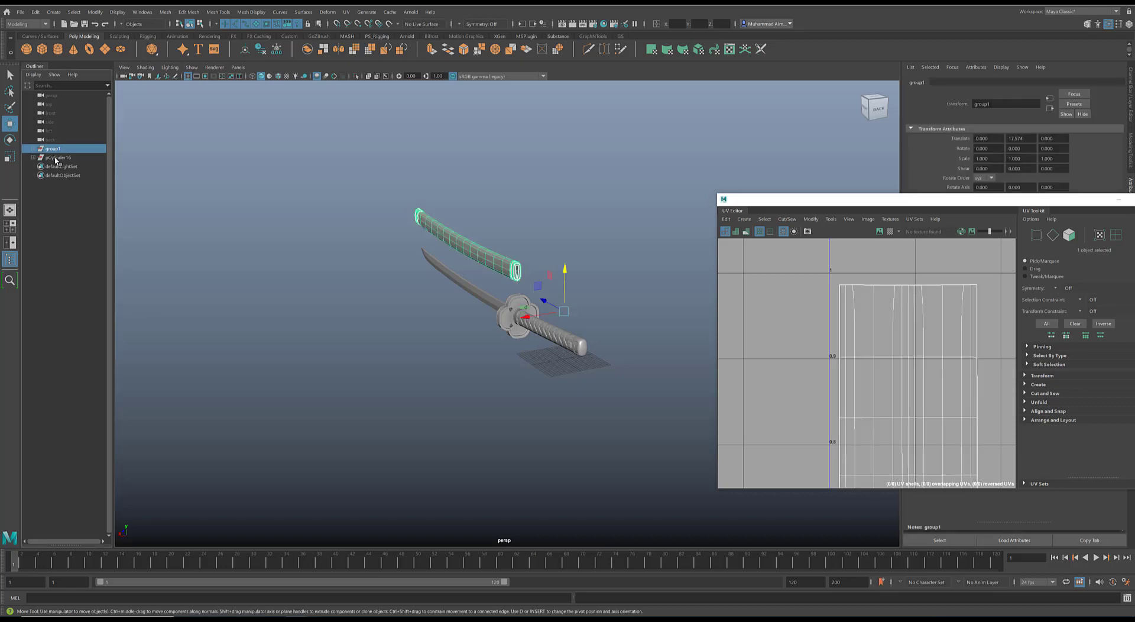
{"action": "left_click", "coordinate": [56, 158], "text": "shift"}
{"action": "key", "text": "ctrl+g"}
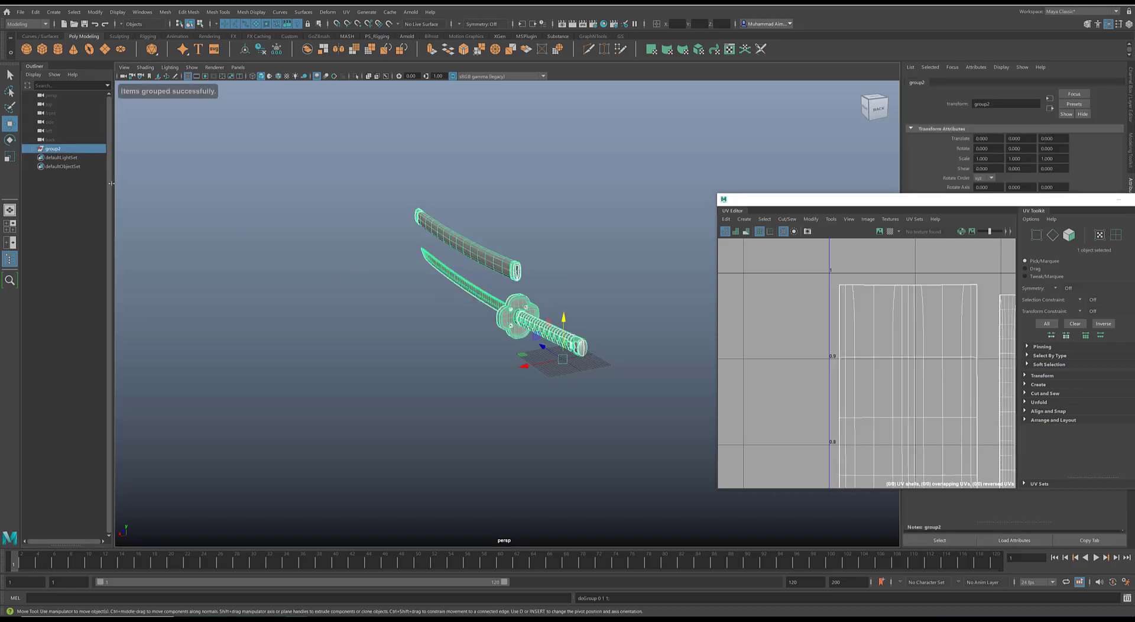
{"action": "double_click", "coordinate": [53, 148]}
{"action": "type", "text": "katrana"}
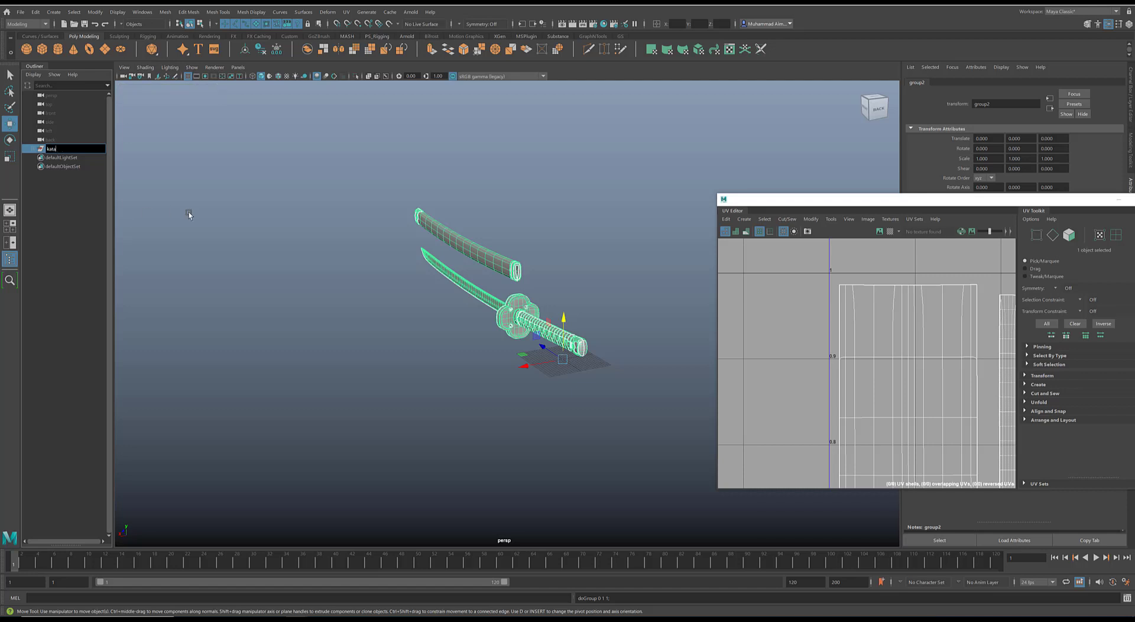
{"action": "key", "text": "Return"}
Duplicate the katana group and move the copy about 40.3 units along X, beside the original.
{"action": "middle_click_drag", "start_coordinate": [485, 416], "coordinate": [496, 415], "text": "alt"}
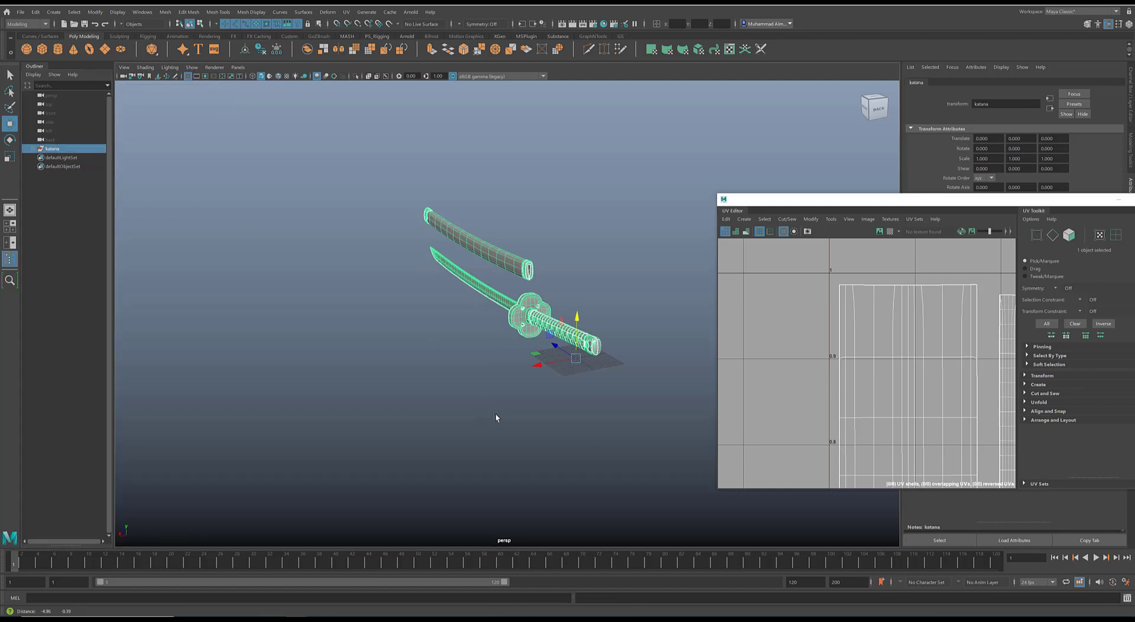
{"action": "key", "text": "ctrl+d"}
{"action": "left_click_drag", "start_coordinate": [536, 366], "coordinate": [421, 381]}
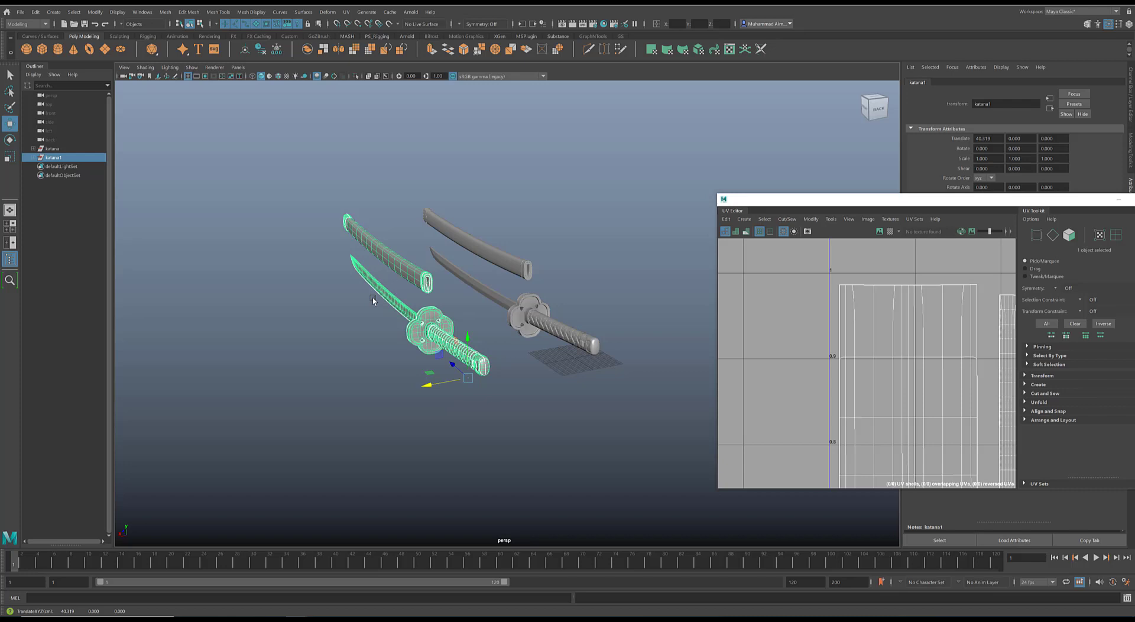
Examine the duplicated katana and scabbard beside the originals from several angles and distances.
{"action": "middle_click_drag", "start_coordinate": [434, 331], "coordinate": [493, 325], "text": "alt"}
{"action": "scroll", "coordinate": [493, 325], "scroll_direction": "up", "scroll_amount": 3}
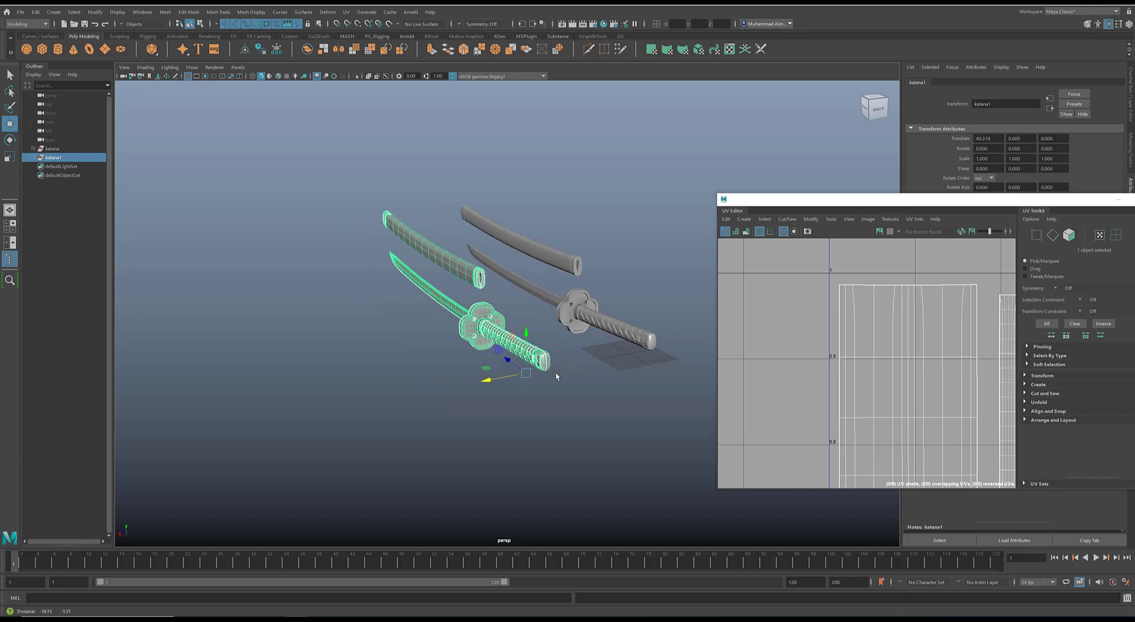
{"action": "scroll", "coordinate": [494, 325], "scroll_direction": "up", "scroll_amount": 3}
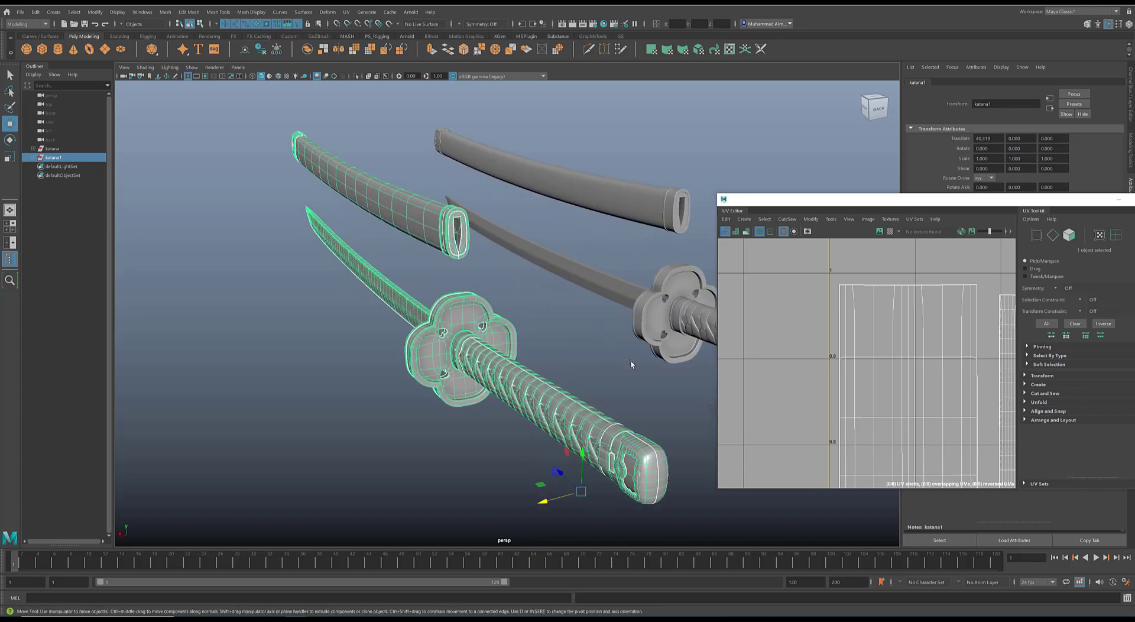
{"action": "scroll", "coordinate": [631, 363], "scroll_direction": "down", "scroll_amount": 3}
{"action": "left_click_drag", "start_coordinate": [641, 376], "coordinate": [600, 364], "text": "alt"}
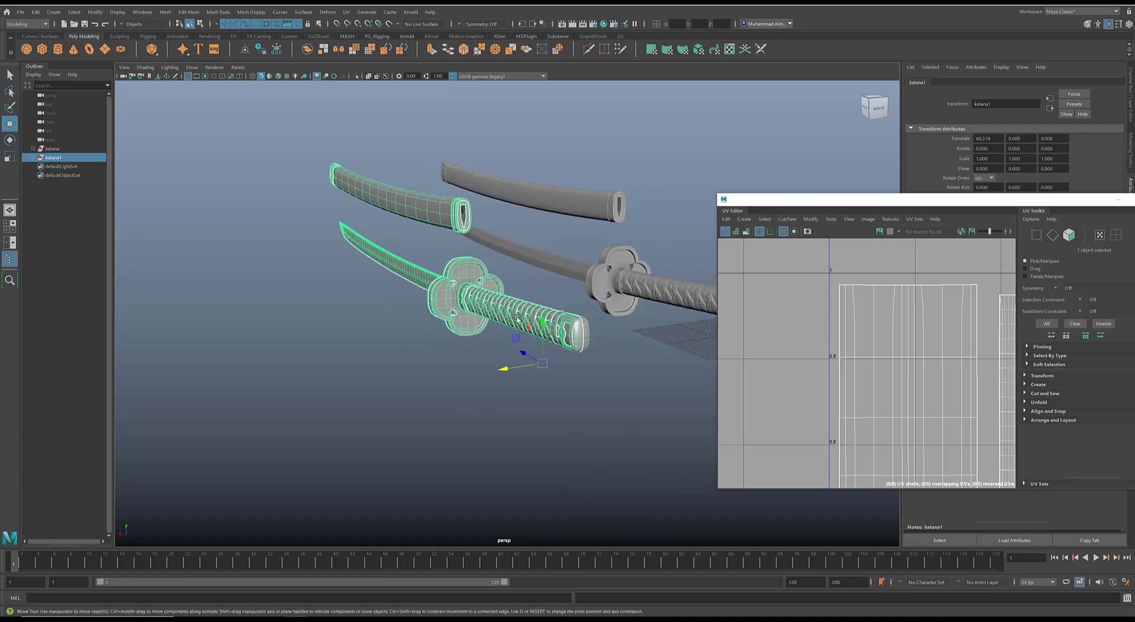
{"action": "scroll", "coordinate": [499, 308], "scroll_direction": "up", "scroll_amount": 4}
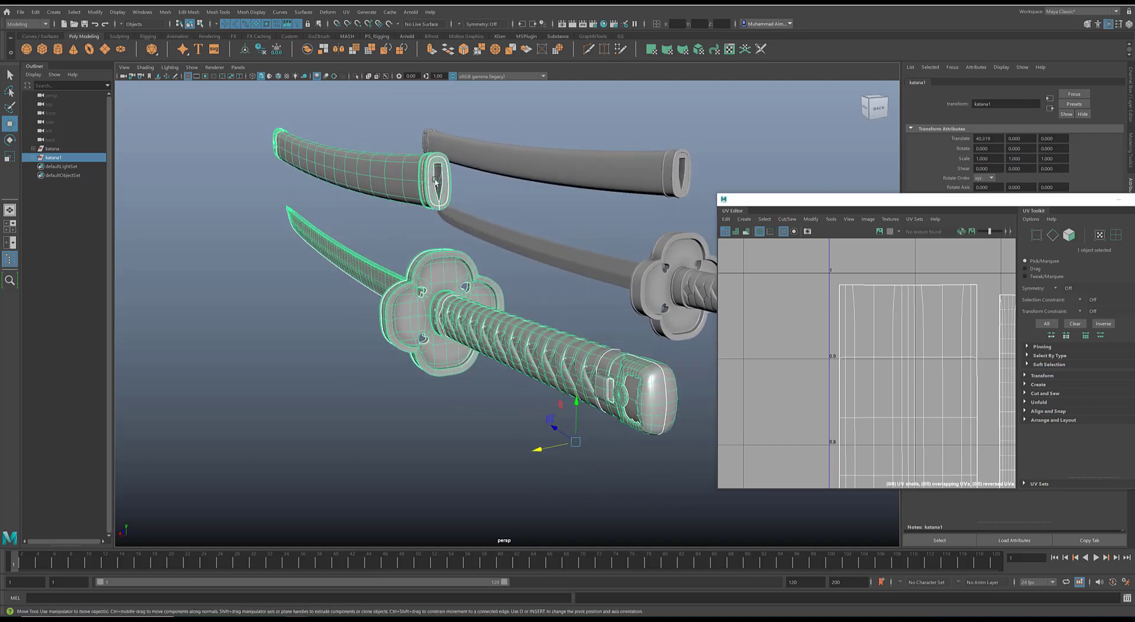
{"action": "scroll", "coordinate": [512, 337], "scroll_direction": "down", "scroll_amount": 2}
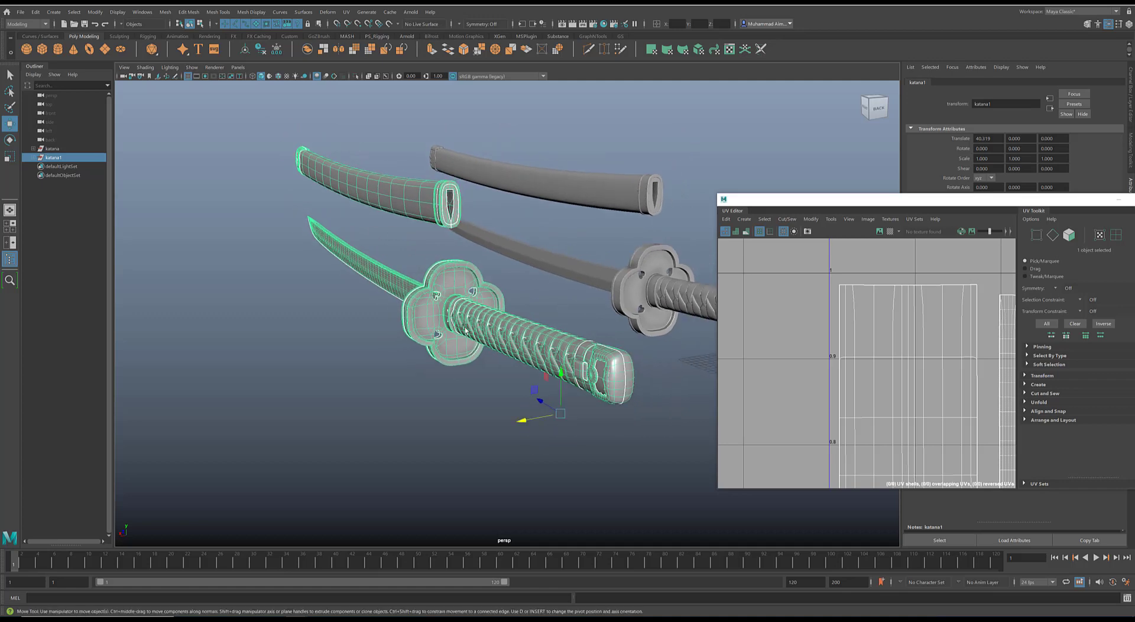
{"action": "left_click_drag", "start_coordinate": [492, 314], "coordinate": [477, 308], "text": "alt"}
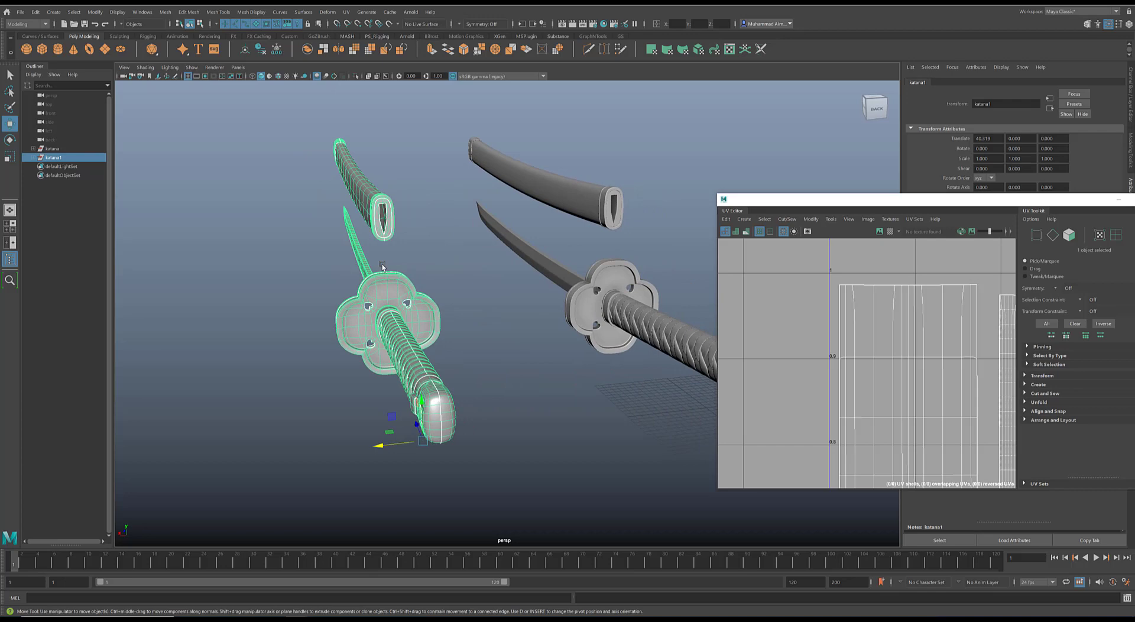
{"action": "left_click_drag", "start_coordinate": [387, 327], "coordinate": [423, 323], "text": "alt"}
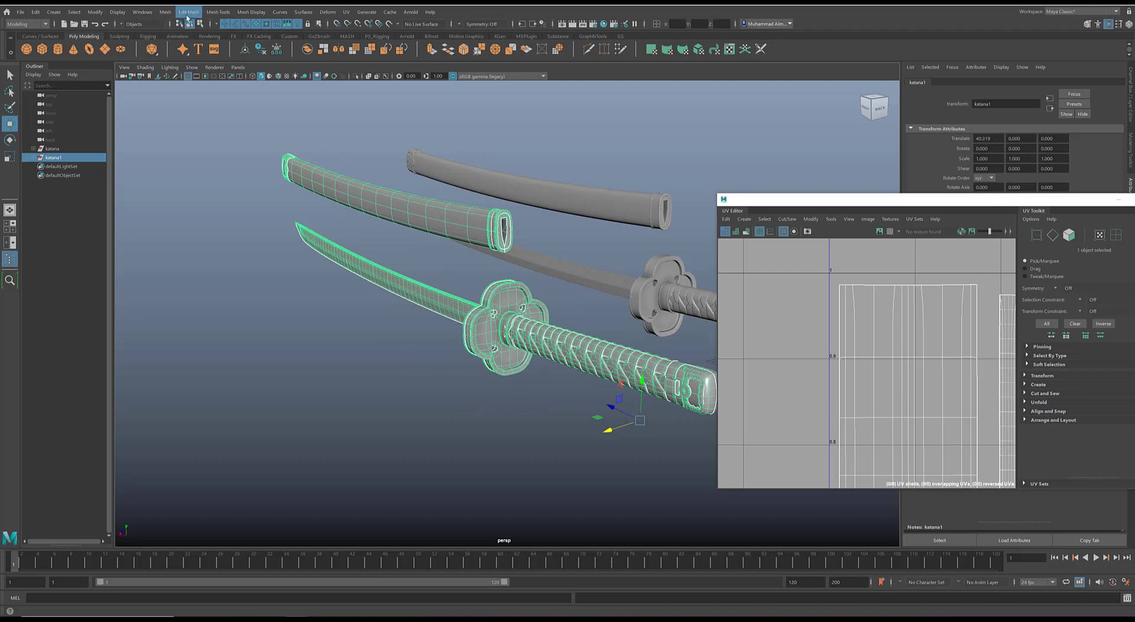
Combine all parts of the duplicated katana into one mesh and delete its construction history.
{"action": "left_click", "coordinate": [166, 12]}
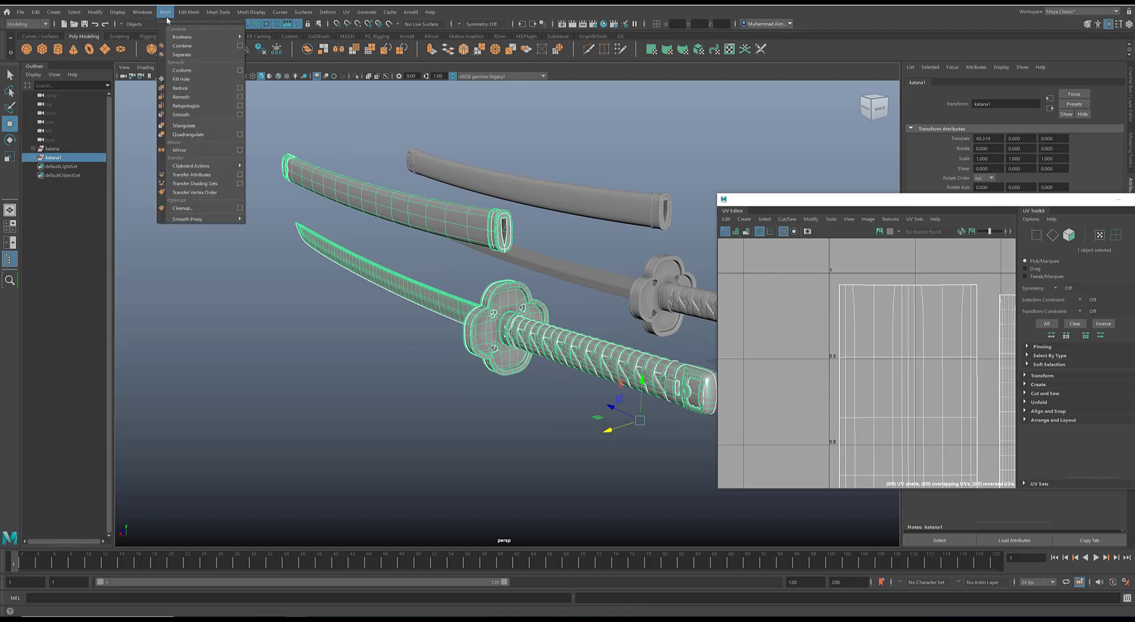
{"action": "left_click", "coordinate": [36, 12]}
{"action": "mouse_move", "coordinate": [89, 127]}
{"action": "left_click", "coordinate": [154, 128]}
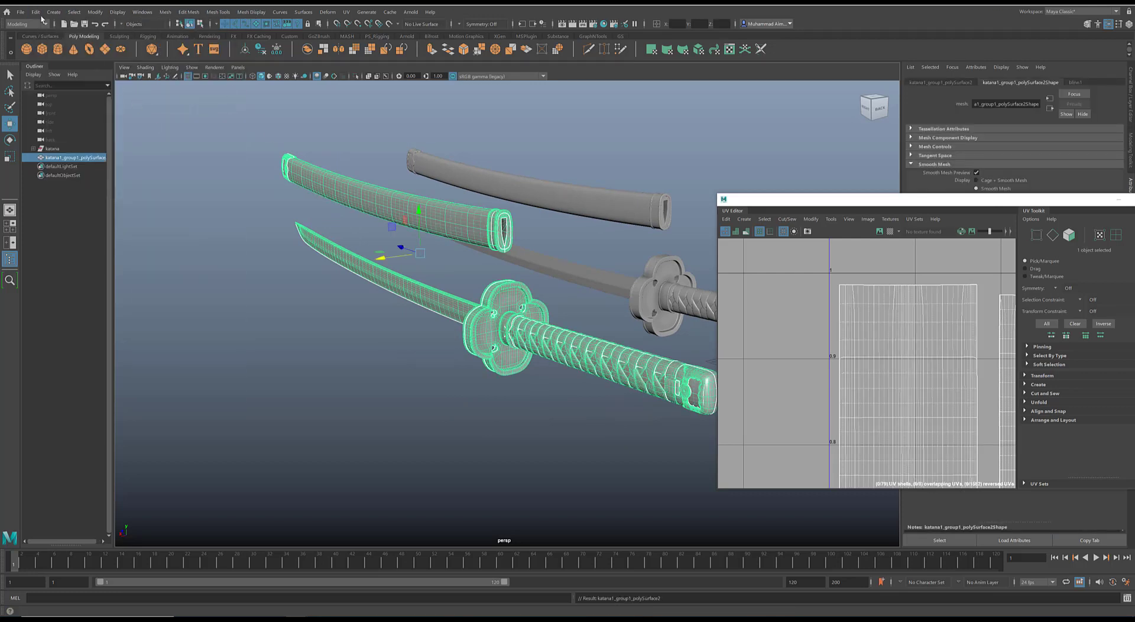
Run Optimize Scene Size on the current scene.
{"action": "left_click", "coordinate": [20, 12]}
{"action": "left_click", "coordinate": [67, 97]}
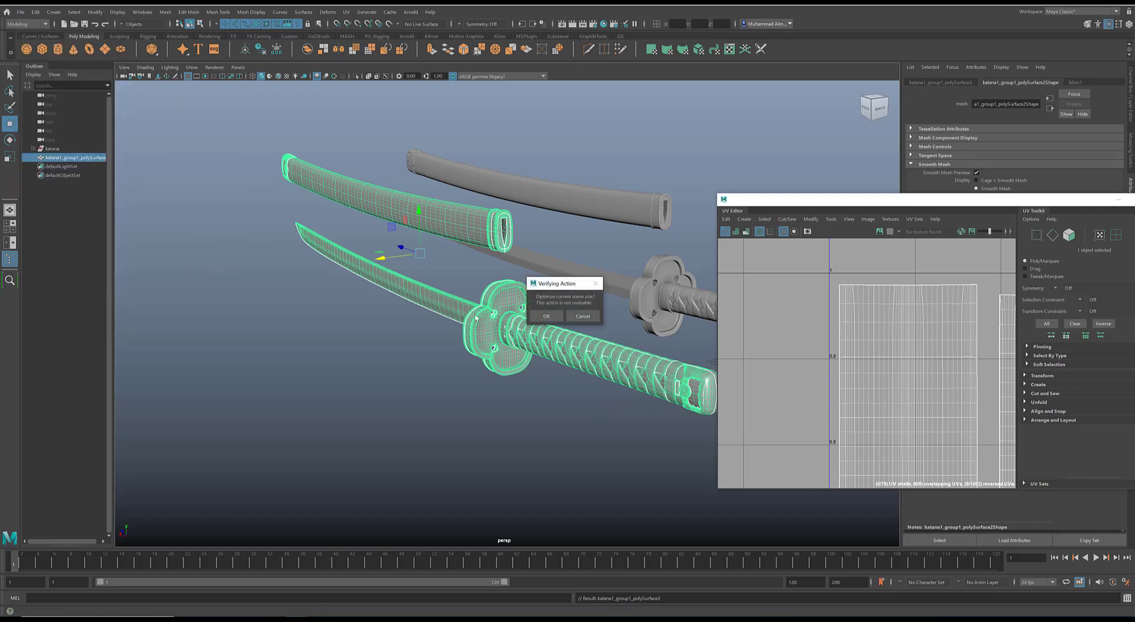
Convert the combined duplicate's smooth mesh preview to polygons and reselect it in object mode with unsmoothed display.
{"action": "left_click", "coordinate": [94, 12]}
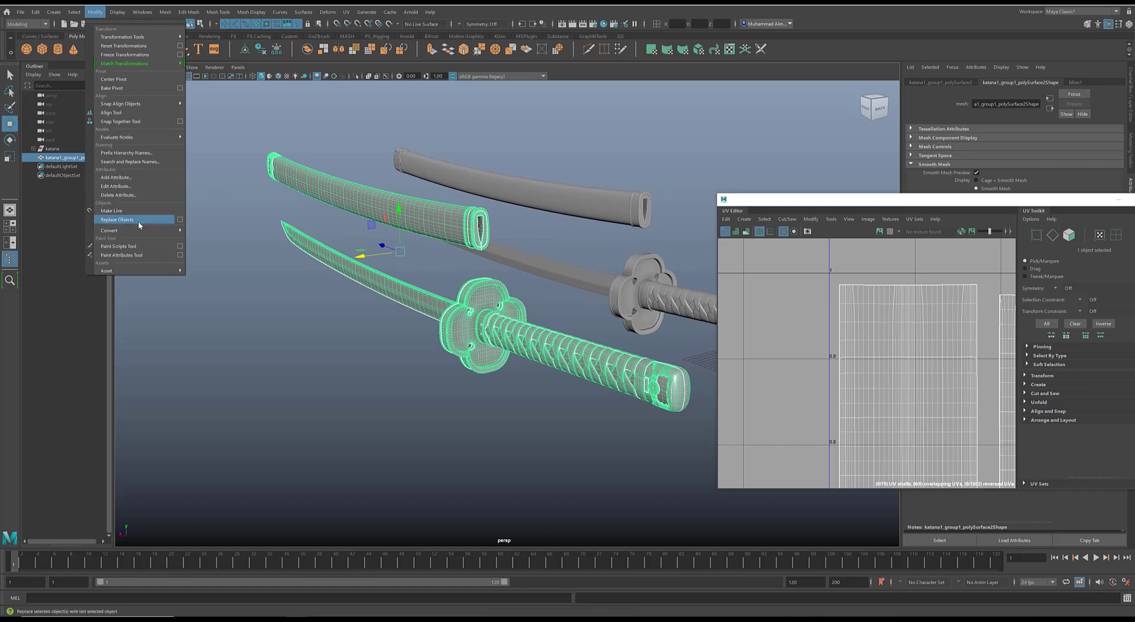
{"action": "mouse_move", "coordinate": [142, 230]}
{"action": "left_click", "coordinate": [236, 258]}
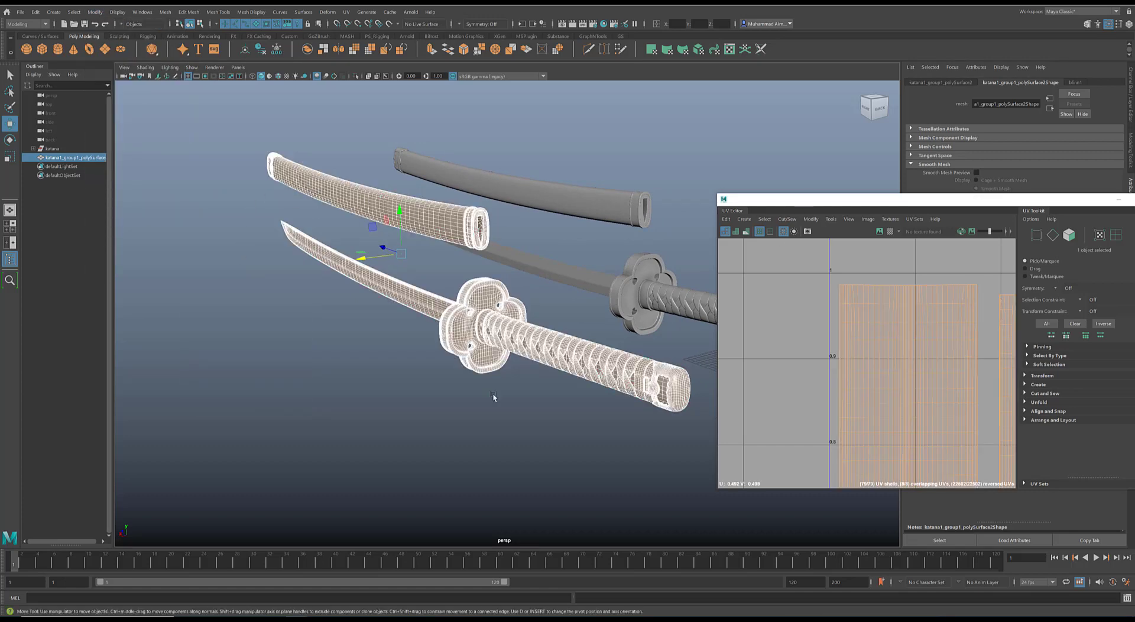
{"action": "left_click", "coordinate": [398, 187]}
{"action": "right_click_drag", "start_coordinate": [390, 210], "coordinate": [430, 192]}
{"action": "left_click_drag", "start_coordinate": [456, 272], "coordinate": [444, 280], "text": "alt"}
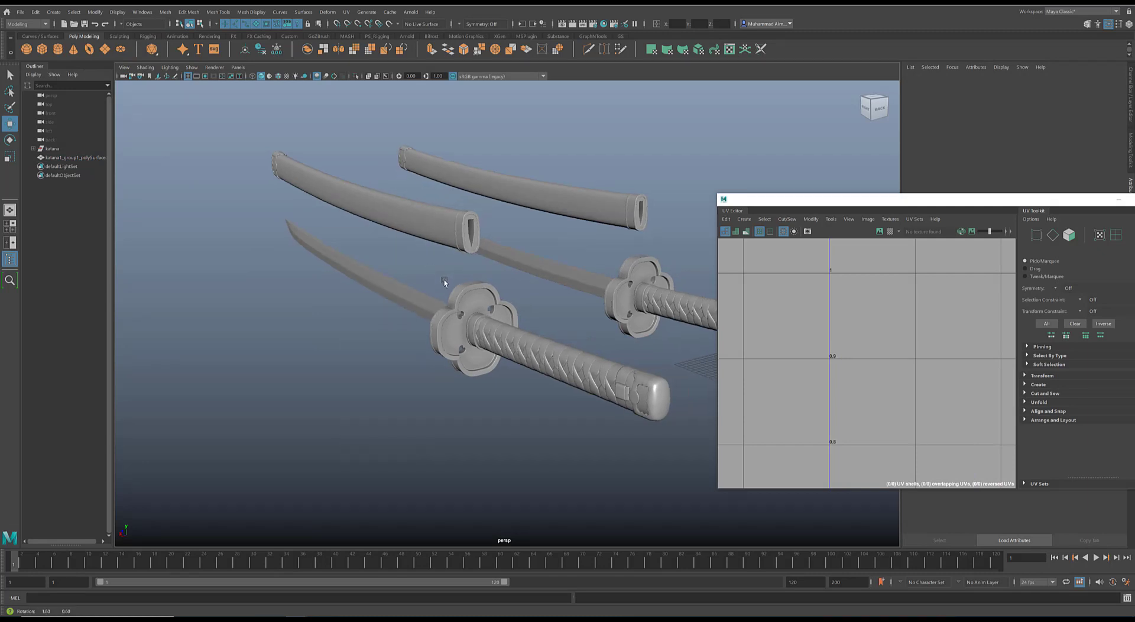
{"action": "left_click", "coordinate": [427, 312]}
{"action": "key", "text": "1"}
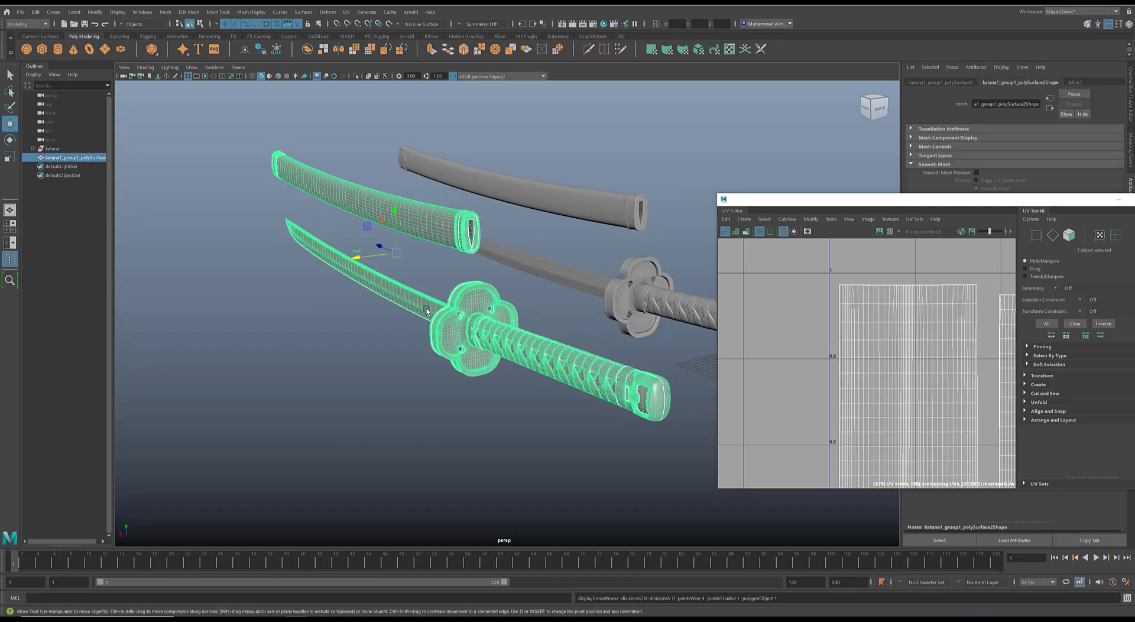
Examine the dense wireframe of the converted katana next to the original from several angles.
{"action": "left_click_drag", "start_coordinate": [527, 360], "coordinate": [550, 370], "text": "alt"}
{"action": "middle_click_drag", "start_coordinate": [550, 370], "coordinate": [441, 345], "text": "alt"}
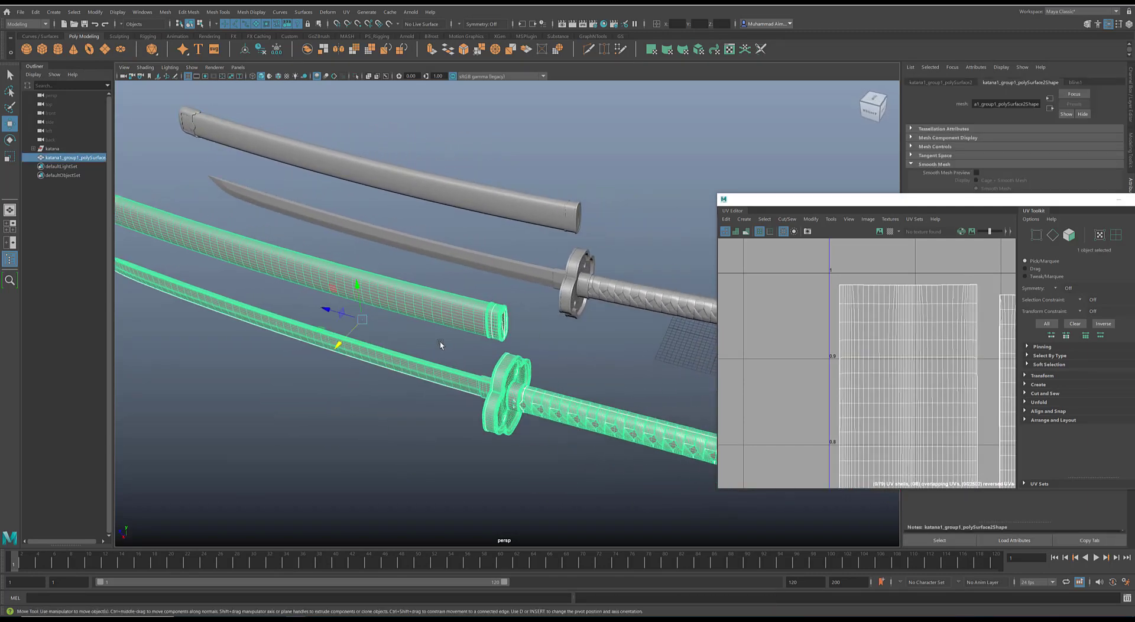
{"action": "right_click_drag", "start_coordinate": [441, 345], "coordinate": [542, 475], "text": "alt"}
{"action": "left_click", "coordinate": [580, 370]}
{"action": "left_click", "coordinate": [496, 354]}
{"action": "right_click_drag", "start_coordinate": [495, 354], "coordinate": [437, 347], "text": "alt"}
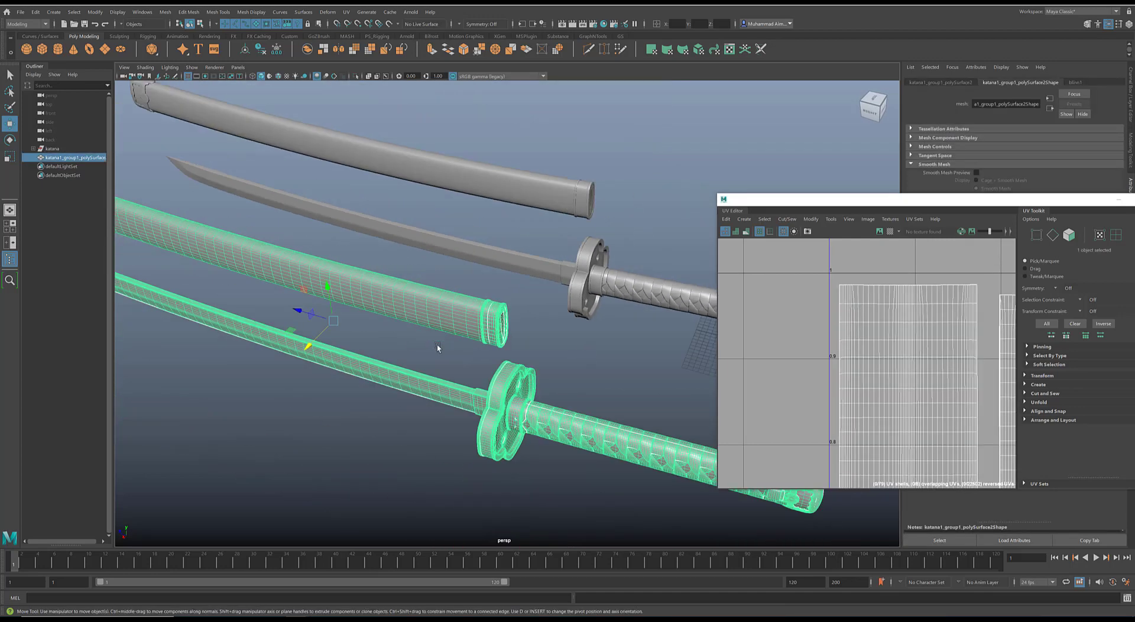
{"action": "left_click_drag", "start_coordinate": [438, 347], "coordinate": [536, 399], "text": "alt"}
{"action": "right_click_drag", "start_coordinate": [535, 399], "coordinate": [476, 352], "text": "alt"}
{"action": "middle_click_drag", "start_coordinate": [476, 353], "coordinate": [480, 369], "text": "alt"}
Frame the converted katana's full UV layout and inspect it alongside both swords in the viewport.
{"action": "scroll", "coordinate": [902, 331], "scroll_direction": "down", "scroll_amount": 6}
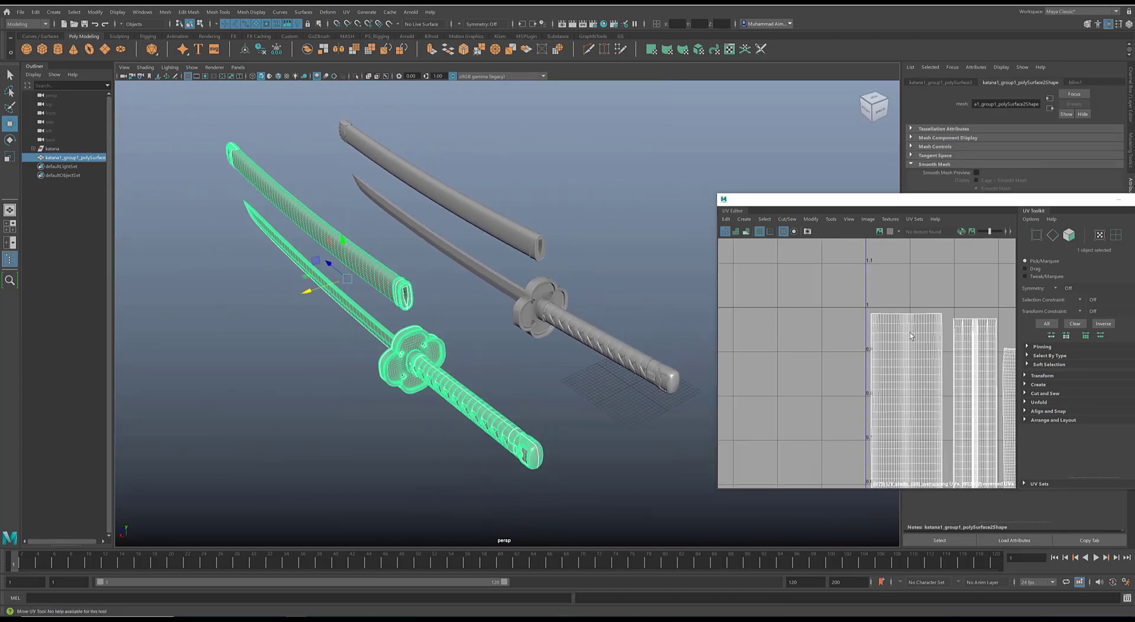
{"action": "middle_click_drag", "start_coordinate": [943, 360], "coordinate": [831, 313], "text": "alt"}
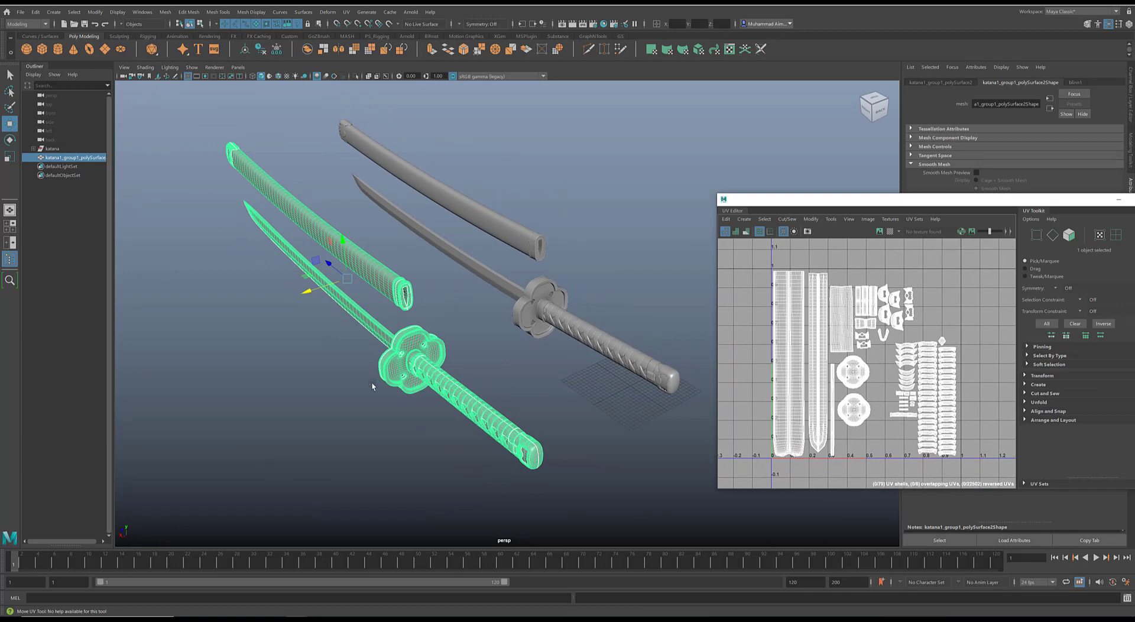
{"action": "right_click_drag", "start_coordinate": [337, 302], "coordinate": [369, 341], "text": "alt"}
{"action": "middle_click_drag", "start_coordinate": [369, 341], "coordinate": [426, 329], "text": "alt"}
{"action": "right_click_drag", "start_coordinate": [519, 233], "coordinate": [513, 225], "text": "alt"}
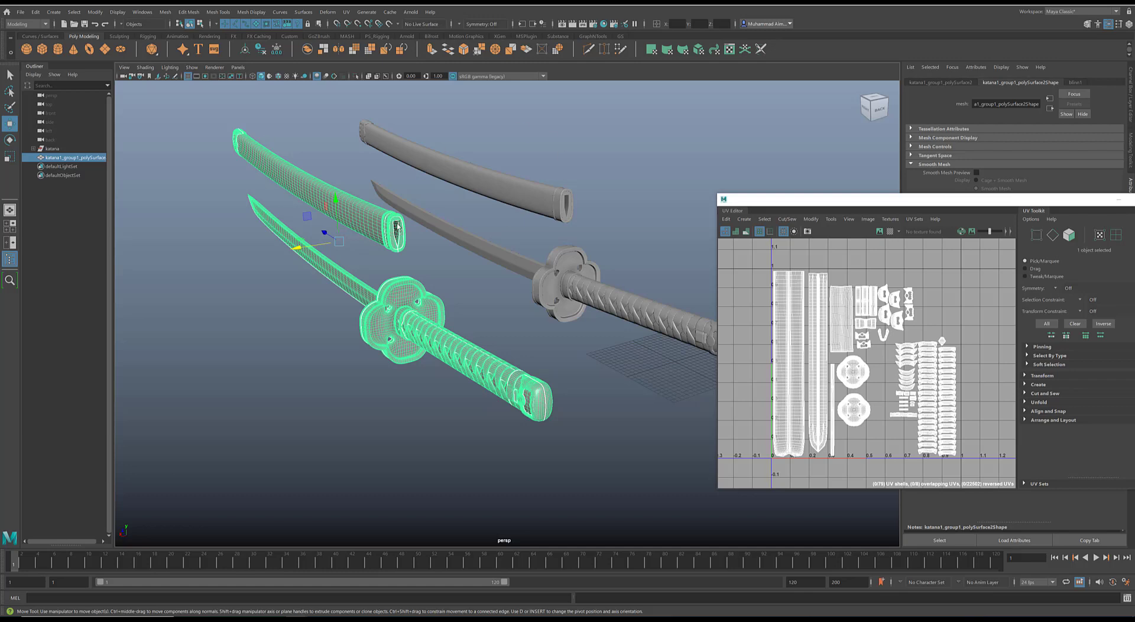
Export the selected high-poly katana as an OBJ file named katanaOBJ into the Katana folder on the desktop.
{"action": "left_click", "coordinate": [21, 12]}
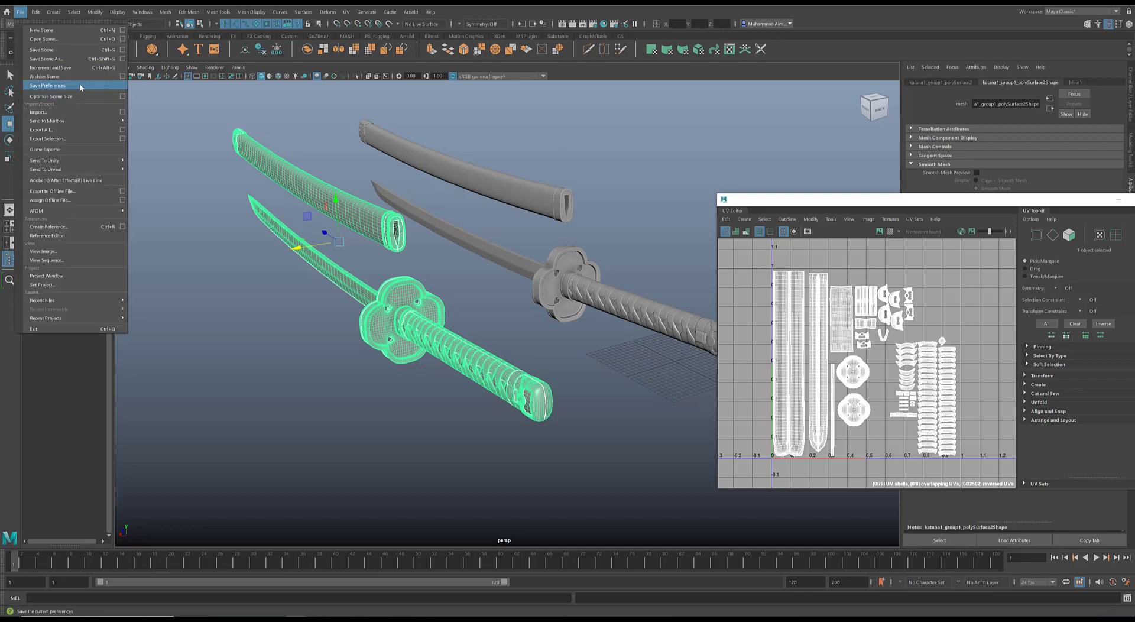
{"action": "left_click", "coordinate": [48, 138]}
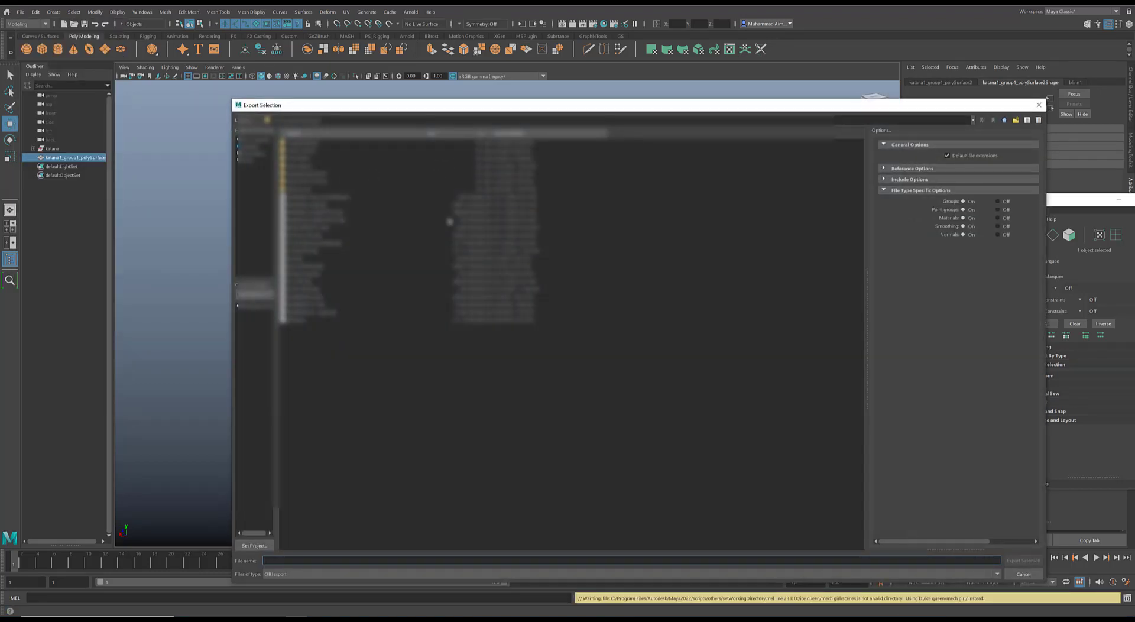
{"action": "left_click", "coordinate": [250, 151]}
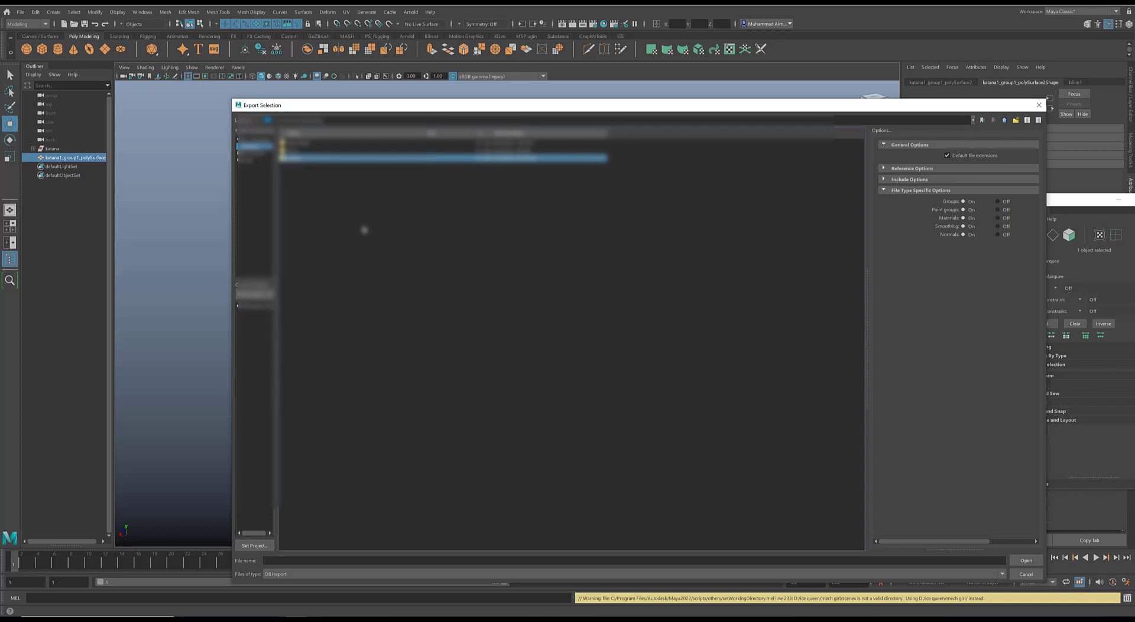
{"action": "double_click", "coordinate": [409, 158]}
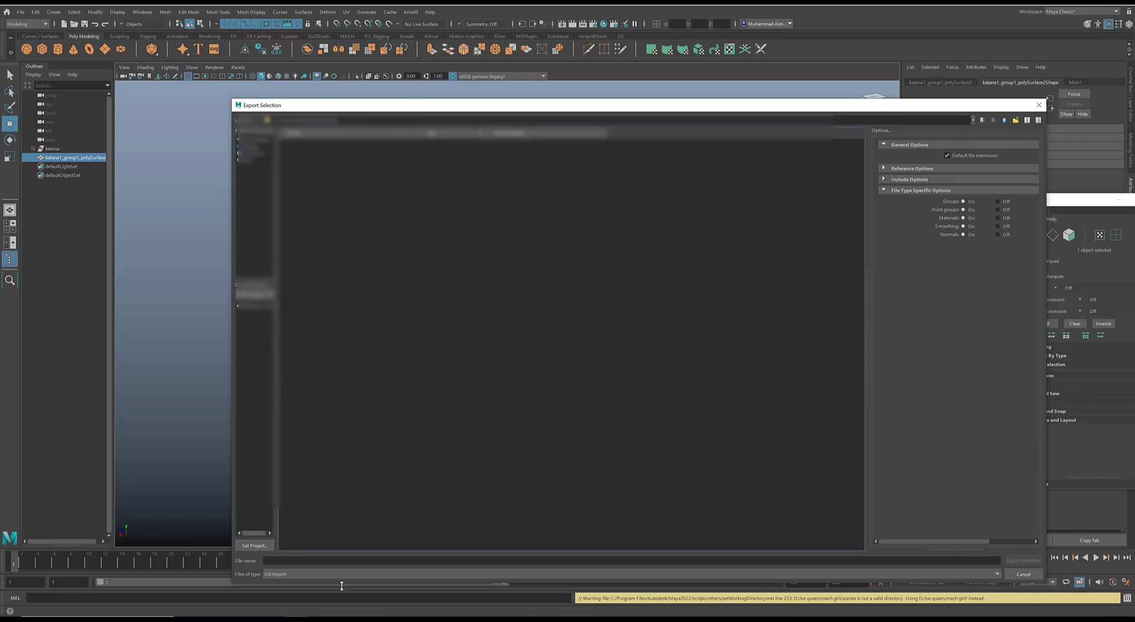
{"action": "left_click", "coordinate": [301, 560]}
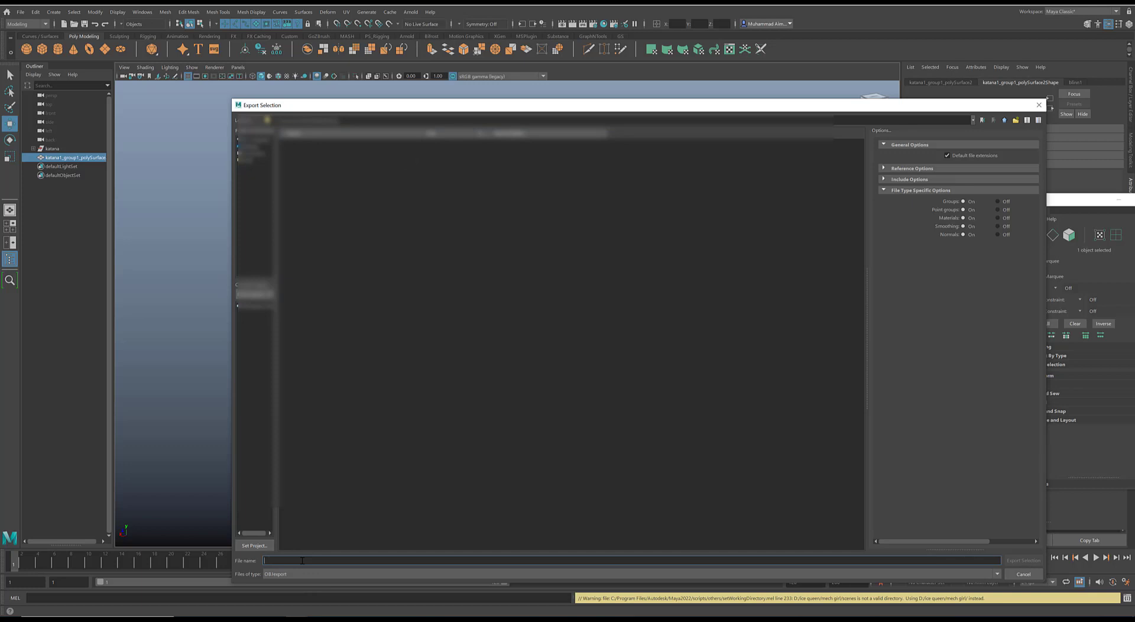
{"action": "type", "text": "katanaOBJ"}
{"action": "key", "text": "Return"}
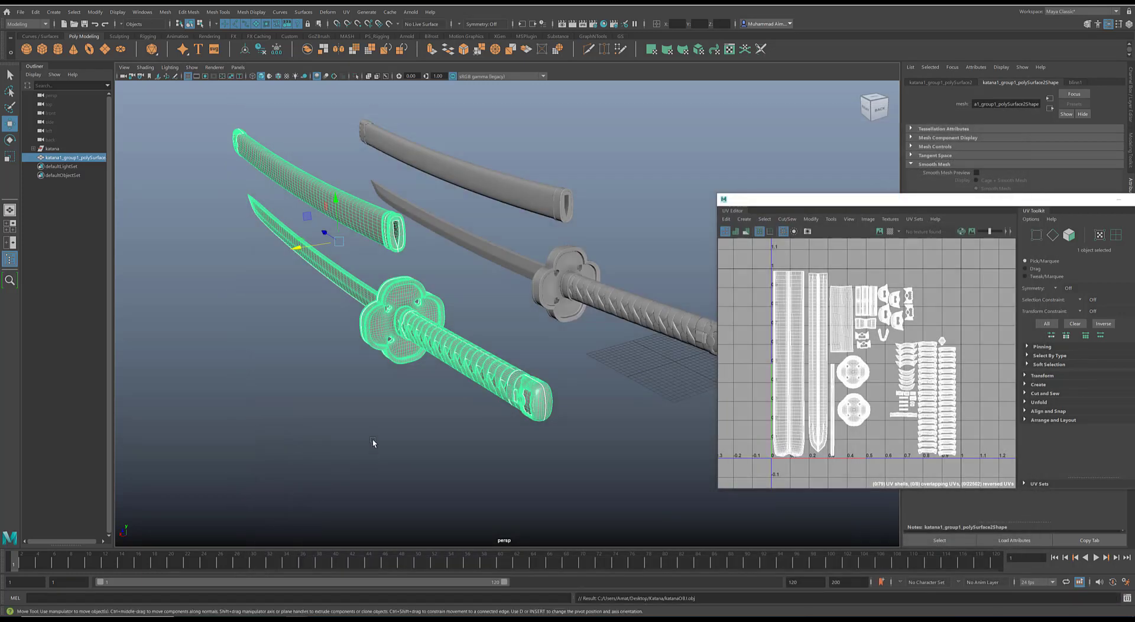
{"action": "left_click", "coordinate": [399, 458]}
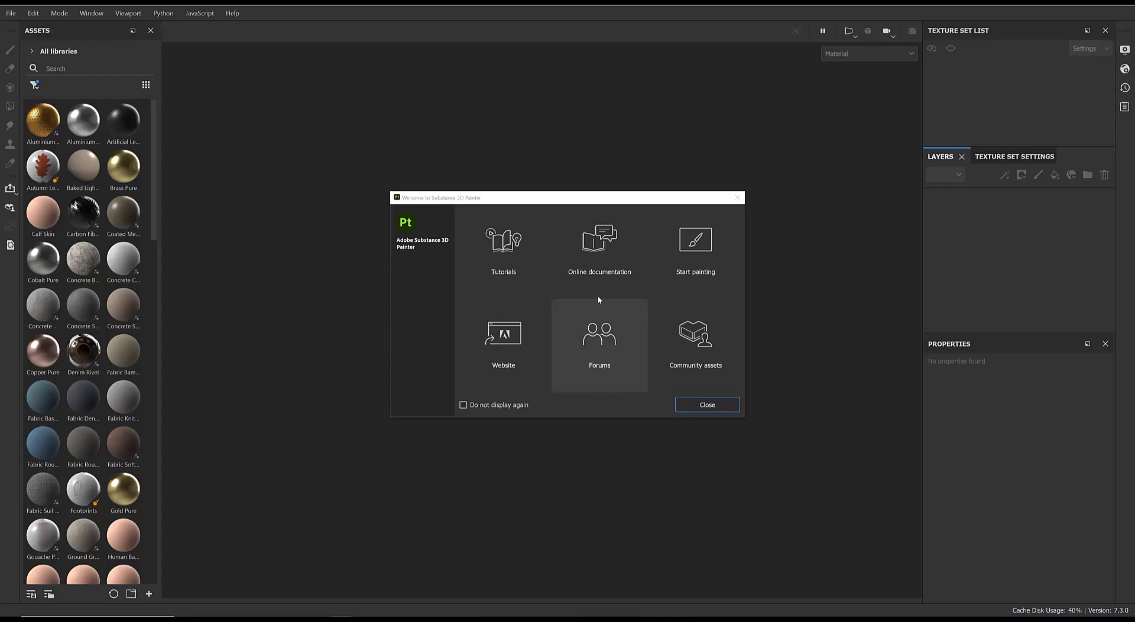
Switch to Substance 3D Painter, dismiss the welcome window and start a new project.
{"action": "left_click", "coordinate": [739, 197]}
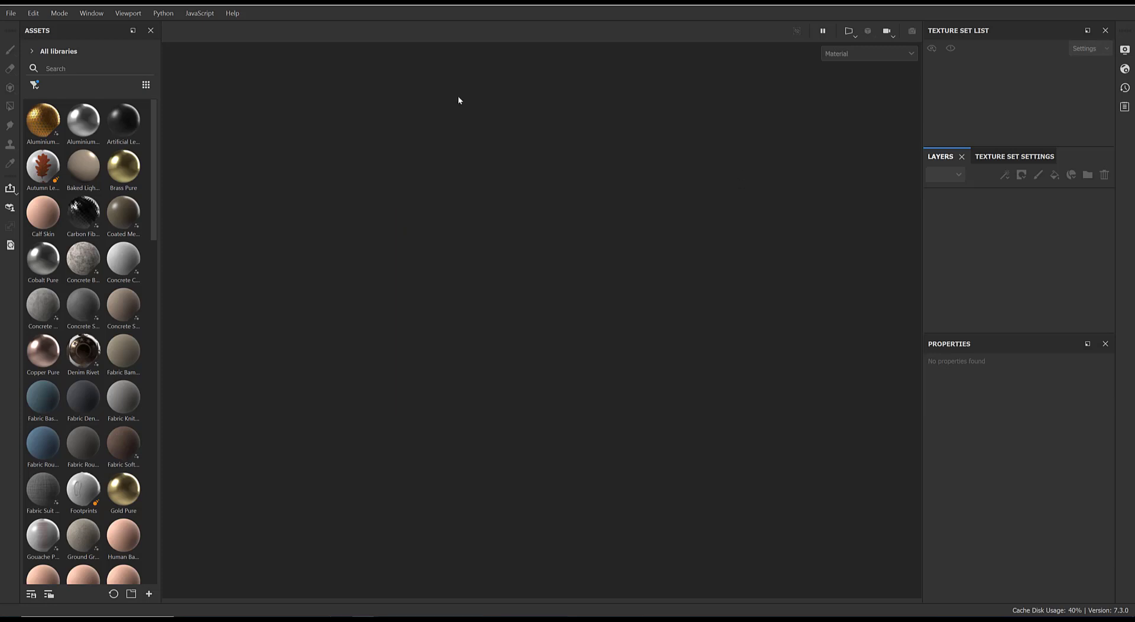
{"action": "left_click", "coordinate": [10, 13]}
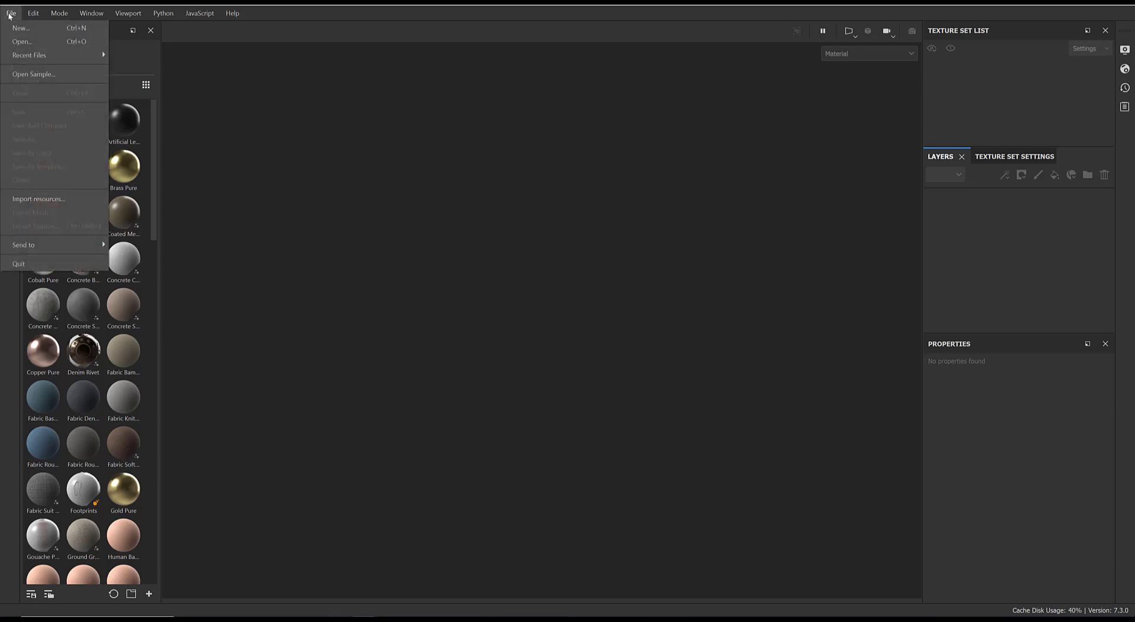
{"action": "left_click", "coordinate": [37, 30]}
{"action": "left_click_drag", "start_coordinate": [462, 102], "coordinate": [421, 99]}
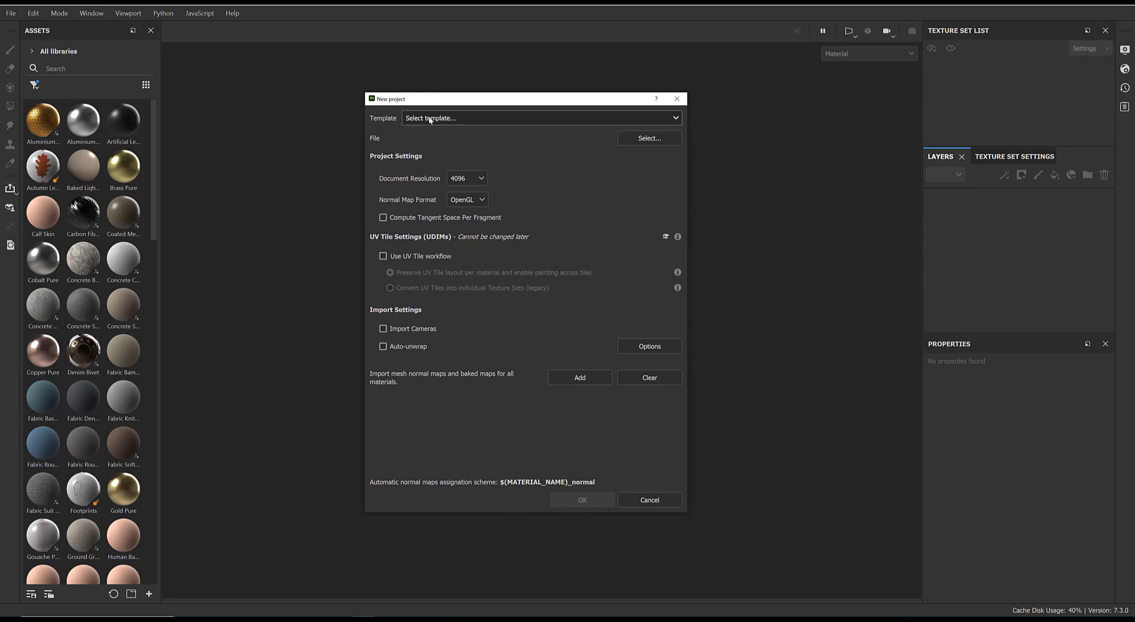
Look through the available project templates without choosing one.
{"action": "left_click", "coordinate": [508, 113]}
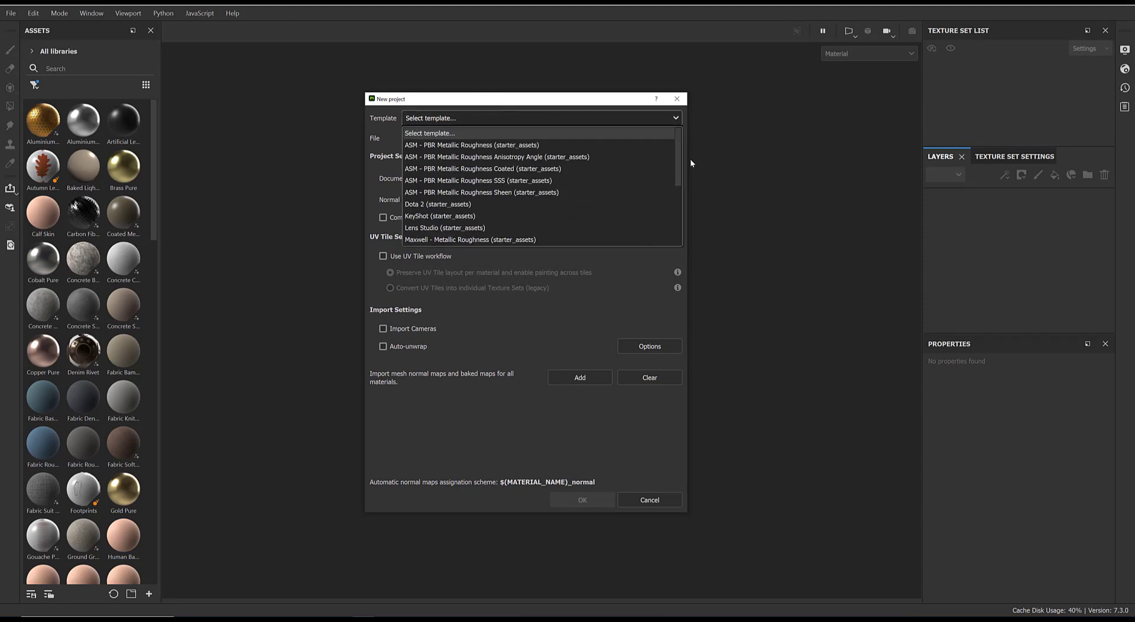
{"action": "mouse_move", "coordinate": [680, 159]}
{"action": "left_mouse_down"}
{"action": "mouse_move", "coordinate": [677, 226]}
{"action": "mouse_move", "coordinate": [680, 141]}
{"action": "left_mouse_up"}
{"action": "left_click", "coordinate": [469, 63]}
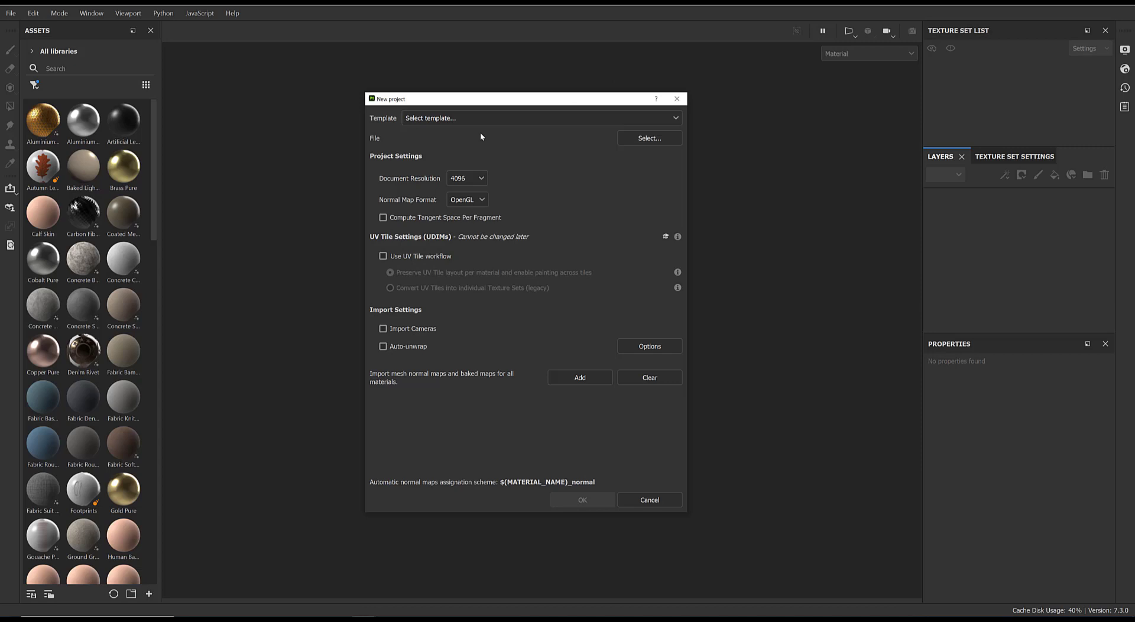
{"action": "left_click", "coordinate": [494, 118]}
{"action": "scroll", "coordinate": [553, 169], "scroll_direction": "down", "scroll_amount": 4}
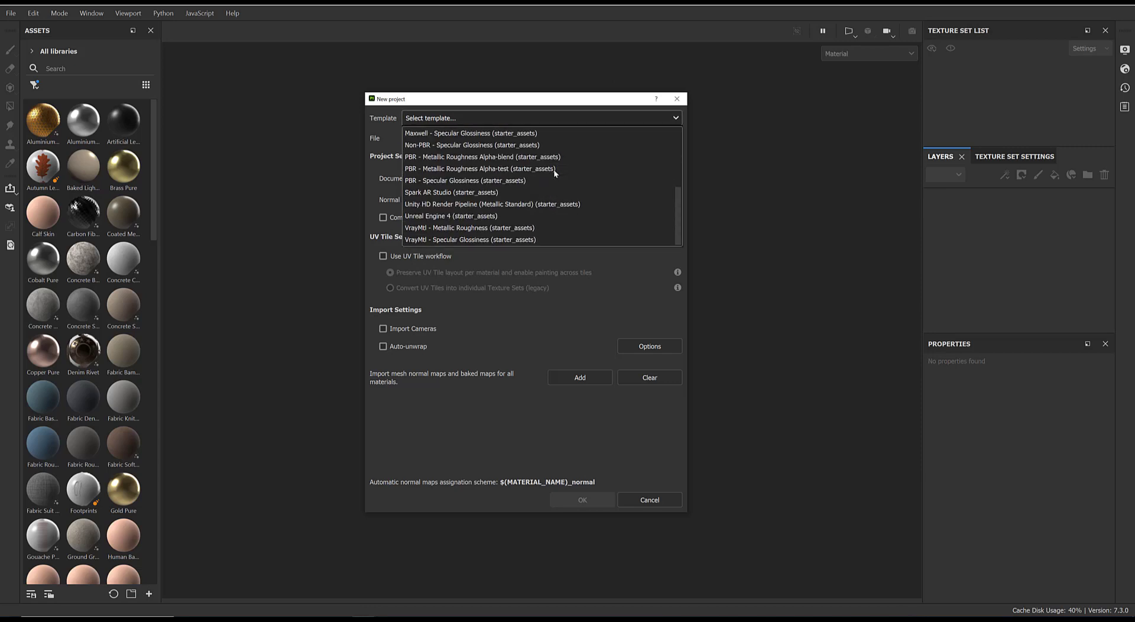
{"action": "left_click", "coordinate": [523, 95]}
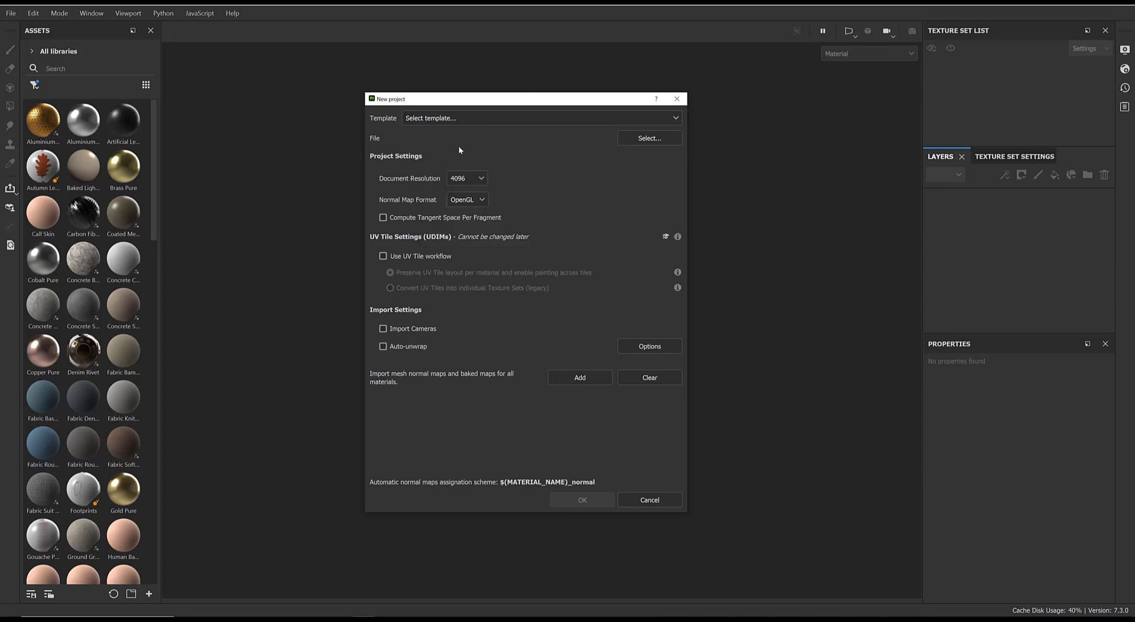
Load the exported katanaOBJ mesh from the desktop's Katana folder as the new project's file.
{"action": "left_click", "coordinate": [652, 141]}
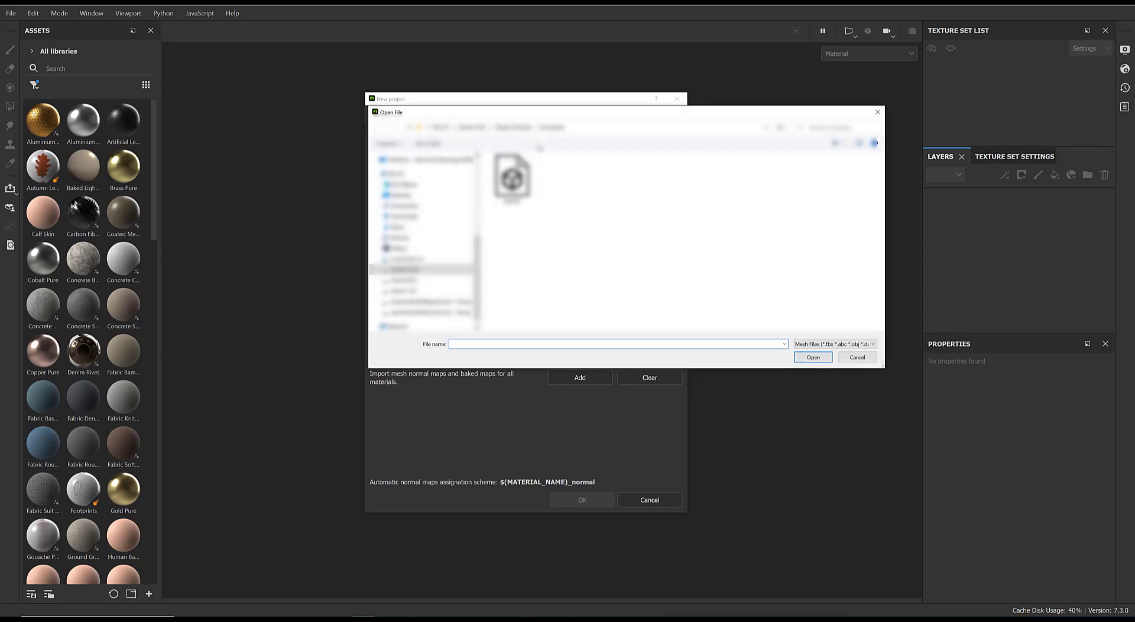
{"action": "left_click", "coordinate": [512, 177]}
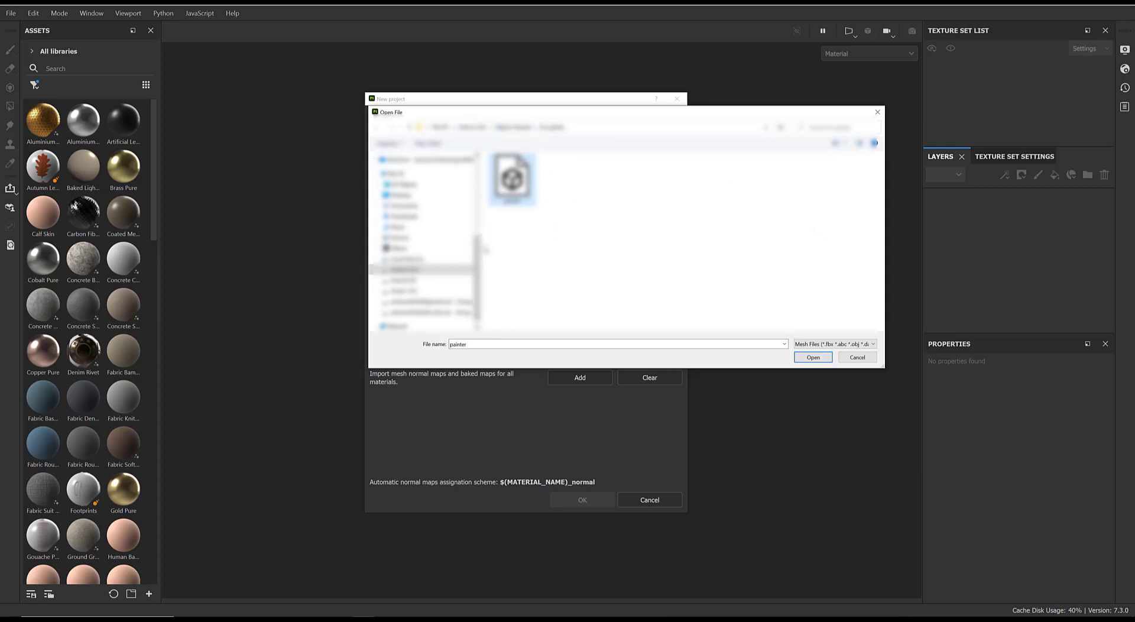
{"action": "left_click_drag", "start_coordinate": [478, 251], "coordinate": [477, 166]}
{"action": "left_click", "coordinate": [407, 174]}
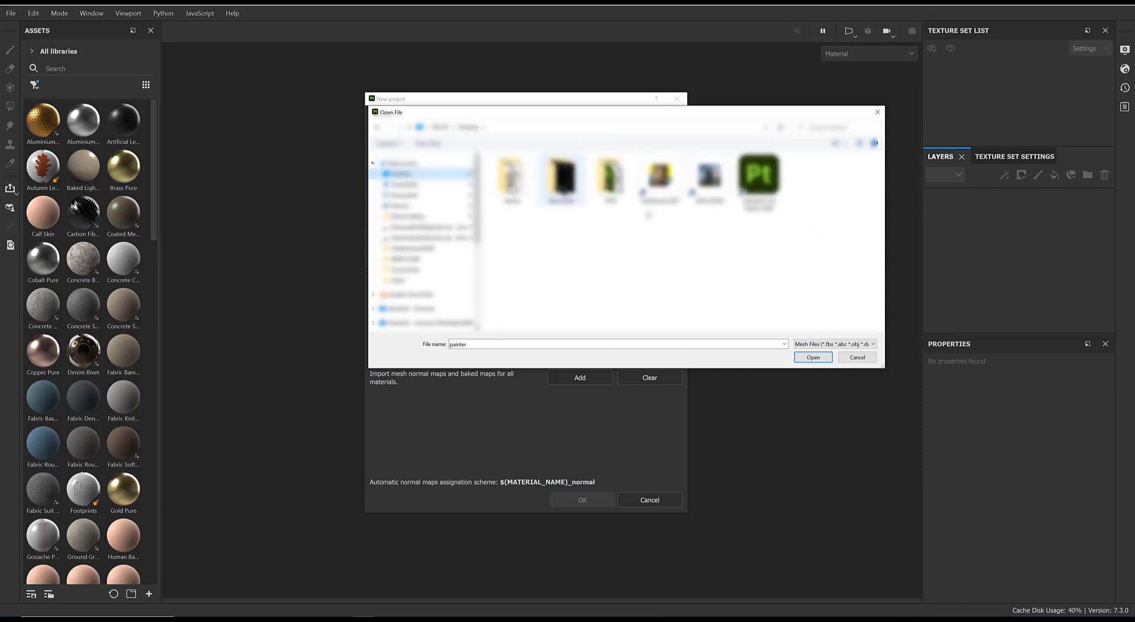
{"action": "double_click", "coordinate": [514, 182]}
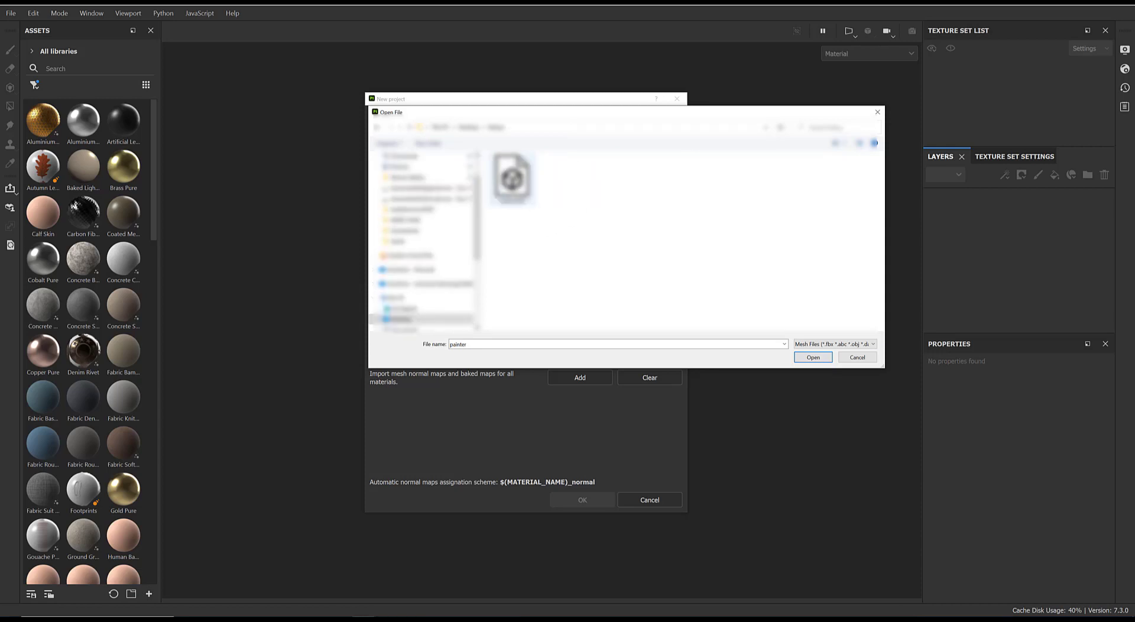
{"action": "left_click", "coordinate": [518, 190]}
{"action": "left_click", "coordinate": [812, 357]}
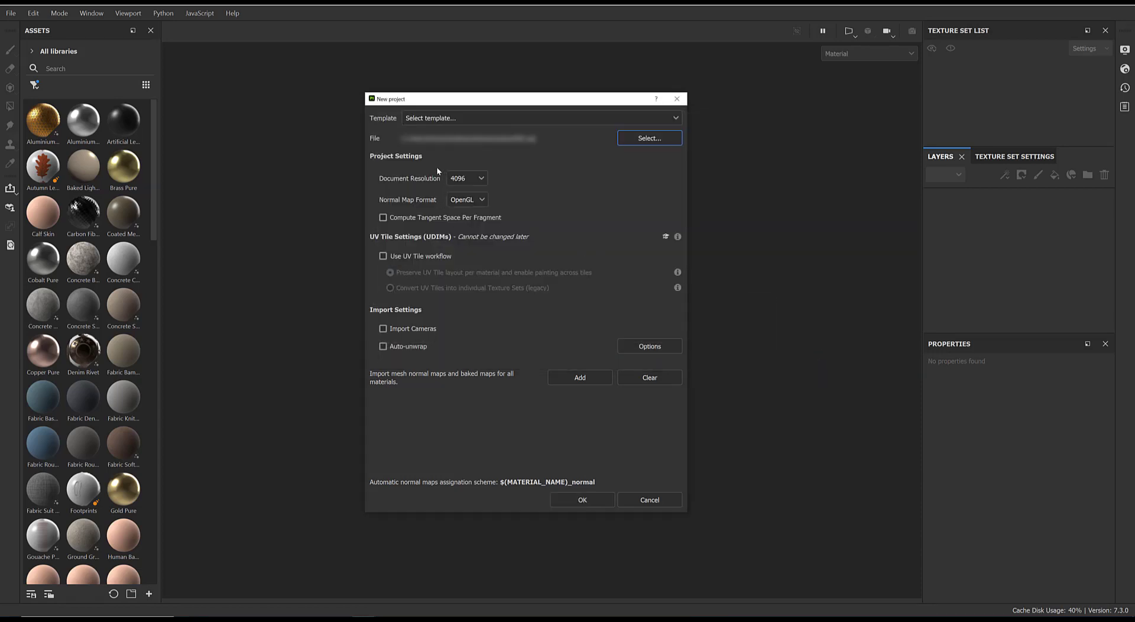
Set the document resolution to 2048 and create the project.
{"action": "left_click", "coordinate": [473, 178]}
{"action": "left_click", "coordinate": [461, 241]}
{"action": "left_click_drag", "start_coordinate": [491, 99], "coordinate": [480, 95]}
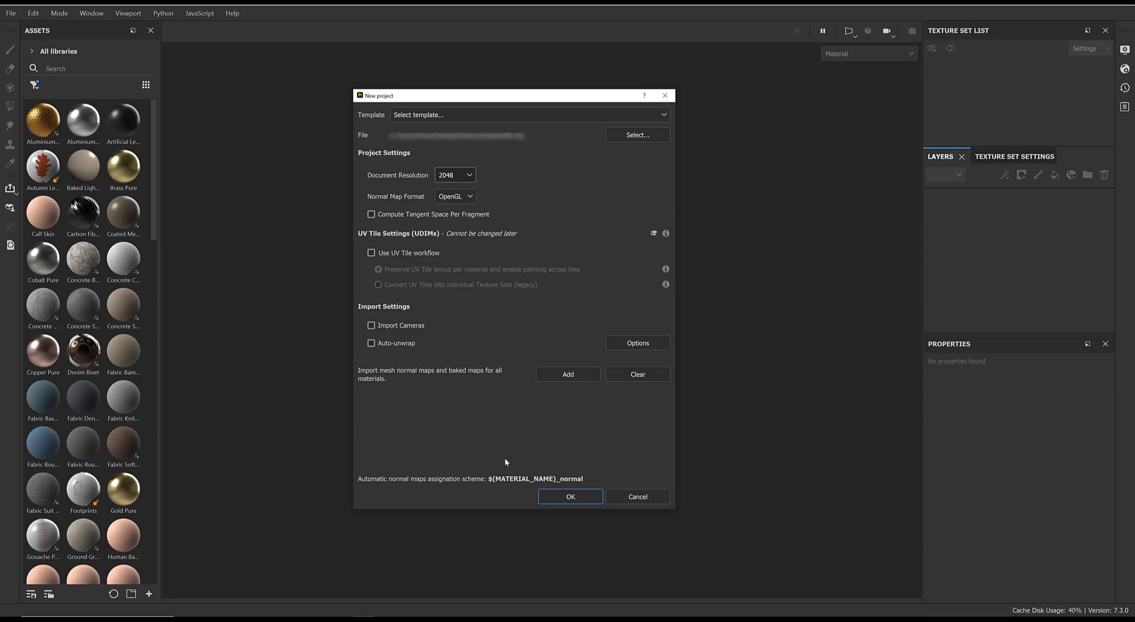
{"action": "left_click", "coordinate": [586, 497]}
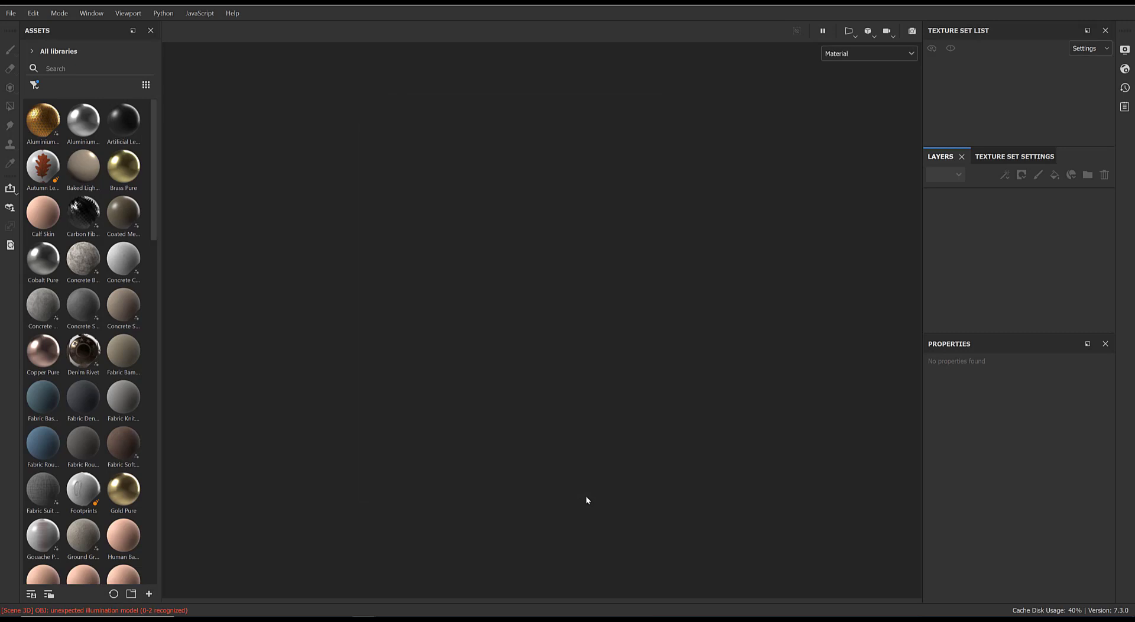
Examine the imported katana and its scabbard from several angles, finishing with a side view of both.
{"action": "mouse_move", "coordinate": [697, 424]}
{"action": "left_mouse_down", "text": "alt"}
{"action": "mouse_move", "coordinate": [537, 449]}
{"action": "mouse_move", "coordinate": [591, 426]}
{"action": "mouse_move", "coordinate": [382, 426]}
{"action": "left_mouse_up", "text": "alt"}
{"action": "scroll", "coordinate": [383, 426], "scroll_direction": "up", "scroll_amount": 5}
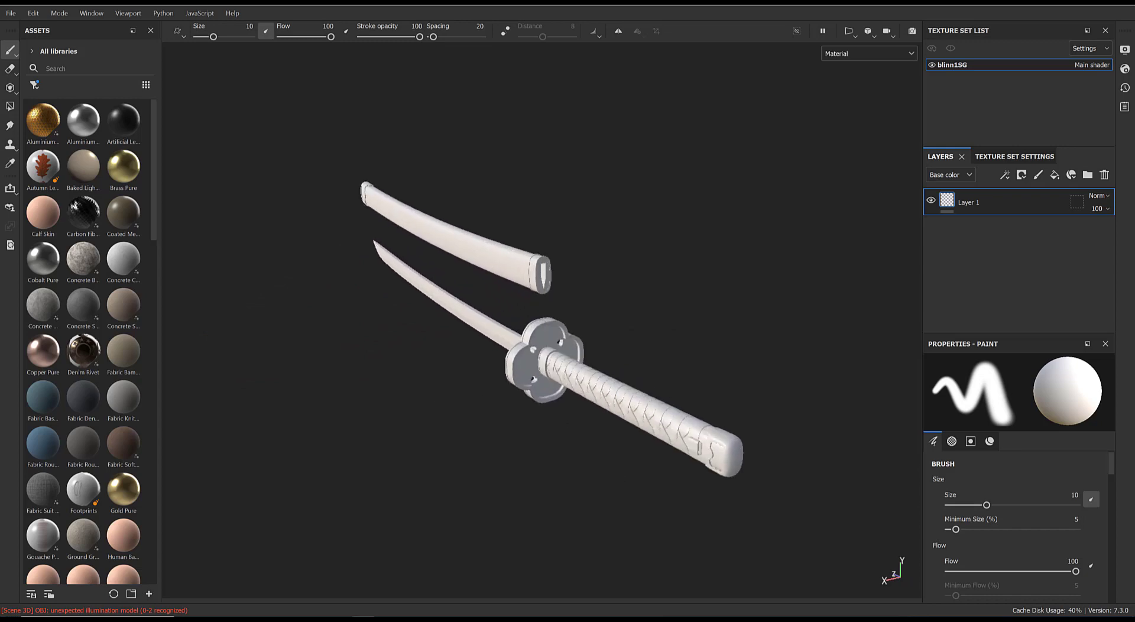
{"action": "middle_click_drag", "start_coordinate": [552, 306], "coordinate": [496, 297], "text": "alt"}
{"action": "right_click_drag", "start_coordinate": [464, 308], "coordinate": [479, 341], "text": "alt"}
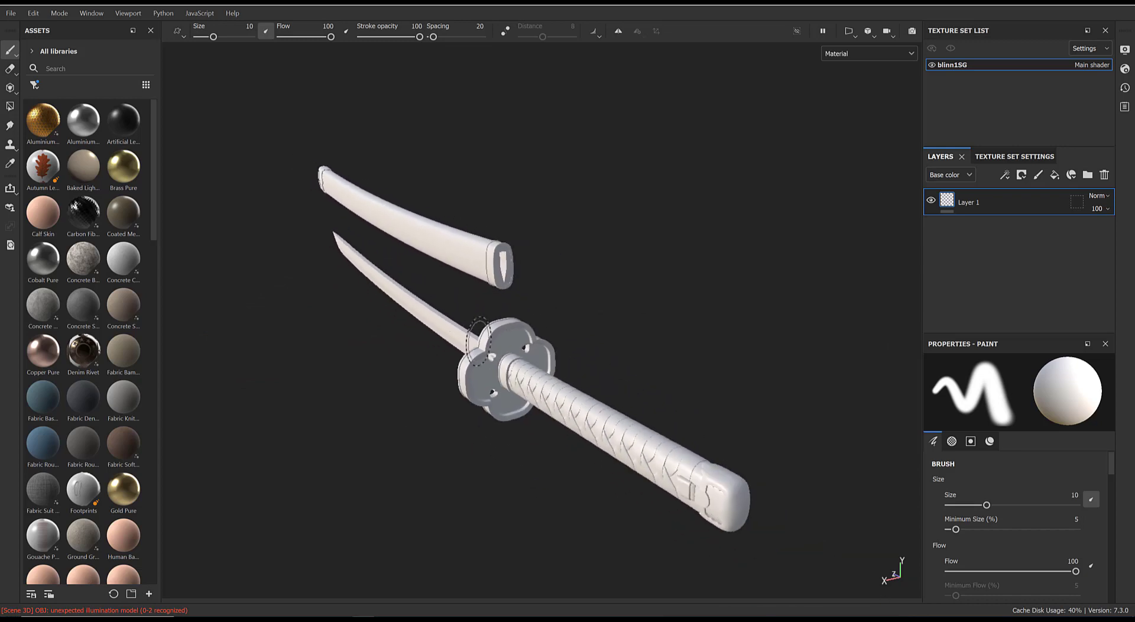
{"action": "left_click_drag", "start_coordinate": [478, 341], "coordinate": [505, 329], "text": "alt"}
{"action": "right_click_drag", "start_coordinate": [505, 329], "coordinate": [443, 314], "text": "alt"}
{"action": "middle_click_drag", "start_coordinate": [464, 330], "coordinate": [473, 336], "text": "alt"}
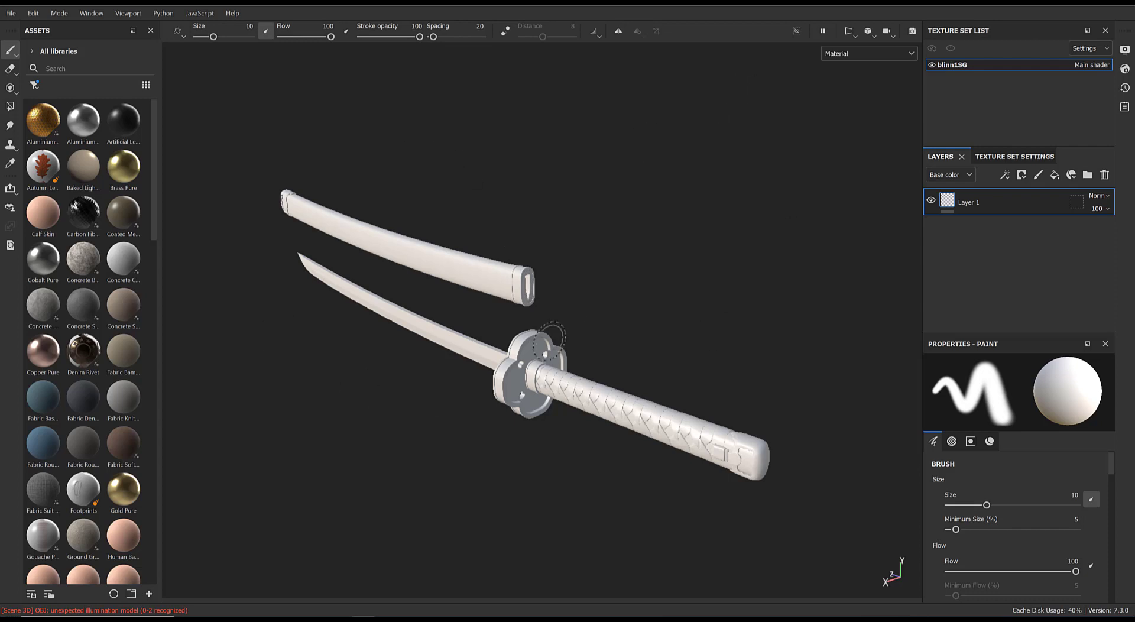
{"action": "right_click_drag", "start_coordinate": [463, 256], "coordinate": [577, 350], "text": "alt"}
{"action": "middle_click_drag", "start_coordinate": [577, 350], "coordinate": [561, 331], "text": "alt"}
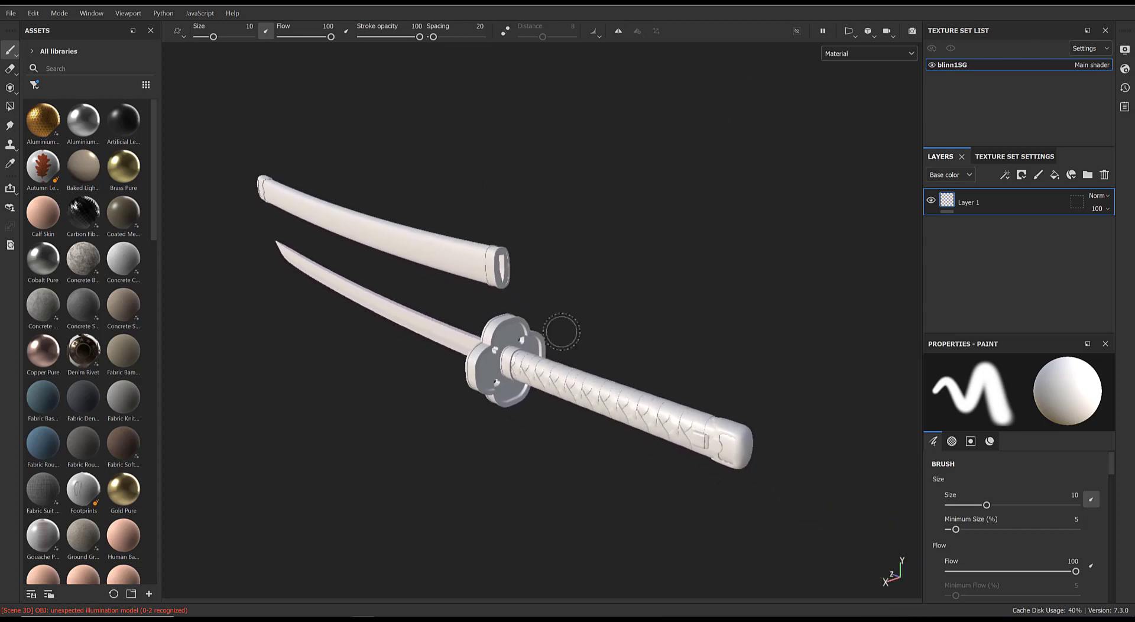
{"action": "left_click_drag", "start_coordinate": [567, 332], "coordinate": [553, 323], "text": "alt"}
{"action": "right_click_drag", "start_coordinate": [442, 250], "coordinate": [575, 377], "text": "alt"}
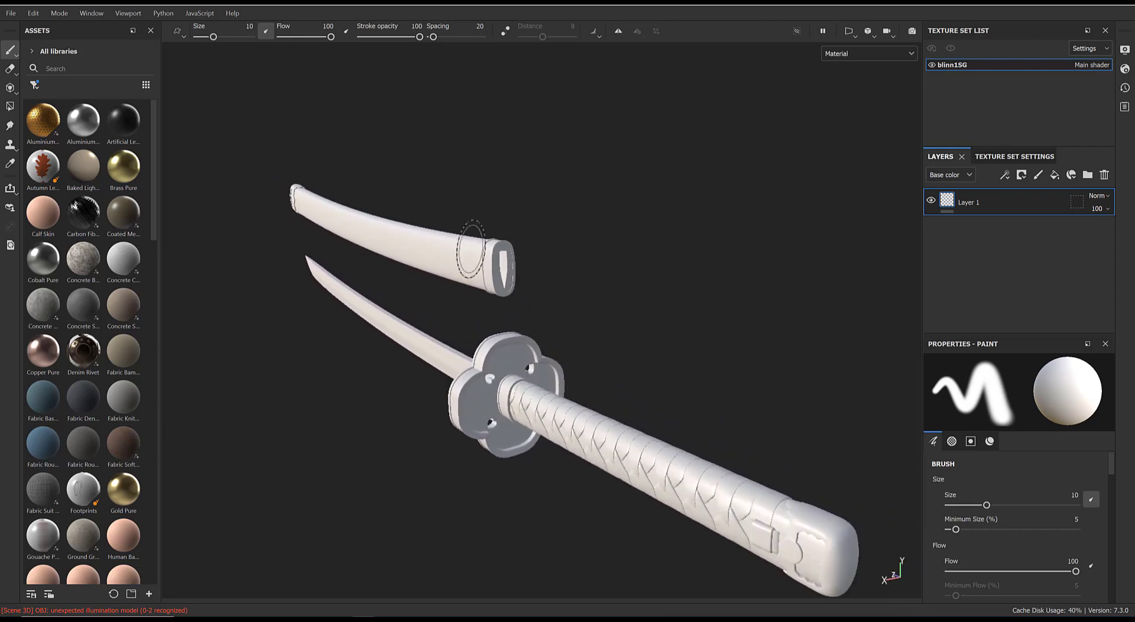
{"action": "mouse_move", "coordinate": [709, 418]}
{"action": "left_mouse_down", "text": "alt"}
{"action": "mouse_move", "coordinate": [637, 301]}
{"action": "mouse_move", "coordinate": [683, 305]}
{"action": "left_mouse_up", "text": "alt"}
{"action": "middle_click_drag", "start_coordinate": [498, 353], "coordinate": [581, 367], "text": "alt"}
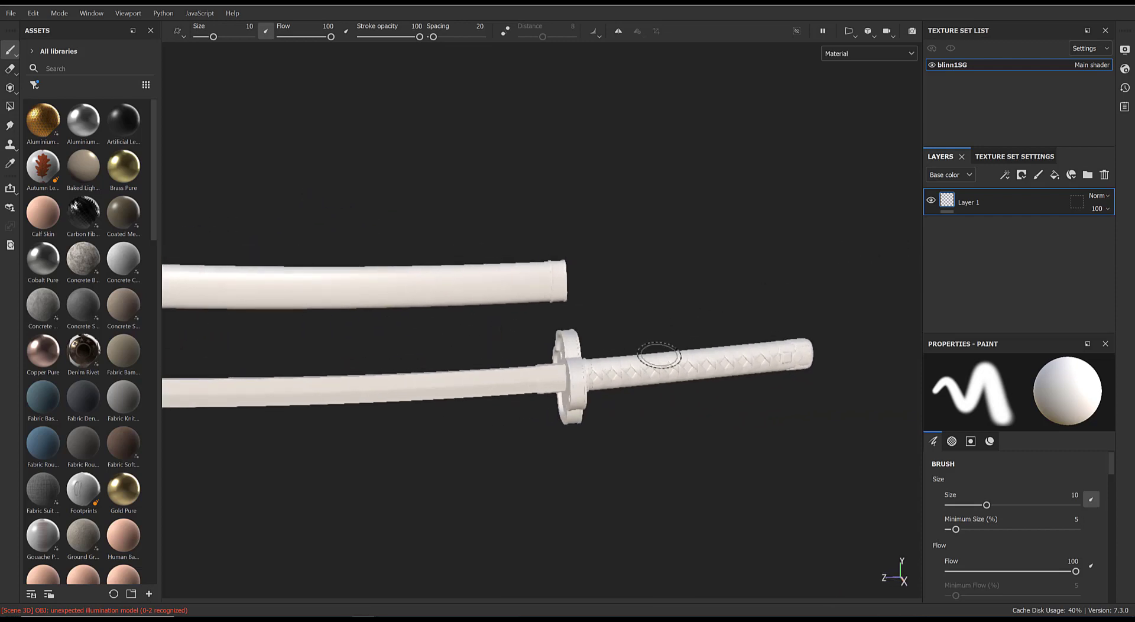
{"action": "middle_click_drag", "start_coordinate": [659, 354], "coordinate": [707, 332], "text": "alt"}
{"action": "mouse_move", "coordinate": [753, 405]}
{"action": "left_mouse_down", "text": "alt"}
{"action": "mouse_move", "coordinate": [512, 304]}
{"action": "mouse_move", "coordinate": [553, 337]}
{"action": "left_mouse_up", "text": "alt"}
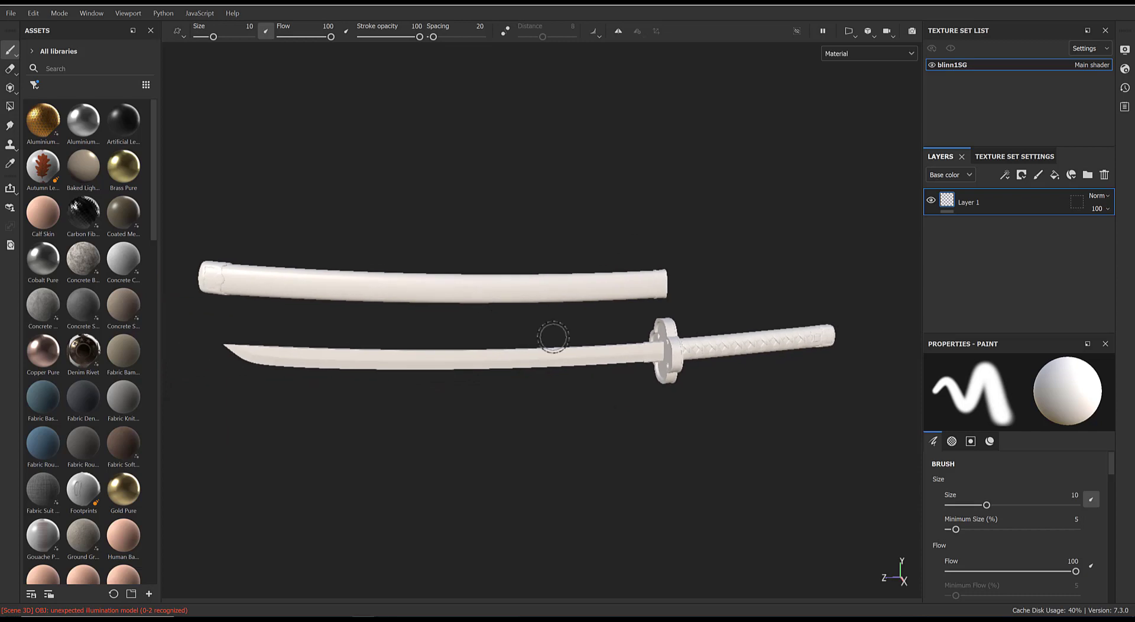
{"action": "mouse_move", "coordinate": [759, 335]}
{"action": "left_mouse_down", "text": "alt"}
{"action": "mouse_move", "coordinate": [727, 334]}
{"action": "mouse_move", "coordinate": [764, 327]}
{"action": "left_mouse_up", "text": "alt"}
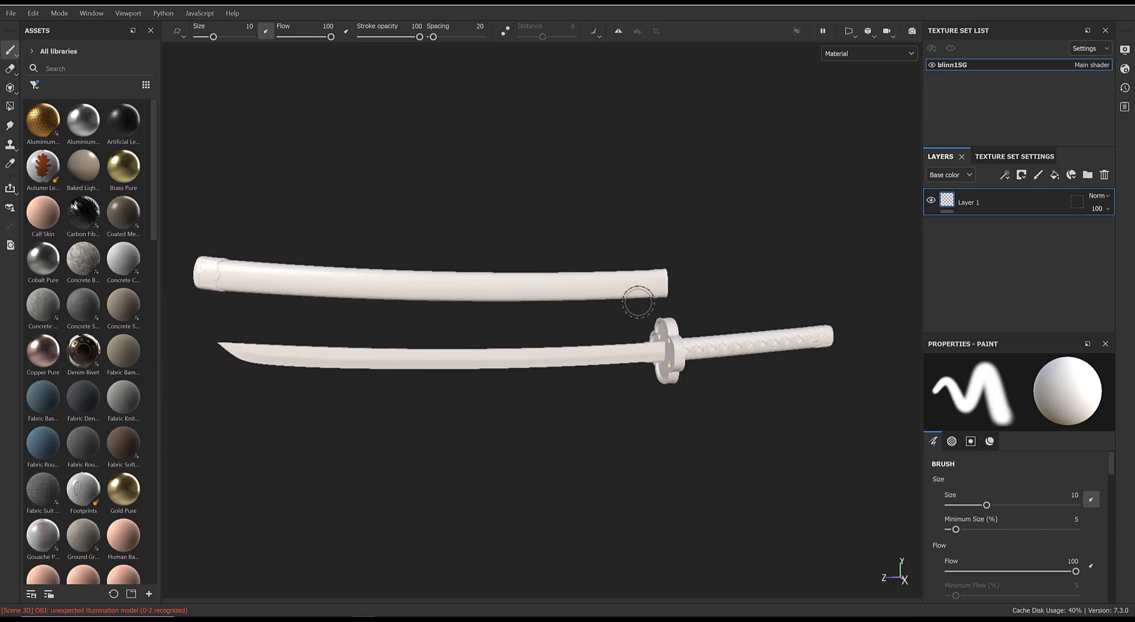
{"action": "middle_click_drag", "start_coordinate": [636, 296], "coordinate": [668, 294], "text": "alt"}
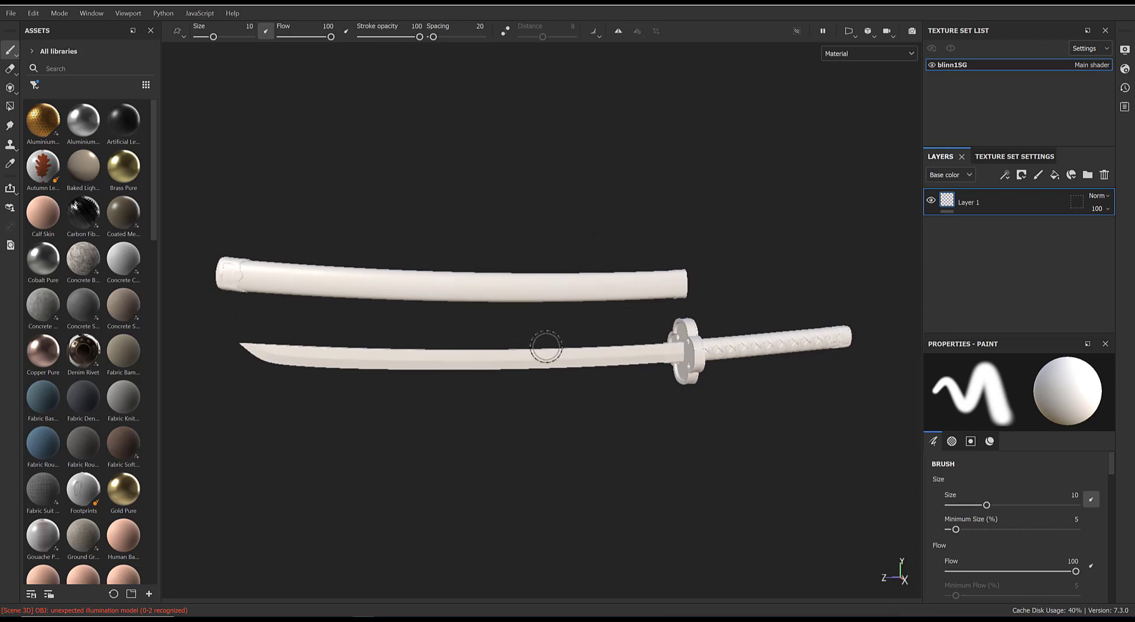
Open the mesh map baking settings for the blinn1SG texture set and move the dialog higher over the viewport.
{"action": "left_click", "coordinate": [1010, 161]}
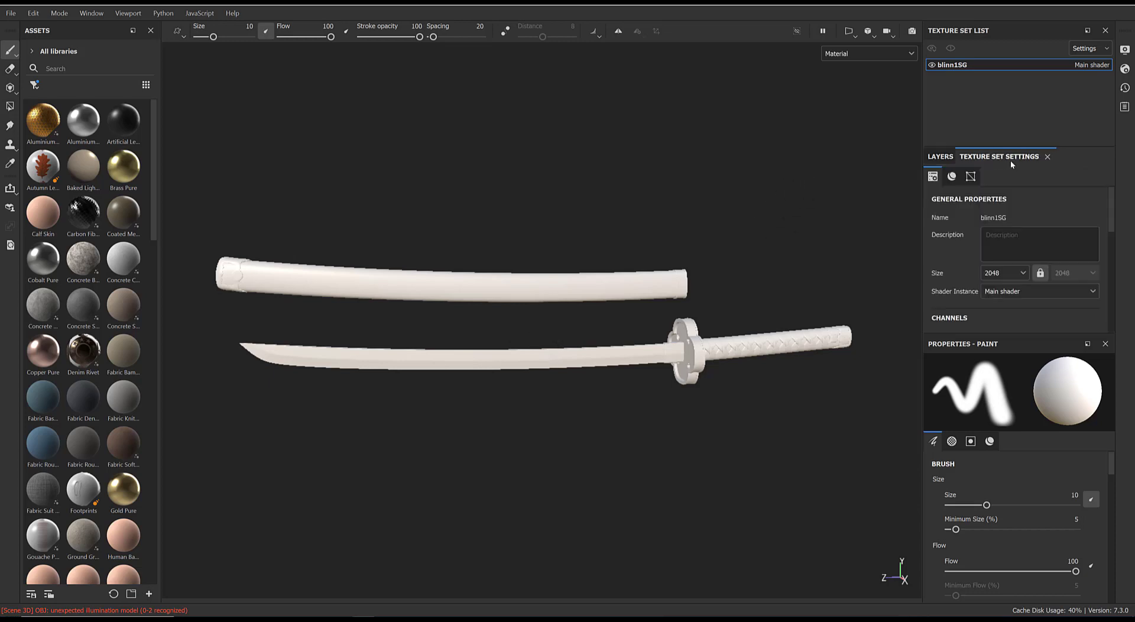
{"action": "left_click_drag", "start_coordinate": [1029, 335], "coordinate": [1031, 361]}
{"action": "mouse_move", "coordinate": [1108, 225]}
{"action": "left_mouse_down"}
{"action": "mouse_move", "coordinate": [1114, 253]}
{"action": "mouse_move", "coordinate": [1119, 213]}
{"action": "mouse_move", "coordinate": [1118, 300]}
{"action": "left_mouse_up"}
{"action": "scroll", "coordinate": [983, 231], "scroll_direction": "down", "scroll_amount": 3}
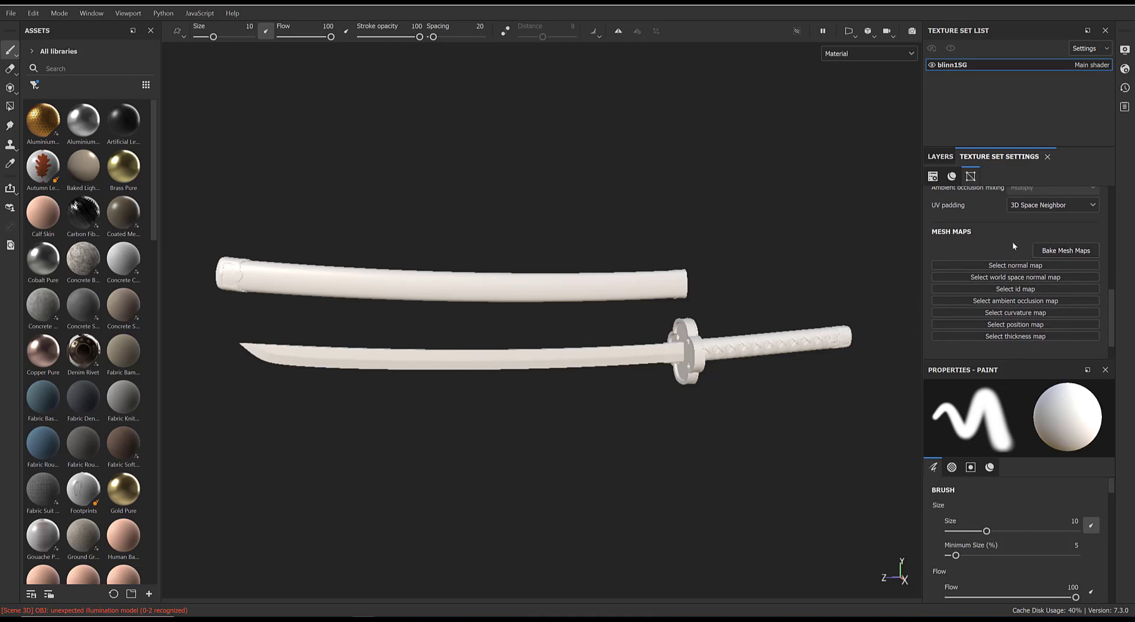
{"action": "left_click", "coordinate": [1046, 251]}
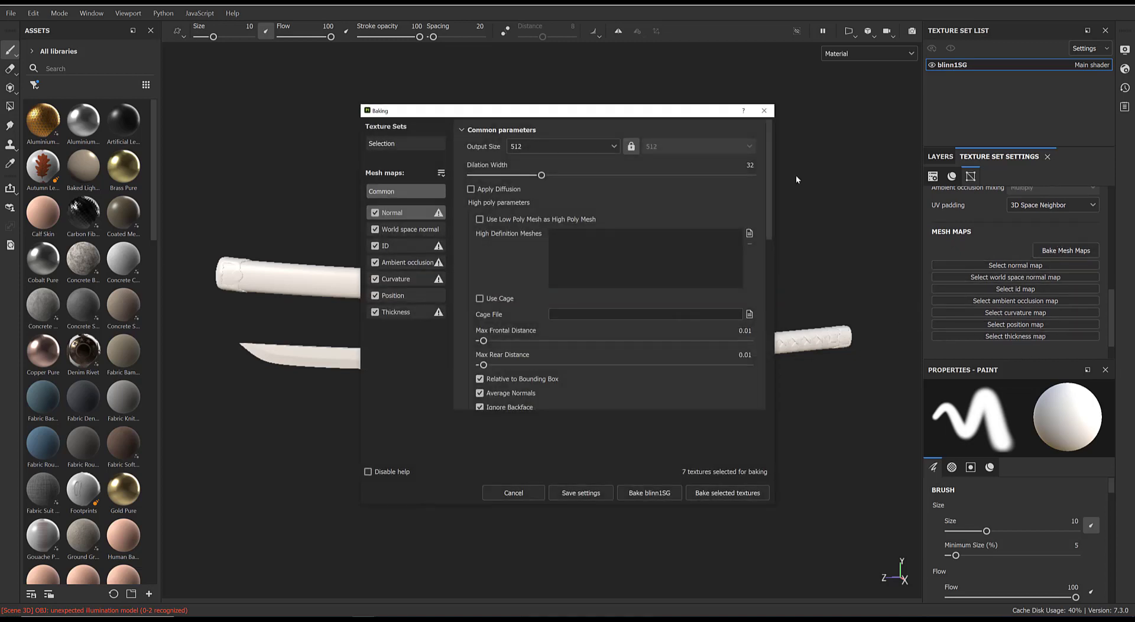
{"action": "left_click_drag", "start_coordinate": [589, 115], "coordinate": [658, 81]}
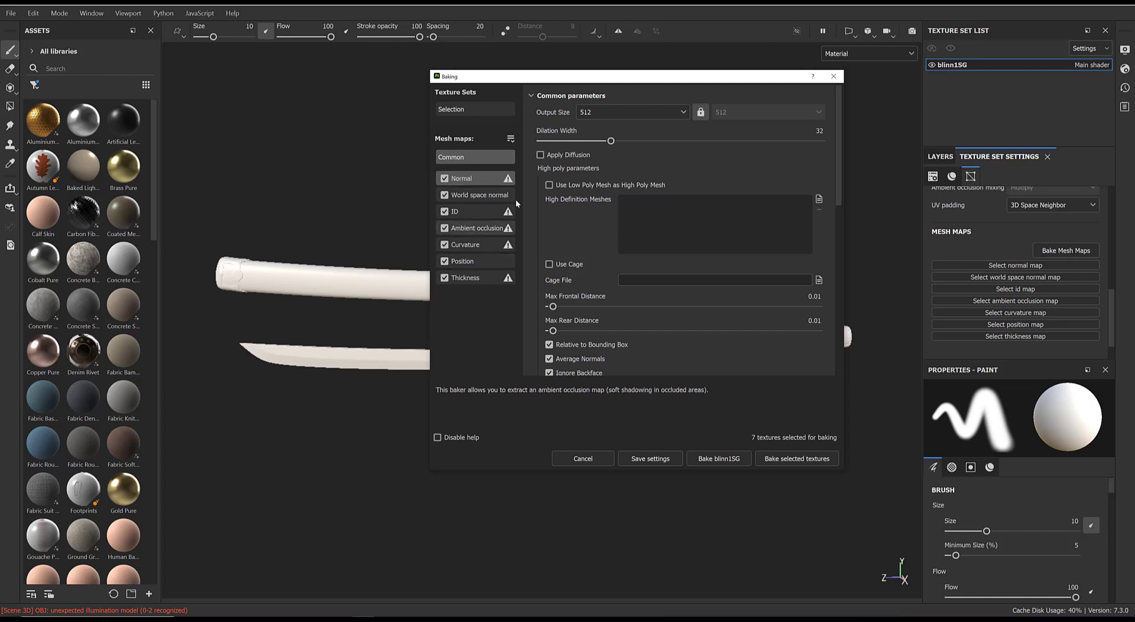
{"action": "left_click_drag", "start_coordinate": [535, 78], "coordinate": [525, 79]}
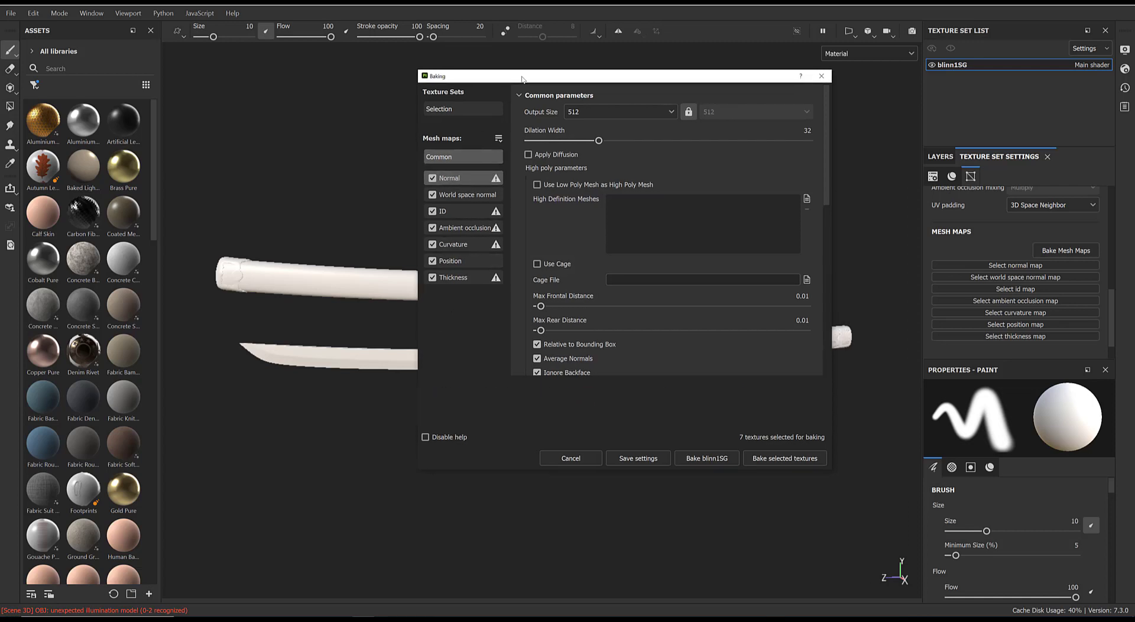
Set the common bake output size to 2048 and use the low poly mesh as the high poly mesh.
{"action": "left_click", "coordinate": [657, 113]}
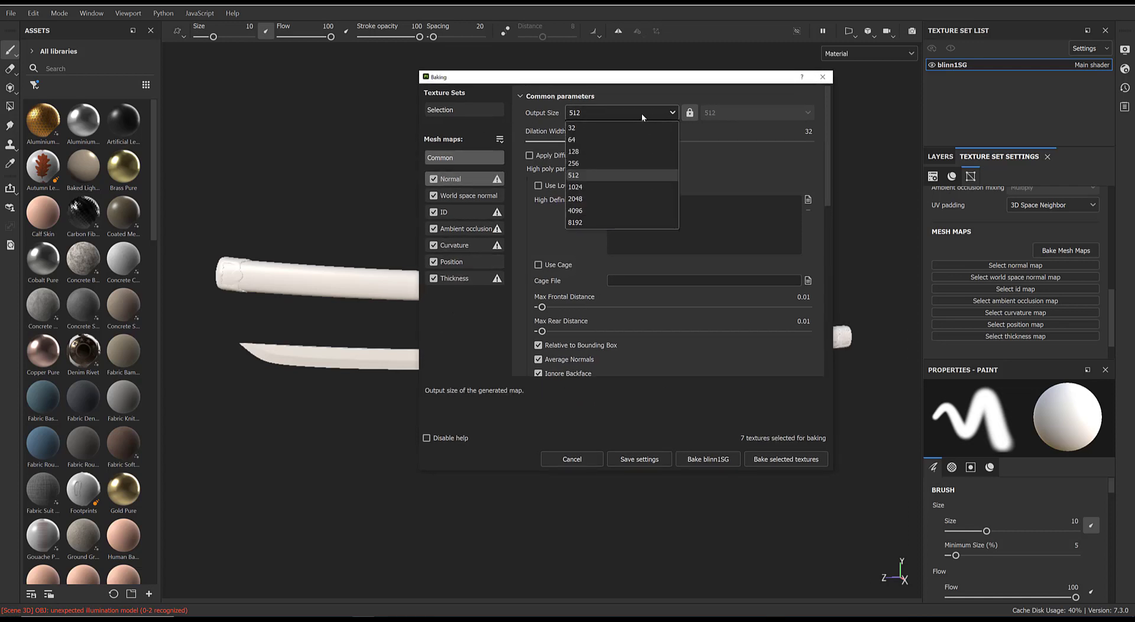
{"action": "left_click", "coordinate": [585, 200]}
{"action": "scroll", "coordinate": [601, 173], "scroll_direction": "down", "scroll_amount": 1}
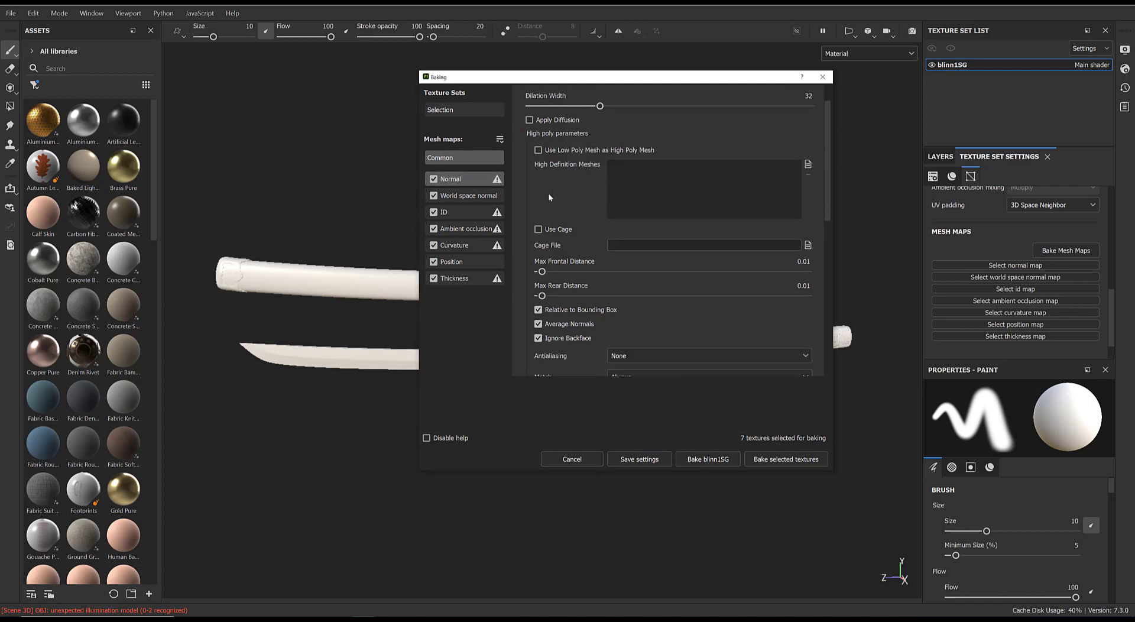
{"action": "scroll", "coordinate": [596, 200], "scroll_direction": "up", "scroll_amount": 1}
{"action": "left_click", "coordinate": [444, 195]}
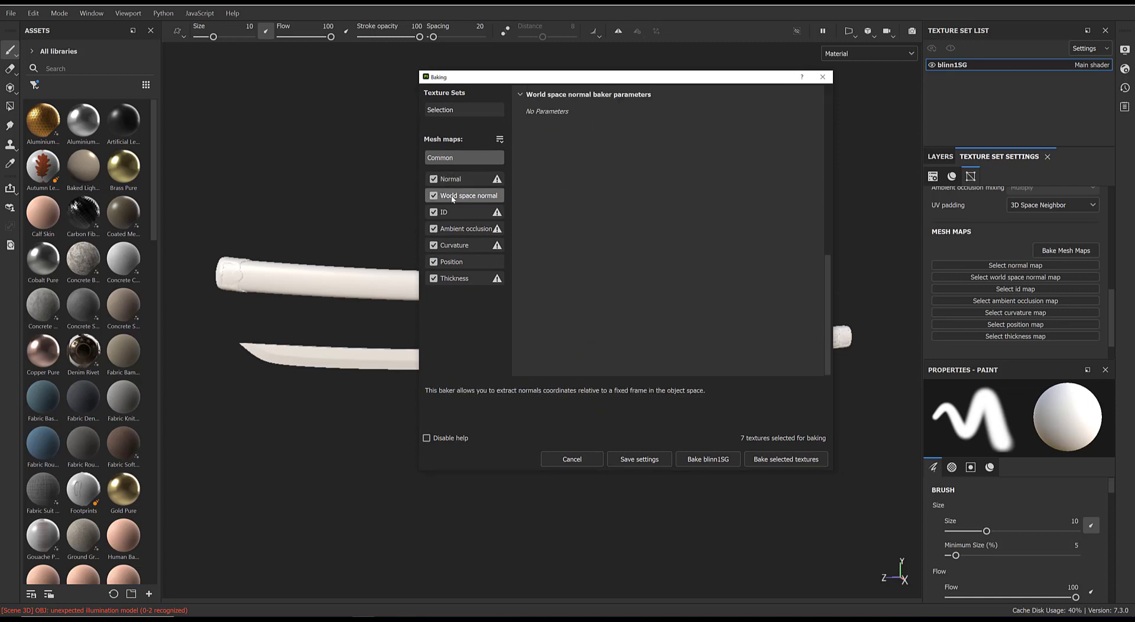
{"action": "left_click", "coordinate": [447, 179]}
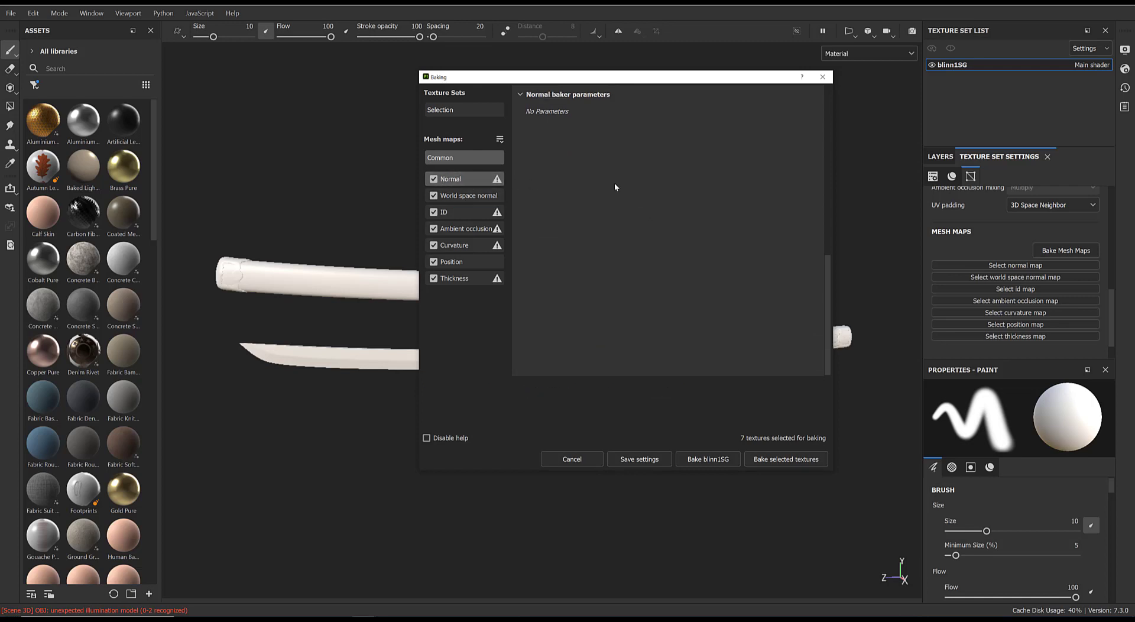
{"action": "scroll", "coordinate": [614, 182], "scroll_direction": "up", "scroll_amount": 5}
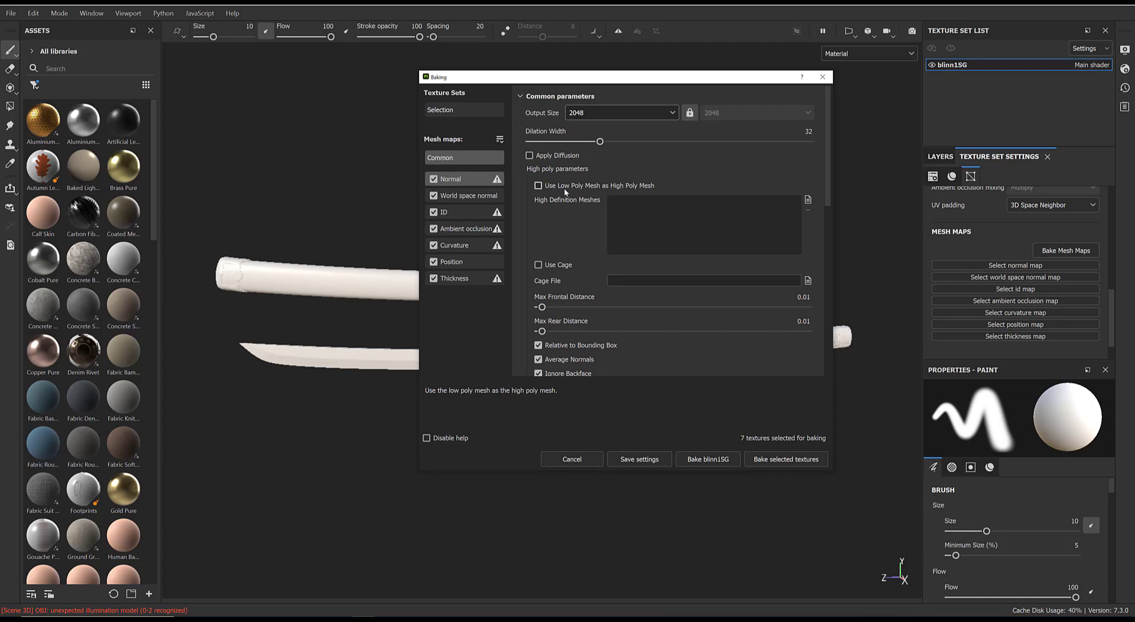
{"action": "left_click", "coordinate": [597, 185]}
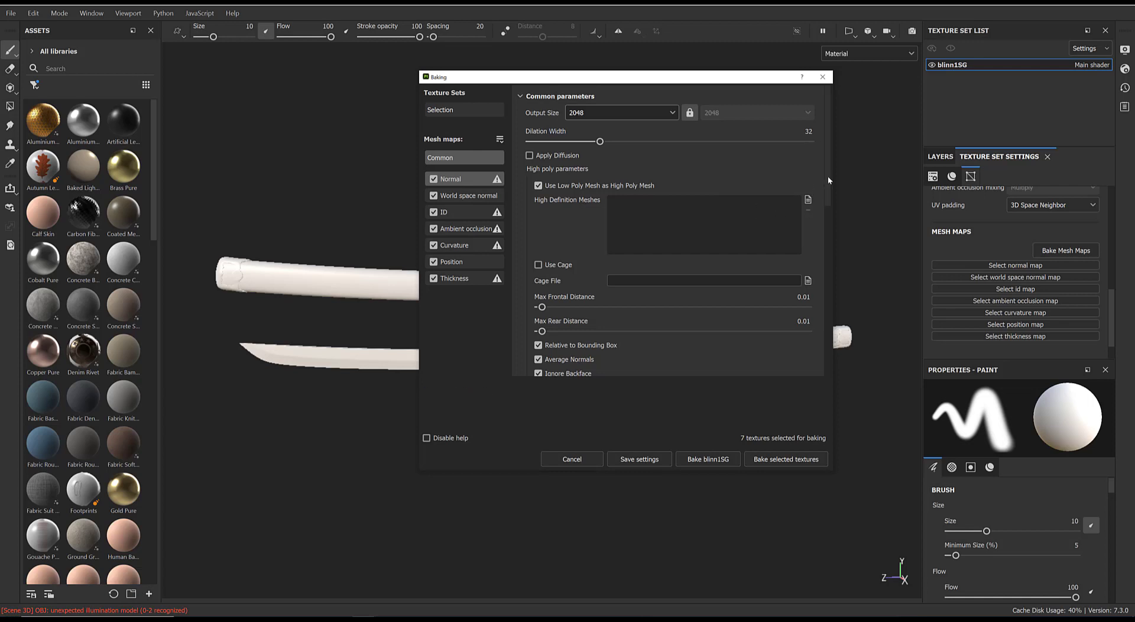
Review the baker parameters for the world space normal, ID and ambient occlusion maps, including the common high poly settings.
{"action": "scroll", "coordinate": [829, 179], "scroll_direction": "down", "scroll_amount": 1}
{"action": "mouse_move", "coordinate": [832, 190]}
{"action": "left_mouse_down"}
{"action": "mouse_move", "coordinate": [832, 265]}
{"action": "mouse_move", "coordinate": [823, 177]}
{"action": "left_mouse_up"}
{"action": "left_click", "coordinate": [464, 196]}
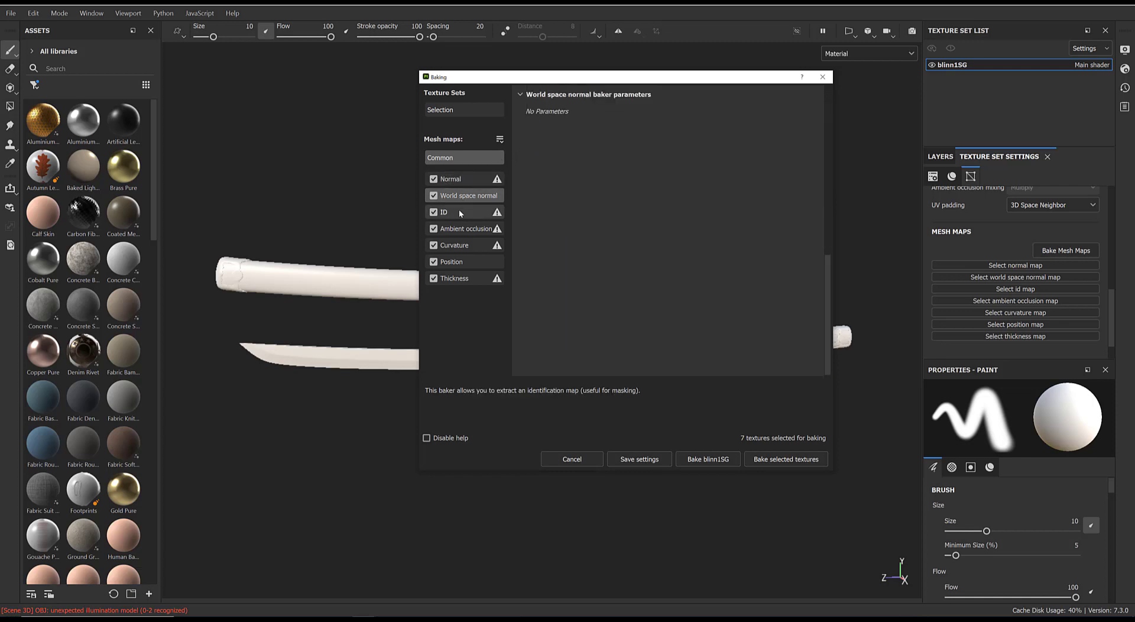
{"action": "left_click", "coordinate": [458, 211]}
{"action": "left_click", "coordinate": [472, 229]}
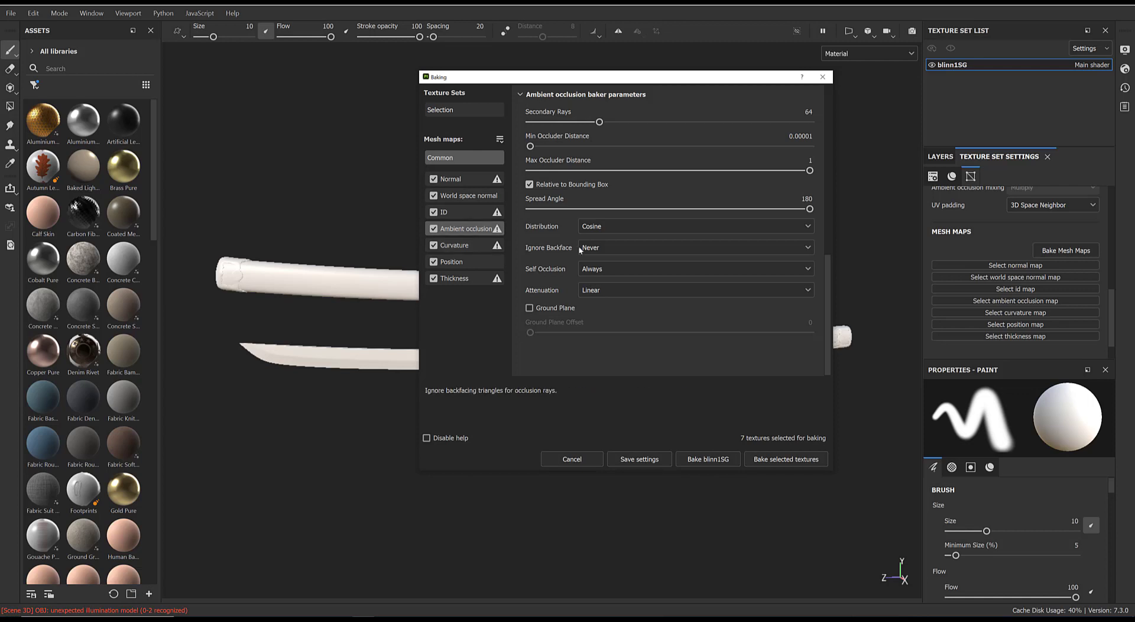
{"action": "scroll", "coordinate": [673, 240], "scroll_direction": "up", "scroll_amount": 6}
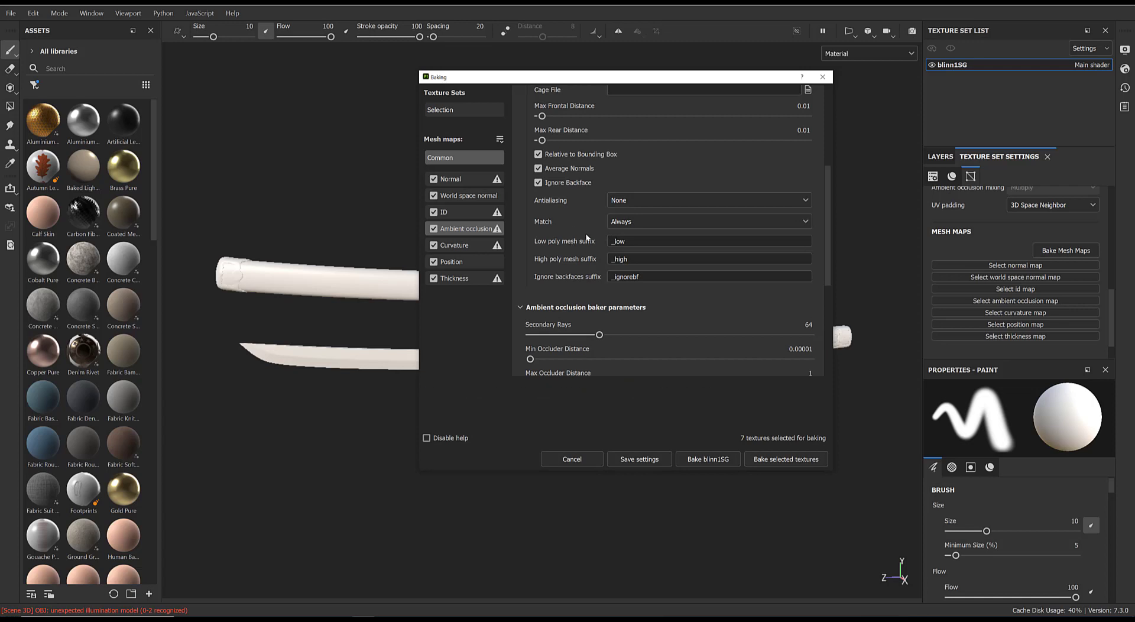
{"action": "scroll", "coordinate": [587, 235], "scroll_direction": "up", "scroll_amount": 3}
{"action": "scroll", "coordinate": [591, 235], "scroll_direction": "down", "scroll_amount": 2}
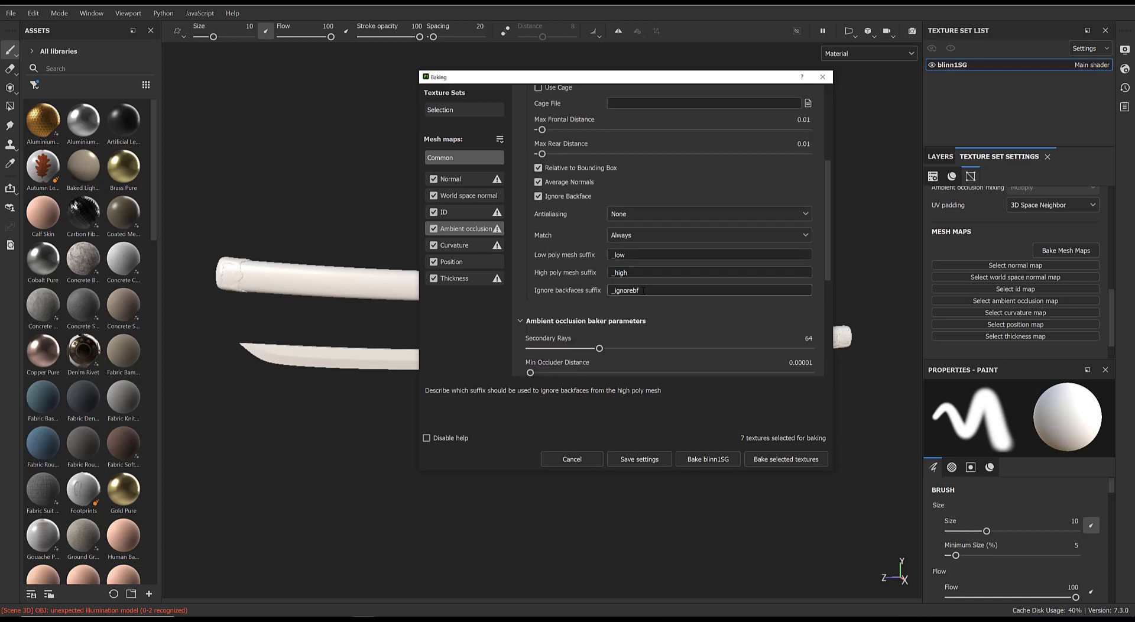
{"action": "scroll", "coordinate": [635, 287], "scroll_direction": "down", "scroll_amount": 5}
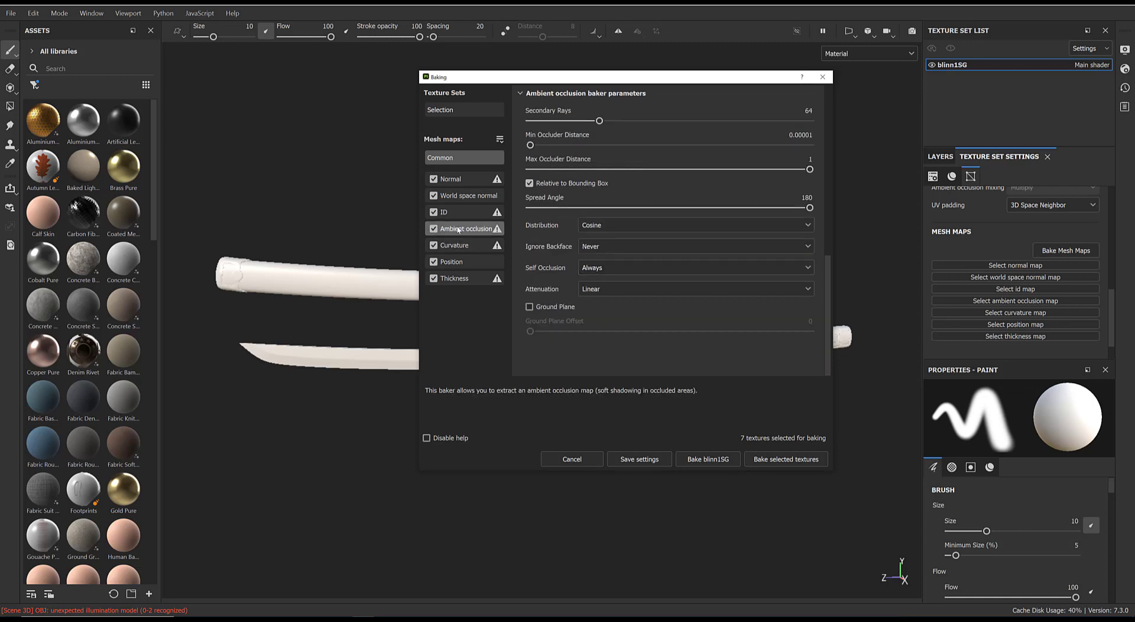
Keep the Match method on Always and move the baking dialog aside to uncover the katana's guard and handle.
{"action": "scroll", "coordinate": [640, 279], "scroll_direction": "up", "scroll_amount": 3}
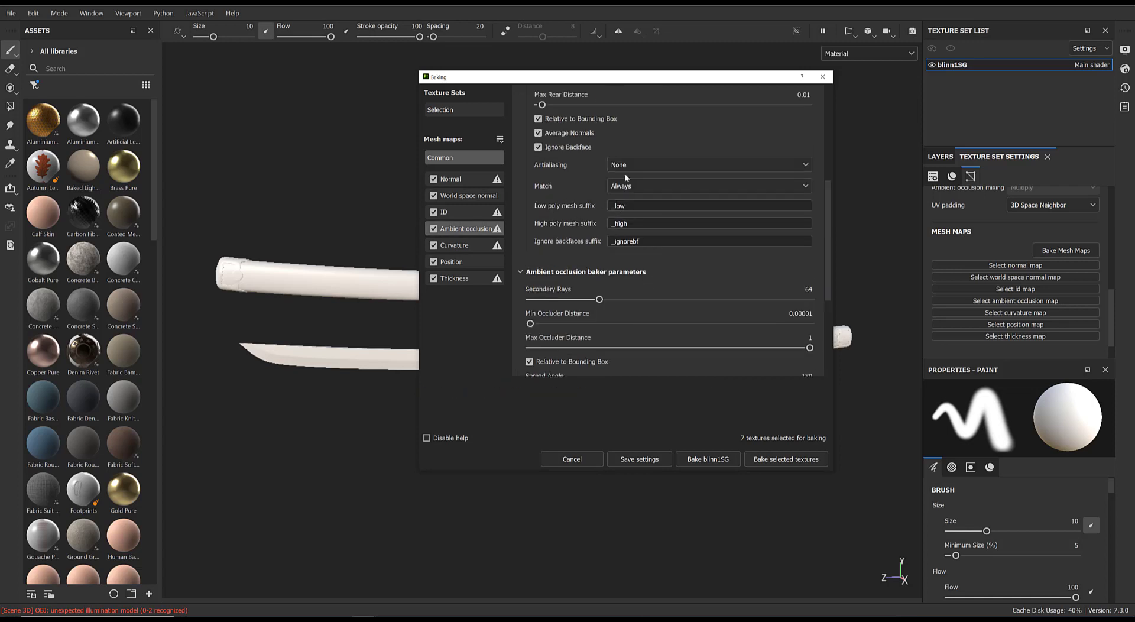
{"action": "left_click", "coordinate": [638, 185]}
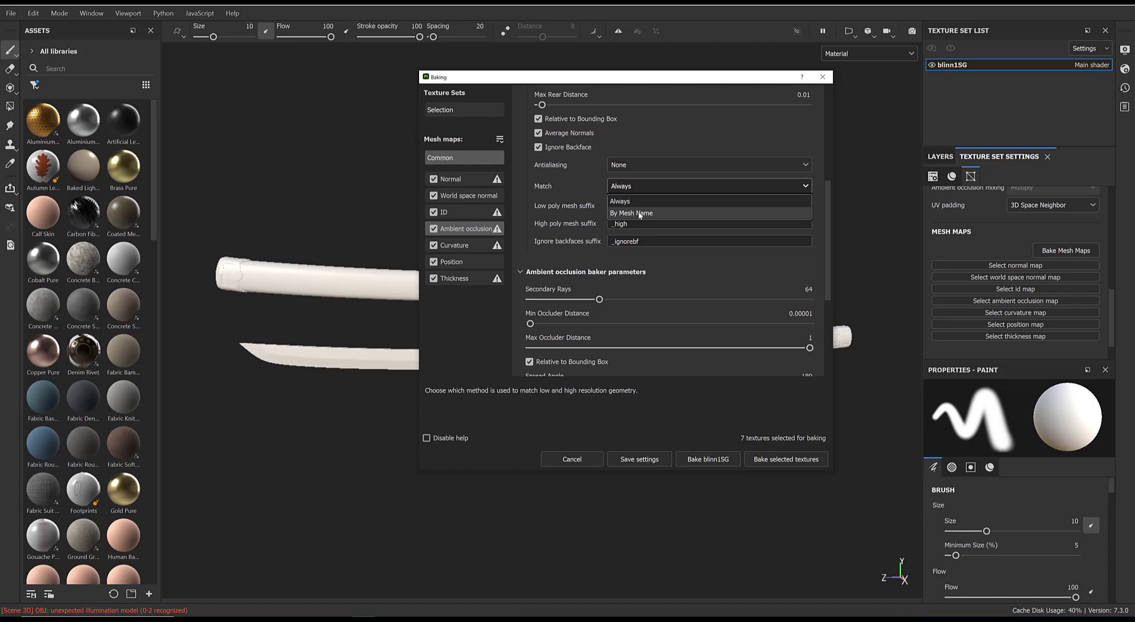
{"action": "left_click", "coordinate": [635, 200]}
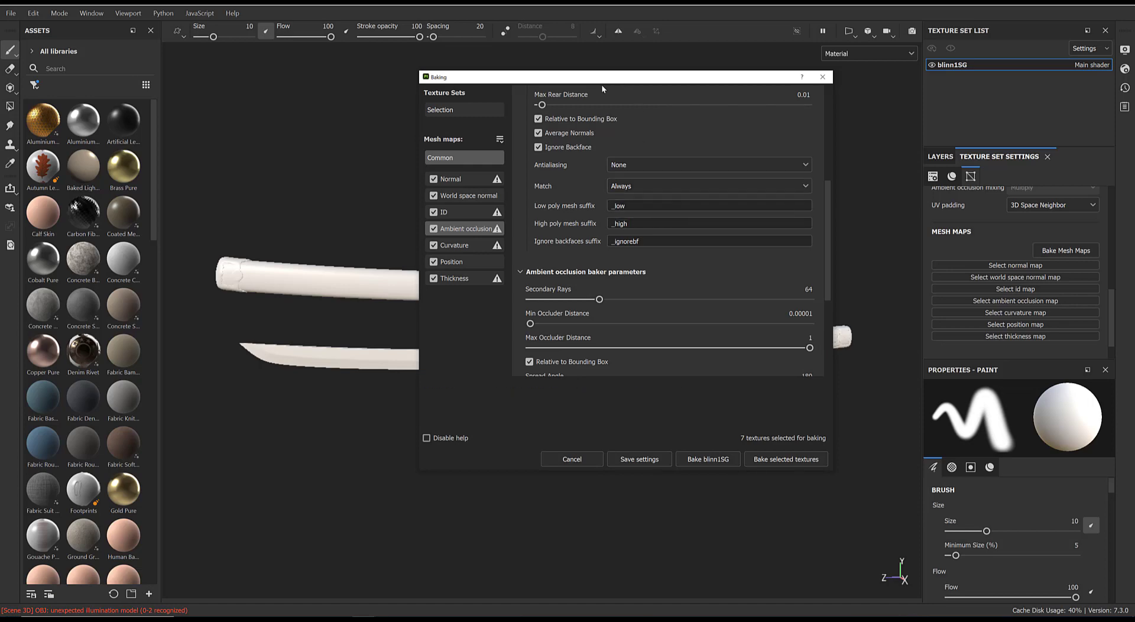
{"action": "left_click_drag", "start_coordinate": [601, 81], "coordinate": [258, 115]}
Try the By Mesh Name matching method and return Match to Always.
{"action": "left_click", "coordinate": [286, 225]}
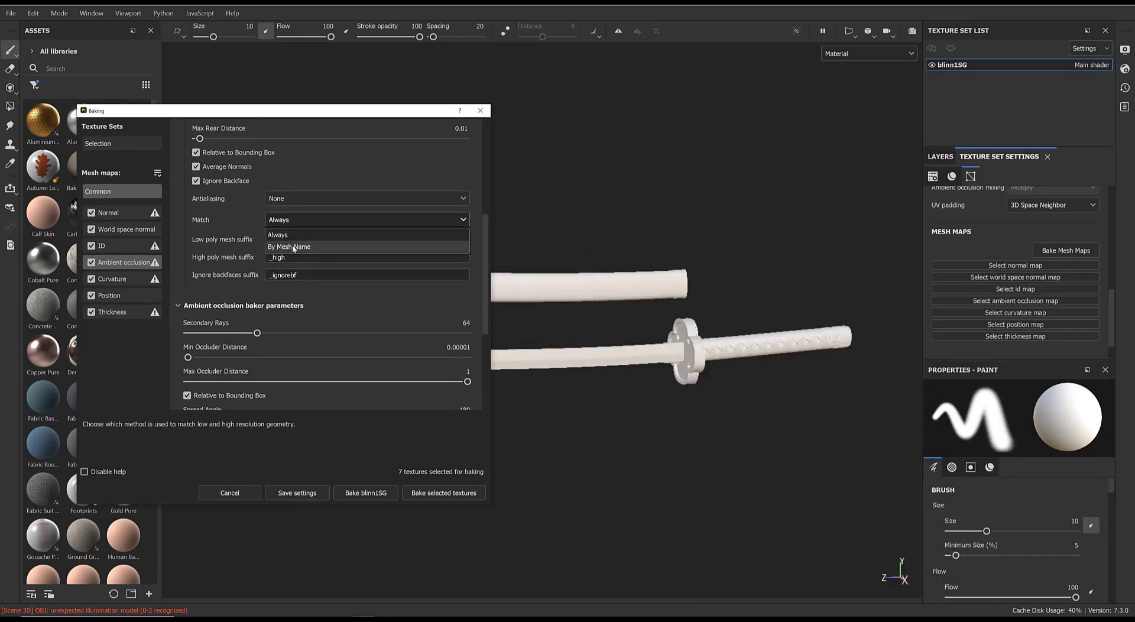
{"action": "left_click", "coordinate": [294, 248]}
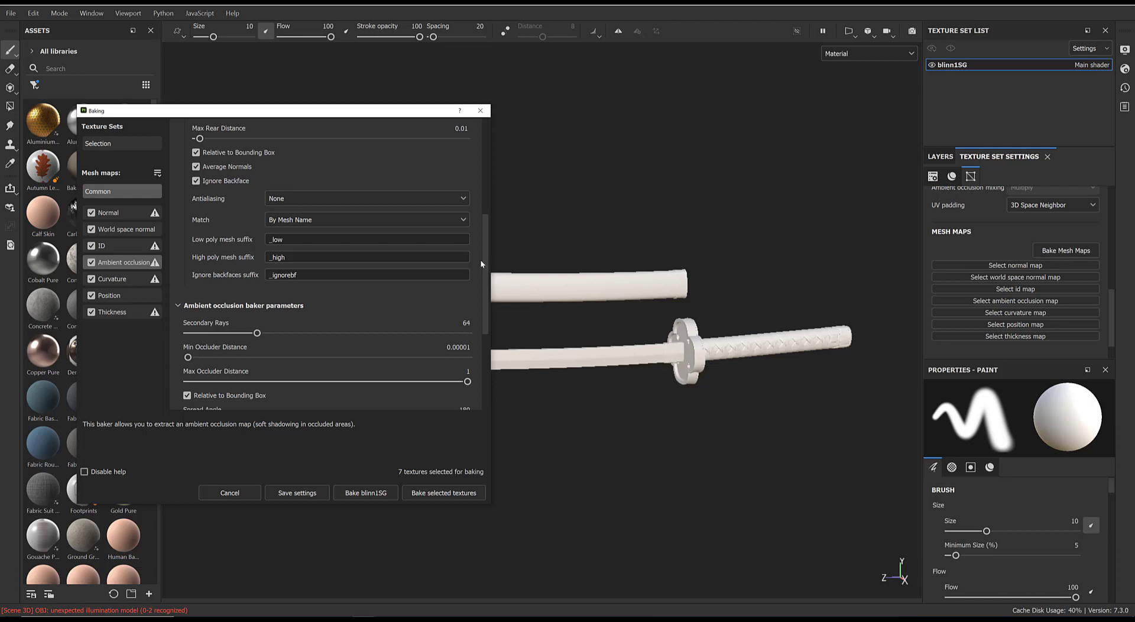
{"action": "left_click", "coordinate": [295, 221]}
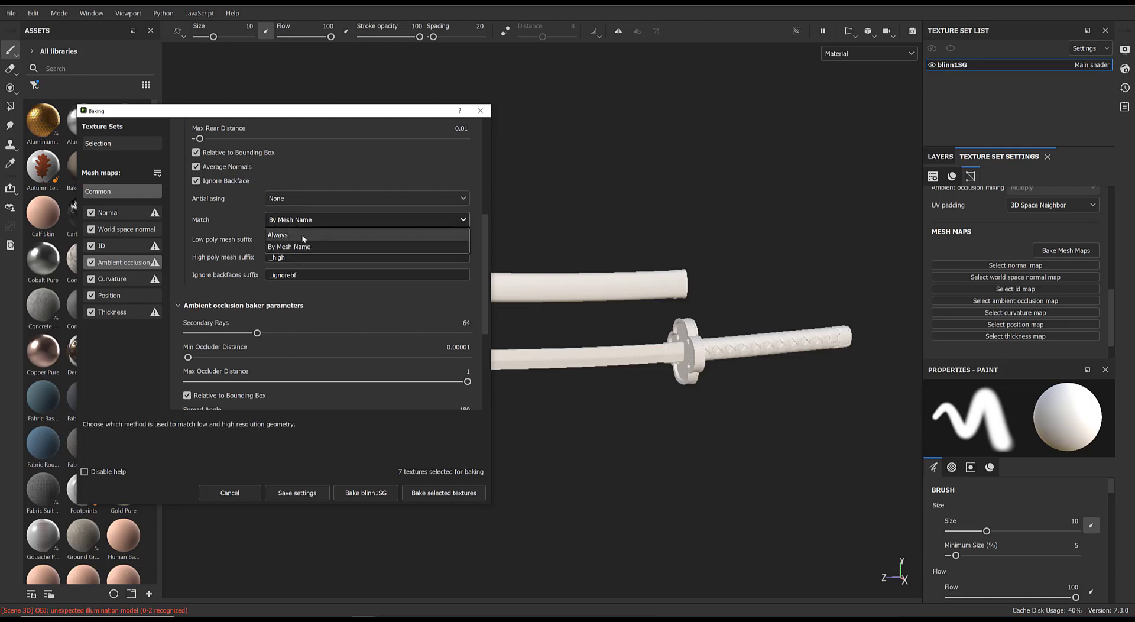
{"action": "left_click", "coordinate": [302, 234]}
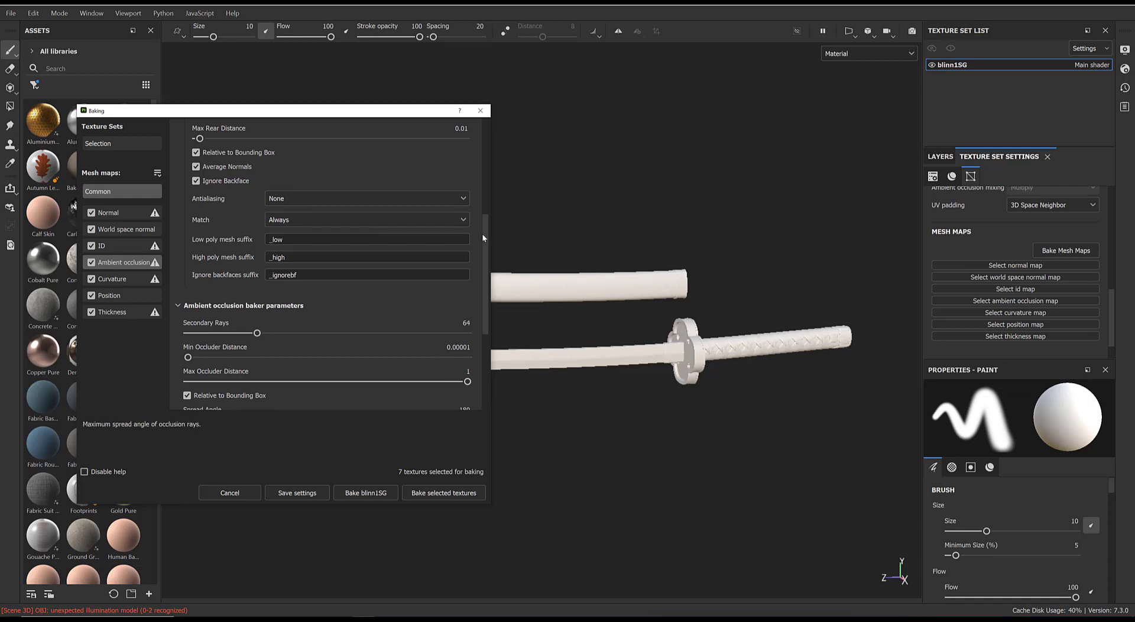
Keep Self Occlusion on Always in the ambient occlusion baker parameters.
{"action": "left_click_drag", "start_coordinate": [486, 235], "coordinate": [487, 293]}
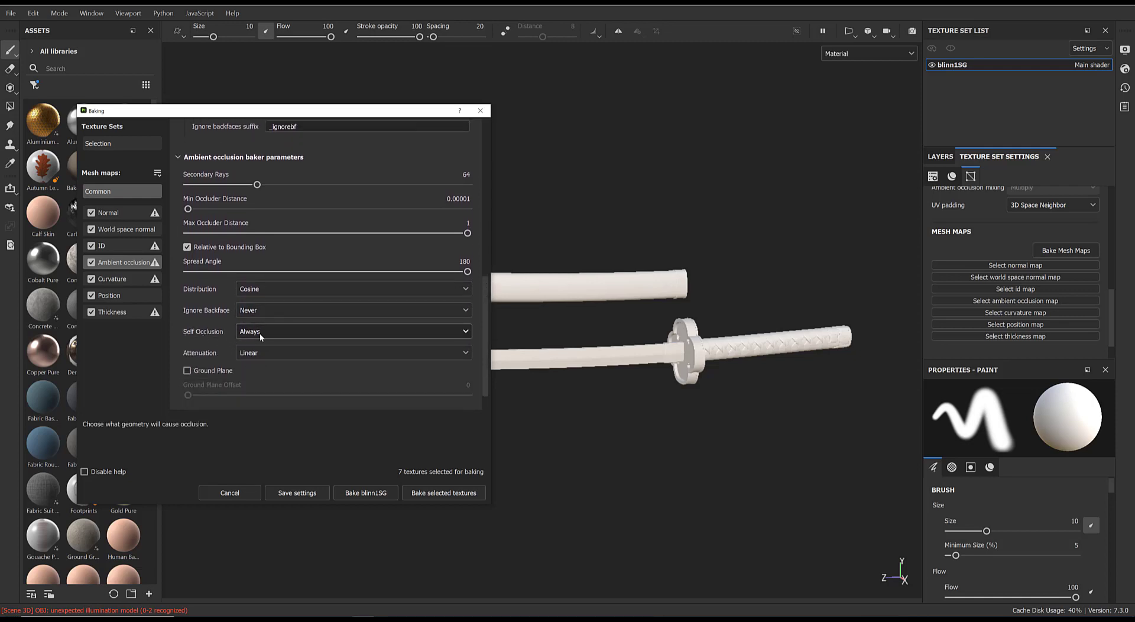
{"action": "left_click", "coordinate": [261, 334]}
{"action": "left_click", "coordinate": [264, 336]}
{"action": "left_click", "coordinate": [267, 332]}
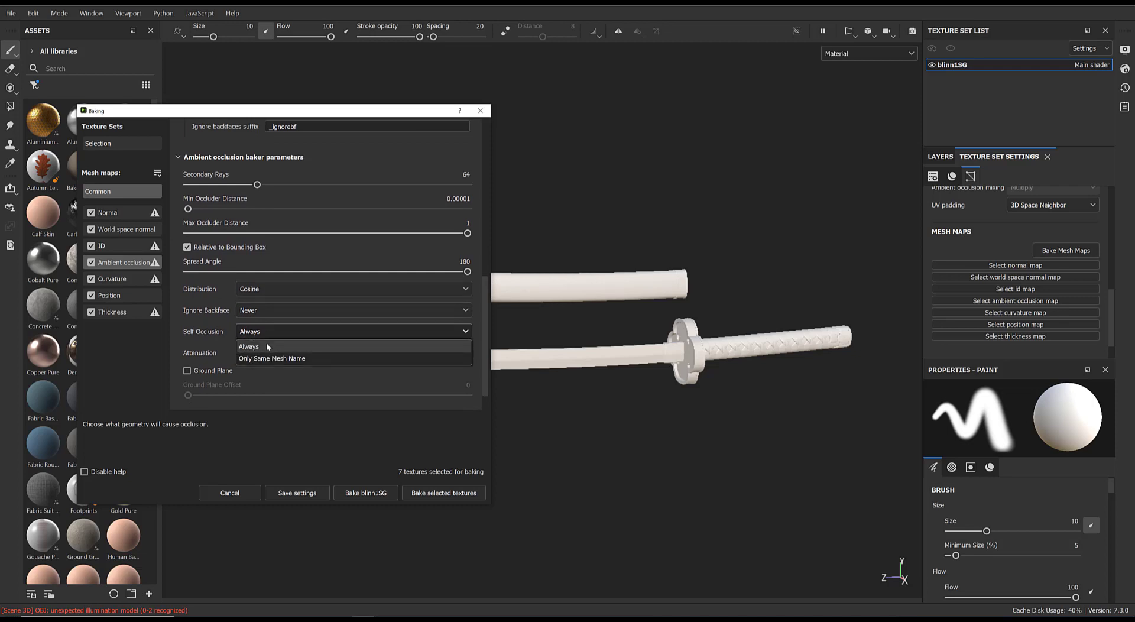
{"action": "left_click", "coordinate": [269, 349]}
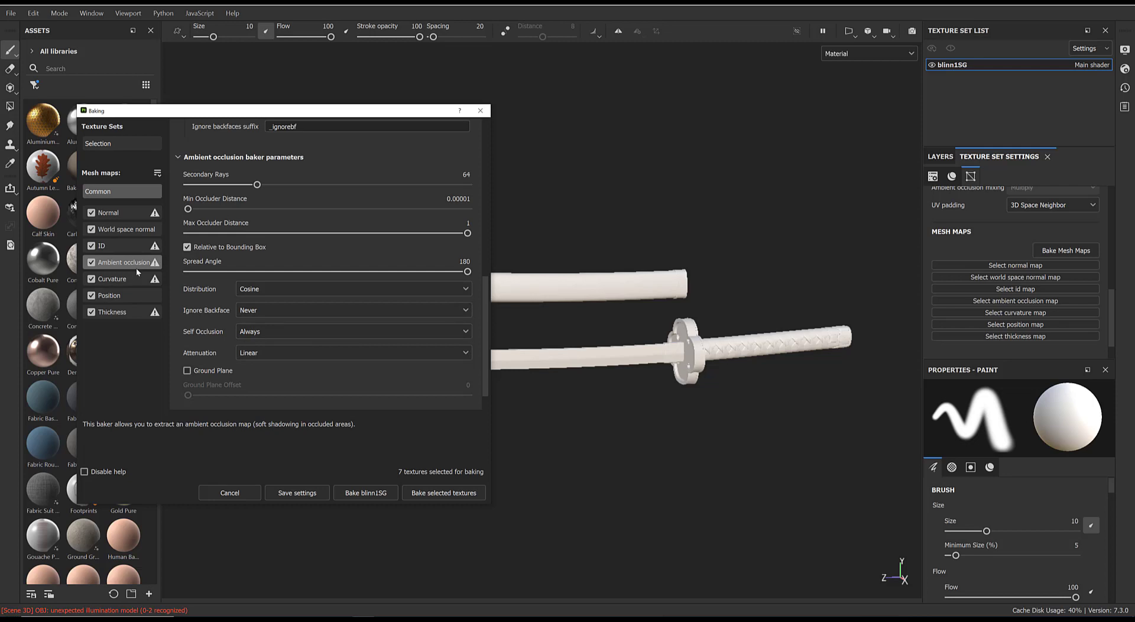
Check the curvature and position baker settings and exclude the ID and Thickness maps from the bake.
{"action": "left_click", "coordinate": [122, 279]}
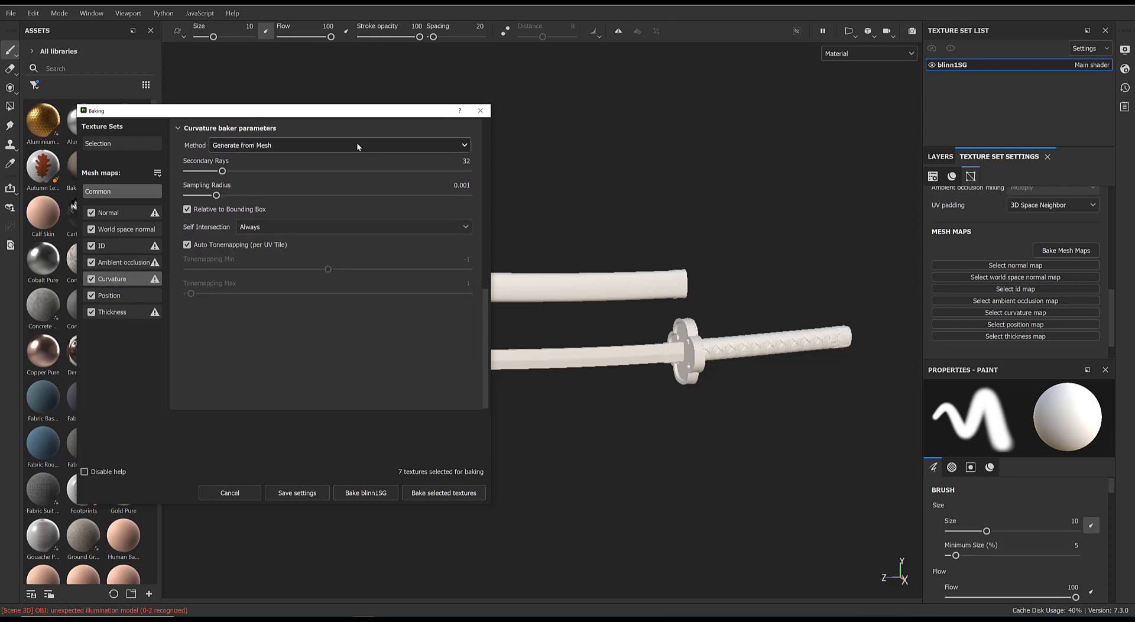
{"action": "left_click", "coordinate": [123, 296]}
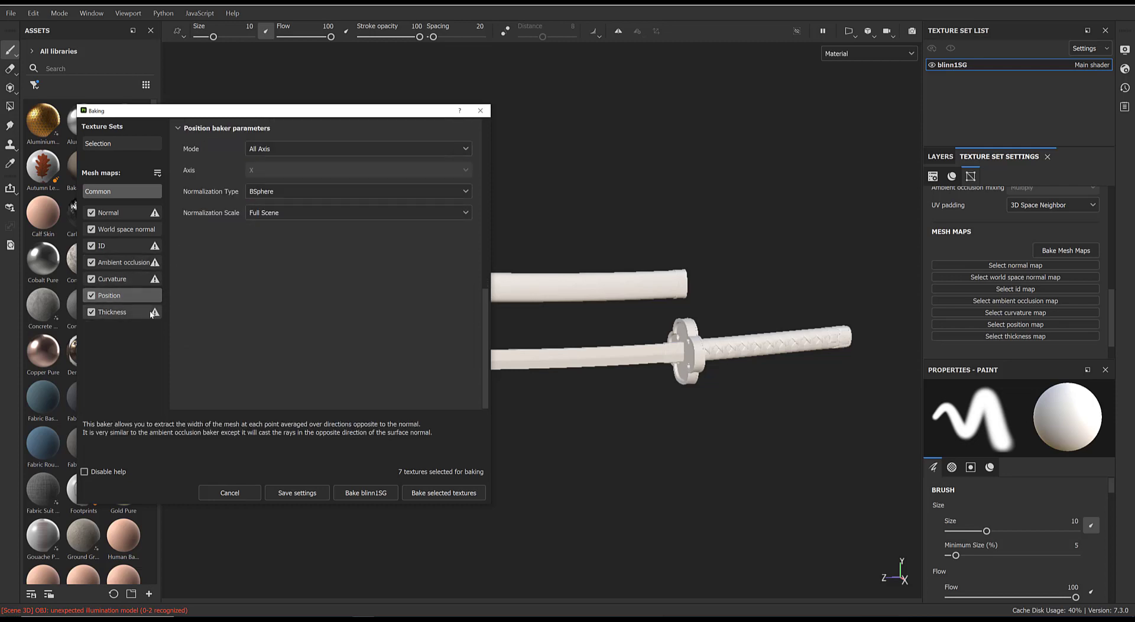
{"action": "left_click", "coordinate": [91, 312]}
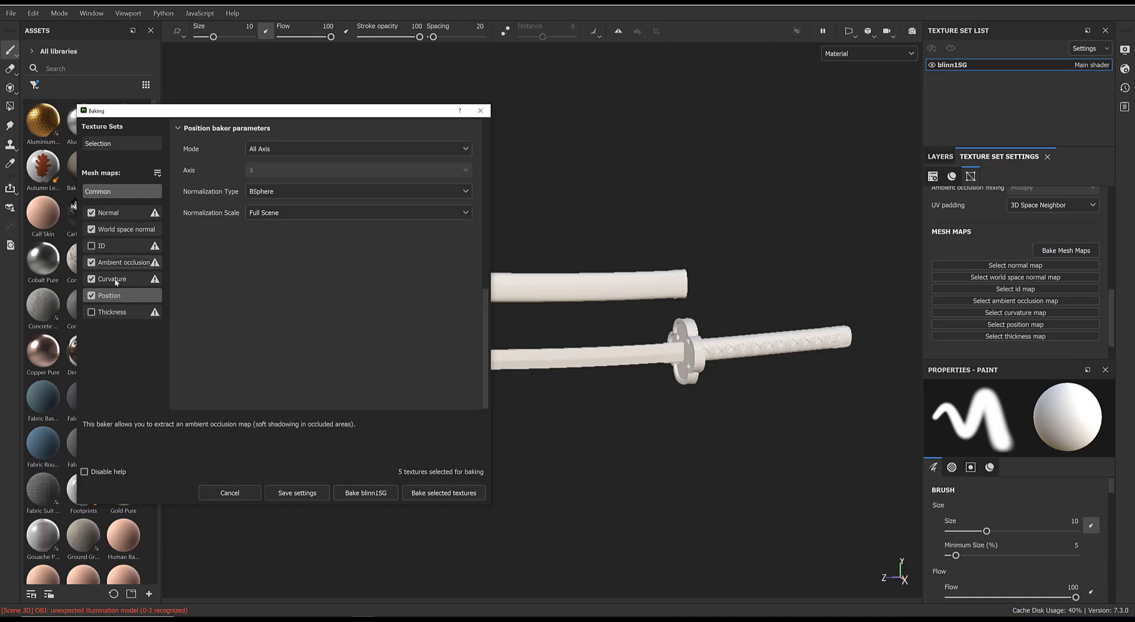
Bake the normal, world space normal, ambient occlusion, curvature and position maps for blinn1SG and close the finished baking report.
{"action": "left_click", "coordinate": [111, 218]}
{"action": "left_click", "coordinate": [114, 231]}
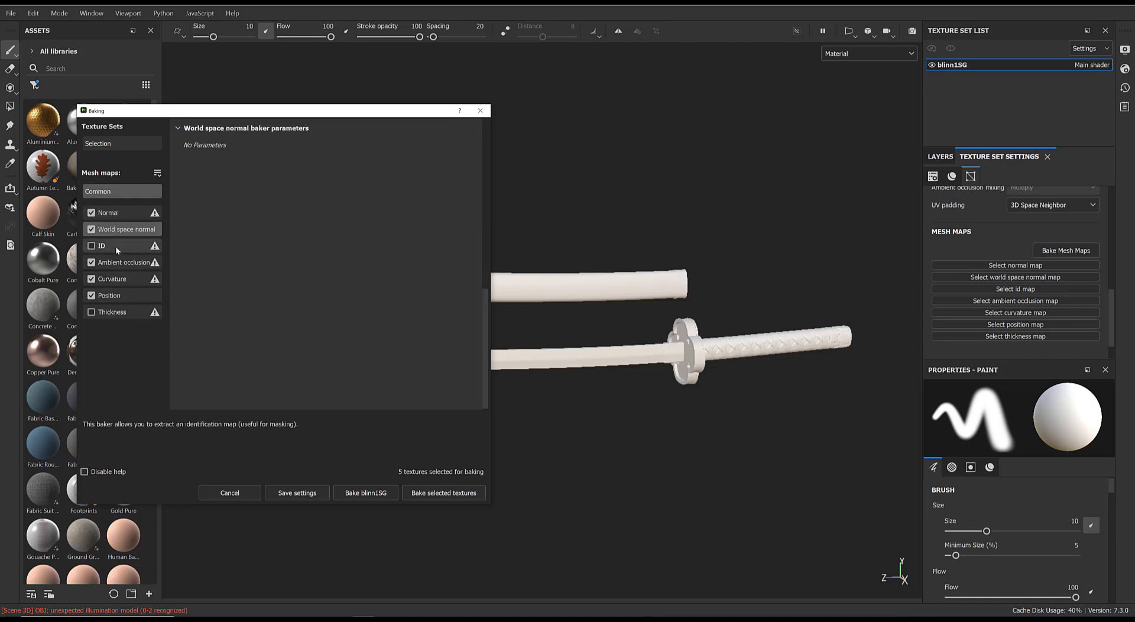
{"action": "left_click", "coordinate": [126, 281]}
{"action": "left_click", "coordinate": [132, 296]}
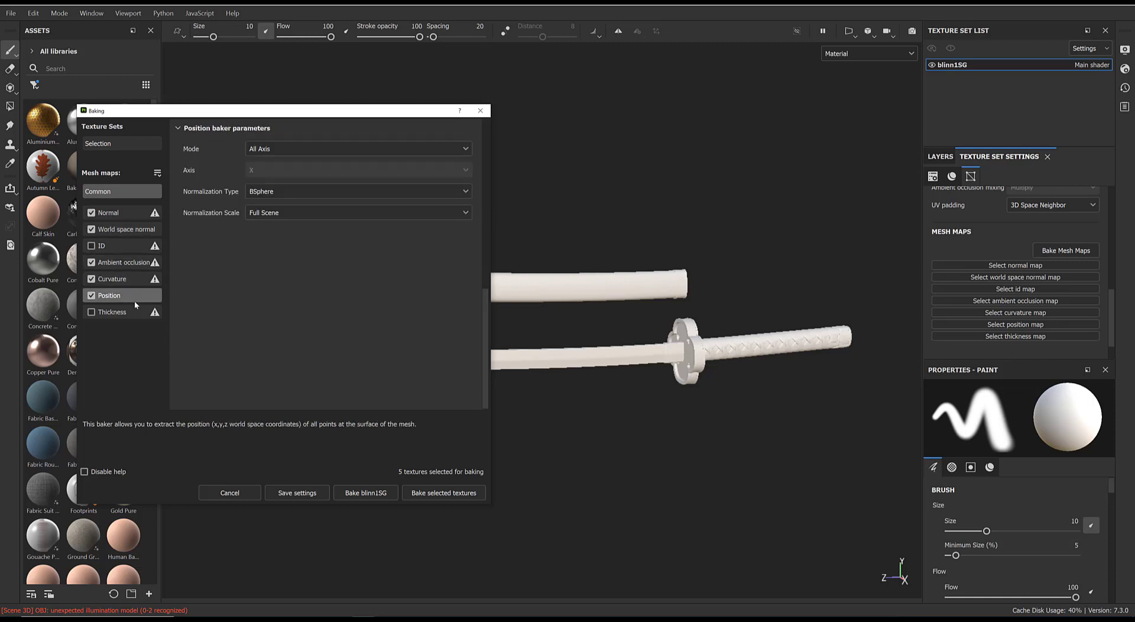
{"action": "left_click", "coordinate": [359, 493]}
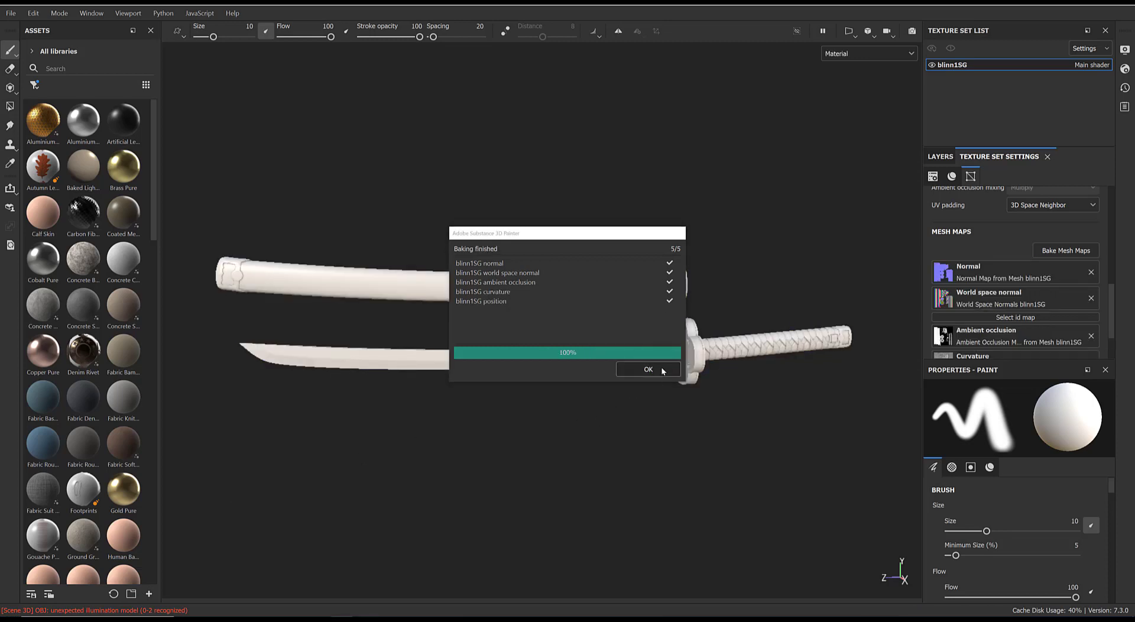
{"action": "left_click", "coordinate": [648, 369]}
Display the baked ambient occlusion mesh map on the katana around the guard and handle.
{"action": "left_click_drag", "start_coordinate": [603, 413], "coordinate": [679, 298], "text": "alt"}
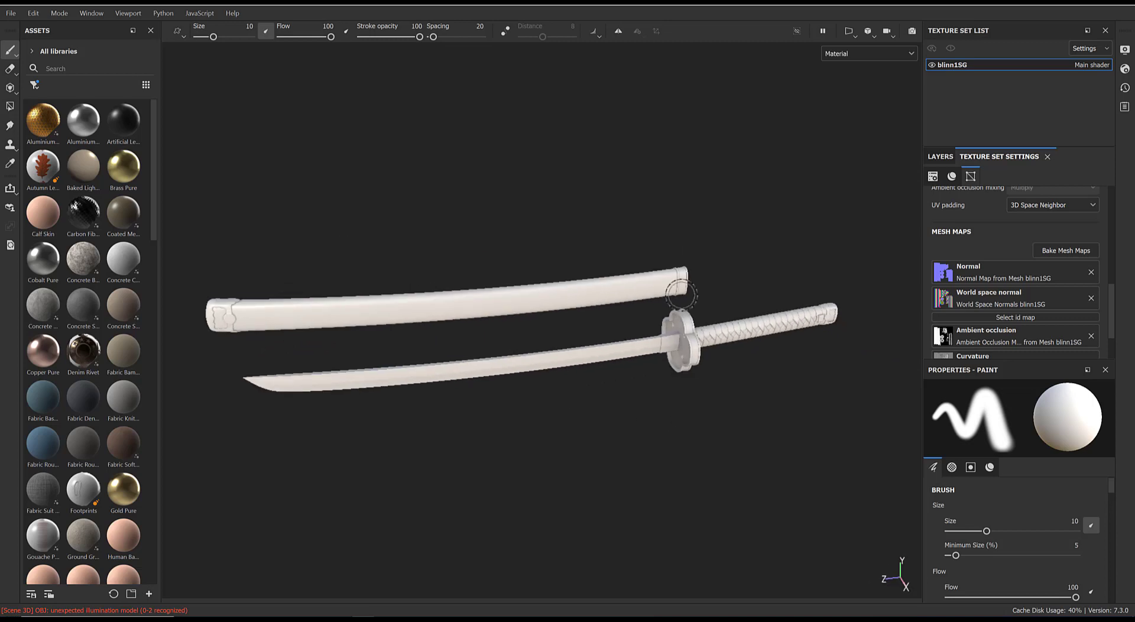
{"action": "right_click_drag", "start_coordinate": [679, 298], "coordinate": [828, 466], "text": "alt"}
{"action": "middle_click_drag", "start_coordinate": [751, 390], "coordinate": [553, 301], "text": "alt"}
{"action": "right_click_drag", "start_coordinate": [553, 301], "coordinate": [747, 579], "text": "alt"}
{"action": "left_click_drag", "start_coordinate": [747, 579], "coordinate": [671, 355], "text": "alt"}
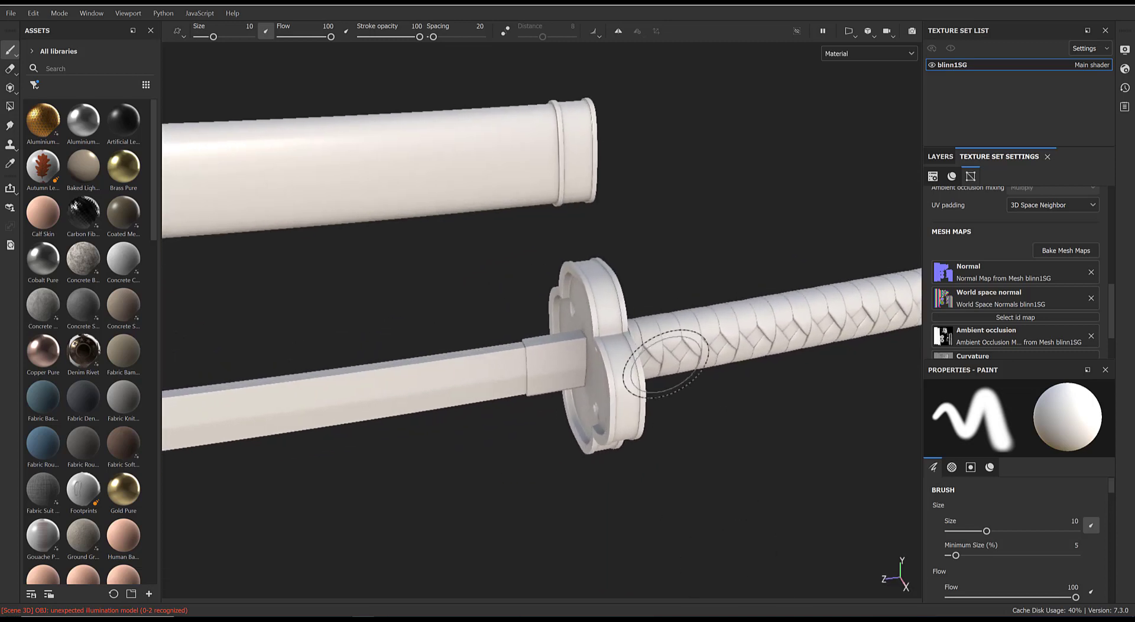
{"action": "left_click", "coordinate": [870, 54]}
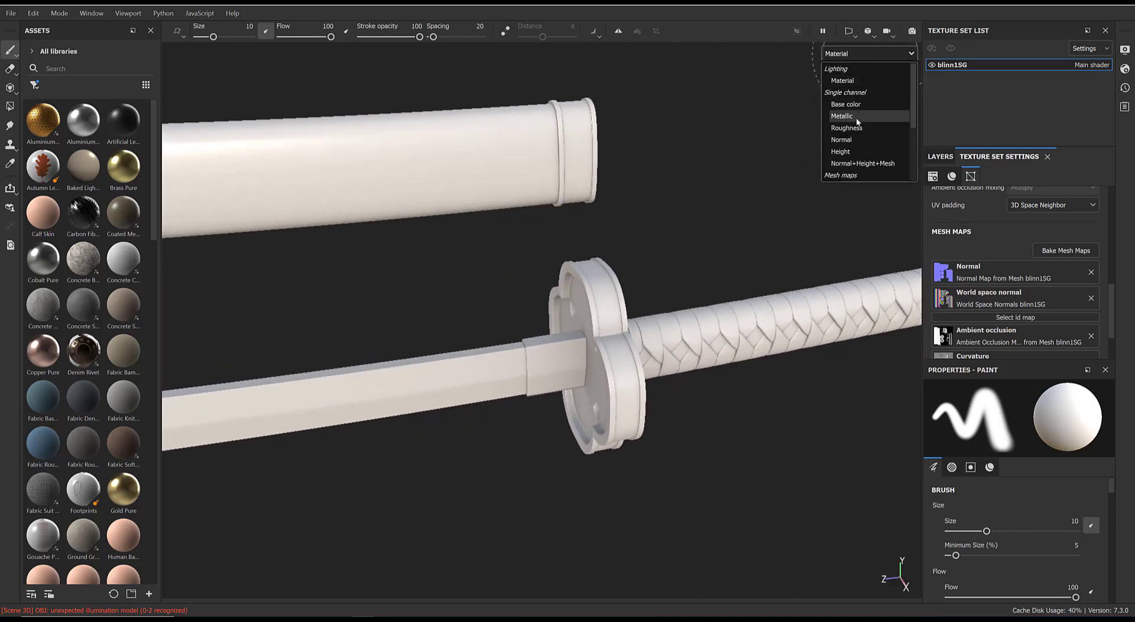
{"action": "scroll", "coordinate": [913, 117], "scroll_direction": "down", "scroll_amount": 2}
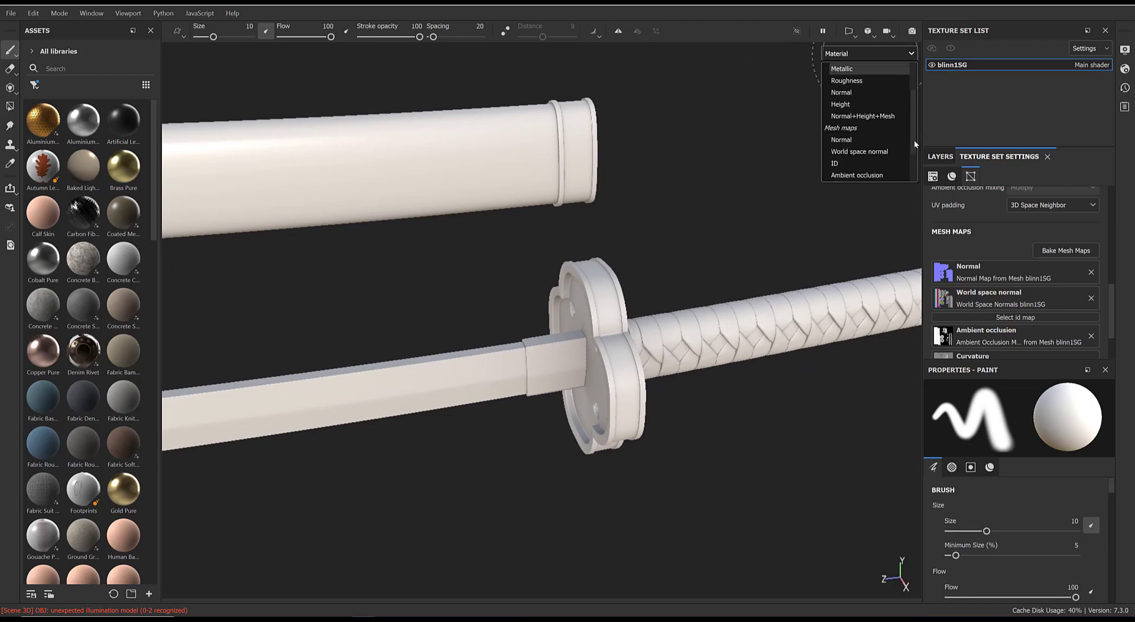
{"action": "left_click", "coordinate": [859, 151]}
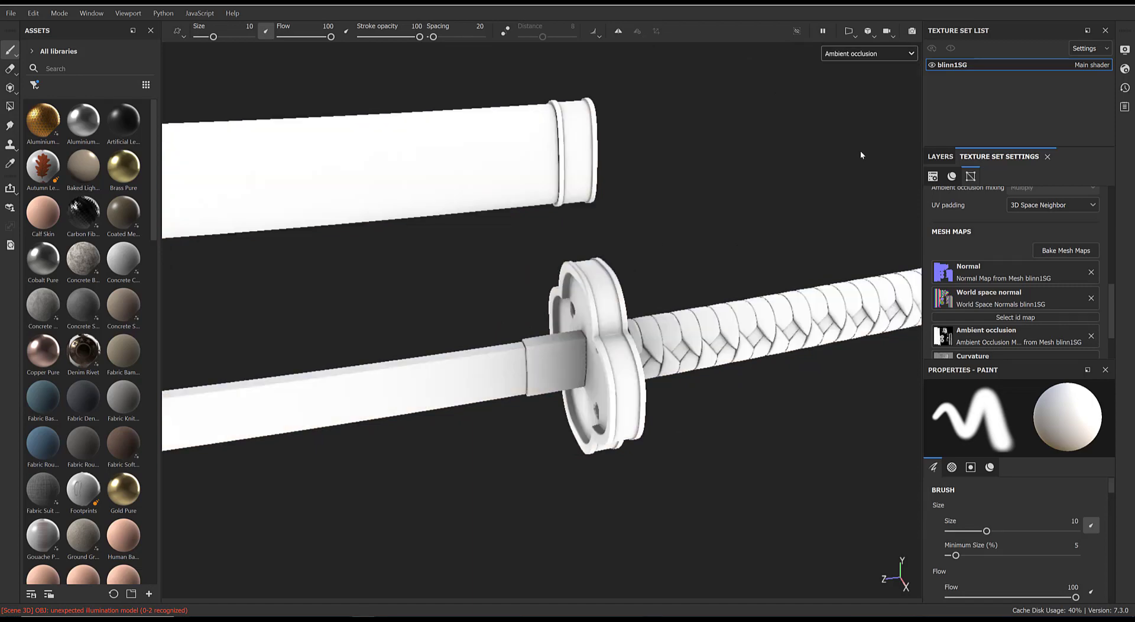
Examine the baked ambient occlusion on the blade, scabbard opening, guard and handle wrap from several angles.
{"action": "scroll", "coordinate": [443, 274], "scroll_direction": "down", "scroll_amount": 4}
{"action": "left_click_drag", "start_coordinate": [443, 274], "coordinate": [483, 351], "text": "alt"}
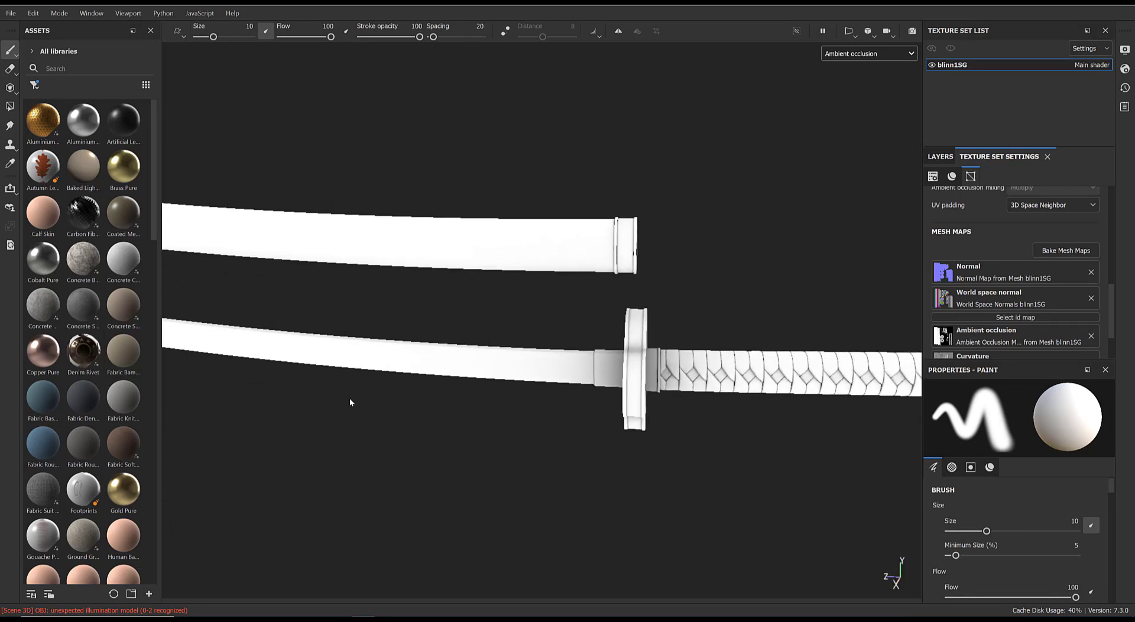
{"action": "scroll", "coordinate": [456, 336], "scroll_direction": "down", "scroll_amount": 3}
{"action": "scroll", "coordinate": [586, 341], "scroll_direction": "up", "scroll_amount": 4}
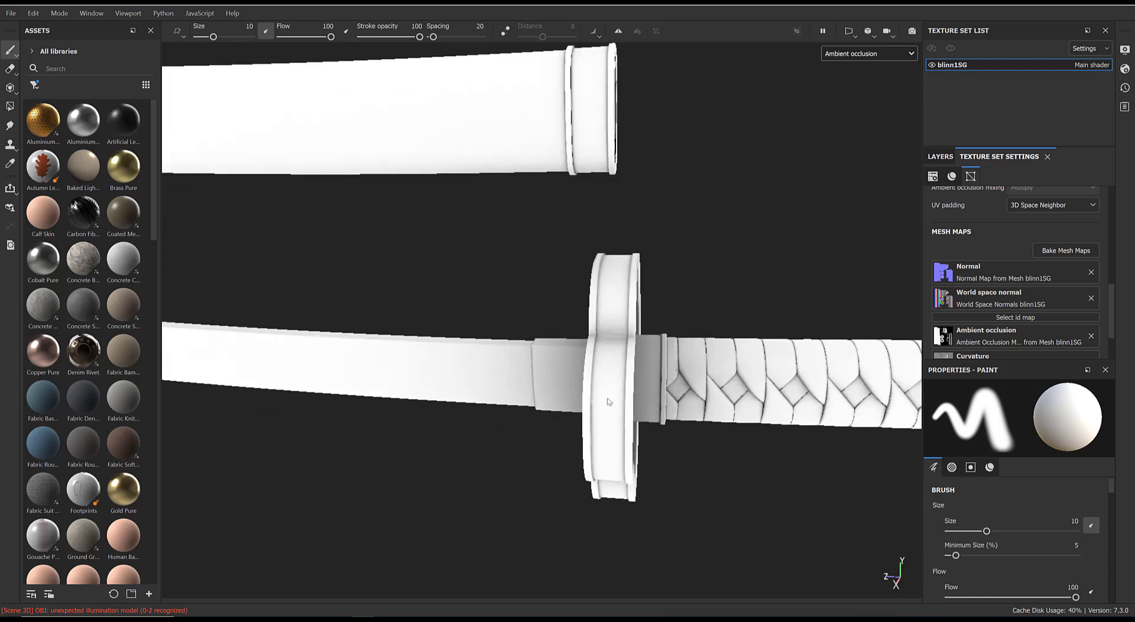
{"action": "left_click_drag", "start_coordinate": [586, 340], "coordinate": [462, 373], "text": "alt"}
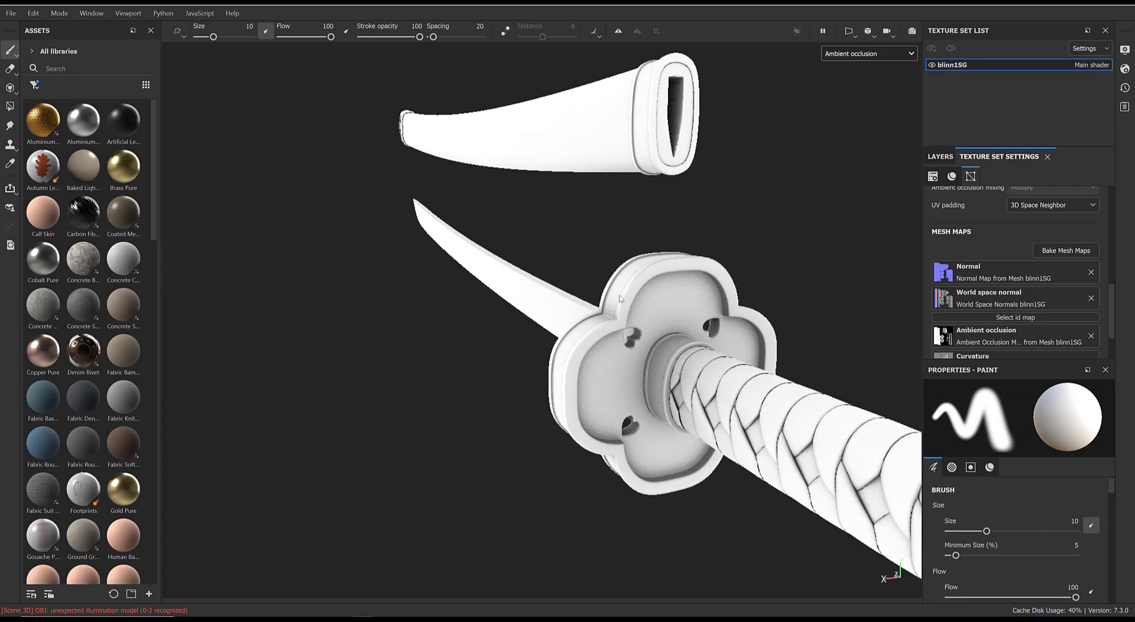
Switch the viewport display back to Material and check the list of baked mesh maps for the texture set.
{"action": "right_click_drag", "start_coordinate": [665, 317], "coordinate": [613, 282], "text": "alt"}
{"action": "left_click_drag", "start_coordinate": [613, 281], "coordinate": [656, 278], "text": "alt"}
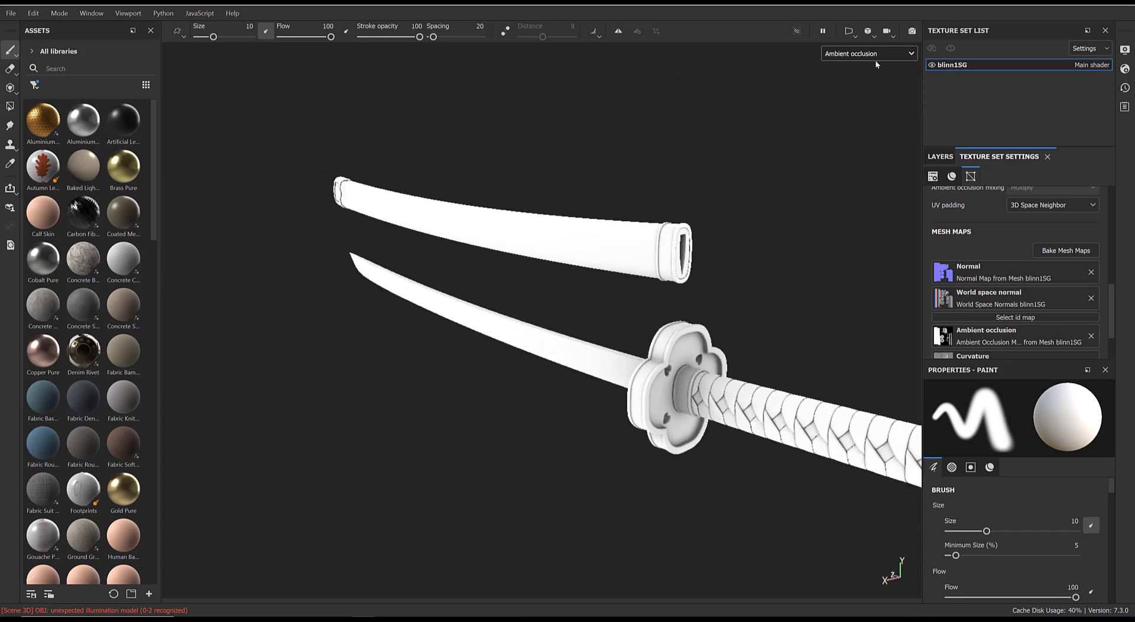
{"action": "left_click", "coordinate": [874, 59]}
{"action": "left_click", "coordinate": [854, 81]}
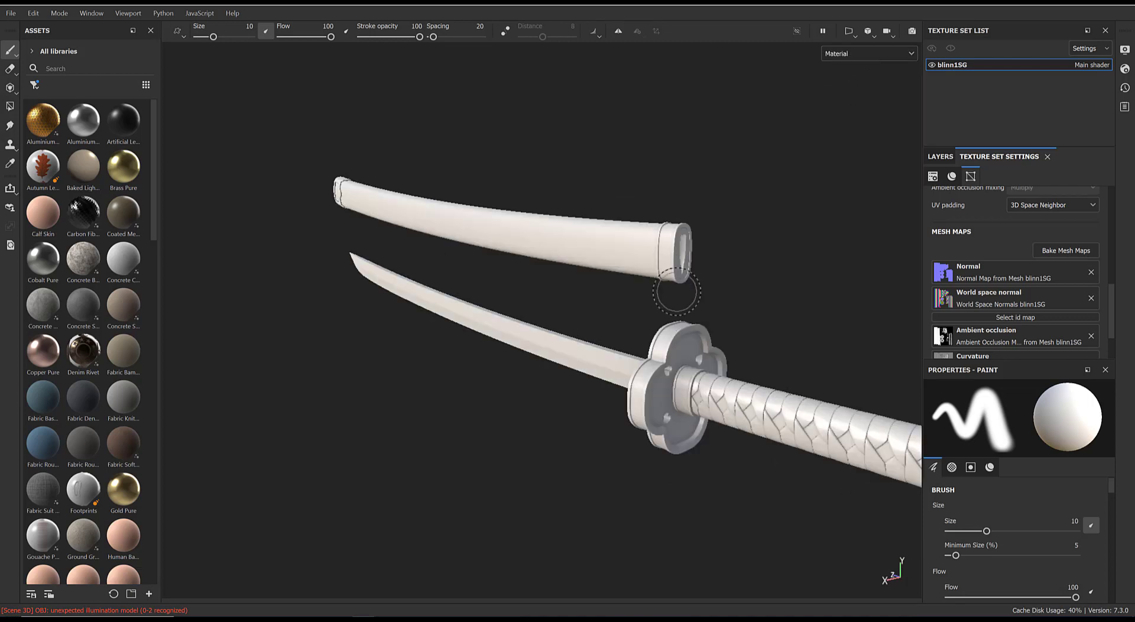
{"action": "right_click_drag", "start_coordinate": [679, 294], "coordinate": [425, 215], "text": "alt"}
{"action": "middle_click_drag", "start_coordinate": [635, 330], "coordinate": [481, 289], "text": "alt"}
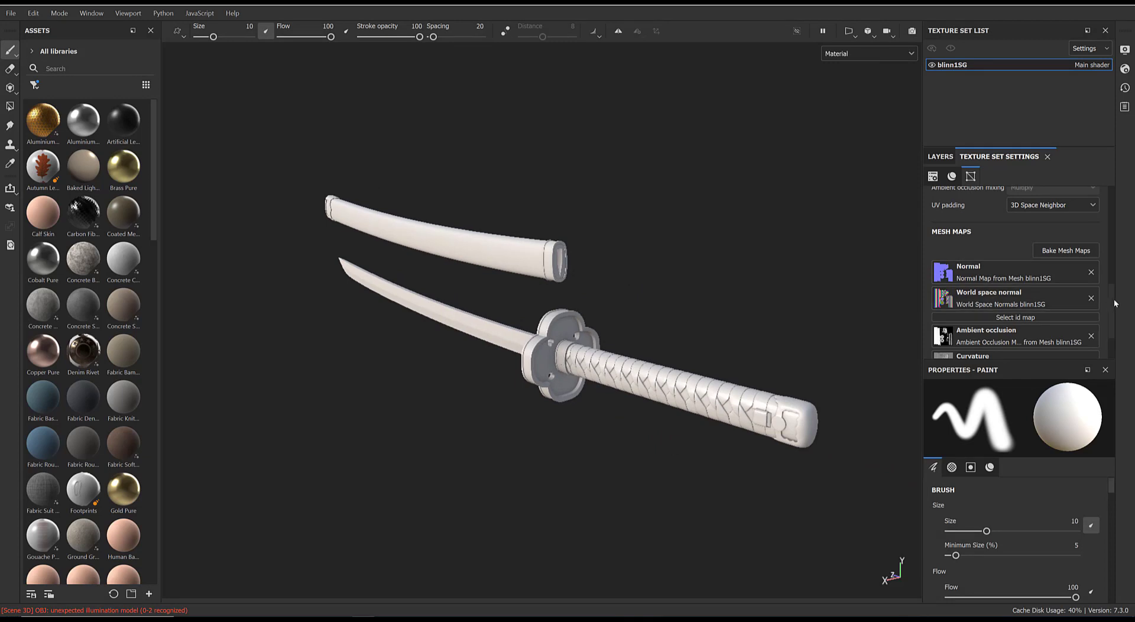
{"action": "scroll", "coordinate": [1113, 319], "scroll_direction": "down", "scroll_amount": 2}
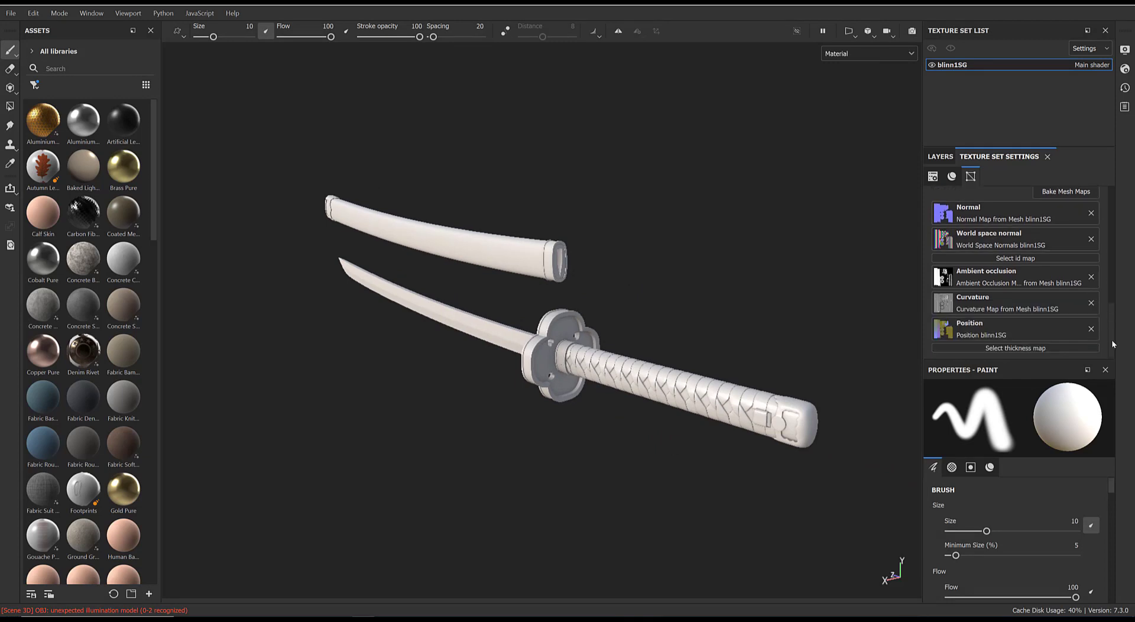
{"action": "left_click_drag", "start_coordinate": [738, 355], "coordinate": [619, 294], "text": "alt"}
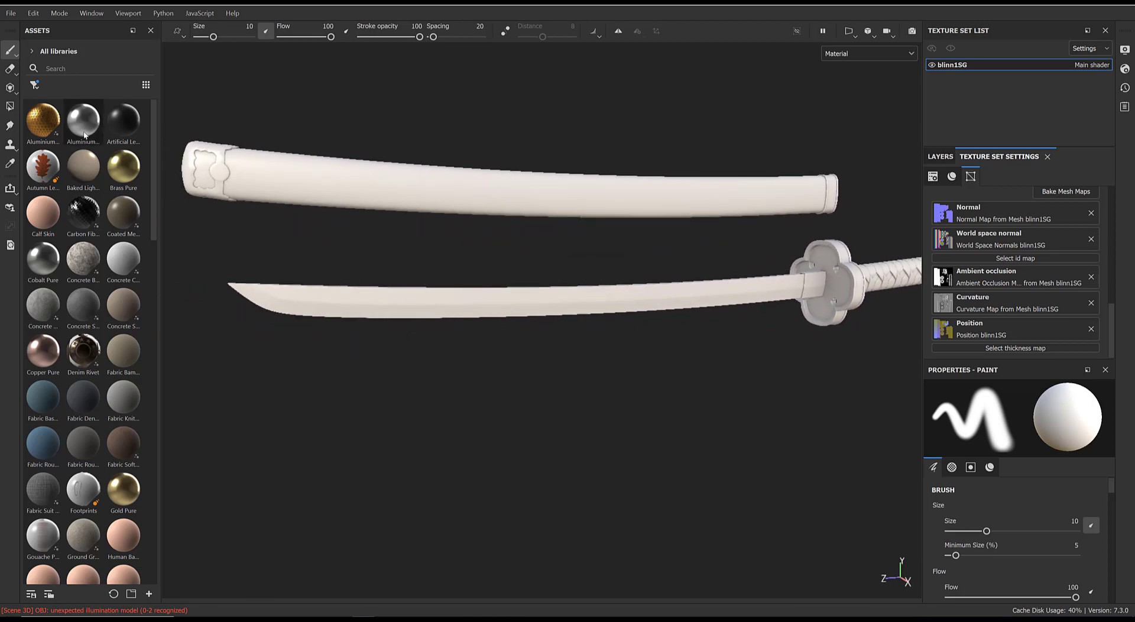
{"action": "mouse_move", "coordinate": [154, 122]}
{"action": "left_mouse_down"}
{"action": "mouse_move", "coordinate": [204, 421]}
{"action": "mouse_move", "coordinate": [151, 251]}
{"action": "mouse_move", "coordinate": [150, 119]}
{"action": "mouse_move", "coordinate": [169, 215]}
{"action": "mouse_move", "coordinate": [161, 112]}
{"action": "left_mouse_up"}
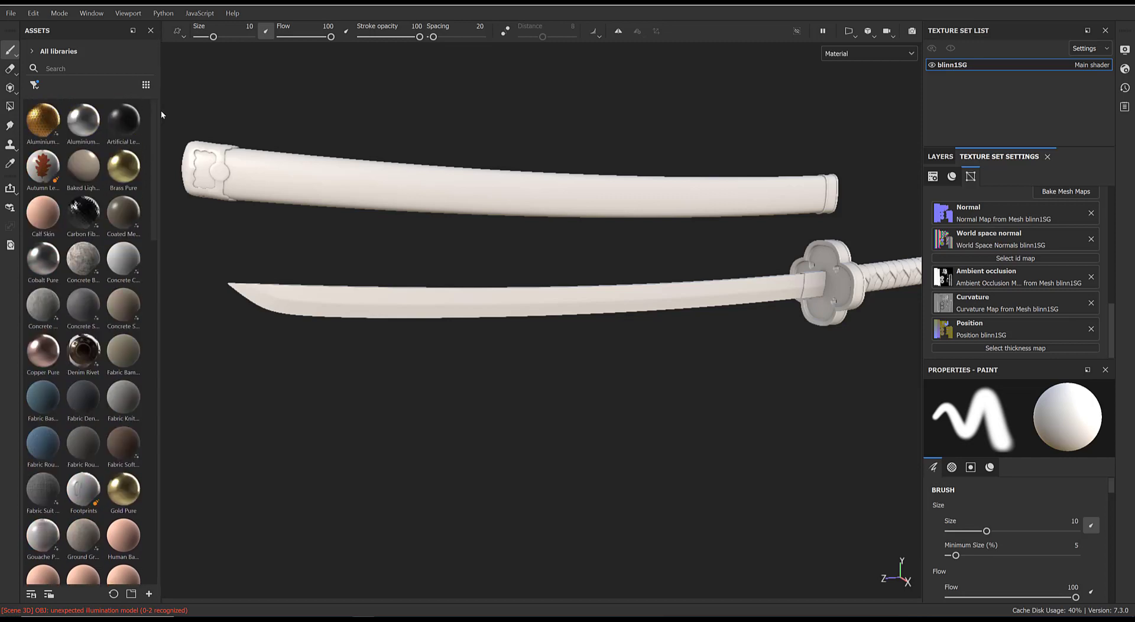
Bring up the layer stack and enlarge its area between the texture set list and the properties.
{"action": "left_click", "coordinate": [940, 156]}
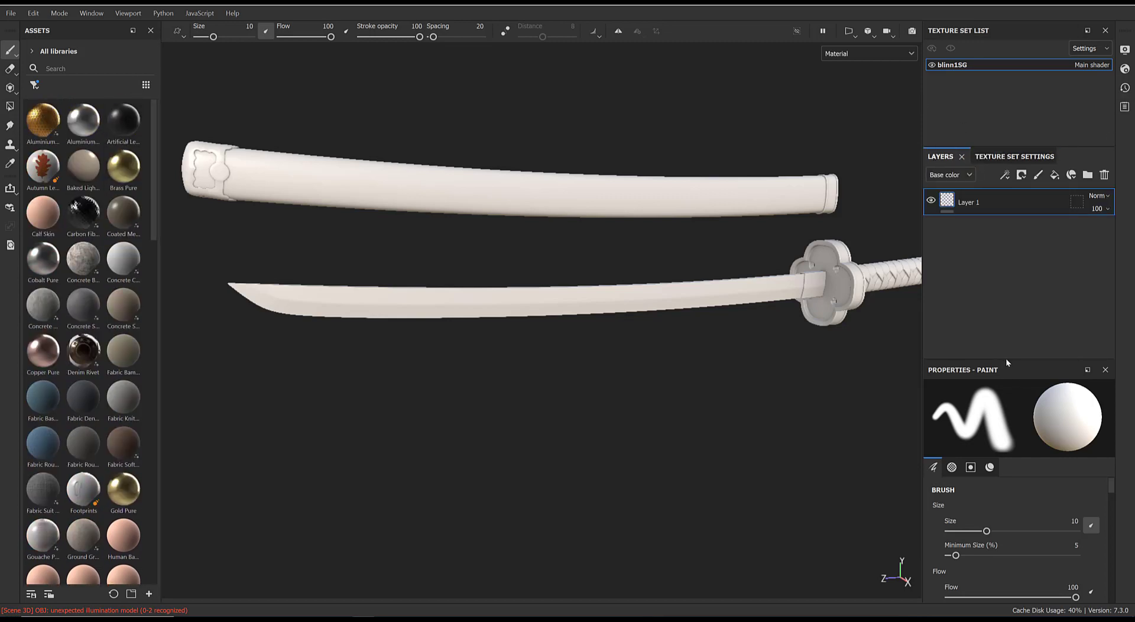
{"action": "left_click_drag", "start_coordinate": [1004, 357], "coordinate": [1011, 437]}
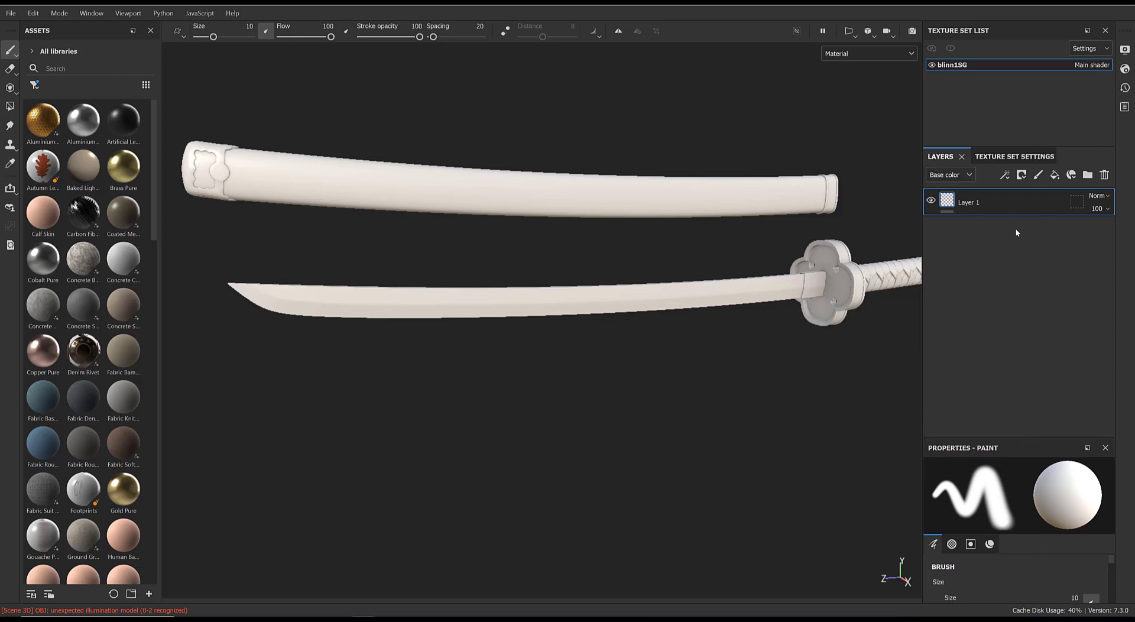
{"action": "mouse_move", "coordinate": [656, 359]}
{"action": "left_mouse_down", "text": "alt"}
{"action": "mouse_move", "coordinate": [694, 362]}
{"action": "mouse_move", "coordinate": [646, 365]}
{"action": "left_mouse_up", "text": "alt"}
{"action": "middle_click_drag", "start_coordinate": [646, 364], "coordinate": [726, 355], "text": "alt"}
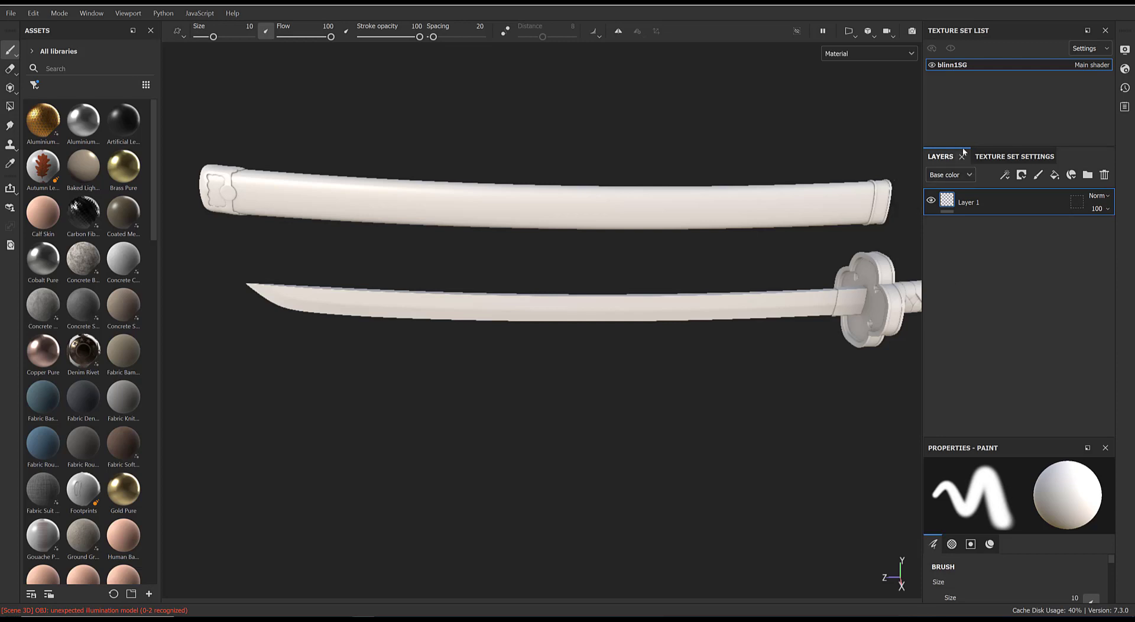
{"action": "left_click_drag", "start_coordinate": [964, 147], "coordinate": [967, 122]}
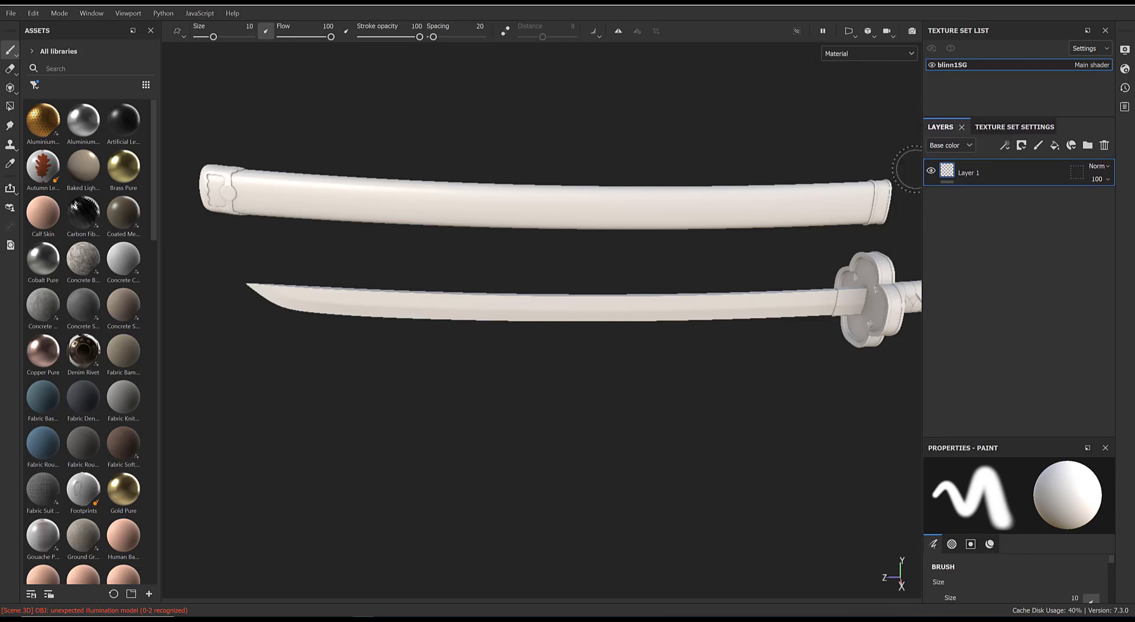
Add a fill layer above Layer 1 and enlarge the area showing its properties.
{"action": "middle_click_drag", "start_coordinate": [899, 172], "coordinate": [727, 263]}
{"action": "left_click_drag", "start_coordinate": [728, 264], "coordinate": [780, 286], "text": "alt"}
{"action": "middle_click_drag", "start_coordinate": [780, 286], "coordinate": [851, 269], "text": "alt"}
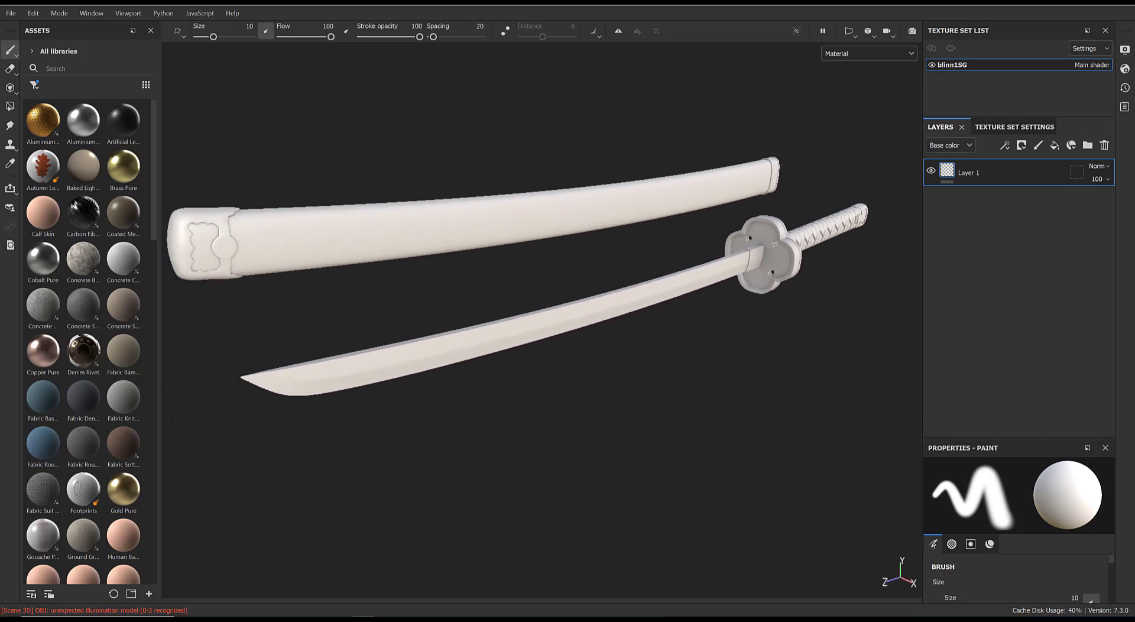
{"action": "scroll", "coordinate": [689, 272], "scroll_direction": "down", "scroll_amount": 2}
{"action": "left_click_drag", "start_coordinate": [689, 271], "coordinate": [773, 246], "text": "alt"}
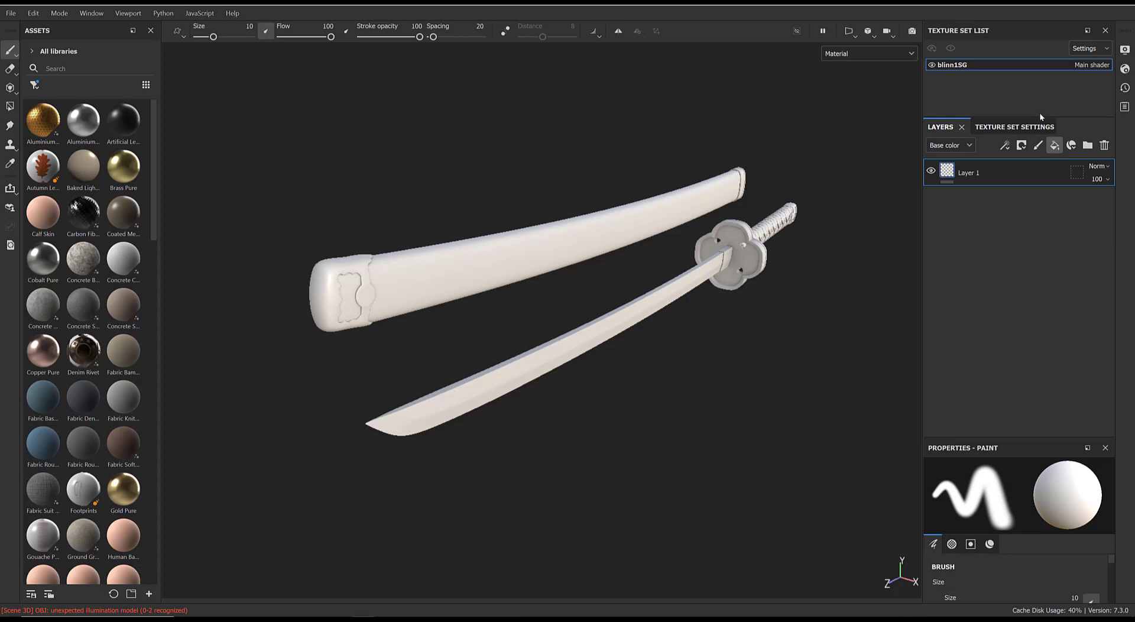
{"action": "left_click", "coordinate": [1054, 145]}
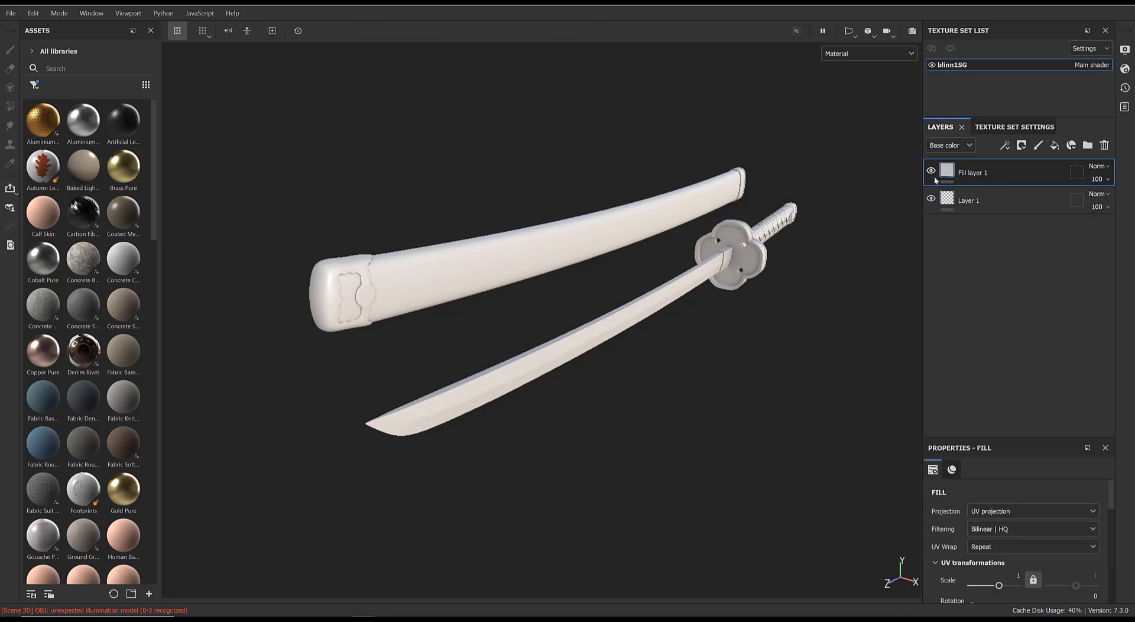
{"action": "left_click_drag", "start_coordinate": [1003, 438], "coordinate": [1006, 240]}
Review the fill layer's UV transformations and its base color, metallic, roughness, normal and height channels.
{"action": "scroll", "coordinate": [968, 448], "scroll_direction": "down", "scroll_amount": 3}
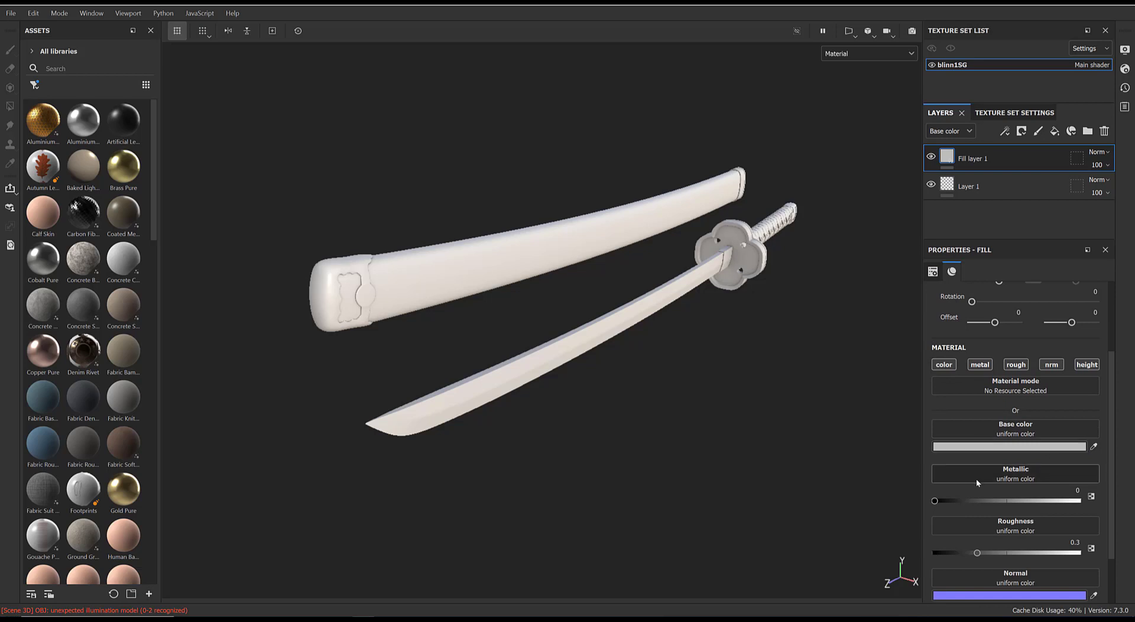
{"action": "scroll", "coordinate": [1034, 537], "scroll_direction": "down", "scroll_amount": 2}
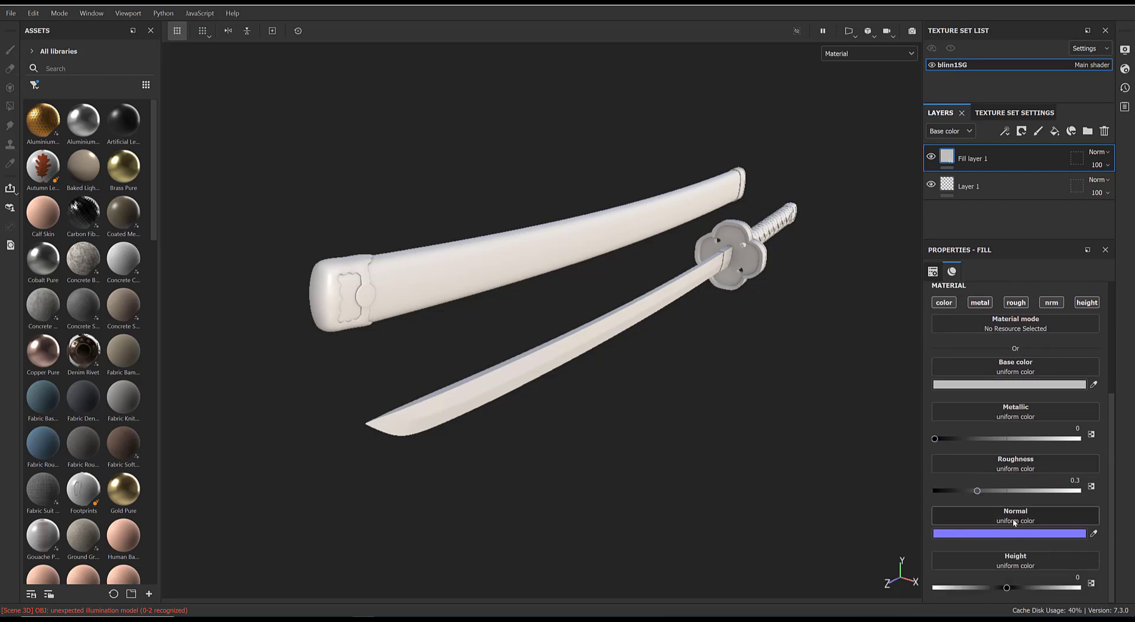
{"action": "scroll", "coordinate": [1045, 393], "scroll_direction": "up", "scroll_amount": 3}
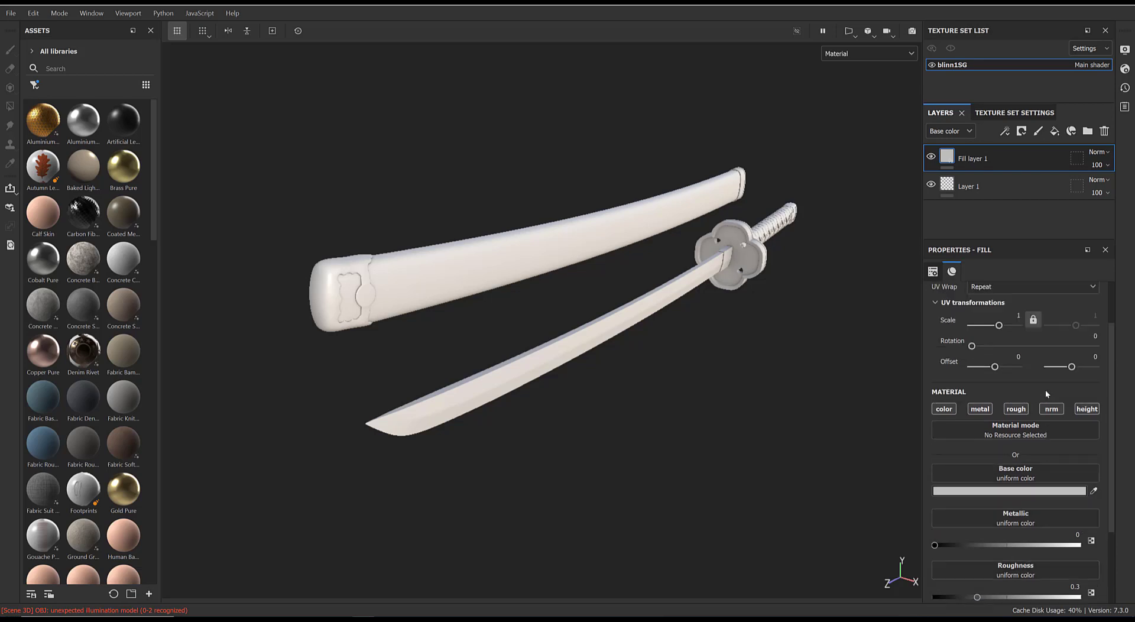
{"action": "scroll", "coordinate": [1033, 396], "scroll_direction": "down", "scroll_amount": 3}
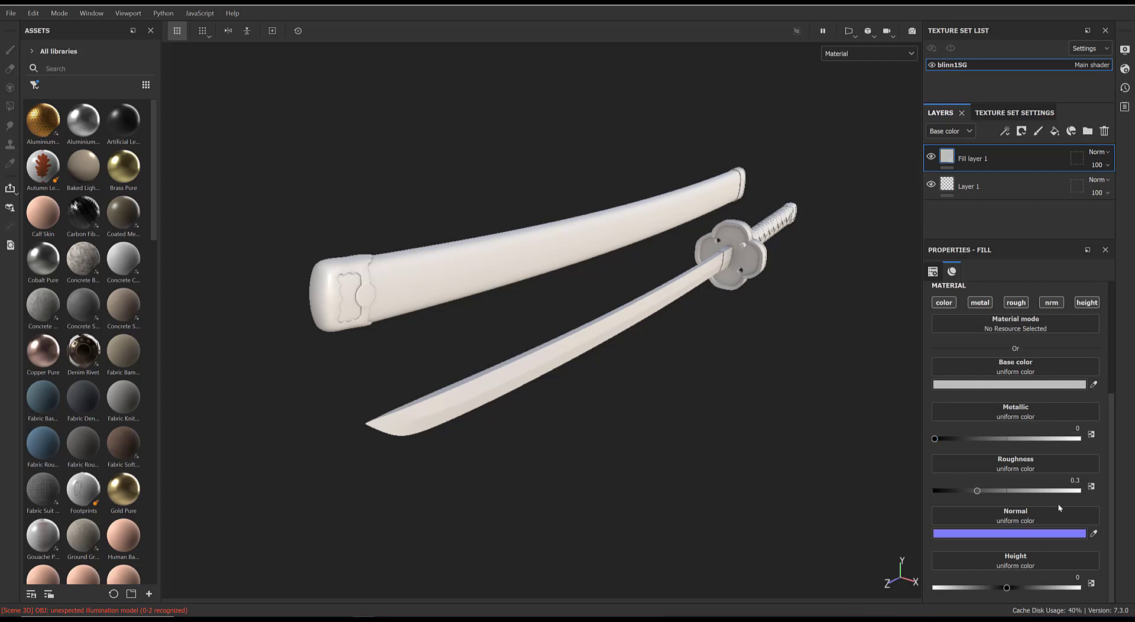
{"action": "mouse_move", "coordinate": [1111, 448]}
{"action": "left_mouse_down"}
{"action": "mouse_move", "coordinate": [1111, 384]}
{"action": "mouse_move", "coordinate": [1104, 428]}
{"action": "left_mouse_up"}
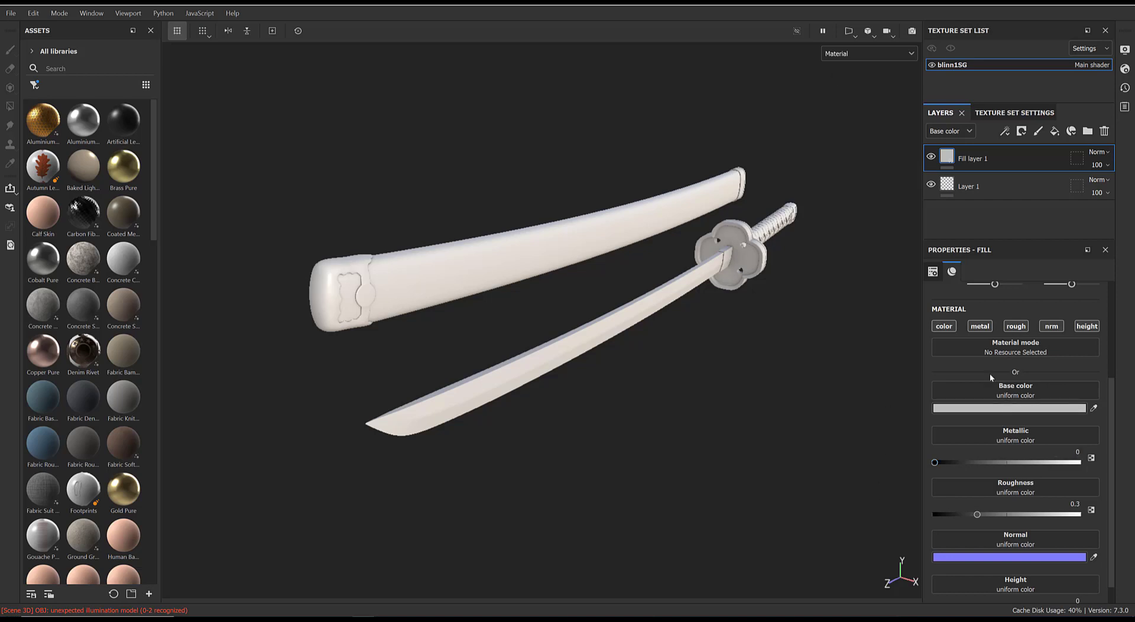
Set the fill layer's base color to red F31C1C.
{"action": "left_click", "coordinate": [1026, 410]}
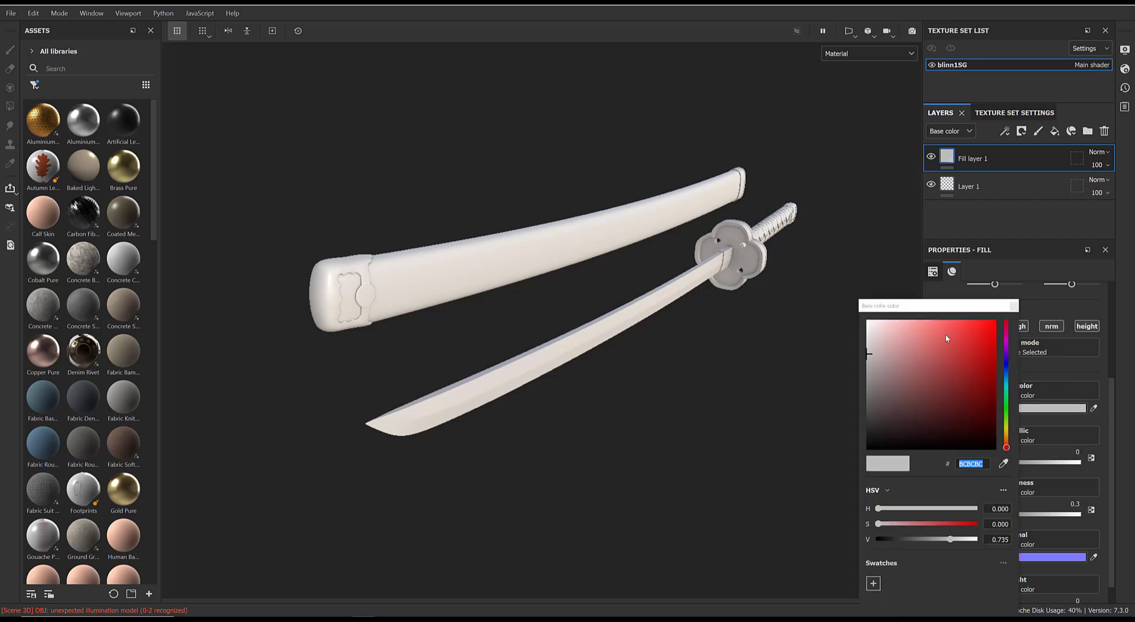
{"action": "left_click_drag", "start_coordinate": [945, 334], "coordinate": [980, 326]}
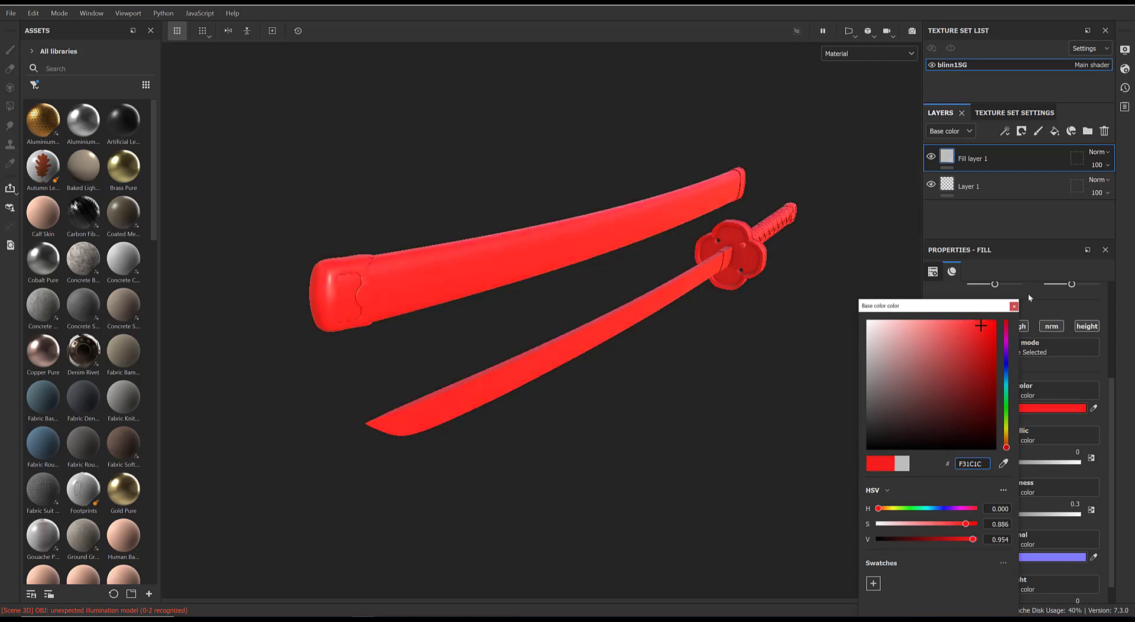
{"action": "left_click", "coordinate": [1013, 305]}
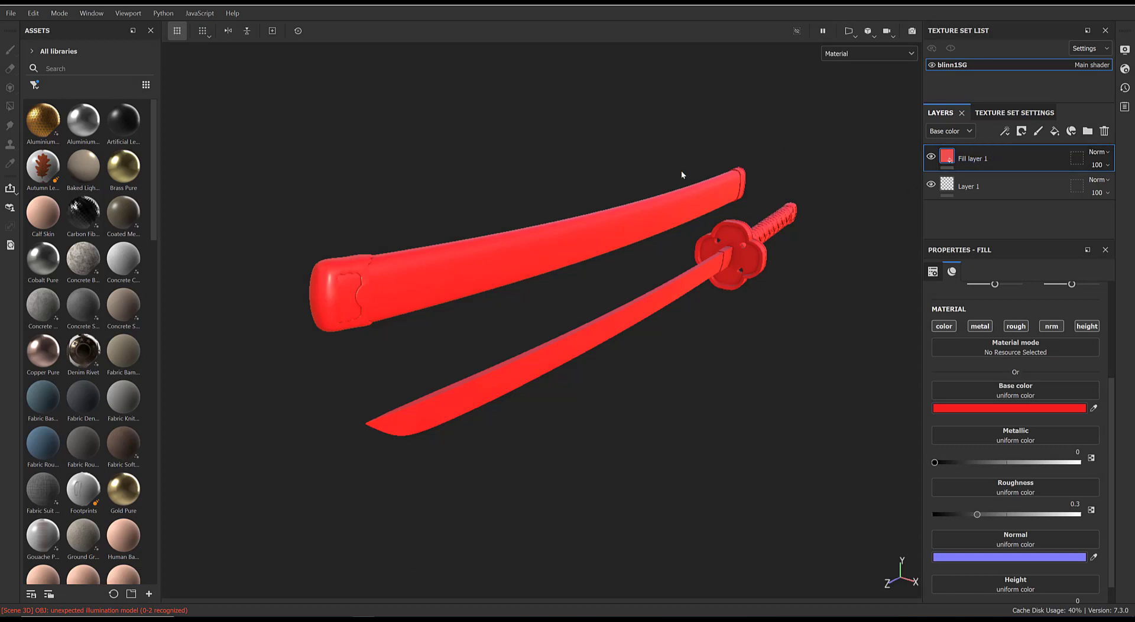
Display the 3D and 2D views side by side and fit the katana and its UV layout in them.
{"action": "left_click", "coordinate": [850, 31]}
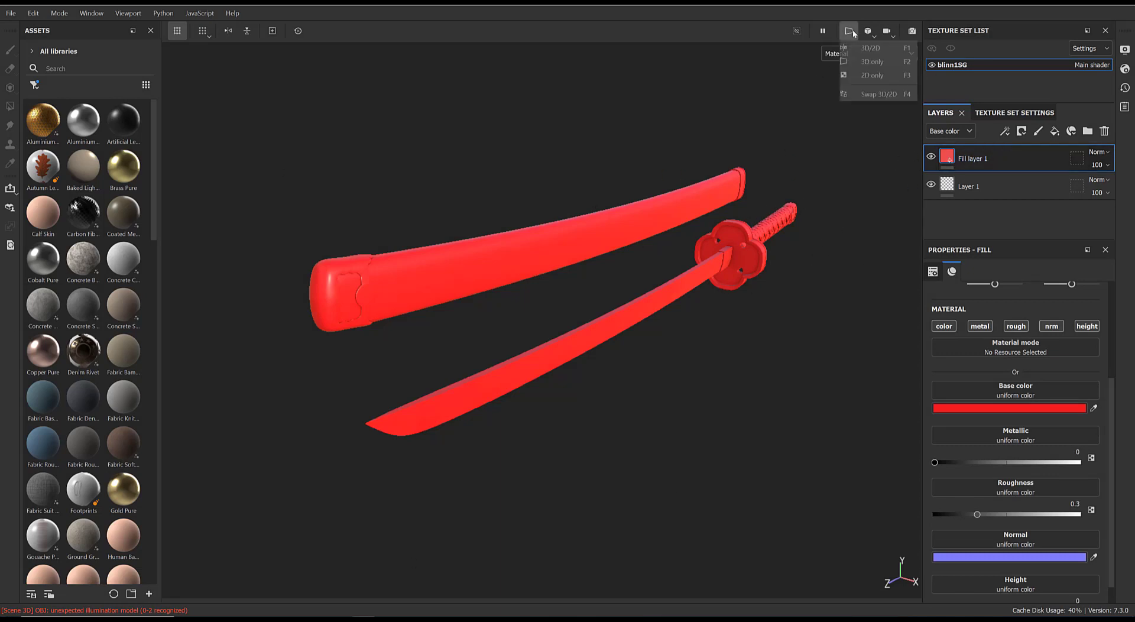
{"action": "left_click", "coordinate": [858, 14]}
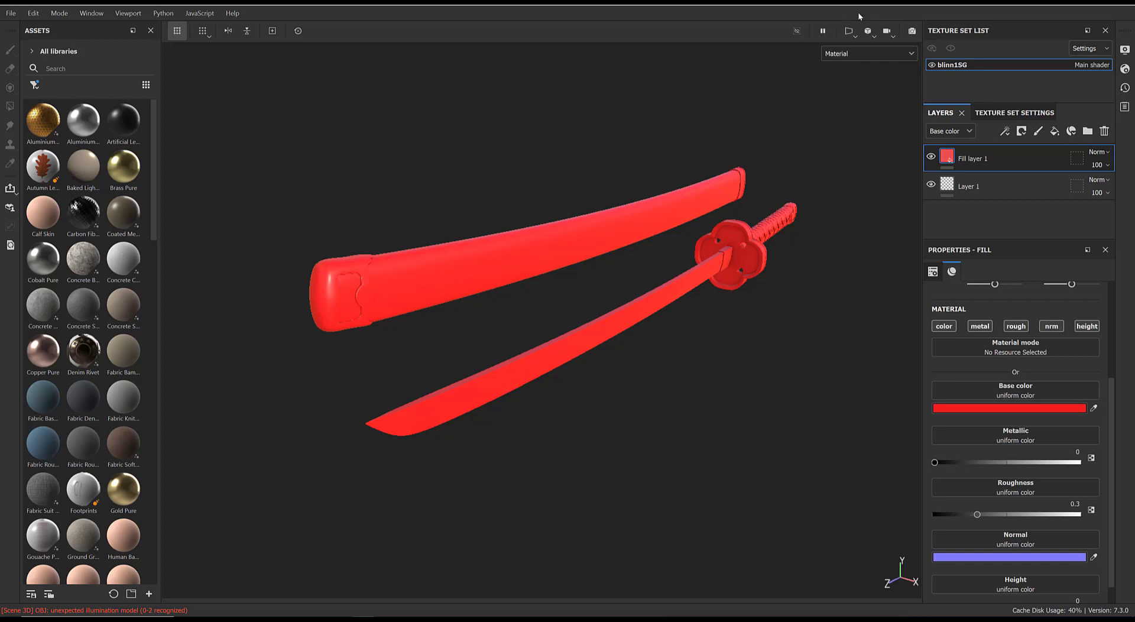
{"action": "left_click", "coordinate": [851, 32]}
{"action": "left_click", "coordinate": [868, 48]}
{"action": "scroll", "coordinate": [786, 312], "scroll_direction": "down", "scroll_amount": 2}
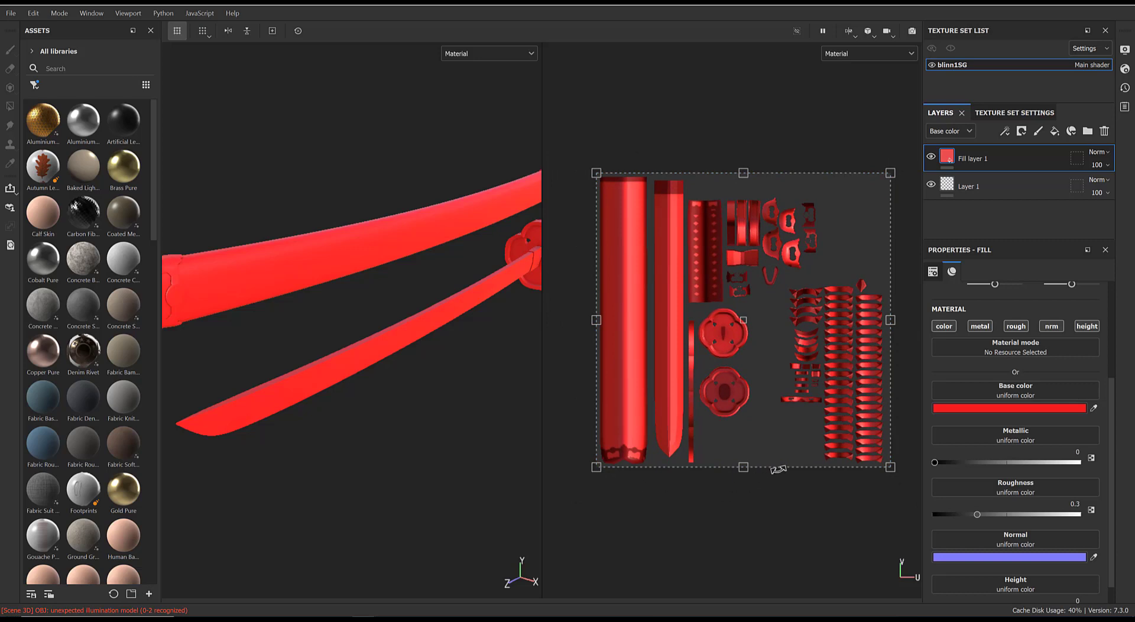
{"action": "right_click_drag", "start_coordinate": [501, 339], "coordinate": [402, 349], "text": "alt"}
{"action": "left_click_drag", "start_coordinate": [402, 349], "coordinate": [489, 347], "text": "alt"}
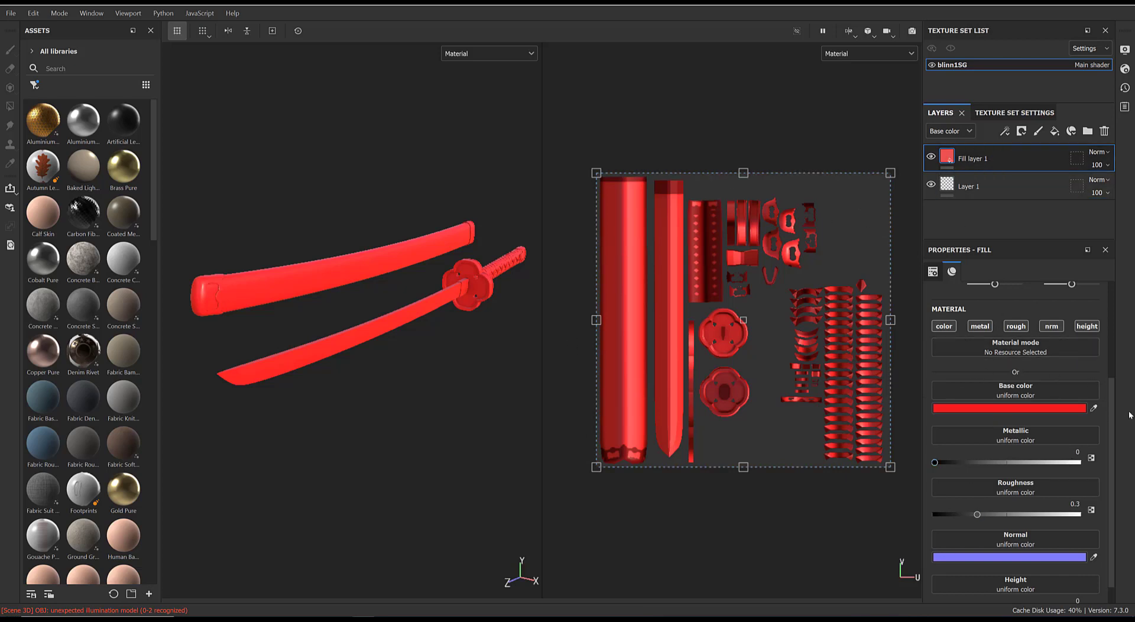
Try other hues for the fill layer's base color, ending on hue 1.000.
{"action": "mouse_move", "coordinate": [1111, 406]}
{"action": "left_mouse_down"}
{"action": "mouse_move", "coordinate": [1111, 376]}
{"action": "mouse_move", "coordinate": [1111, 425]}
{"action": "left_mouse_up"}
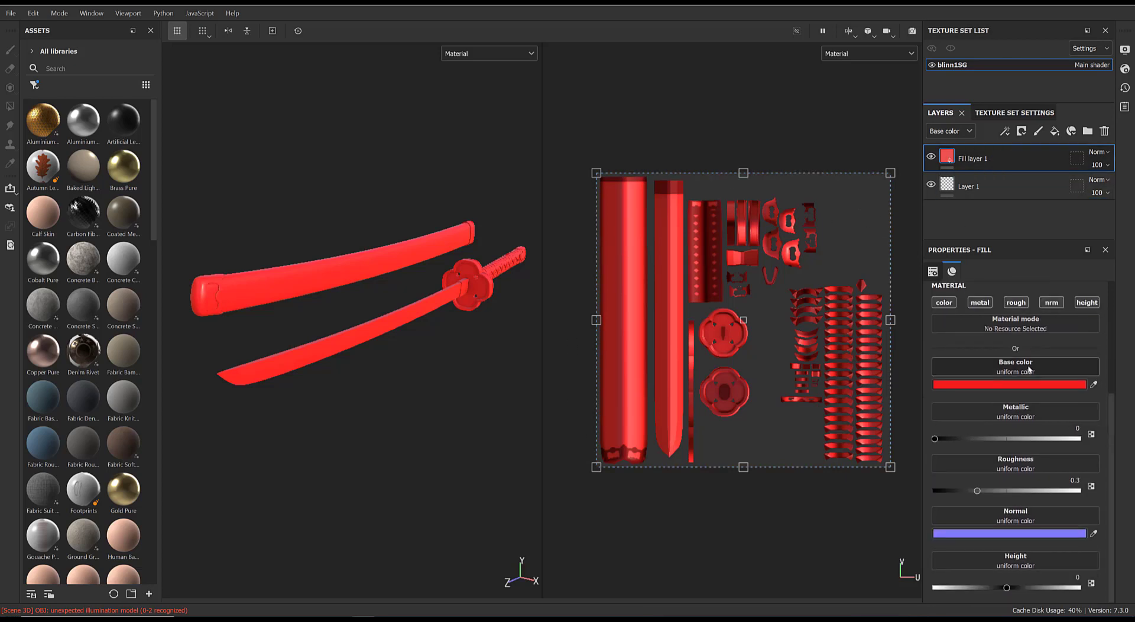
{"action": "left_click", "coordinate": [1019, 384]}
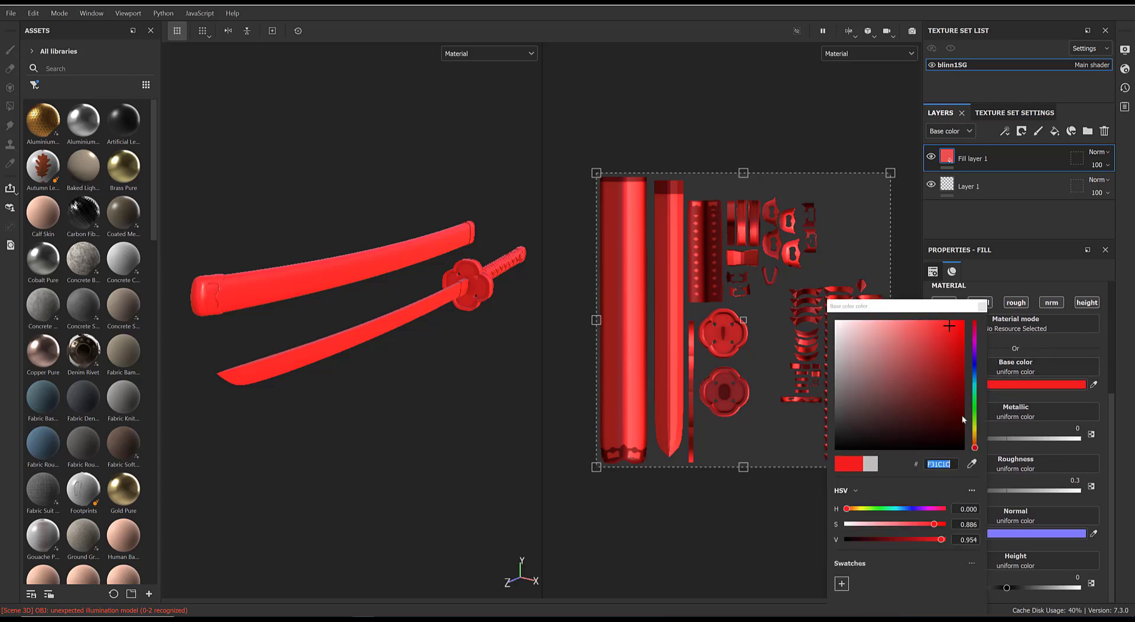
{"action": "mouse_move", "coordinate": [974, 447]}
{"action": "left_mouse_down"}
{"action": "mouse_move", "coordinate": [975, 411]}
{"action": "mouse_move", "coordinate": [974, 440]}
{"action": "mouse_move", "coordinate": [975, 427]}
{"action": "left_mouse_up"}
{"action": "left_click_drag", "start_coordinate": [971, 351], "coordinate": [974, 320]}
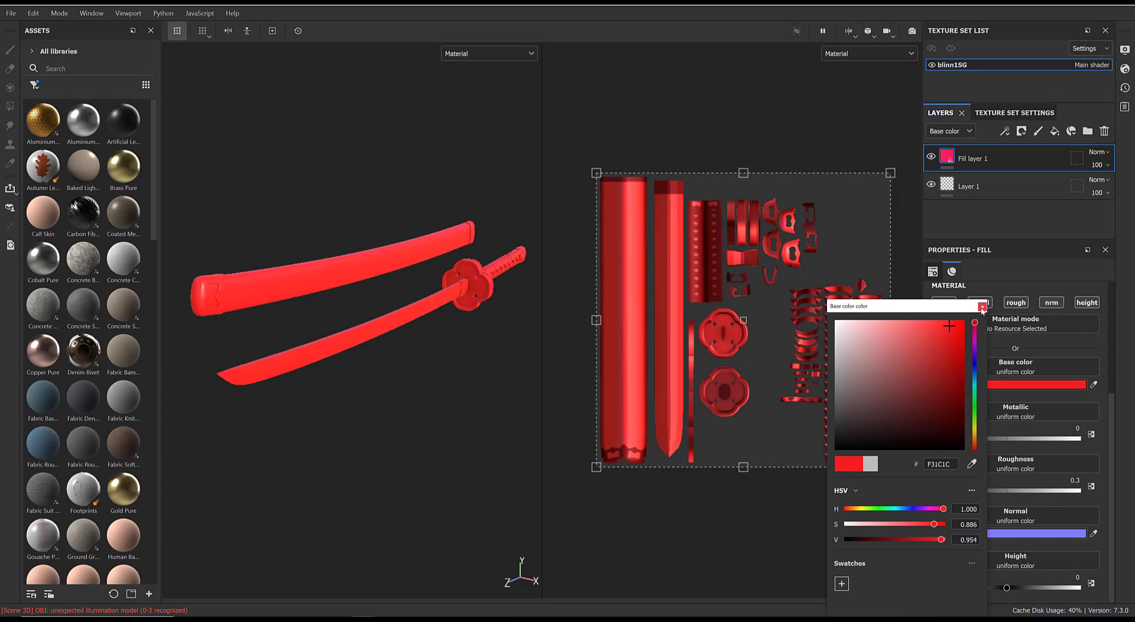
{"action": "left_click", "coordinate": [981, 306]}
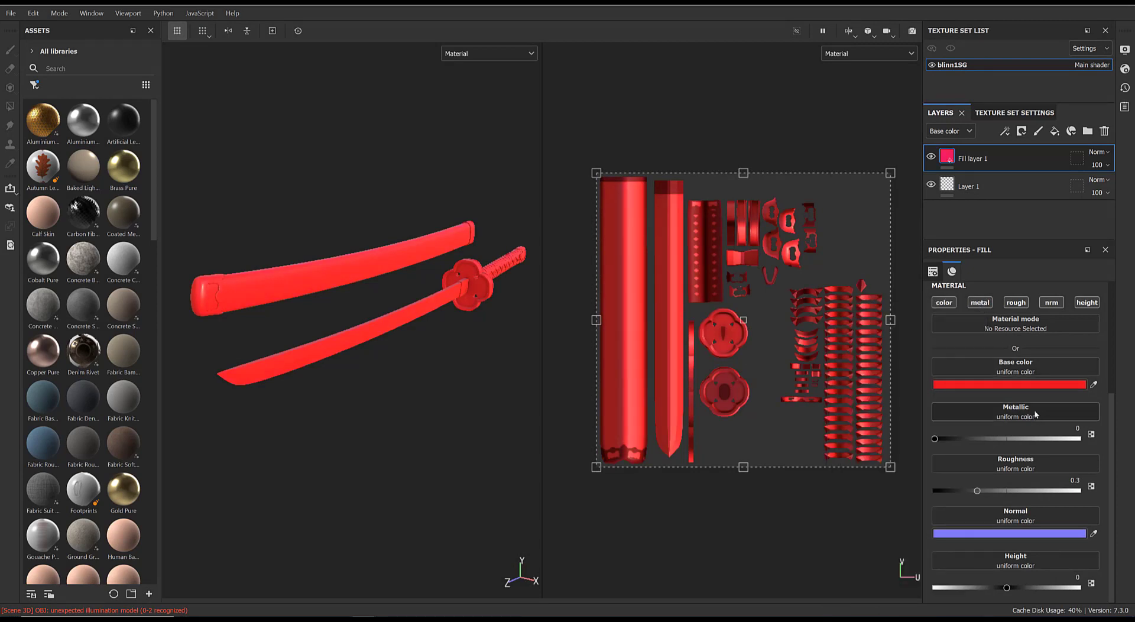
Set the fill layer's metallic value to 1 and view its effect on the blade and scabbard.
{"action": "scroll", "coordinate": [516, 396], "scroll_direction": "up", "scroll_amount": 6}
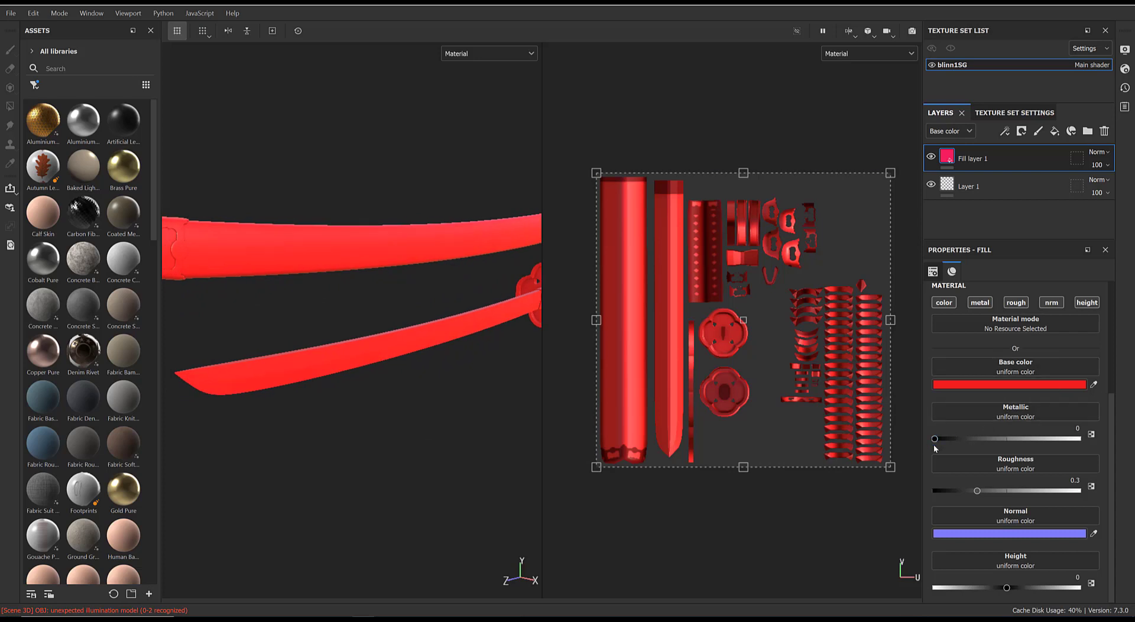
{"action": "left_click_drag", "start_coordinate": [934, 439], "coordinate": [1114, 442]}
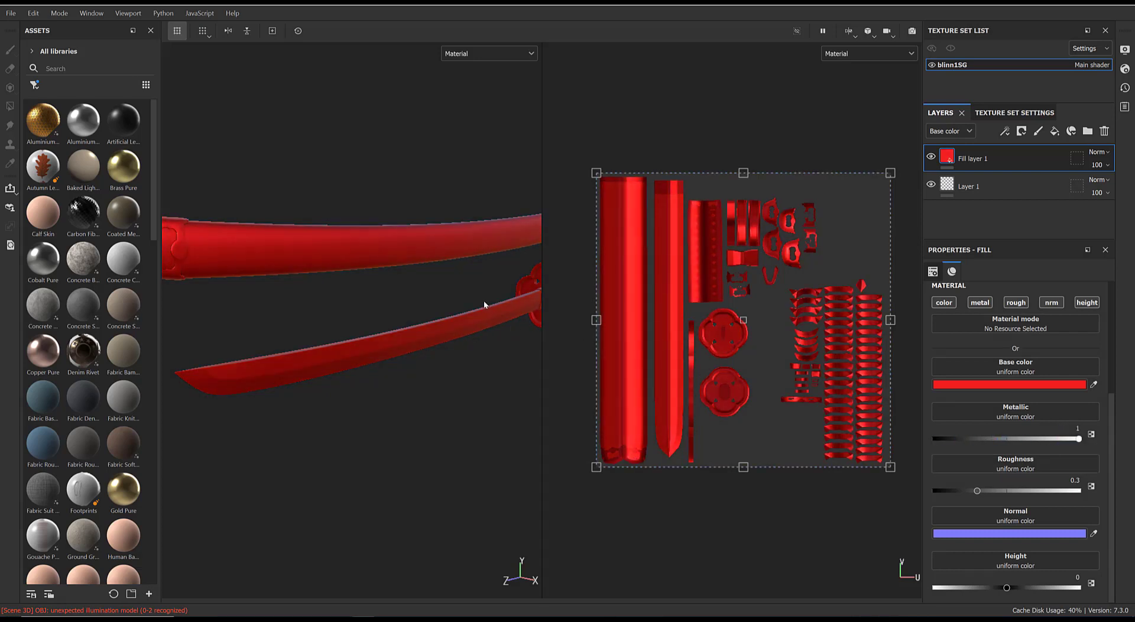
{"action": "scroll", "coordinate": [480, 302], "scroll_direction": "down", "scroll_amount": 4}
{"action": "middle_click_drag", "start_coordinate": [472, 317], "coordinate": [384, 300], "text": "alt"}
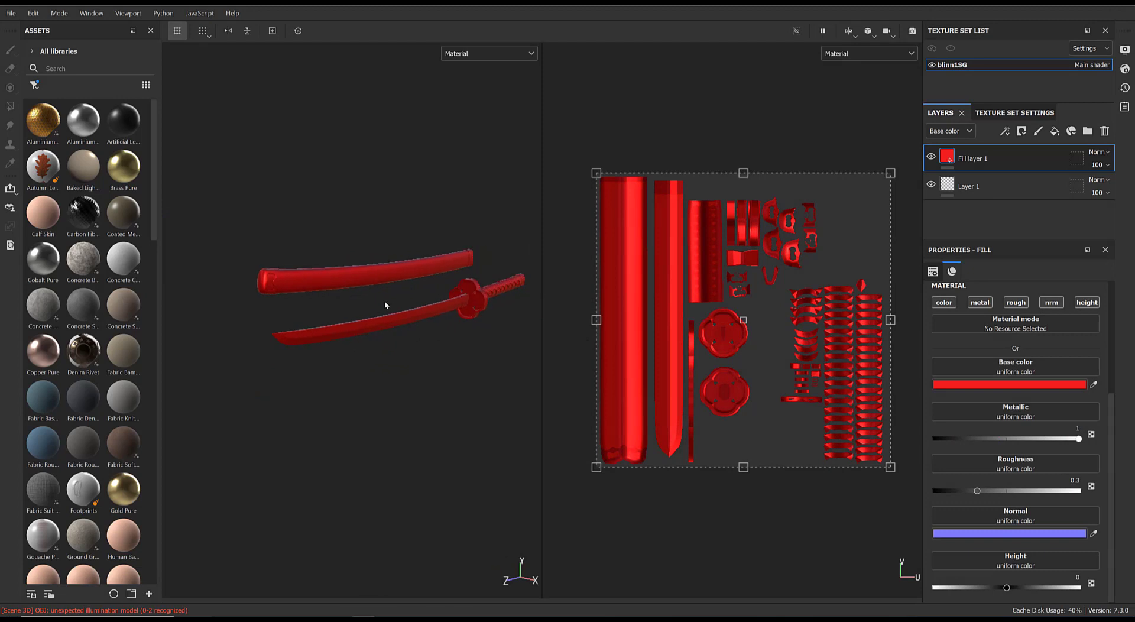
{"action": "scroll", "coordinate": [393, 316], "scroll_direction": "up", "scroll_amount": 3}
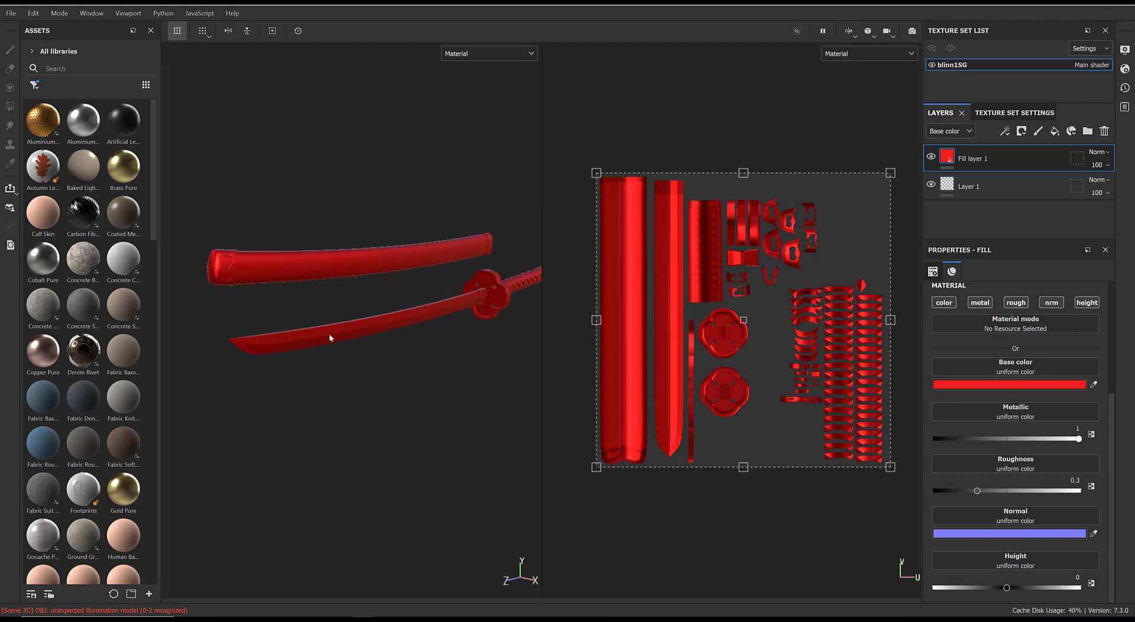
Set the fill layer's base color to white FFFFFF.
{"action": "mouse_move", "coordinate": [463, 320]}
{"action": "left_mouse_down", "text": "alt"}
{"action": "mouse_move", "coordinate": [424, 324]}
{"action": "mouse_move", "coordinate": [443, 324]}
{"action": "left_mouse_up", "text": "alt"}
{"action": "middle_click_drag", "start_coordinate": [278, 339], "coordinate": [302, 345], "text": "alt"}
{"action": "right_click_drag", "start_coordinate": [301, 345], "coordinate": [431, 458], "text": "alt"}
{"action": "middle_click_drag", "start_coordinate": [347, 353], "coordinate": [279, 338], "text": "alt"}
{"action": "left_click", "coordinate": [1039, 382]}
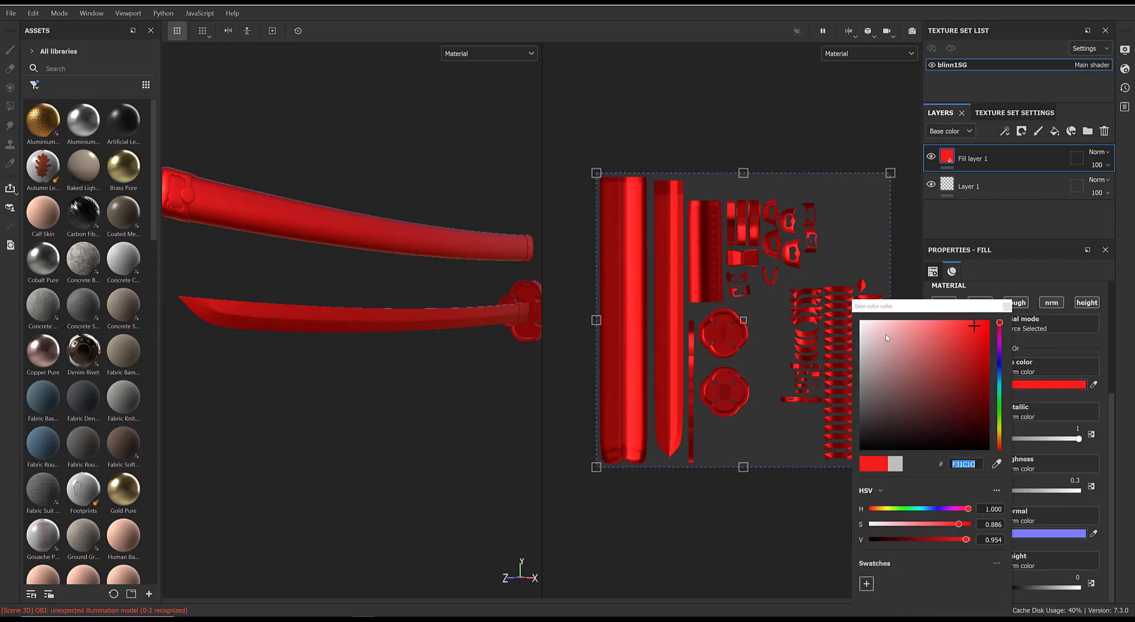
{"action": "left_click_drag", "start_coordinate": [885, 335], "coordinate": [780, 291]}
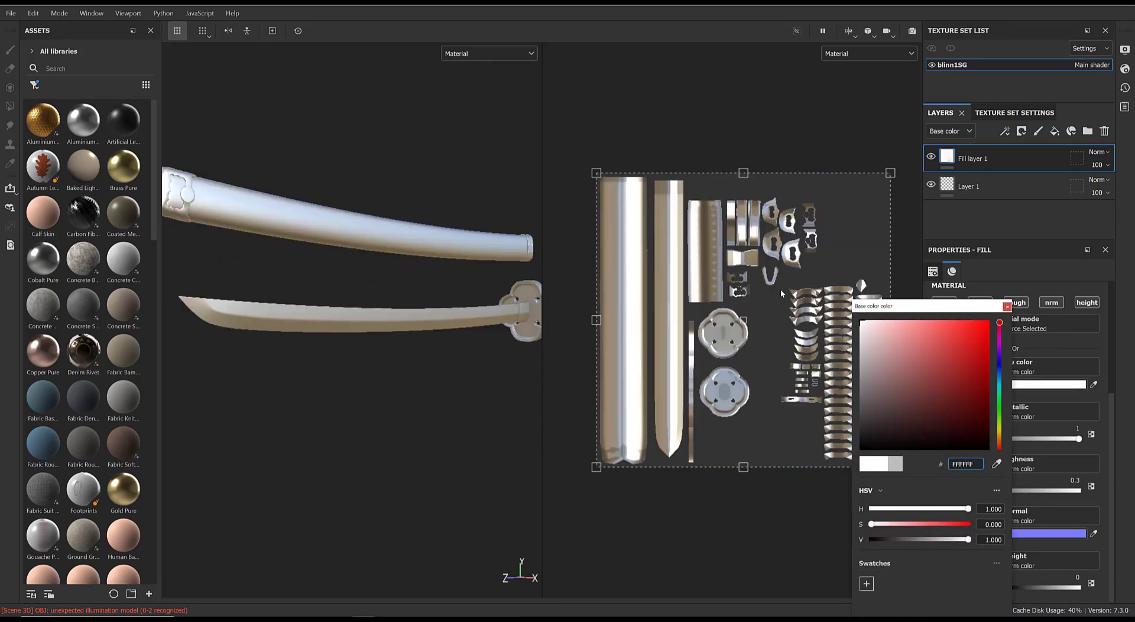
Set the fill layer's roughness to 0 and inspect the reflections on the katana while rotating the environment lighting.
{"action": "left_click", "coordinate": [1006, 305]}
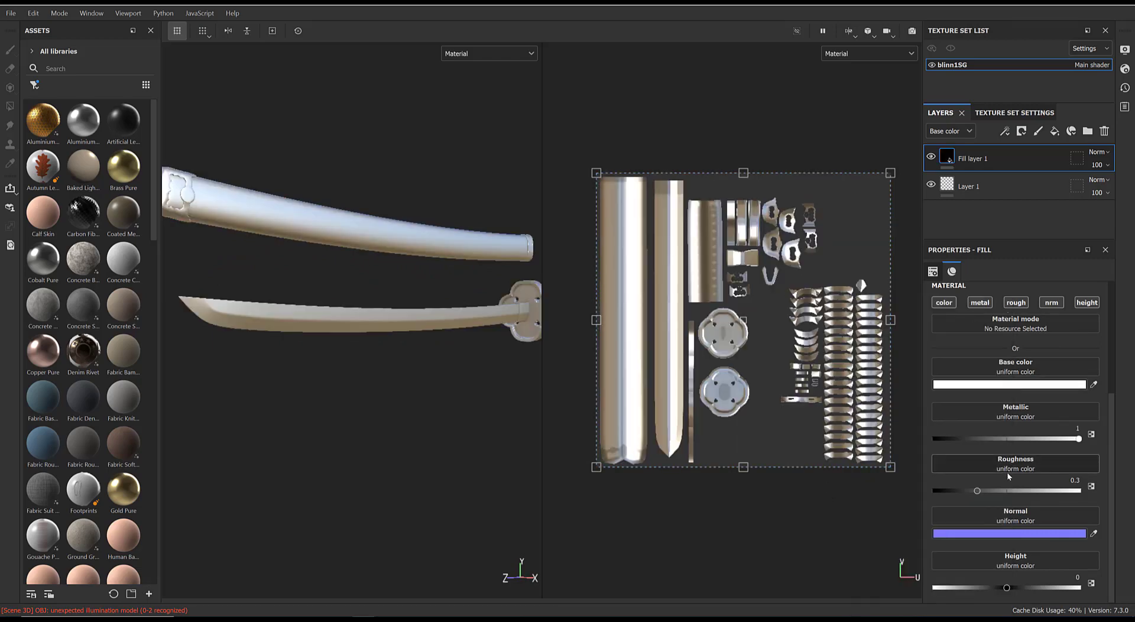
{"action": "left_click_drag", "start_coordinate": [978, 491], "coordinate": [924, 491]}
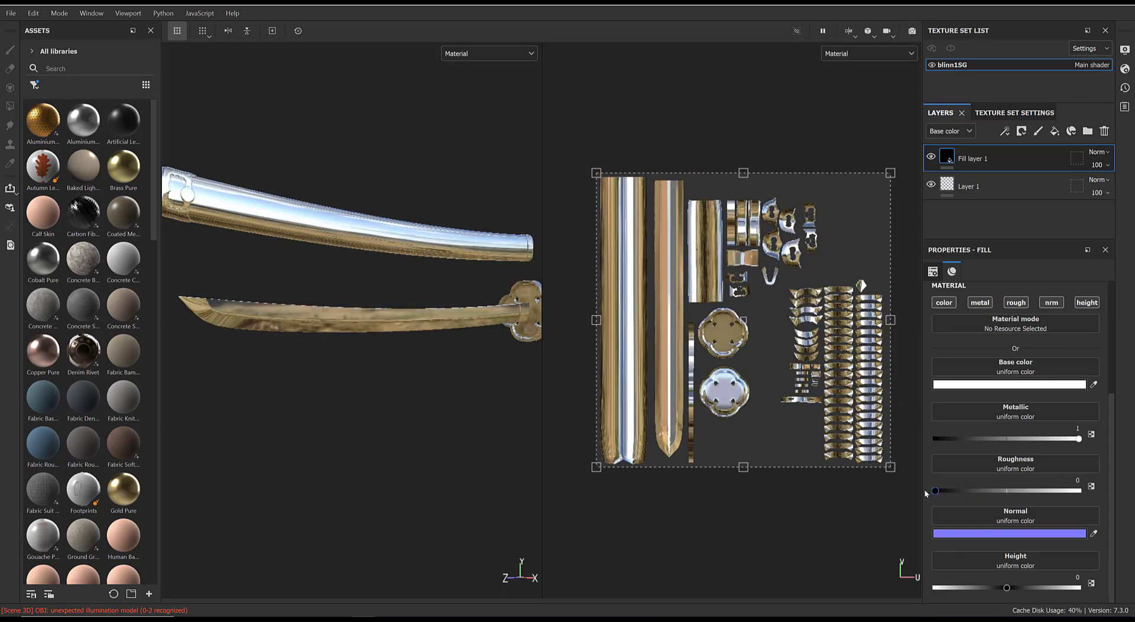
{"action": "left_click_drag", "start_coordinate": [484, 407], "coordinate": [357, 323], "text": "alt"}
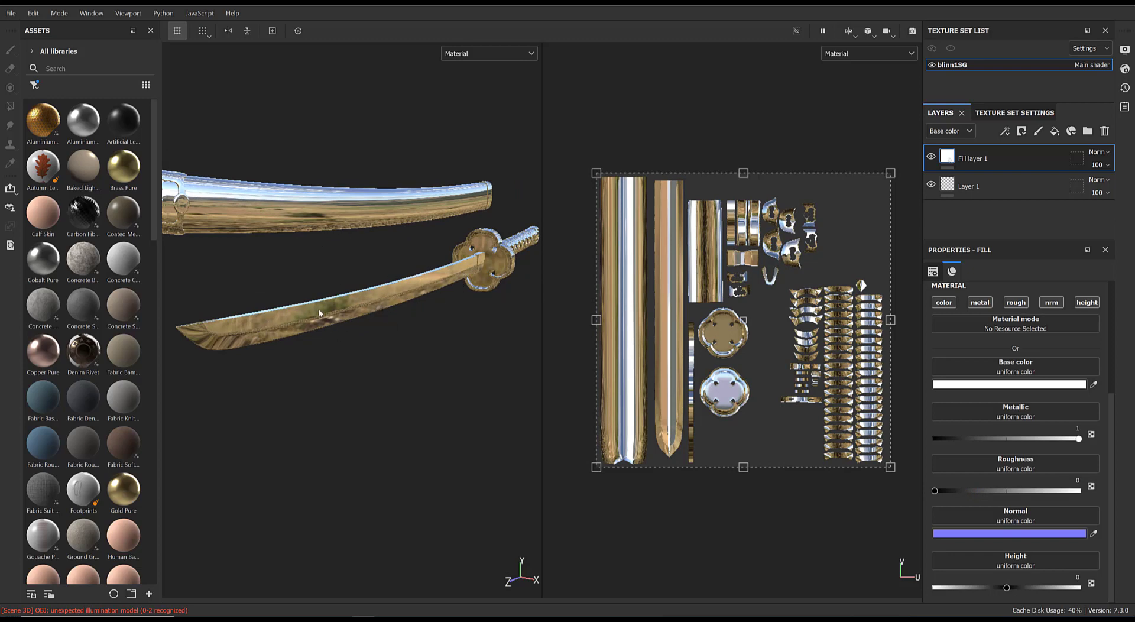
{"action": "left_click_drag", "start_coordinate": [339, 313], "coordinate": [385, 322], "text": "alt"}
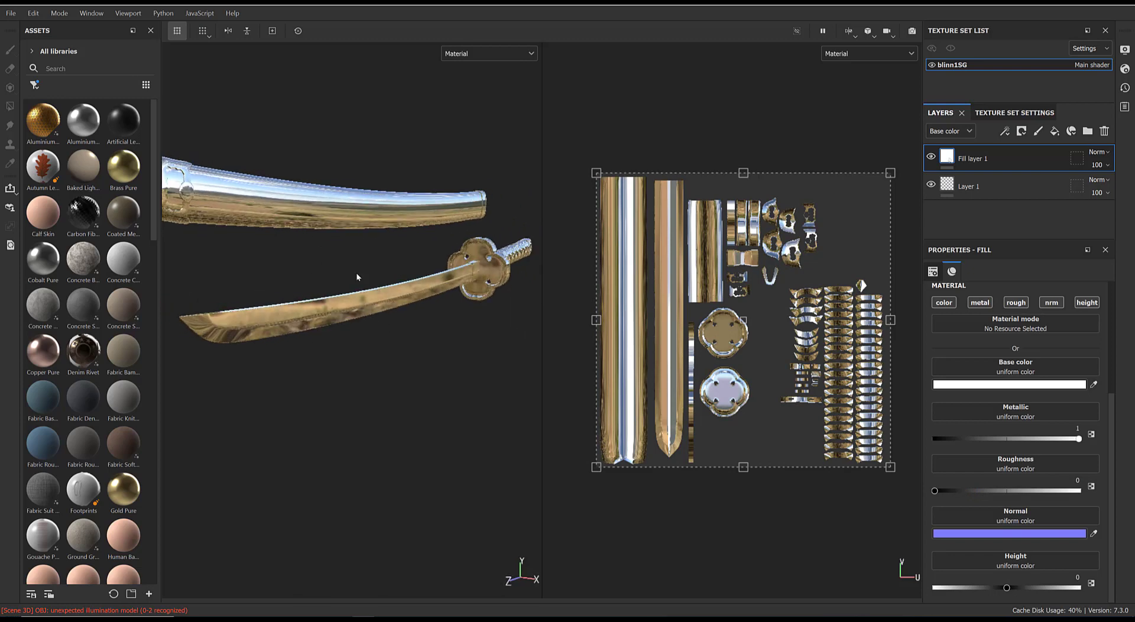
{"action": "middle_click_drag", "start_coordinate": [301, 188], "coordinate": [325, 196]}
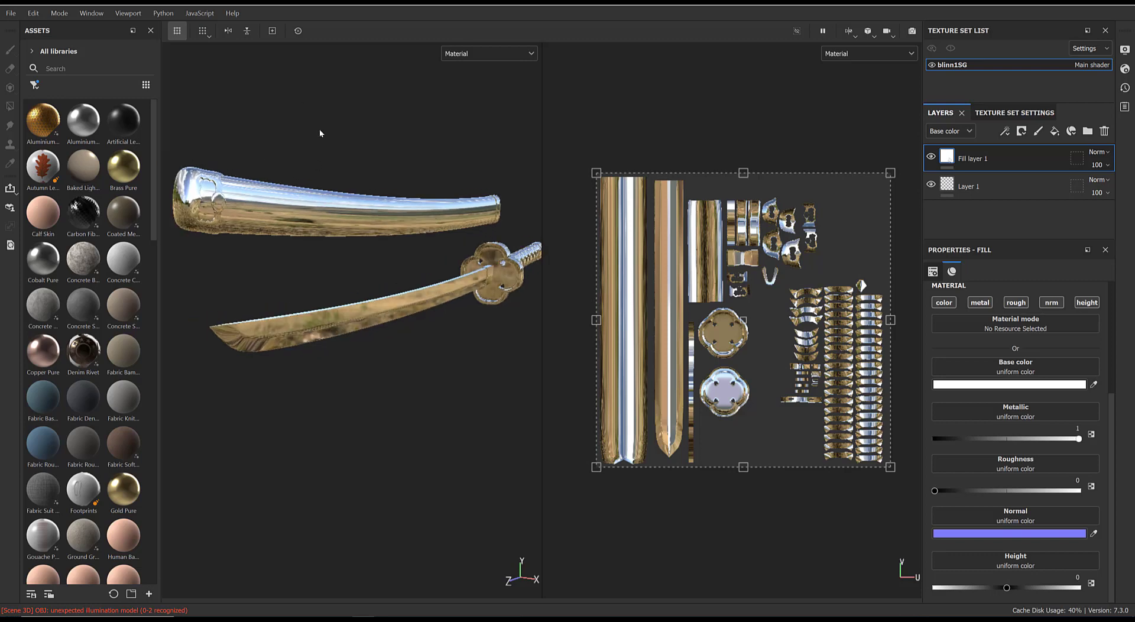
{"action": "key", "text": "shift"}
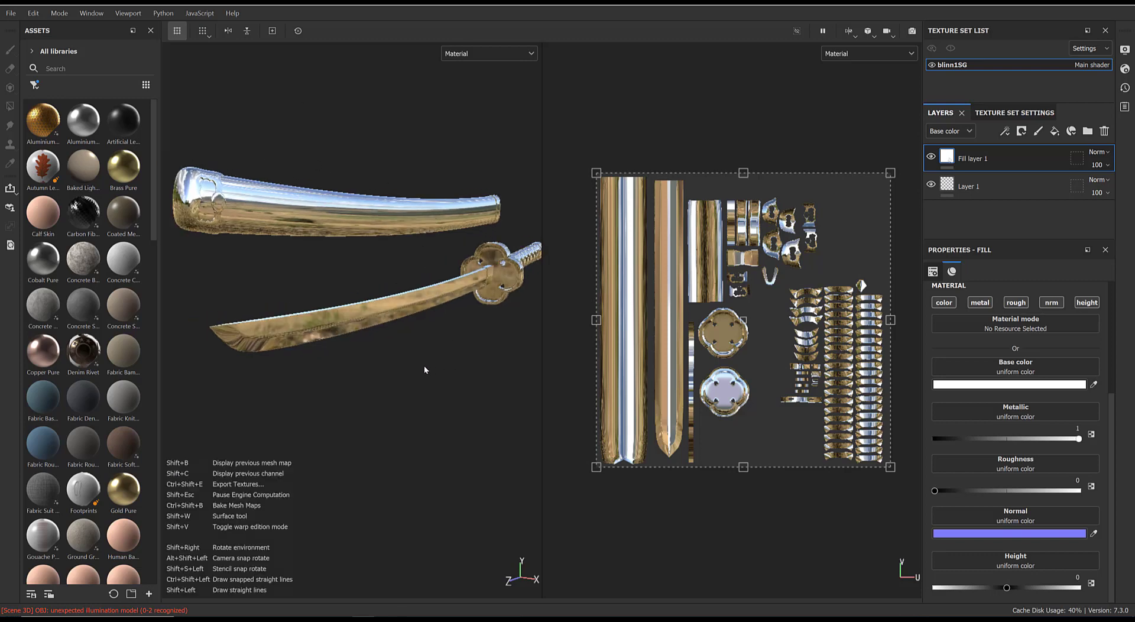
{"action": "mouse_move", "coordinate": [425, 367]}
{"action": "right_mouse_down", "text": "shift"}
{"action": "mouse_move", "coordinate": [378, 361]}
{"action": "mouse_move", "coordinate": [418, 362]}
{"action": "right_mouse_up", "text": "shift"}
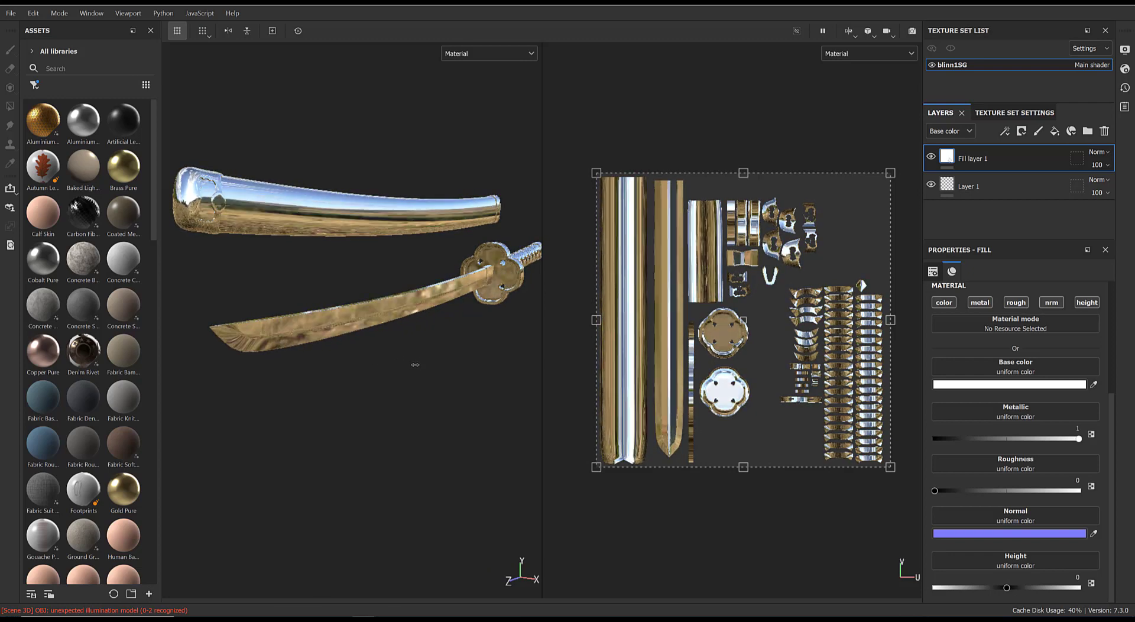
Show the panorama environment sharply behind the katana with environment opacity at 100 and environment blur at 0.
{"action": "left_click", "coordinate": [1125, 69]}
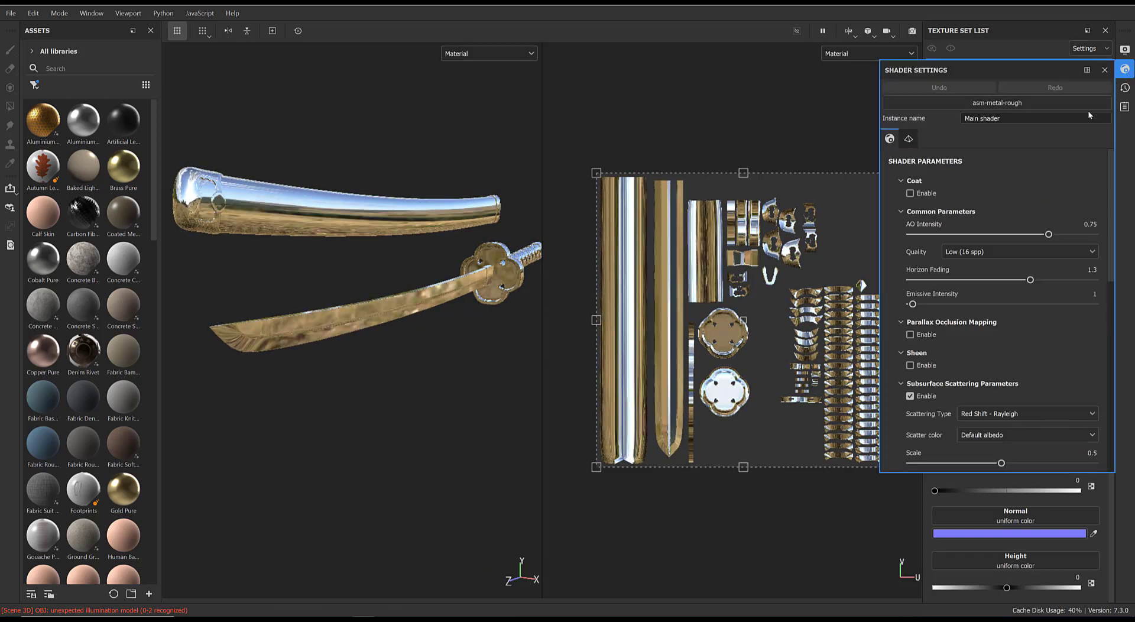
{"action": "left_click", "coordinate": [1120, 53]}
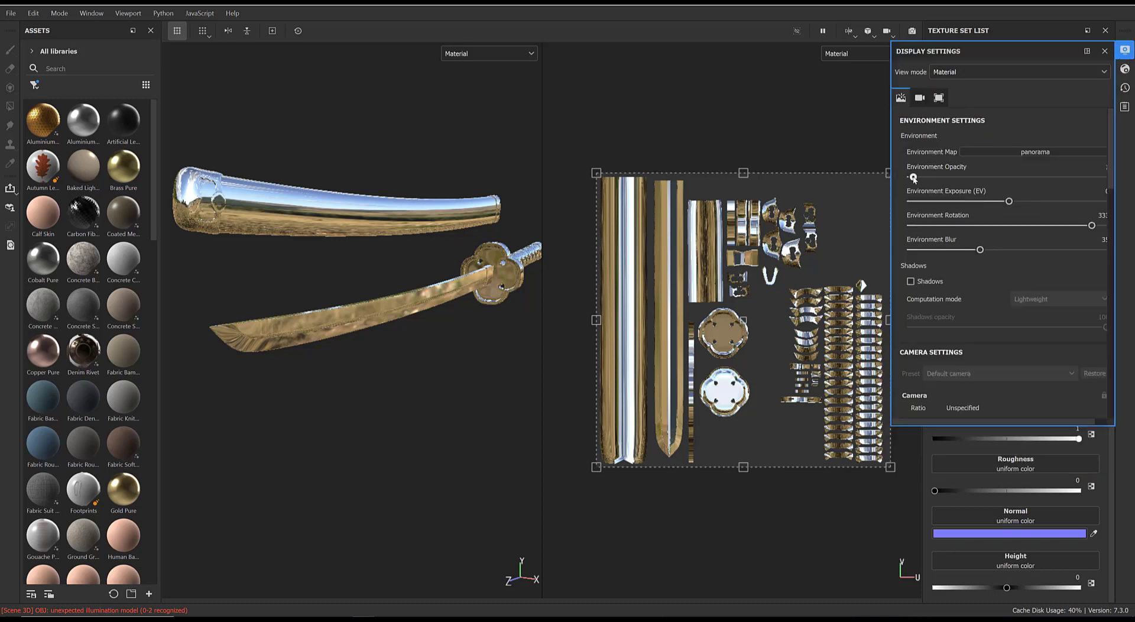
{"action": "left_click_drag", "start_coordinate": [913, 177], "coordinate": [1122, 192]}
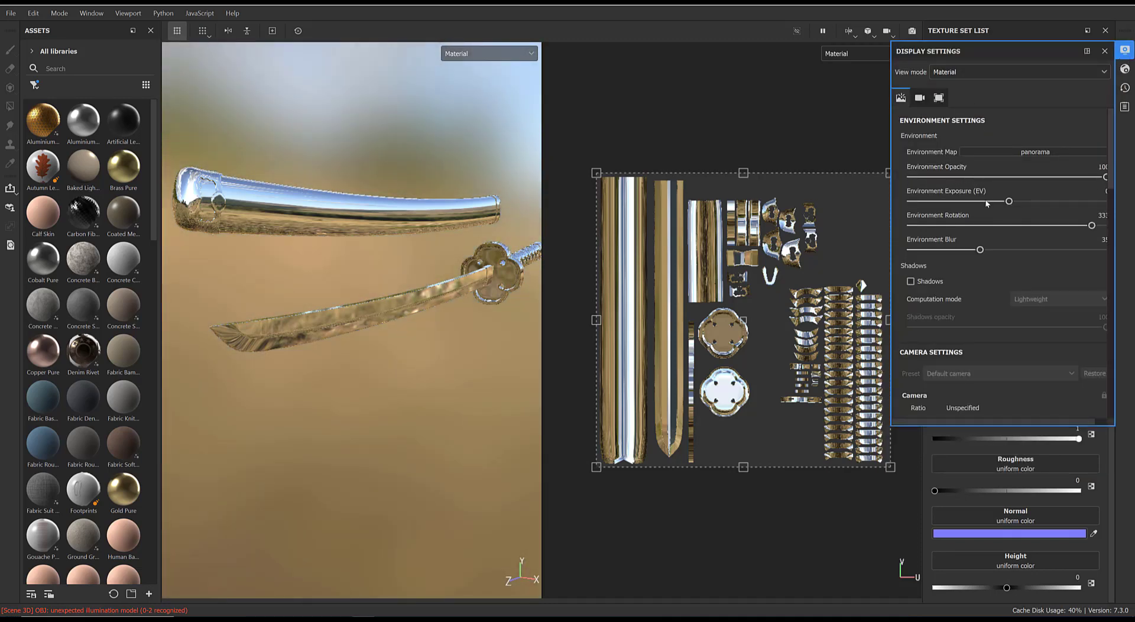
{"action": "left_click_drag", "start_coordinate": [979, 249], "coordinate": [898, 254]}
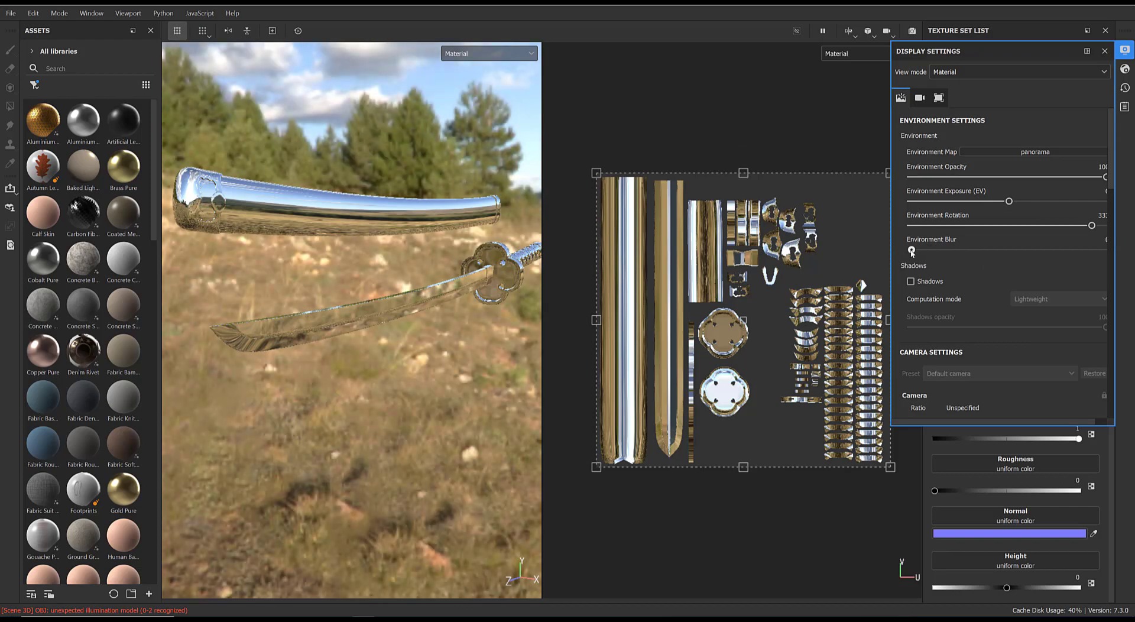
Rotate the environment to about 304 and hide its image from the background by lowering the environment opacity fully.
{"action": "right_click_drag", "start_coordinate": [535, 278], "coordinate": [573, 311], "text": "shift"}
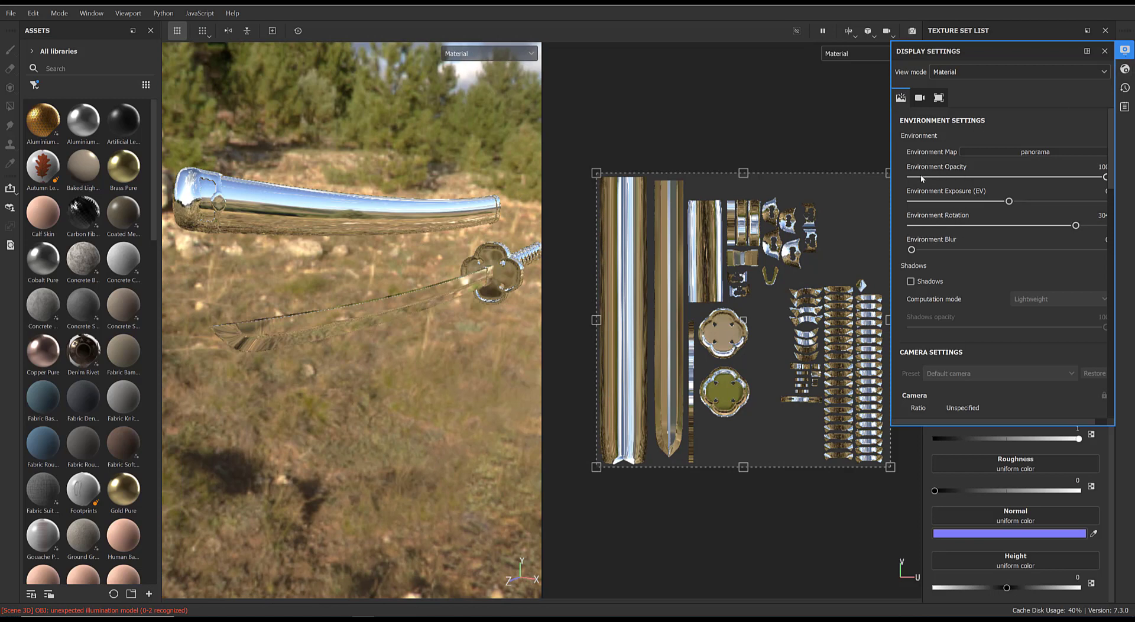
{"action": "left_click_drag", "start_coordinate": [920, 176], "coordinate": [878, 181]}
{"action": "left_click", "coordinate": [1130, 53]}
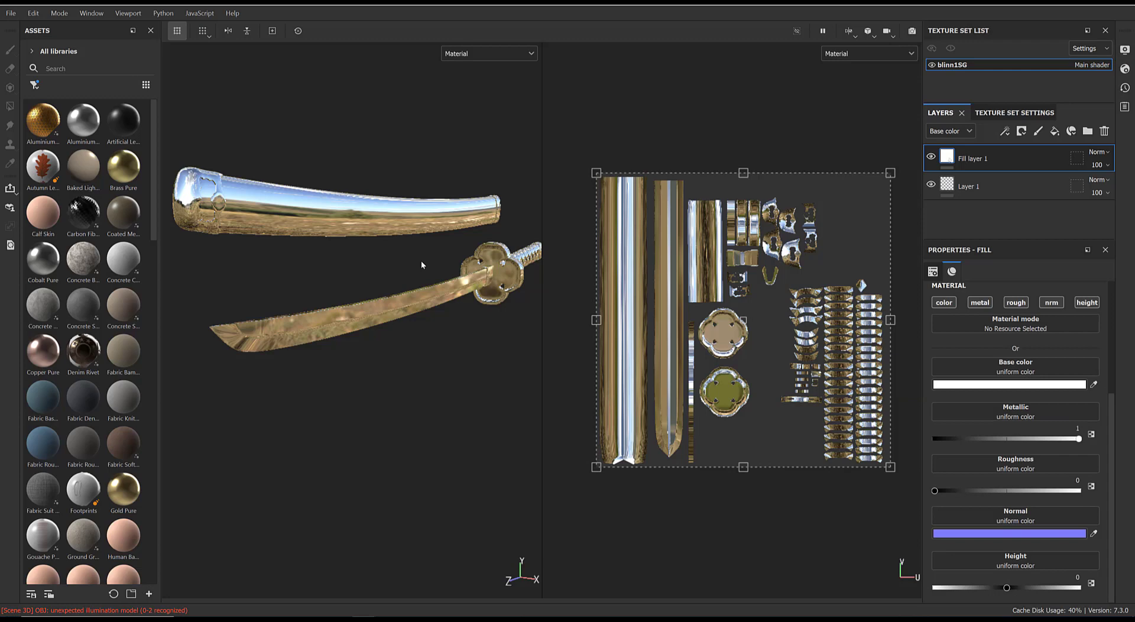
{"action": "mouse_move", "coordinate": [476, 314]}
{"action": "left_mouse_down", "text": "alt"}
{"action": "mouse_move", "coordinate": [458, 317]}
{"action": "mouse_move", "coordinate": [473, 321]}
{"action": "left_mouse_up", "text": "alt"}
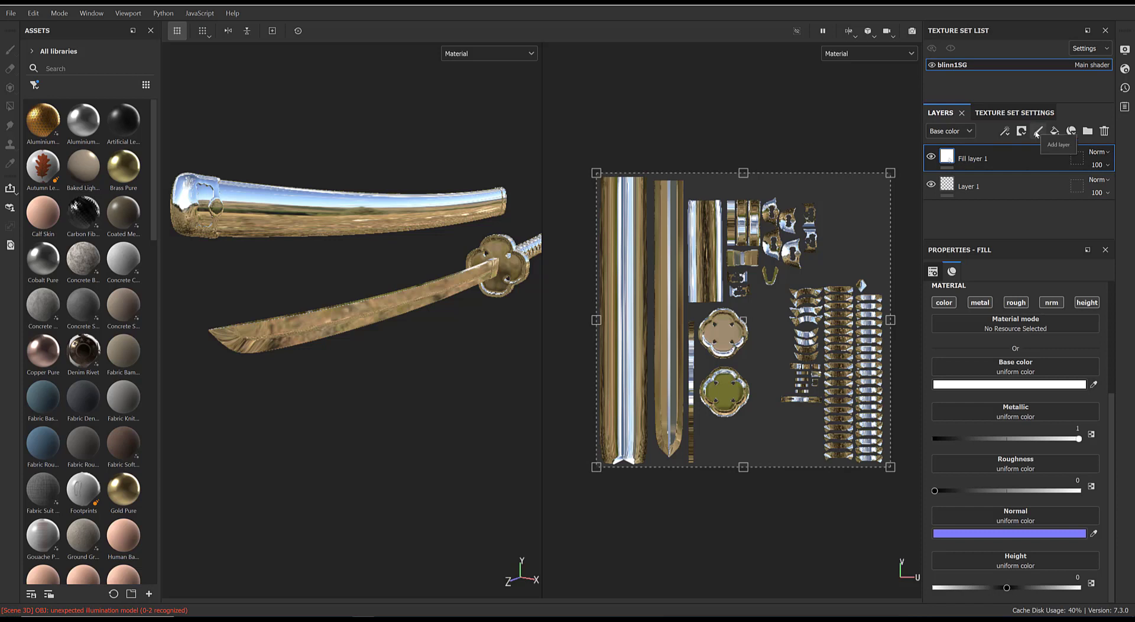
Add a paint layer above the fill layer and set the brush's base color to red FC0F0F.
{"action": "left_click", "coordinate": [1037, 132]}
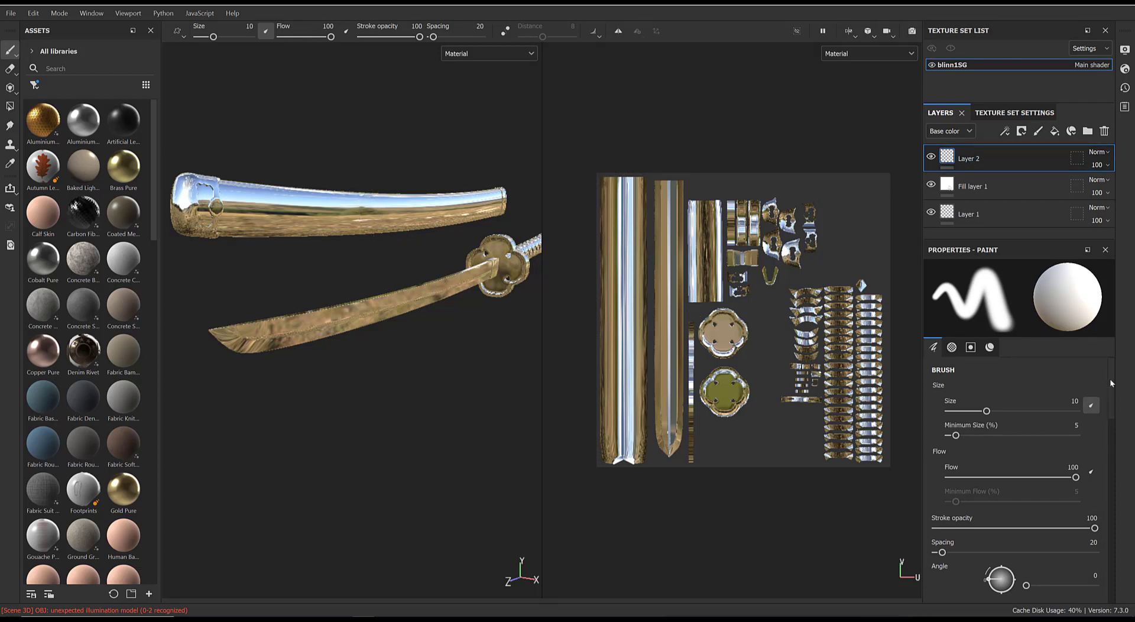
{"action": "left_click_drag", "start_coordinate": [1112, 390], "coordinate": [1113, 552]}
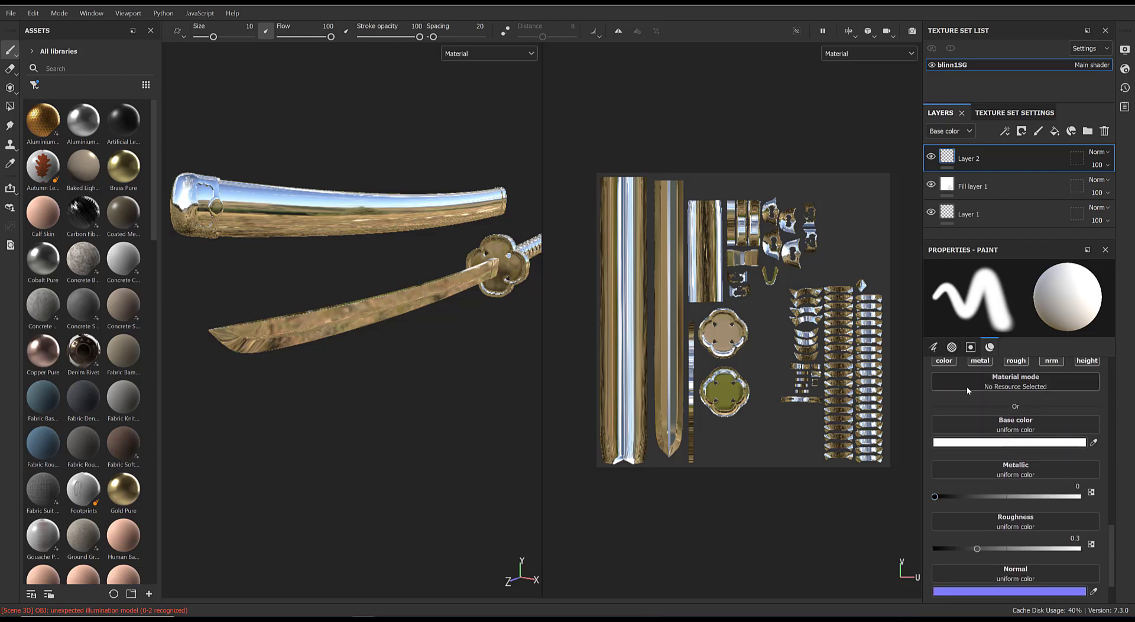
{"action": "left_click", "coordinate": [1004, 440]}
{"action": "left_click", "coordinate": [966, 322]}
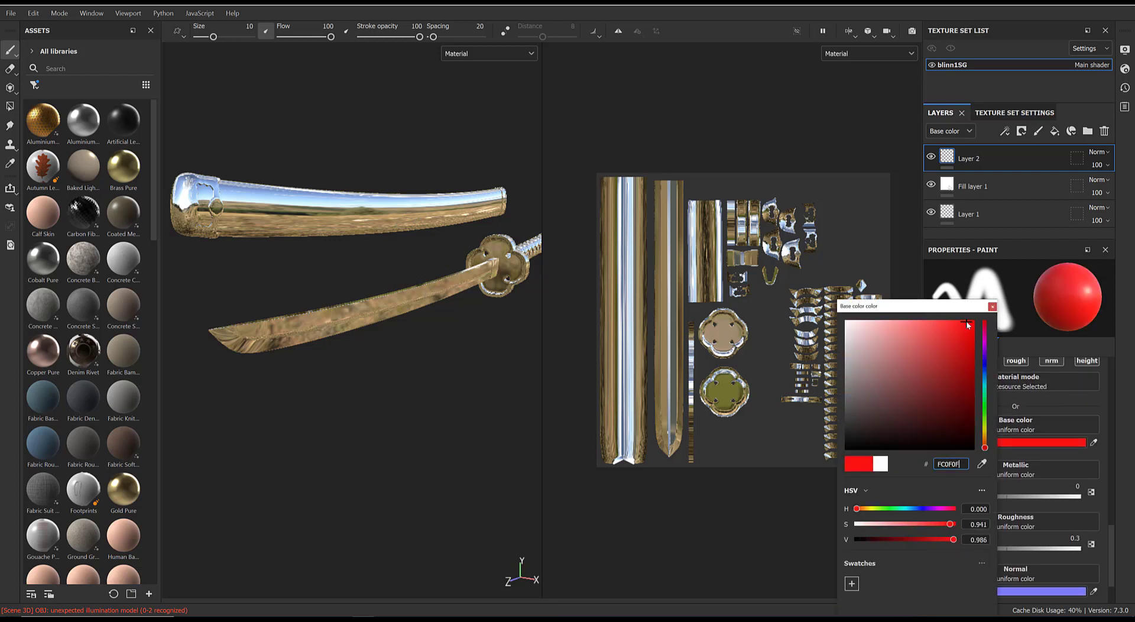
{"action": "left_click", "coordinate": [992, 306]}
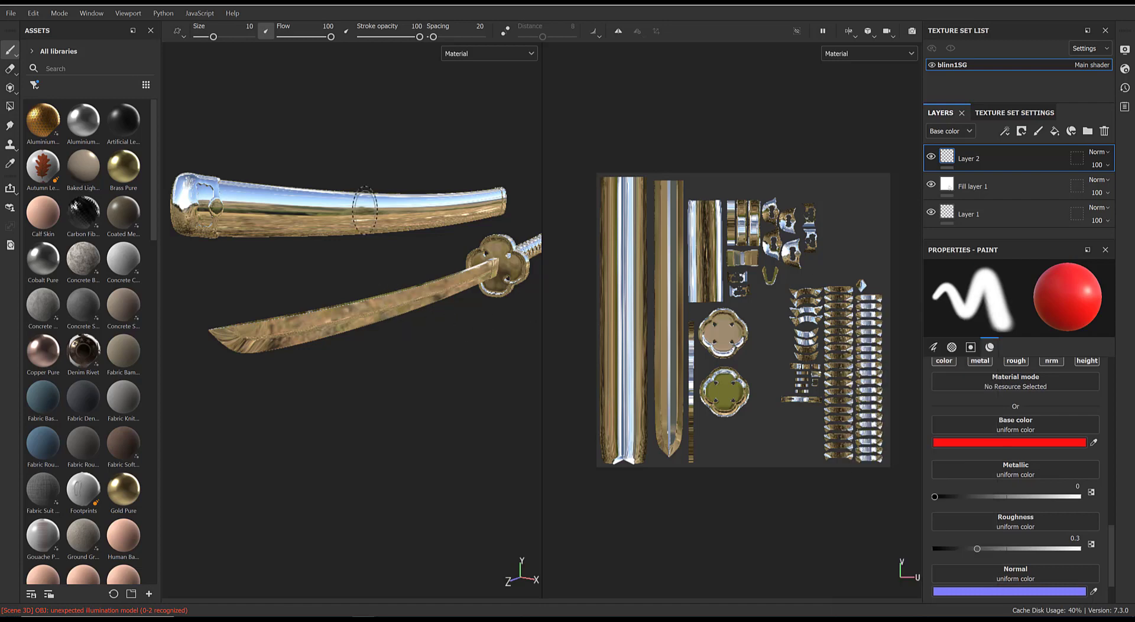
Paint red test strokes on the scabbard in the 3D view and on the UV layout in the 2D view.
{"action": "left_click", "coordinate": [339, 207]}
{"action": "mouse_move", "coordinate": [339, 207]}
{"action": "left_mouse_down"}
{"action": "mouse_move", "coordinate": [395, 204]}
{"action": "mouse_move", "coordinate": [384, 225]}
{"action": "left_mouse_up"}
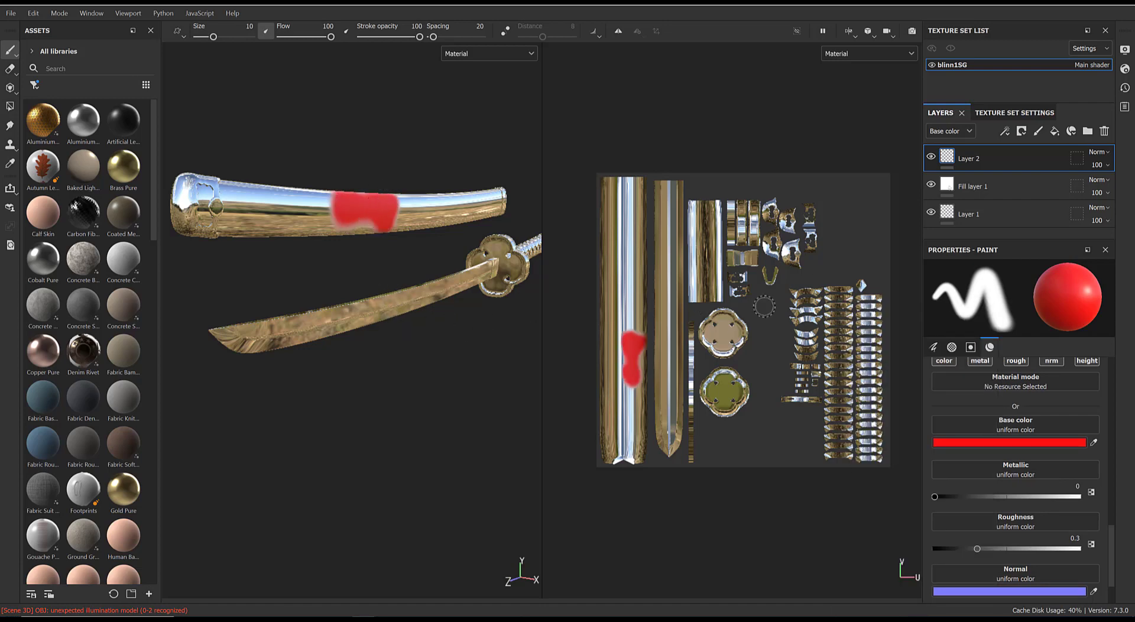
{"action": "scroll", "coordinate": [705, 236], "scroll_direction": "up", "scroll_amount": 1}
{"action": "right_click_drag", "start_coordinate": [705, 237], "coordinate": [778, 337], "text": "alt"}
{"action": "mouse_move", "coordinate": [717, 248]}
{"action": "left_mouse_down"}
{"action": "mouse_move", "coordinate": [730, 275]}
{"action": "mouse_move", "coordinate": [709, 295]}
{"action": "left_mouse_up"}
Delete the red paint layer and view the plain metallic katana from another angle.
{"action": "left_click_drag", "start_coordinate": [436, 270], "coordinate": [418, 304], "text": "alt"}
{"action": "right_click_drag", "start_coordinate": [418, 304], "coordinate": [331, 272], "text": "alt"}
{"action": "middle_click_drag", "start_coordinate": [331, 272], "coordinate": [439, 246], "text": "alt"}
{"action": "left_click", "coordinate": [1104, 131]}
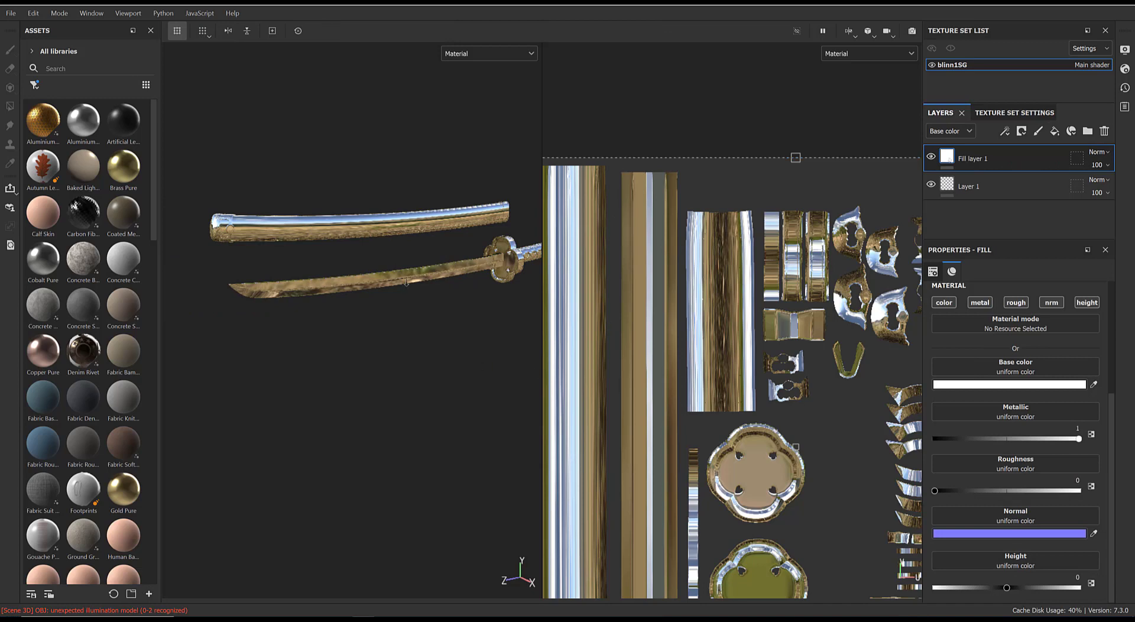
{"action": "right_click_drag", "start_coordinate": [406, 282], "coordinate": [412, 293], "text": "alt"}
{"action": "middle_click_drag", "start_coordinate": [413, 293], "coordinate": [445, 325], "text": "alt"}
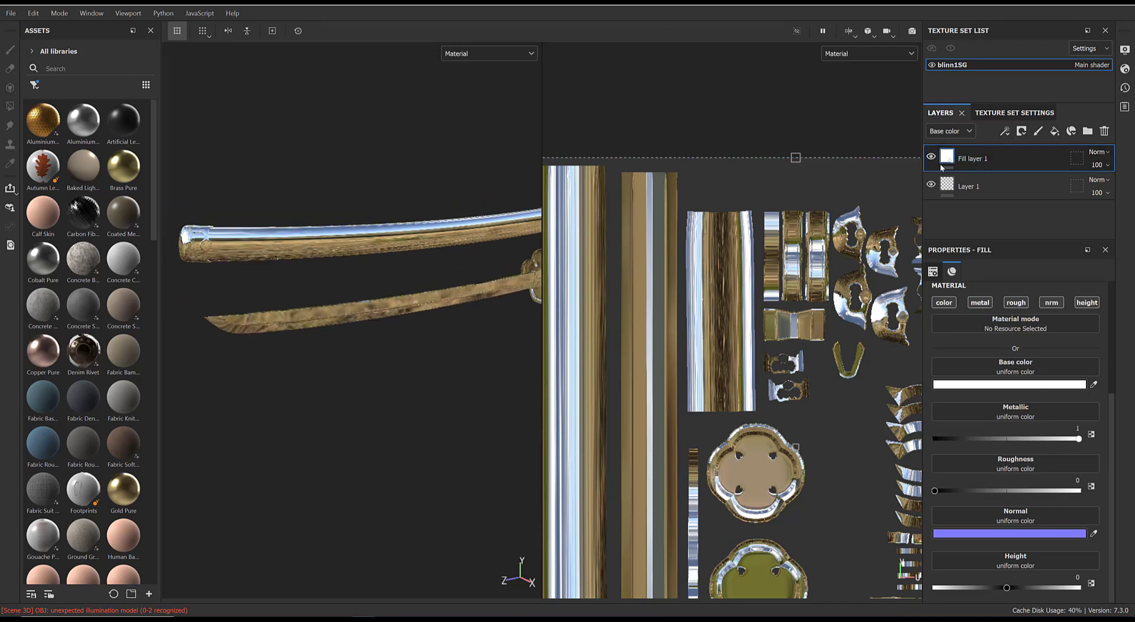
{"action": "left_click_drag", "start_coordinate": [438, 349], "coordinate": [384, 290], "text": "alt"}
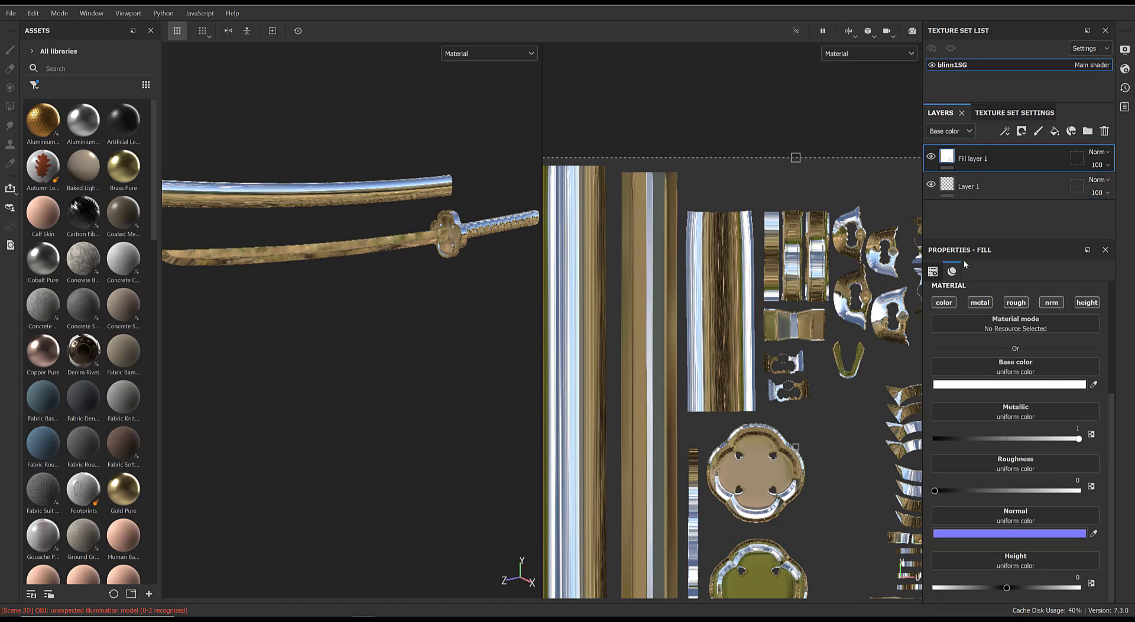
Set the fill layer's roughness to 0 once more and widen the 3D view to show the whole katana.
{"action": "mouse_move", "coordinate": [1109, 462]}
{"action": "left_mouse_down"}
{"action": "mouse_move", "coordinate": [1110, 406]}
{"action": "mouse_move", "coordinate": [1110, 451]}
{"action": "left_mouse_up"}
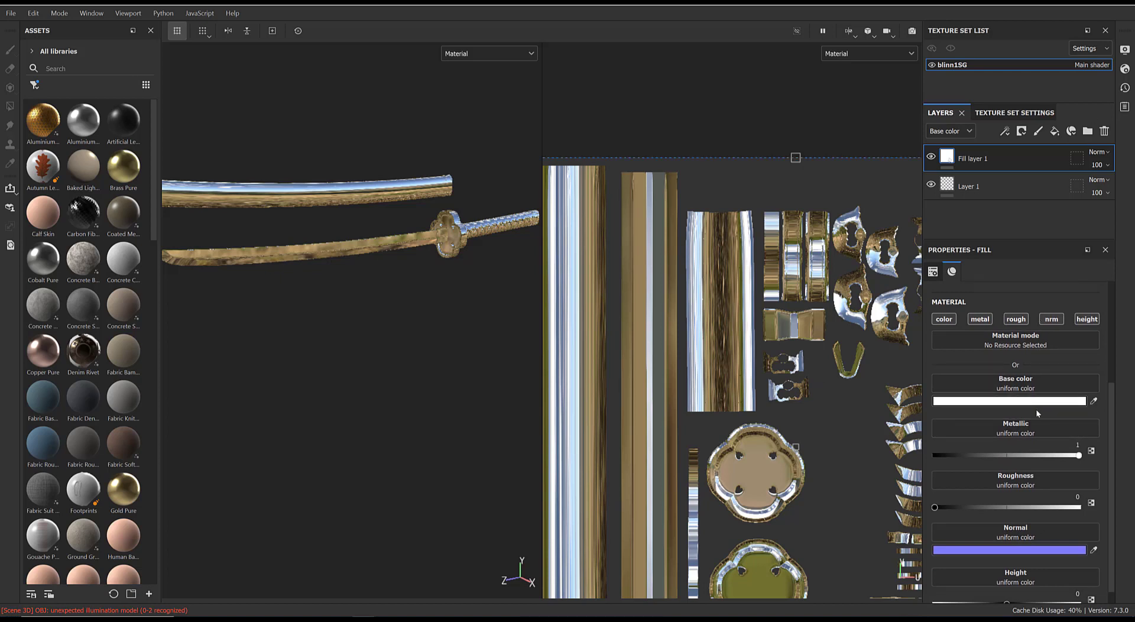
{"action": "left_click_drag", "start_coordinate": [956, 510], "coordinate": [918, 508]}
{"action": "middle_click_drag", "start_coordinate": [351, 296], "coordinate": [362, 302], "text": "alt"}
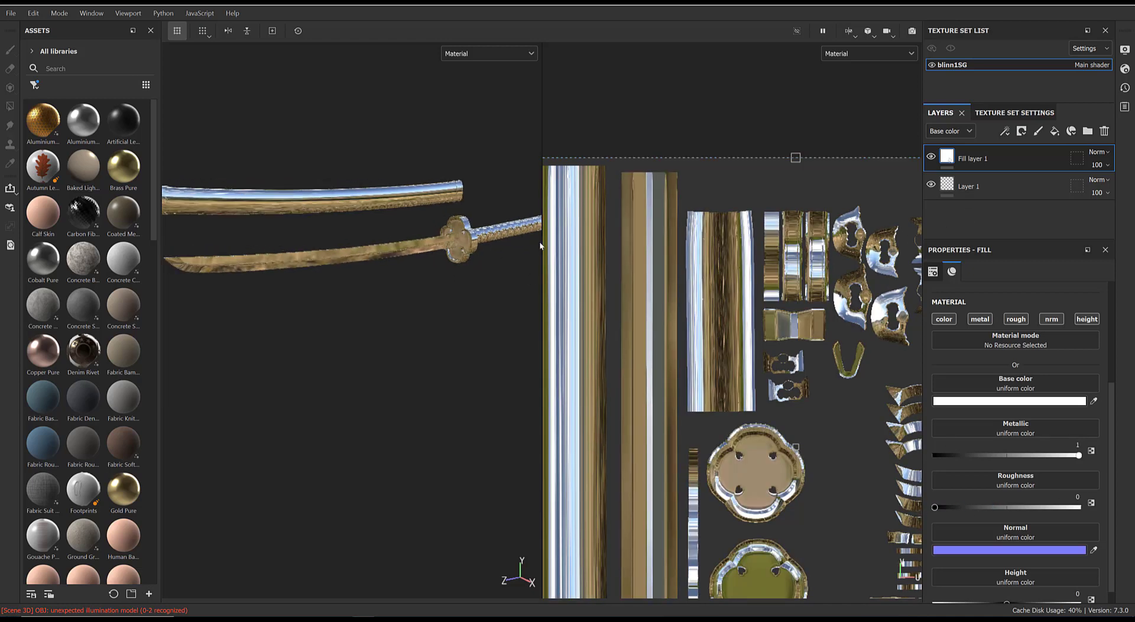
{"action": "left_click_drag", "start_coordinate": [542, 242], "coordinate": [734, 243]}
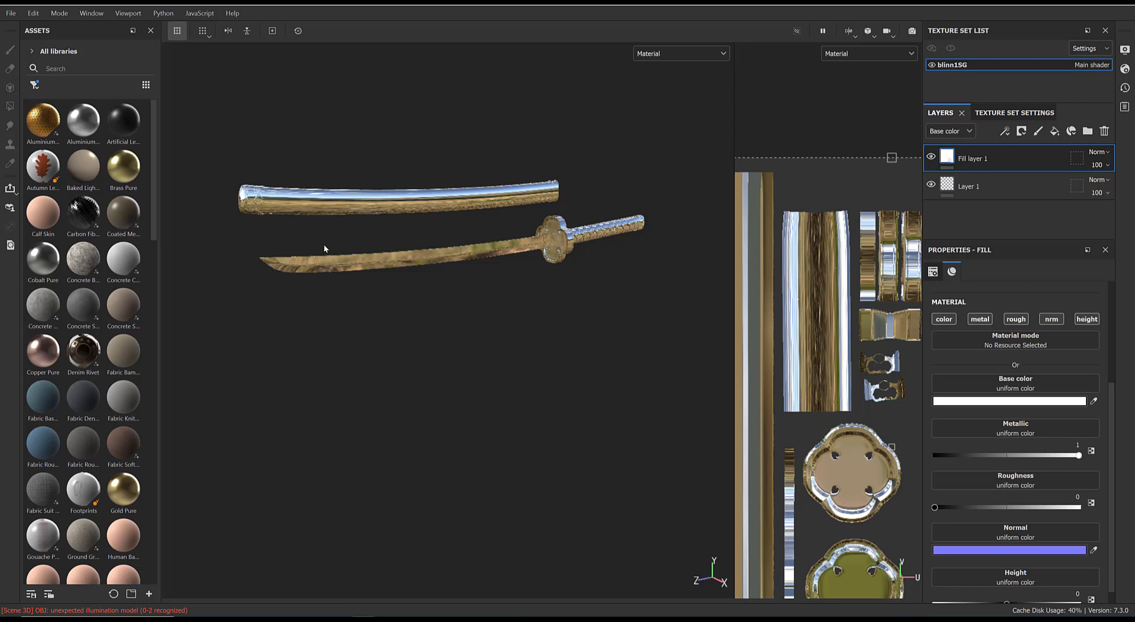
Add a black mask to the fill layer and resize the views to show the full UV layout beside the model.
{"action": "right_click", "coordinate": [1005, 152]}
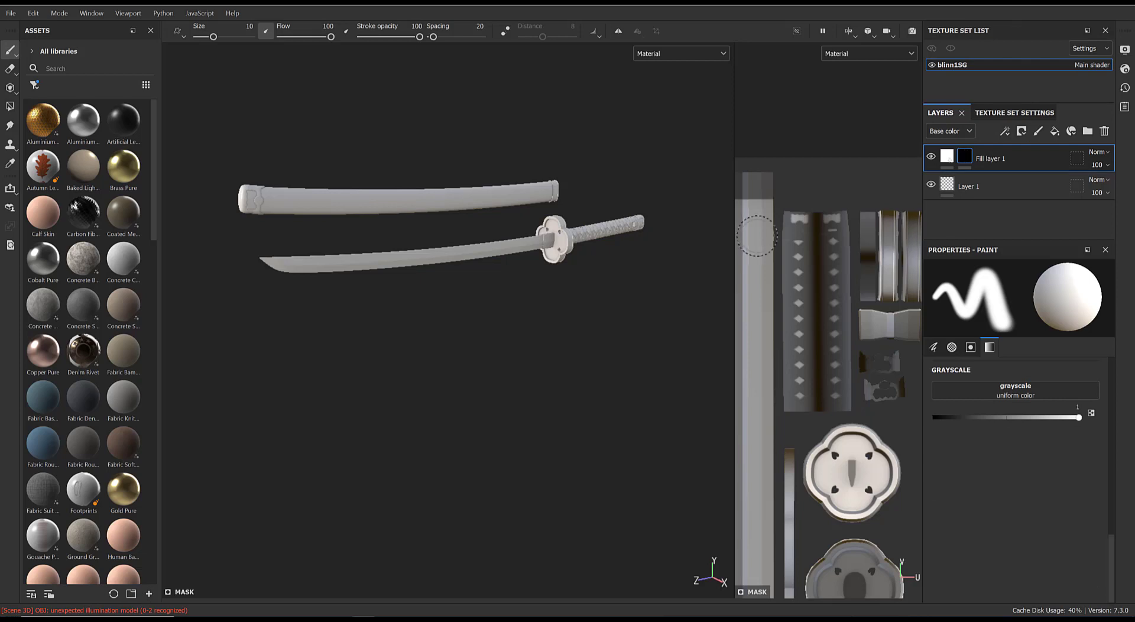
{"action": "left_click_drag", "start_coordinate": [734, 225], "coordinate": [547, 207]}
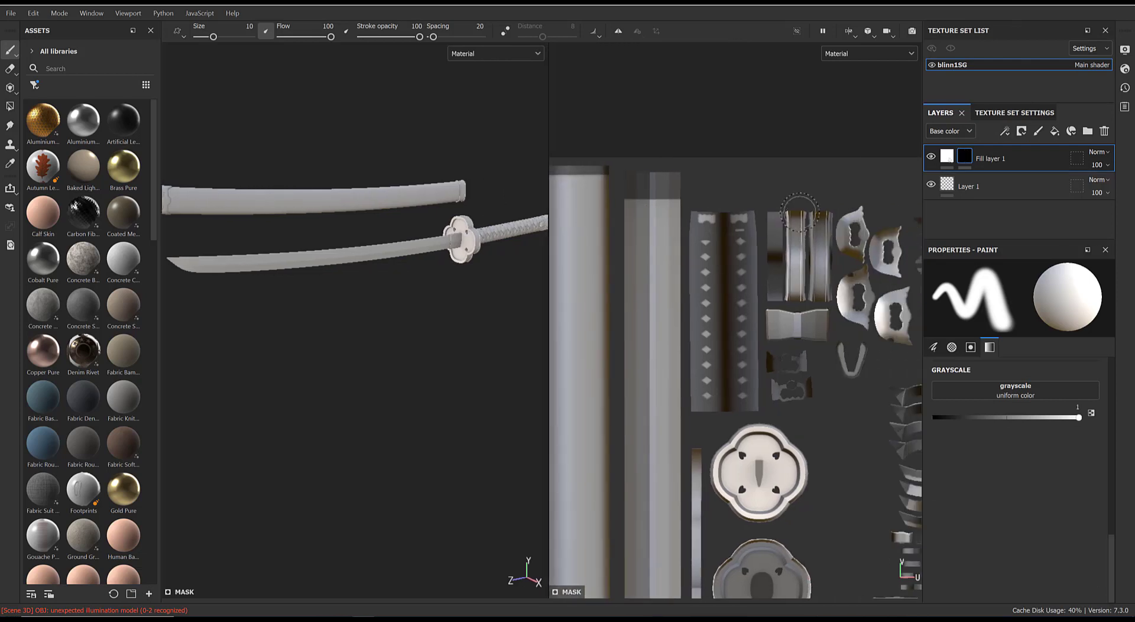
{"action": "scroll", "coordinate": [795, 223], "scroll_direction": "down", "scroll_amount": 5}
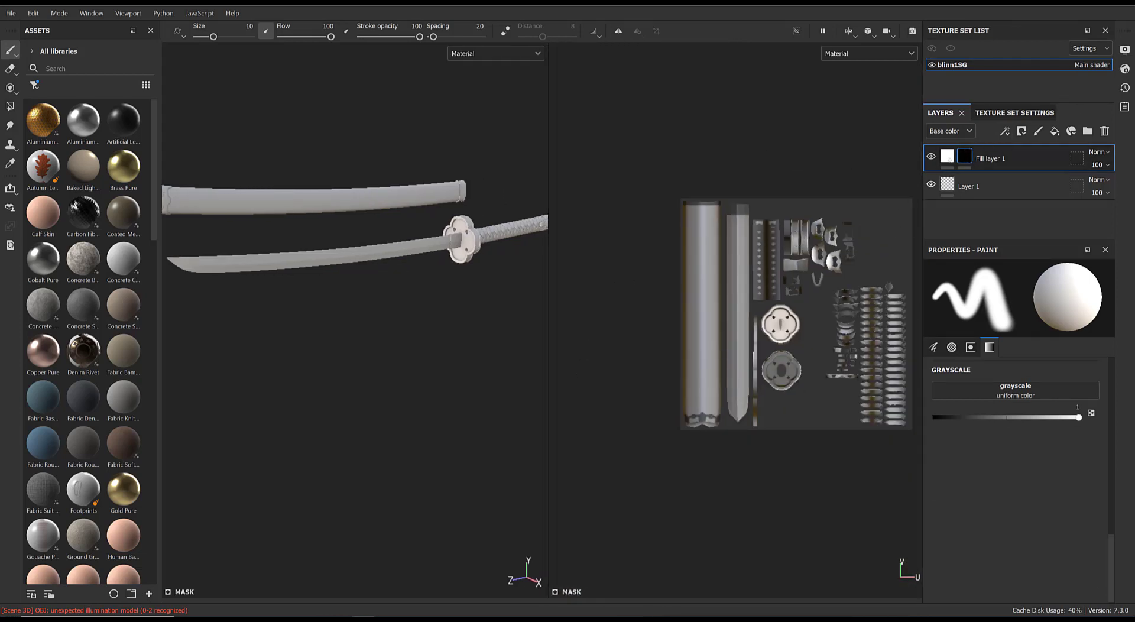
{"action": "middle_click_drag", "start_coordinate": [746, 236], "coordinate": [711, 236], "text": "alt"}
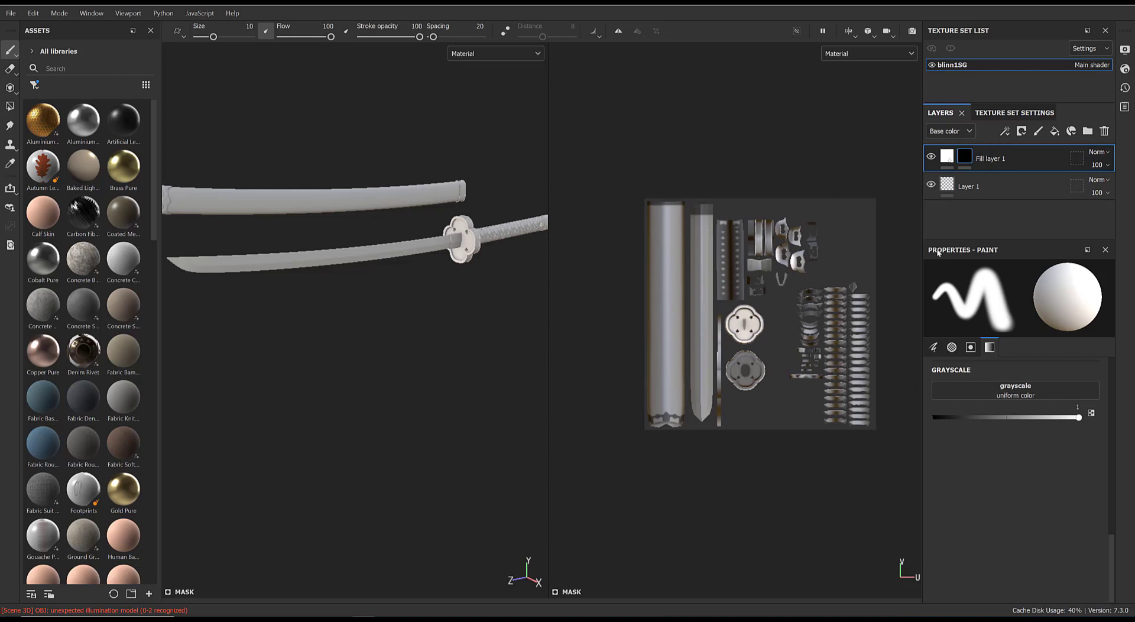
Add a Paint effect to the fill layer's black mask.
{"action": "scroll", "coordinate": [1062, 434], "scroll_direction": "up", "scroll_amount": 3}
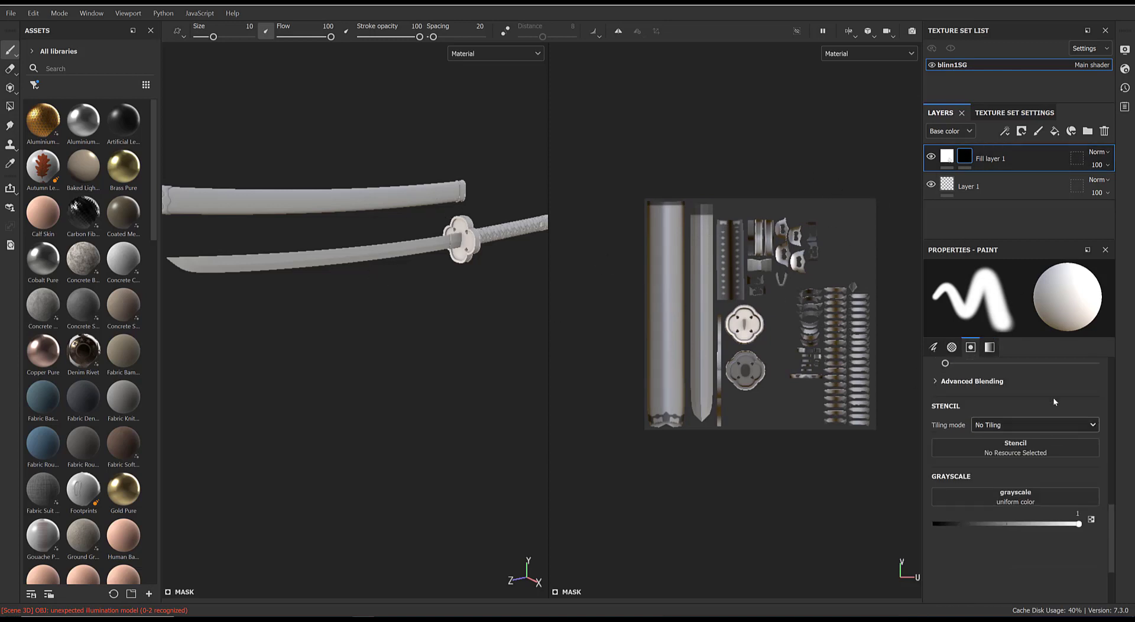
{"action": "right_click", "coordinate": [970, 159]}
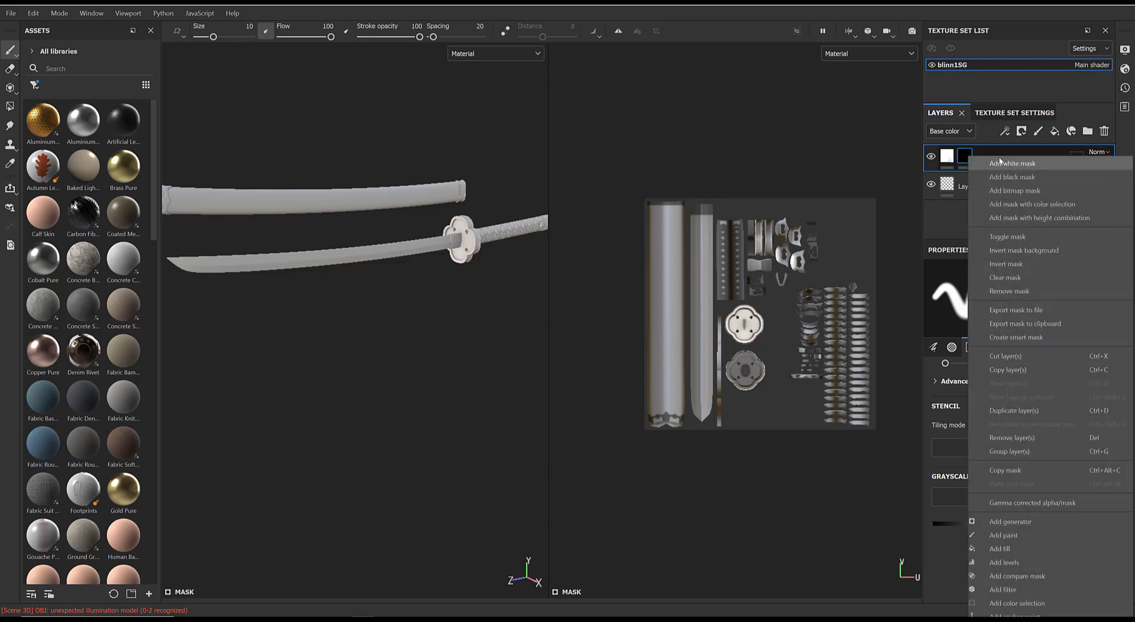
{"action": "left_click", "coordinate": [1025, 535]}
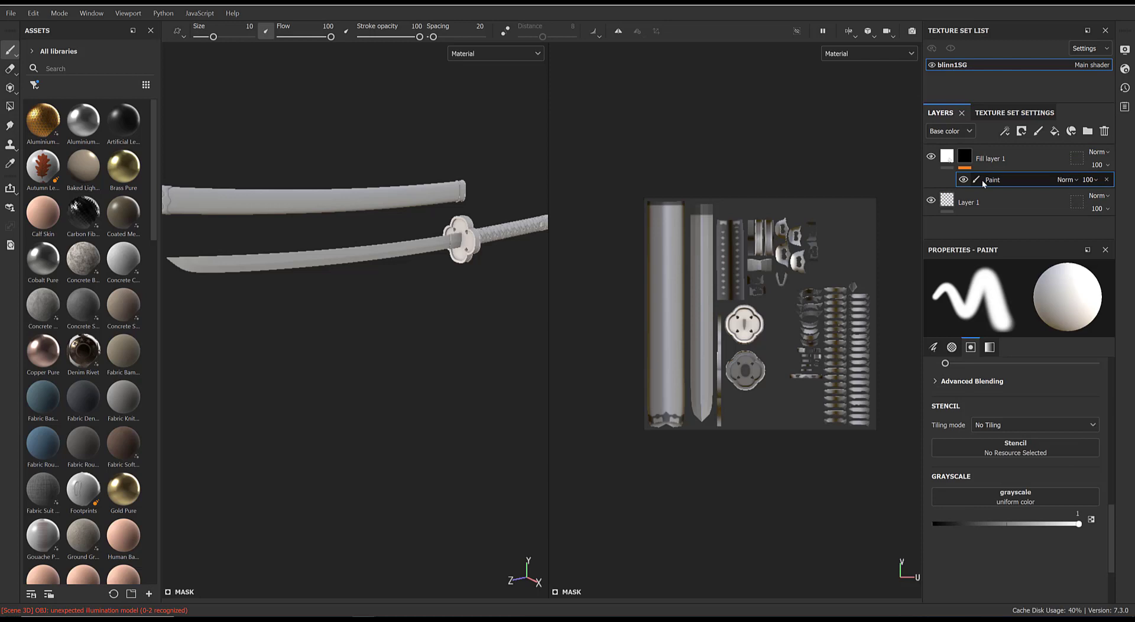
Paint a stroke with grayscale 1 on the mask along the middle of the scabbard to reveal the metal fill.
{"action": "scroll", "coordinate": [336, 246], "scroll_direction": "up", "scroll_amount": 5}
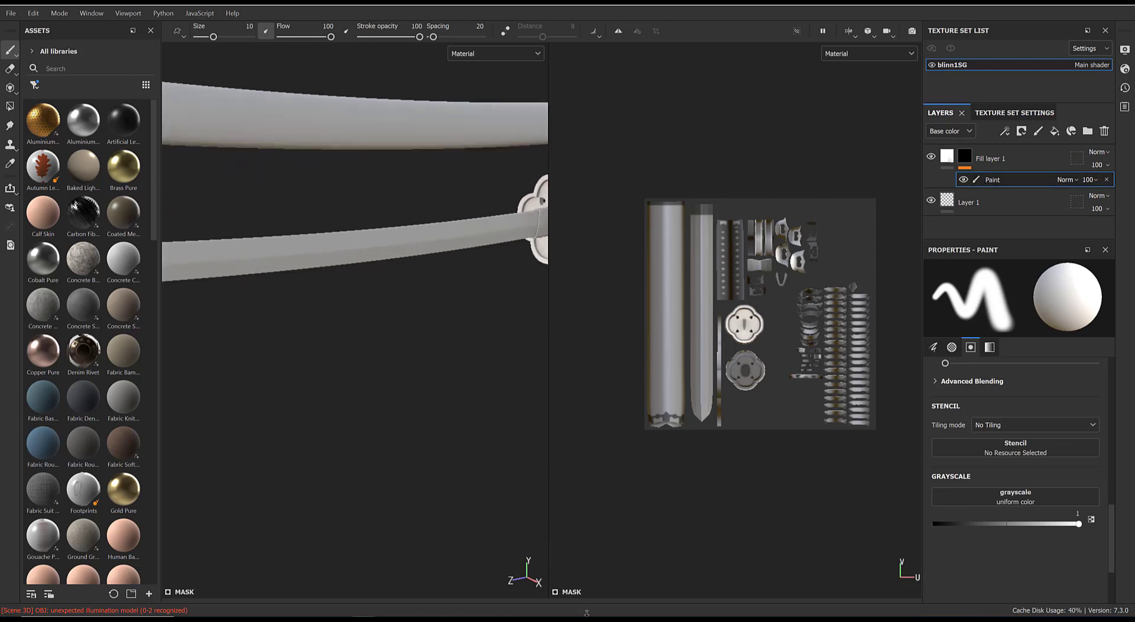
{"action": "left_click_drag", "start_coordinate": [425, 328], "coordinate": [388, 328]}
{"action": "key", "text": "ctrl+z"}
{"action": "right_click_drag", "start_coordinate": [487, 397], "coordinate": [329, 305], "text": "alt"}
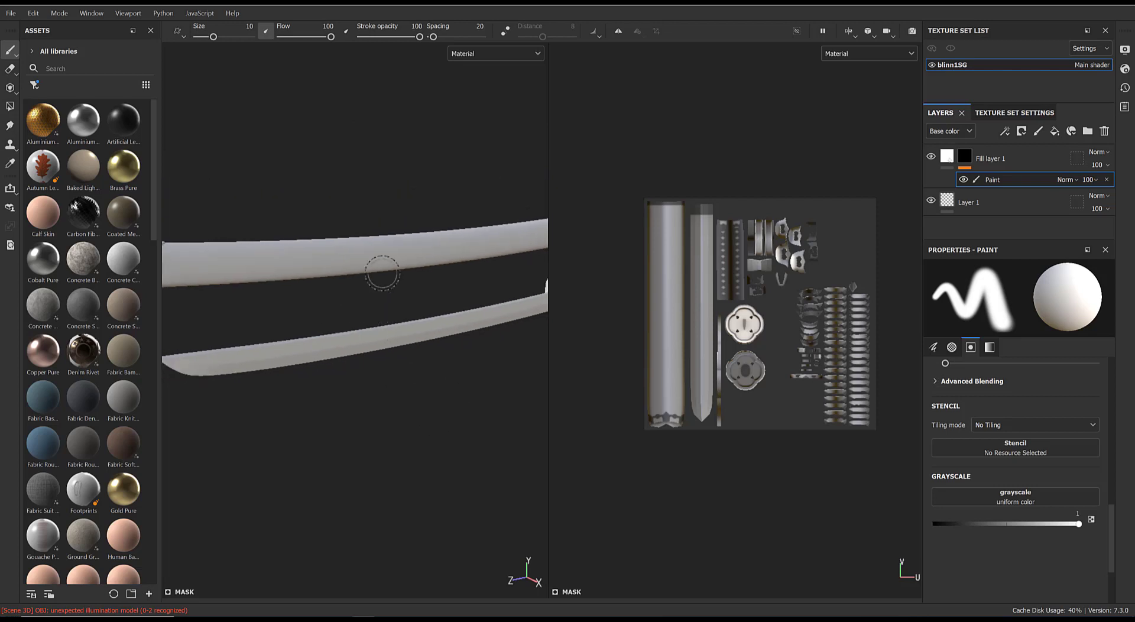
{"action": "left_click_drag", "start_coordinate": [345, 258], "coordinate": [509, 232]}
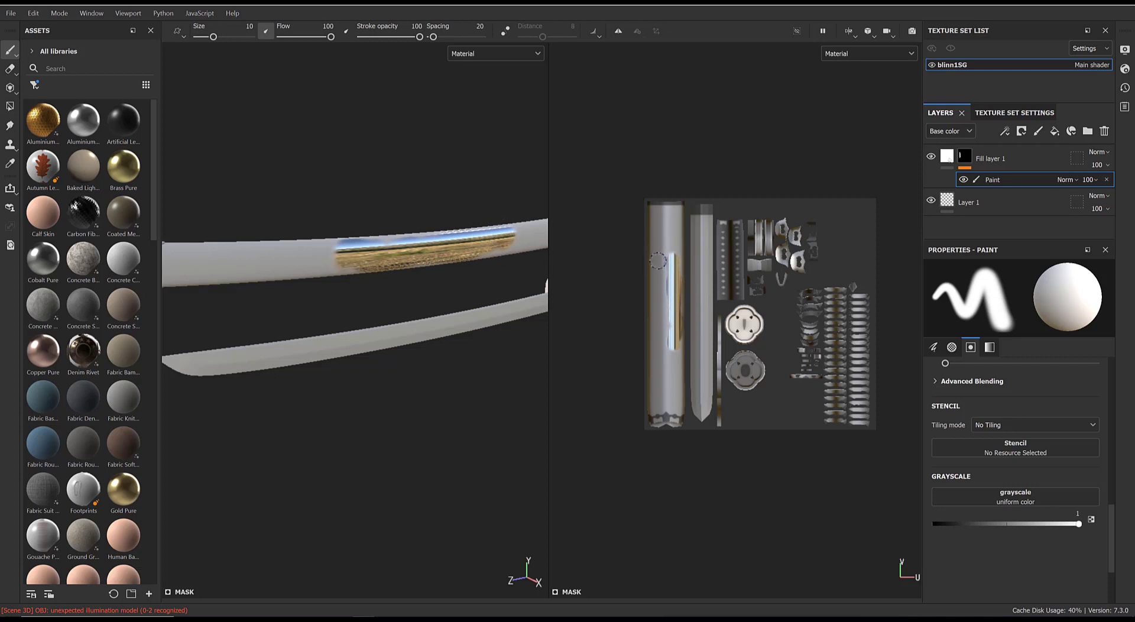
Undo the paint strokes on the scabbard mask.
{"action": "left_click", "coordinate": [307, 250]}
{"action": "key", "text": "ctrl+z"}
{"action": "key", "text": "ctrl+z"}
{"action": "scroll", "coordinate": [390, 353], "scroll_direction": "down", "scroll_amount": 2}
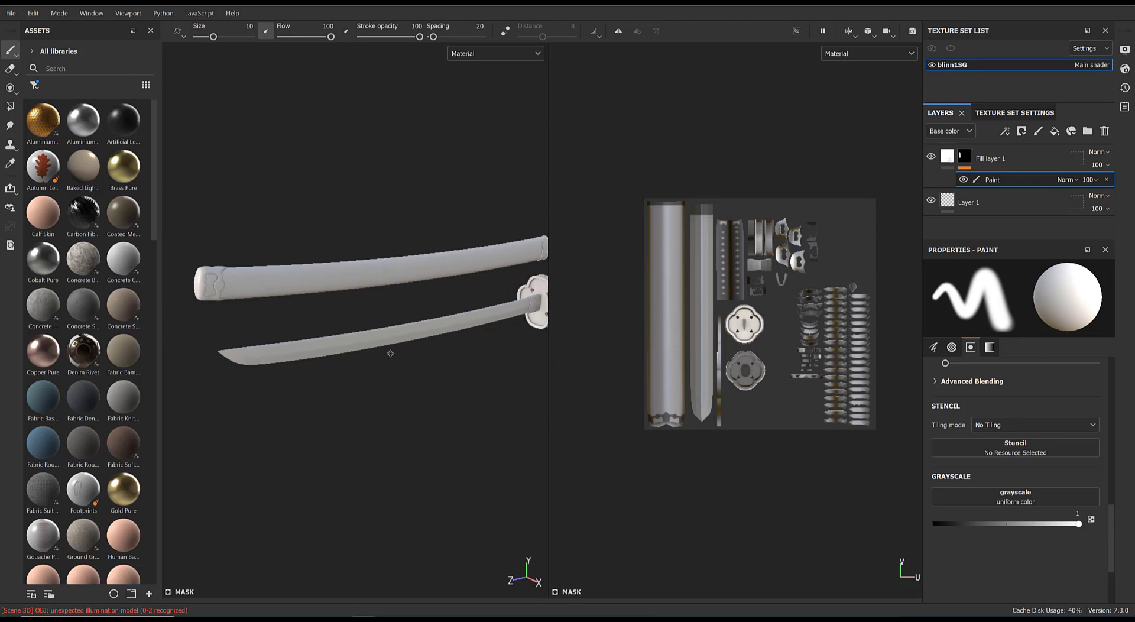
{"action": "middle_click_drag", "start_coordinate": [390, 352], "coordinate": [336, 355], "text": "alt"}
{"action": "right_click_drag", "start_coordinate": [415, 372], "coordinate": [350, 336], "text": "alt"}
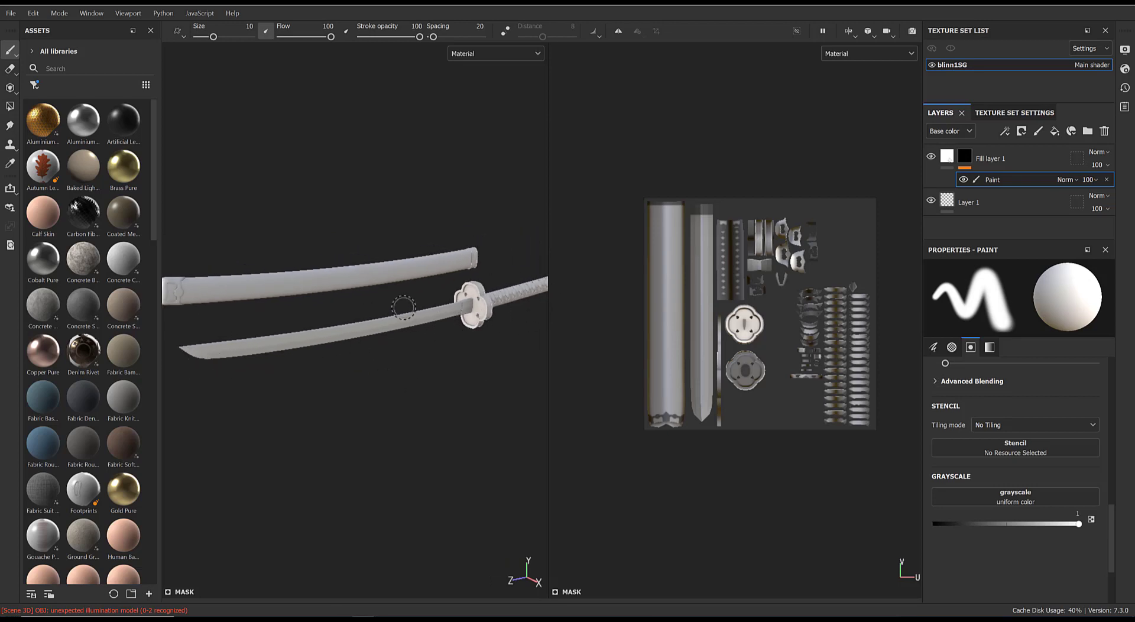
Reveal the metal on the whole blade using Polygon Fill in mesh fill mode with color 1 on the mask.
{"action": "left_click", "coordinate": [10, 107]}
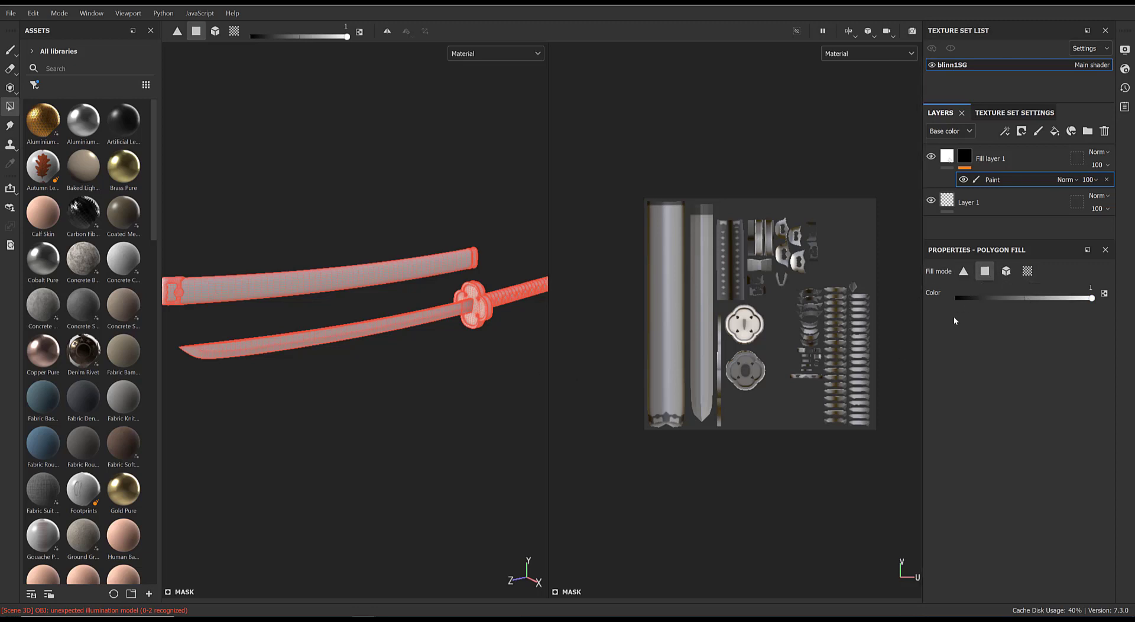
{"action": "left_click", "coordinate": [1007, 271]}
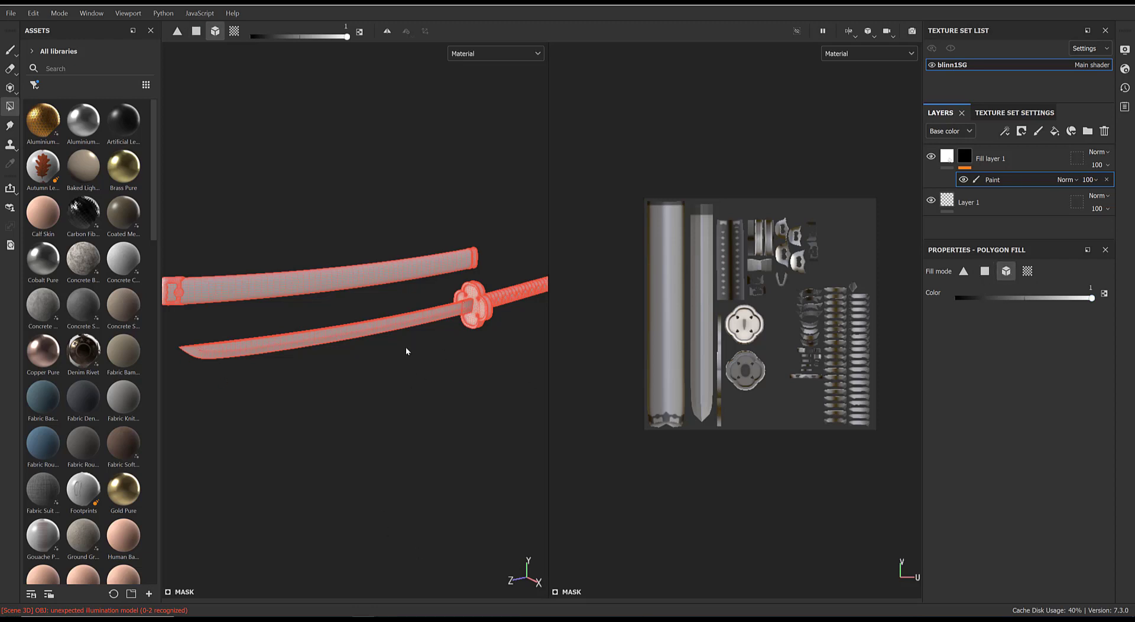
{"action": "left_click", "coordinate": [335, 337]}
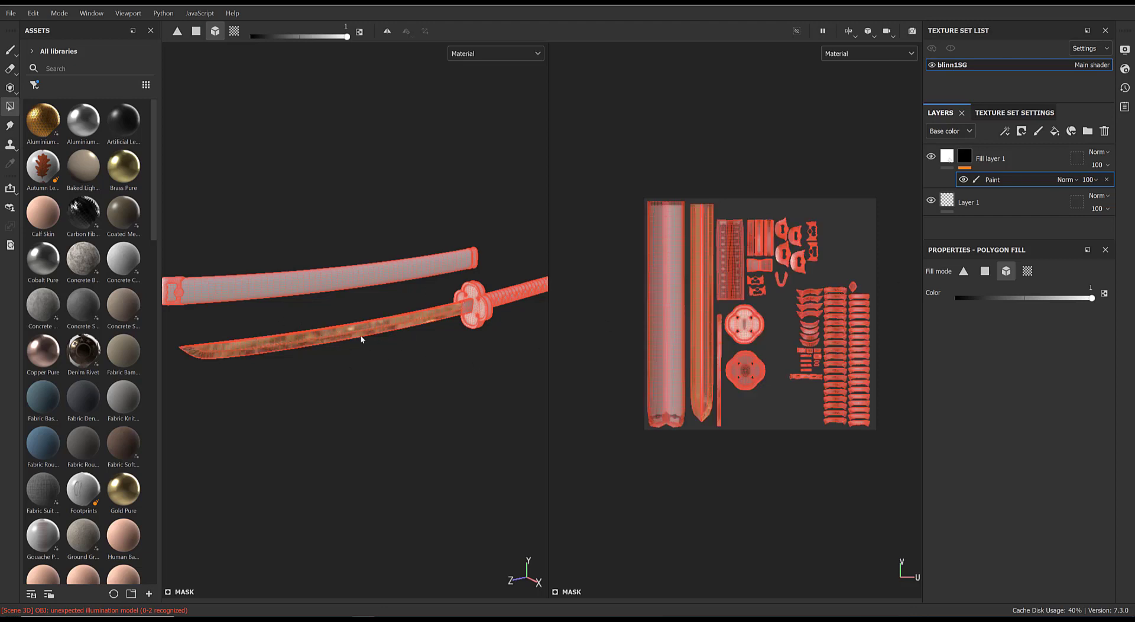
{"action": "right_click_drag", "start_coordinate": [365, 392], "coordinate": [433, 453], "text": "alt"}
{"action": "left_click_drag", "start_coordinate": [434, 456], "coordinate": [413, 406], "text": "alt"}
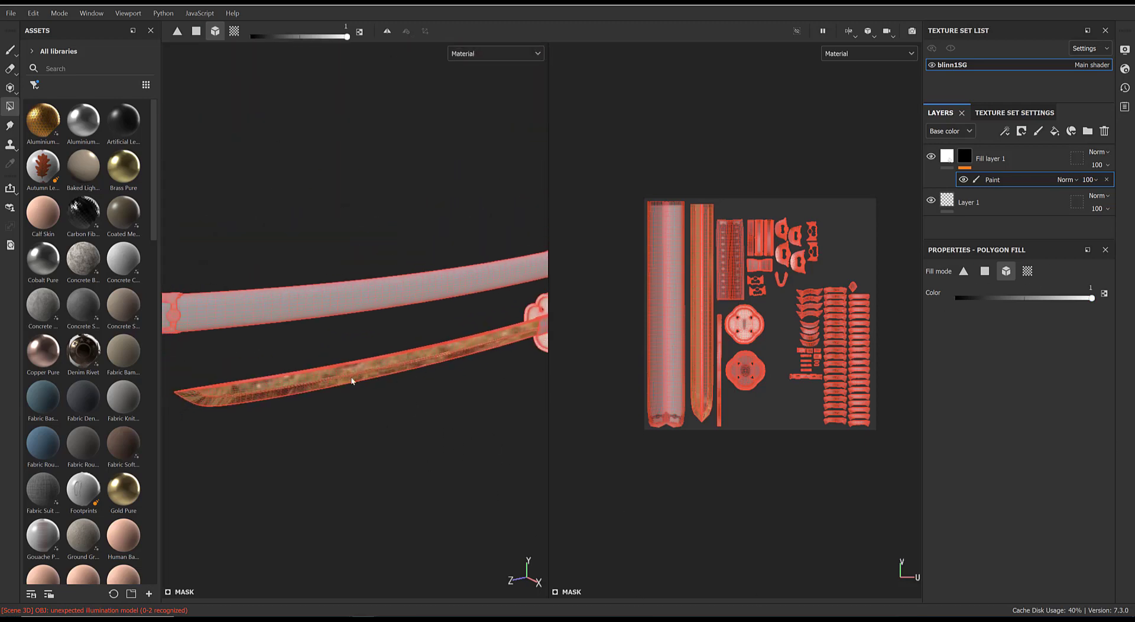
Try filling a strip of scabbard faces in quad fill mode, and undo it.
{"action": "left_click", "coordinate": [986, 273]}
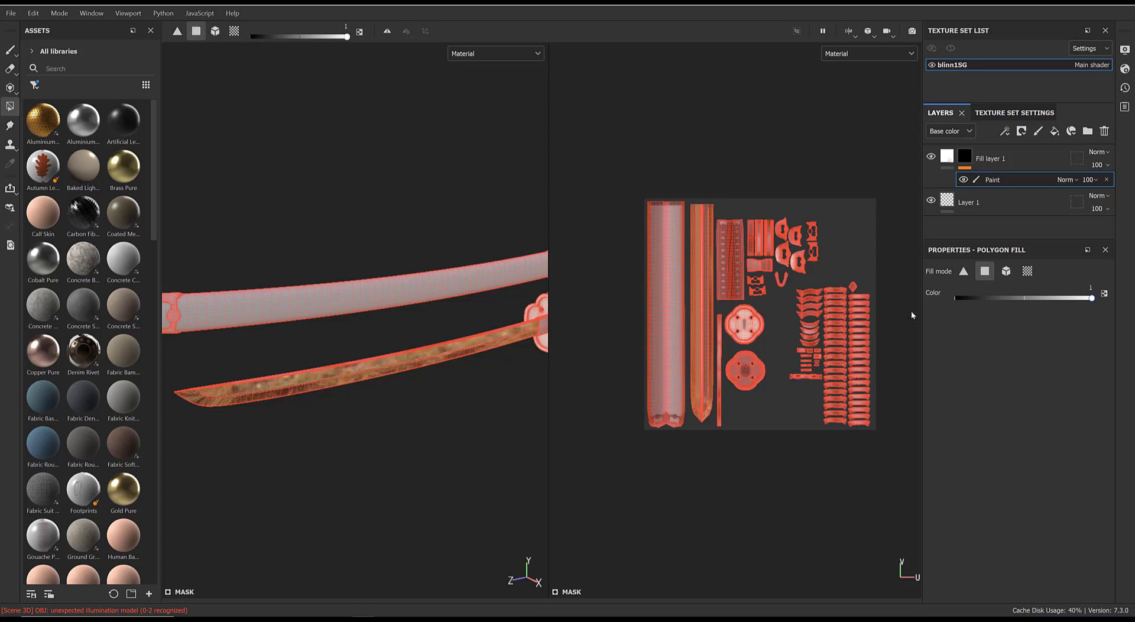
{"action": "mouse_move", "coordinate": [284, 315]}
{"action": "left_mouse_down"}
{"action": "mouse_move", "coordinate": [359, 324]}
{"action": "mouse_move", "coordinate": [414, 300]}
{"action": "left_mouse_up"}
{"action": "key", "text": "ctrl+z"}
Enlarge the 3D view and set the roughness of the metal fill layer to 0.0637.
{"action": "left_click_drag", "start_coordinate": [549, 254], "coordinate": [642, 256]}
{"action": "left_click_drag", "start_coordinate": [526, 372], "coordinate": [390, 340], "text": "alt"}
{"action": "left_click", "coordinate": [948, 158]}
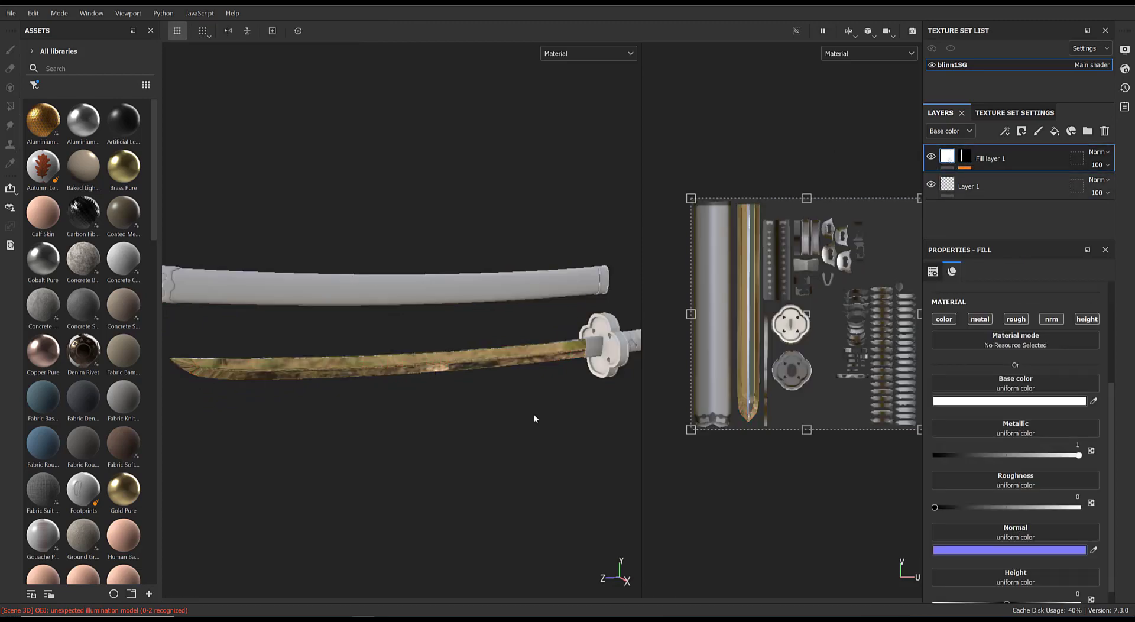
{"action": "left_click_drag", "start_coordinate": [534, 418], "coordinate": [534, 336], "text": "alt"}
{"action": "scroll", "coordinate": [1040, 402], "scroll_direction": "down", "scroll_amount": 1}
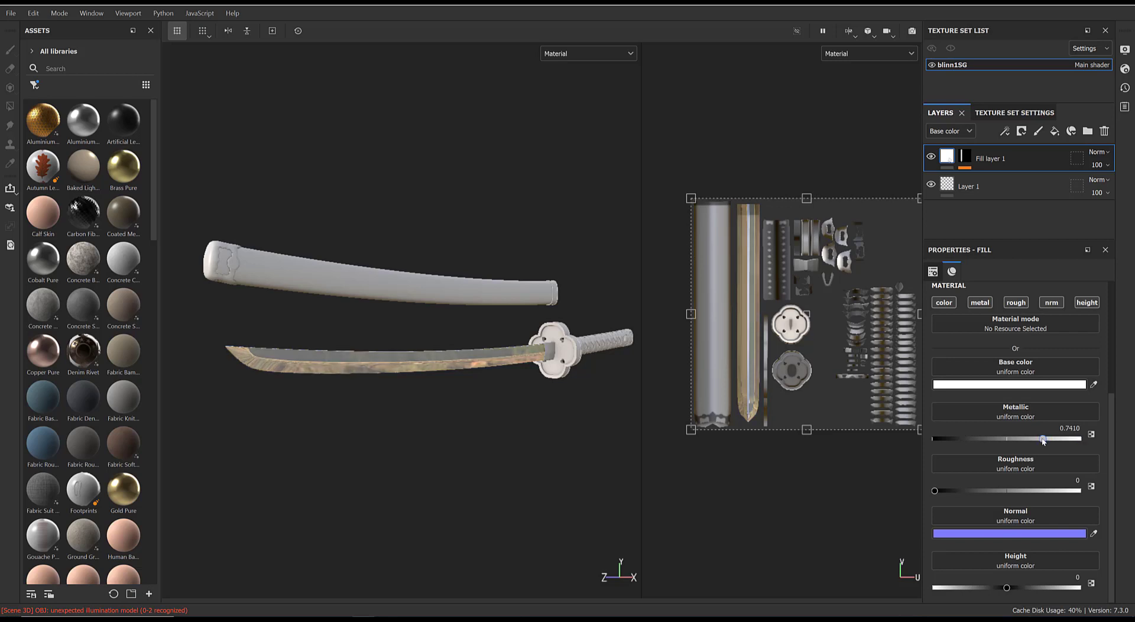
{"action": "left_click", "coordinate": [940, 491]}
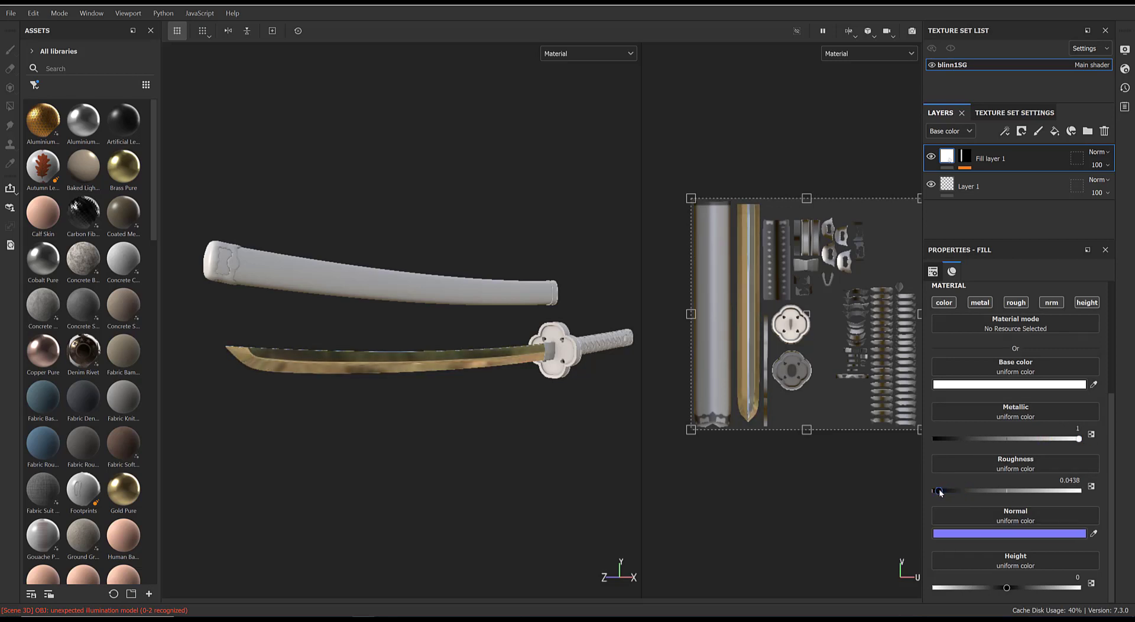
{"action": "left_click_drag", "start_coordinate": [939, 493], "coordinate": [943, 491]}
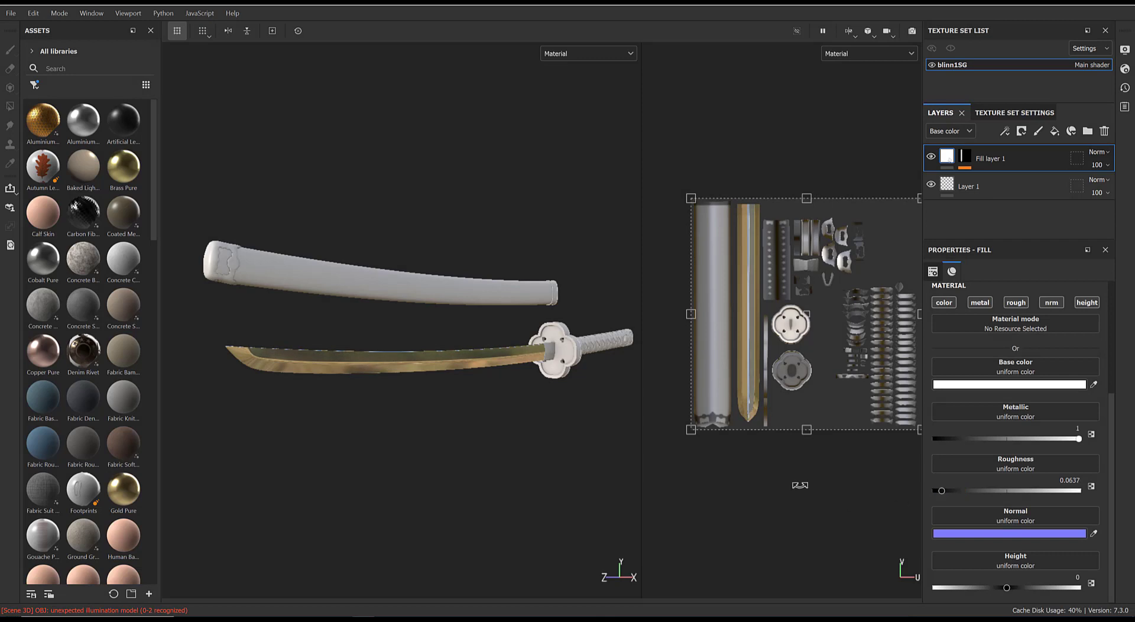
Create a folder in the layer stack and move the metal fill layer into it.
{"action": "scroll", "coordinate": [444, 363], "scroll_direction": "up", "scroll_amount": 10}
{"action": "left_click_drag", "start_coordinate": [443, 363], "coordinate": [447, 399], "text": "alt"}
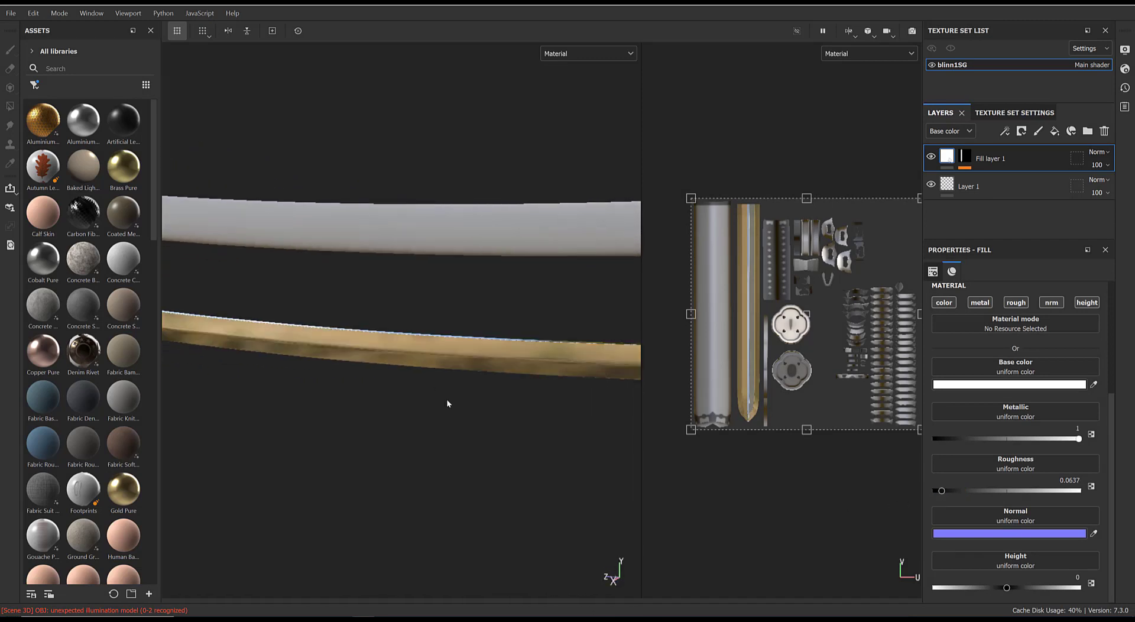
{"action": "middle_click_drag", "start_coordinate": [447, 399], "coordinate": [319, 373], "text": "alt"}
{"action": "scroll", "coordinate": [331, 373], "scroll_direction": "down", "scroll_amount": 3}
{"action": "left_click_drag", "start_coordinate": [426, 340], "coordinate": [447, 349], "text": "alt"}
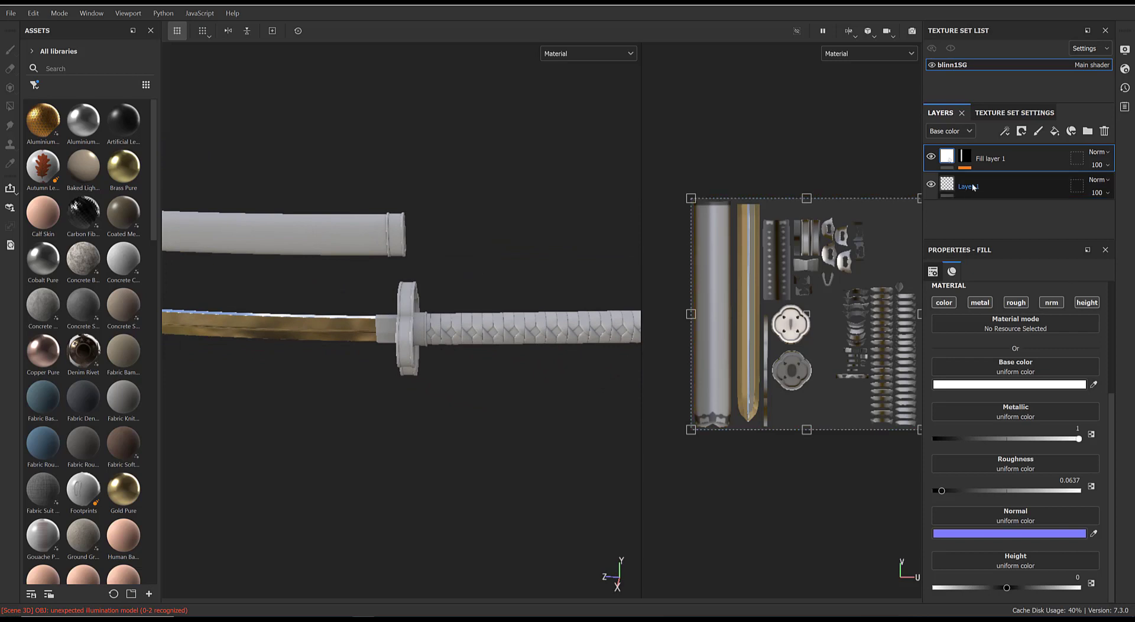
{"action": "double_click", "coordinate": [989, 159]}
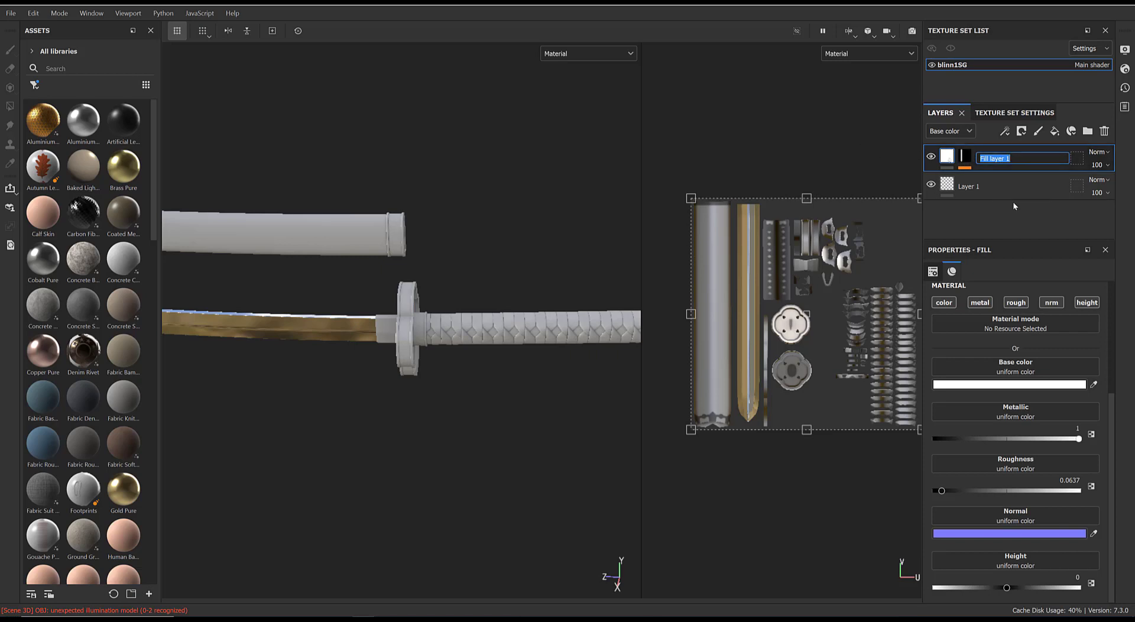
{"action": "left_click", "coordinate": [1013, 225]}
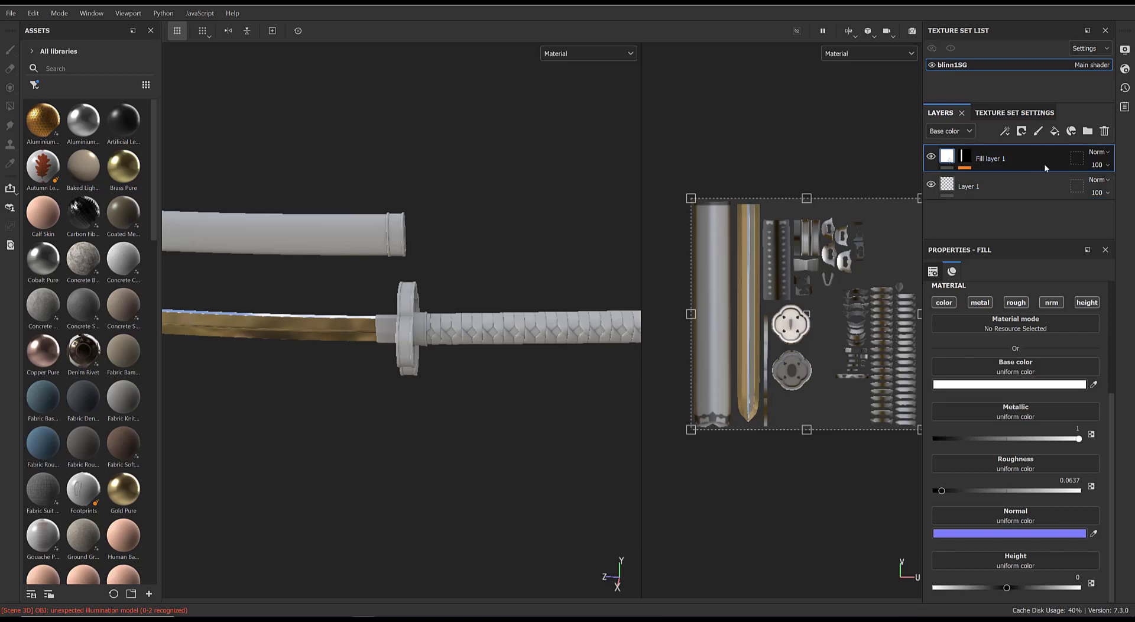
{"action": "left_click", "coordinate": [1088, 132]}
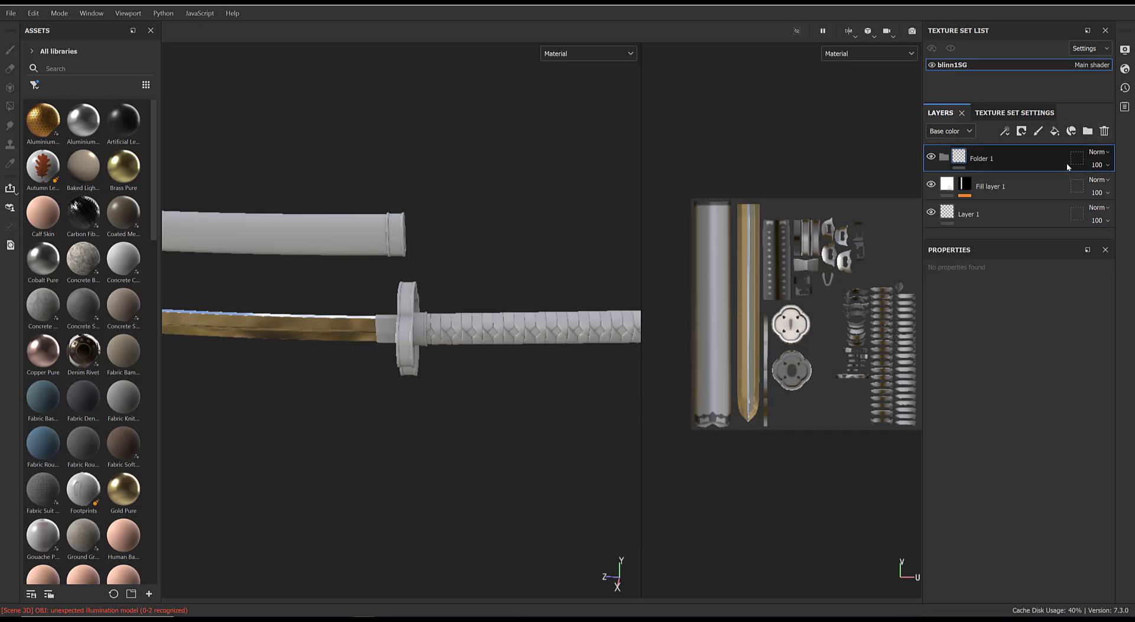
{"action": "left_click", "coordinate": [1044, 185]}
{"action": "left_click_drag", "start_coordinate": [1040, 190], "coordinate": [1034, 158]}
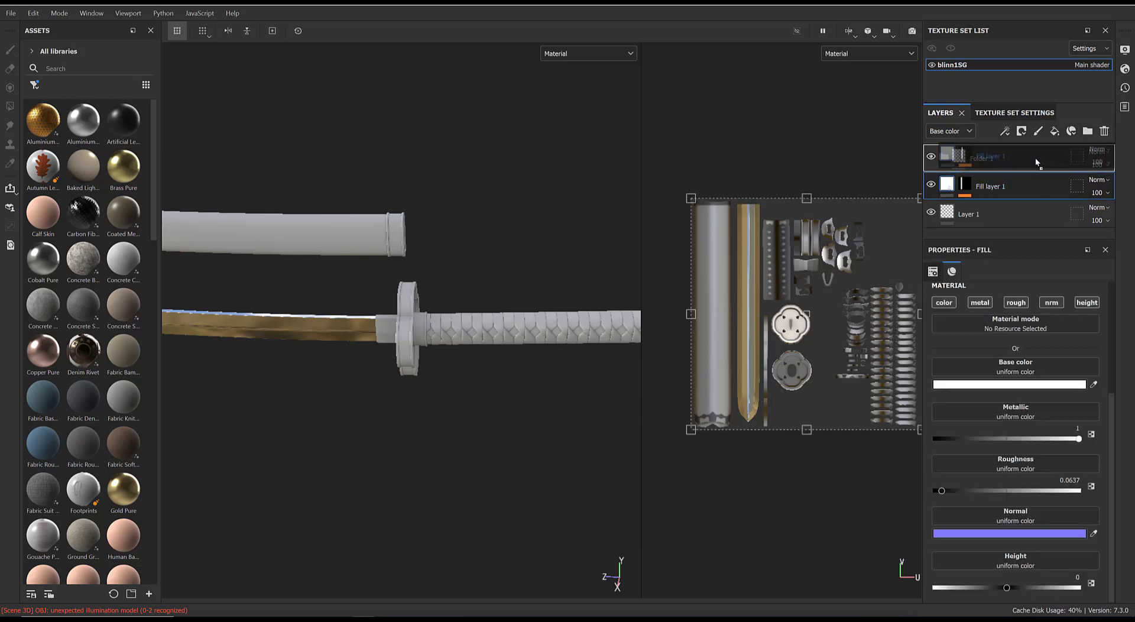
Rename the new folder as Metallic MAT.
{"action": "double_click", "coordinate": [986, 158]}
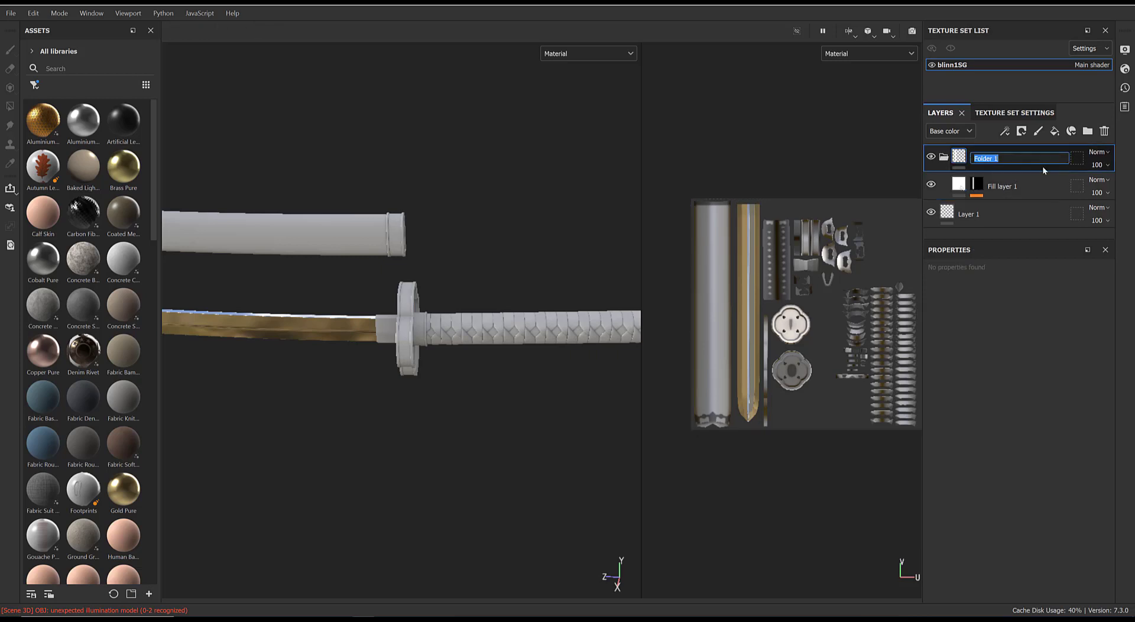
{"action": "type", "text": "Metallic MAT"}
{"action": "key", "text": "Return"}
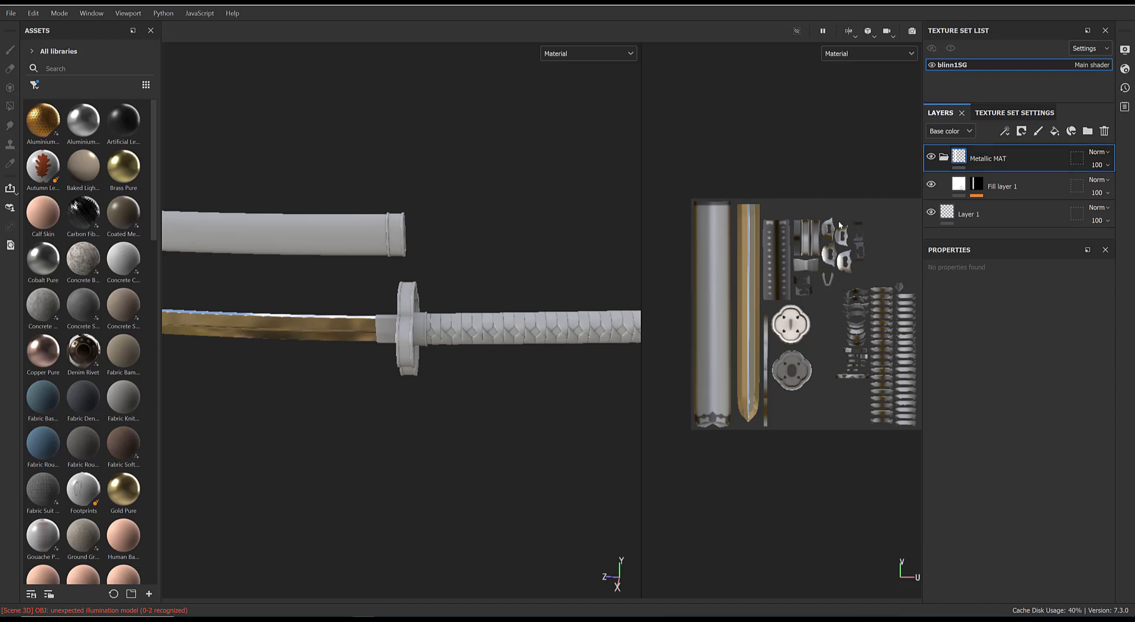
Disable the height and normal channels of the fill layer inside the Metallic MAT folder.
{"action": "left_click", "coordinate": [961, 184]}
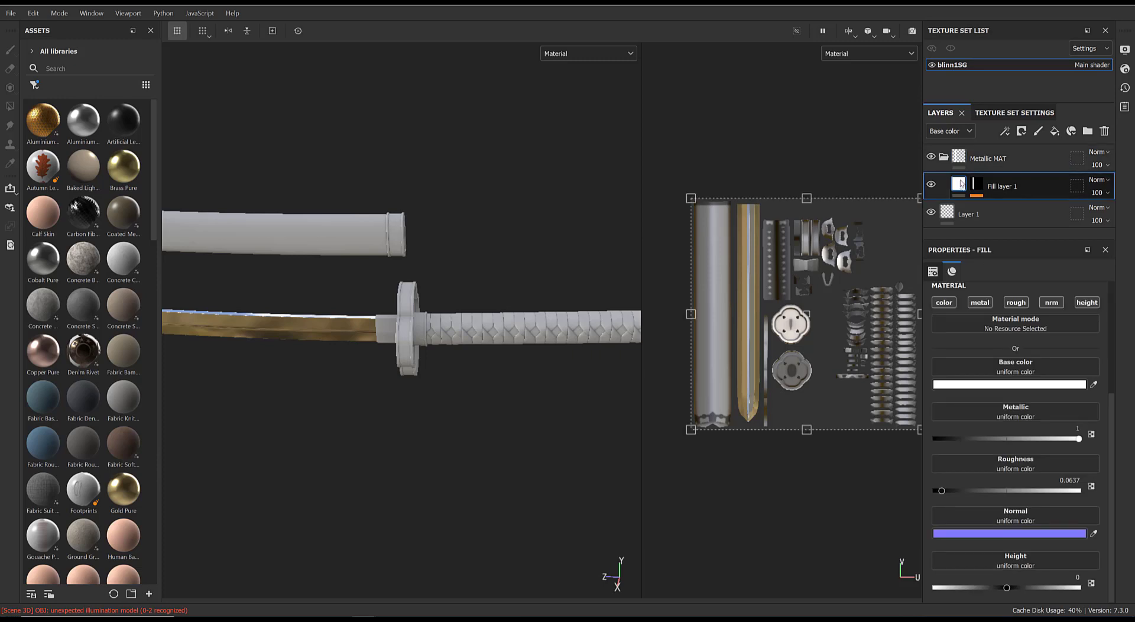
{"action": "scroll", "coordinate": [1055, 304], "scroll_direction": "up", "scroll_amount": 1}
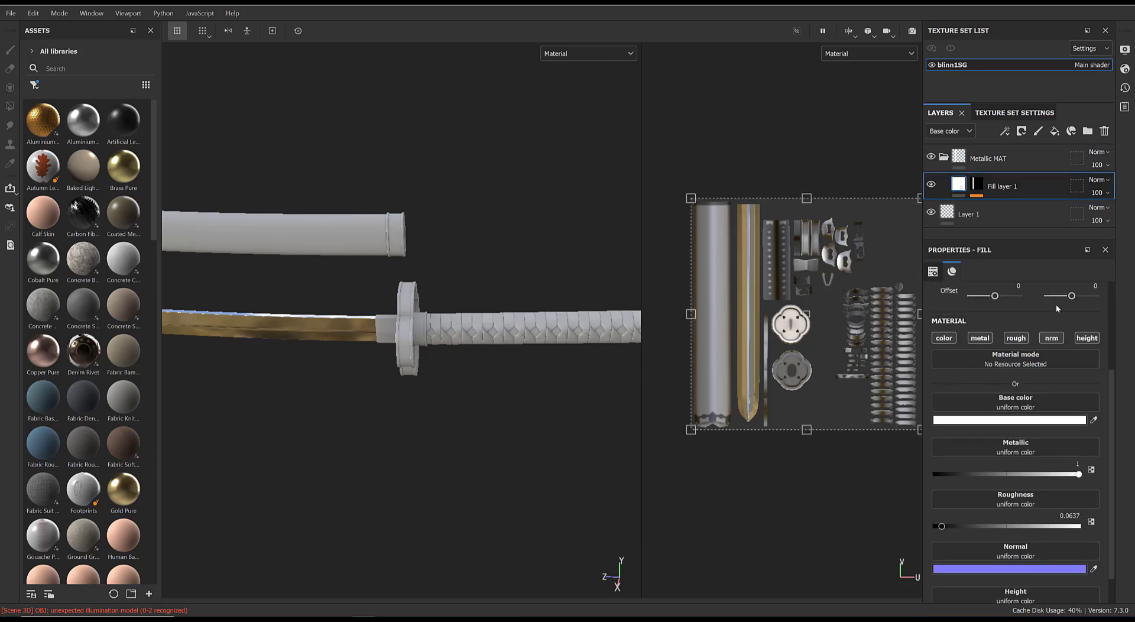
{"action": "scroll", "coordinate": [1064, 357], "scroll_direction": "down", "scroll_amount": 1}
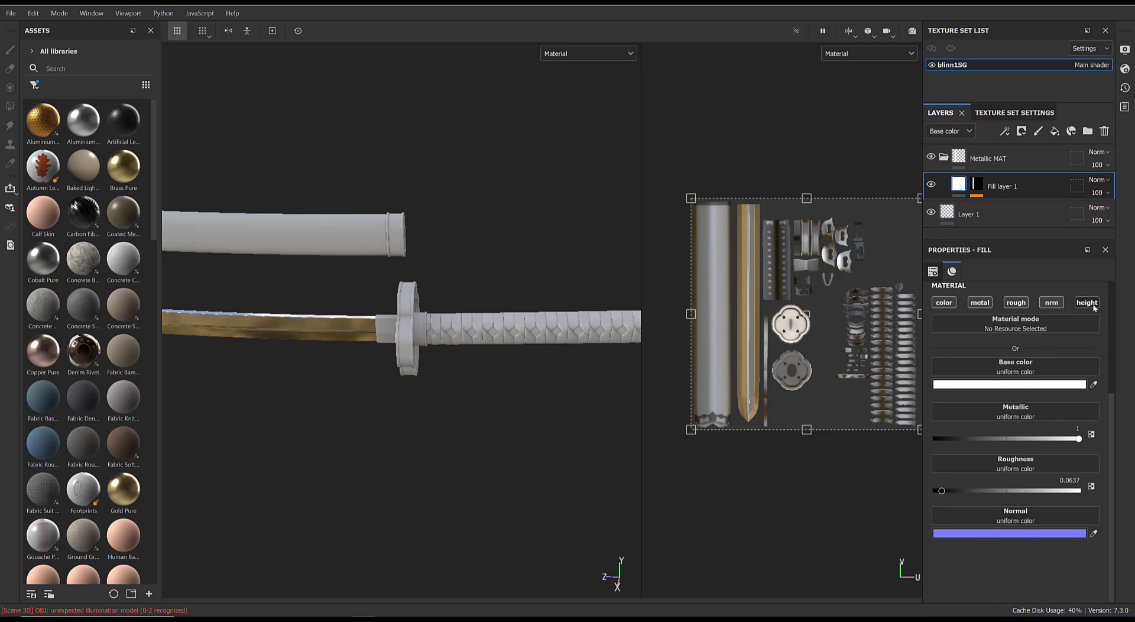
{"action": "scroll", "coordinate": [1052, 314], "scroll_direction": "up", "scroll_amount": 1}
{"action": "left_click", "coordinate": [1052, 312]}
Examine the metallic blade, guard and scabbard from several angles and distances.
{"action": "left_click_drag", "start_coordinate": [492, 375], "coordinate": [515, 338], "text": "alt"}
{"action": "middle_click_drag", "start_coordinate": [515, 338], "coordinate": [391, 311], "text": "alt"}
{"action": "right_click_drag", "start_coordinate": [391, 311], "coordinate": [603, 505], "text": "alt"}
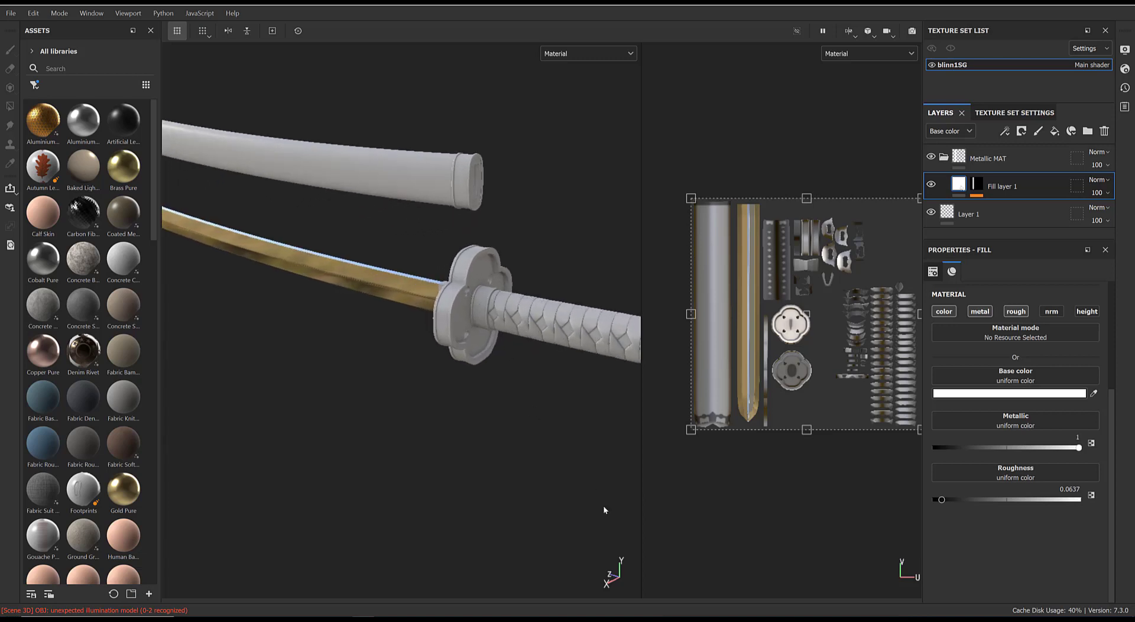
{"action": "left_click_drag", "start_coordinate": [437, 343], "coordinate": [357, 268], "text": "alt"}
{"action": "right_click_drag", "start_coordinate": [357, 269], "coordinate": [284, 254], "text": "alt"}
{"action": "middle_click_drag", "start_coordinate": [284, 254], "coordinate": [444, 266], "text": "alt"}
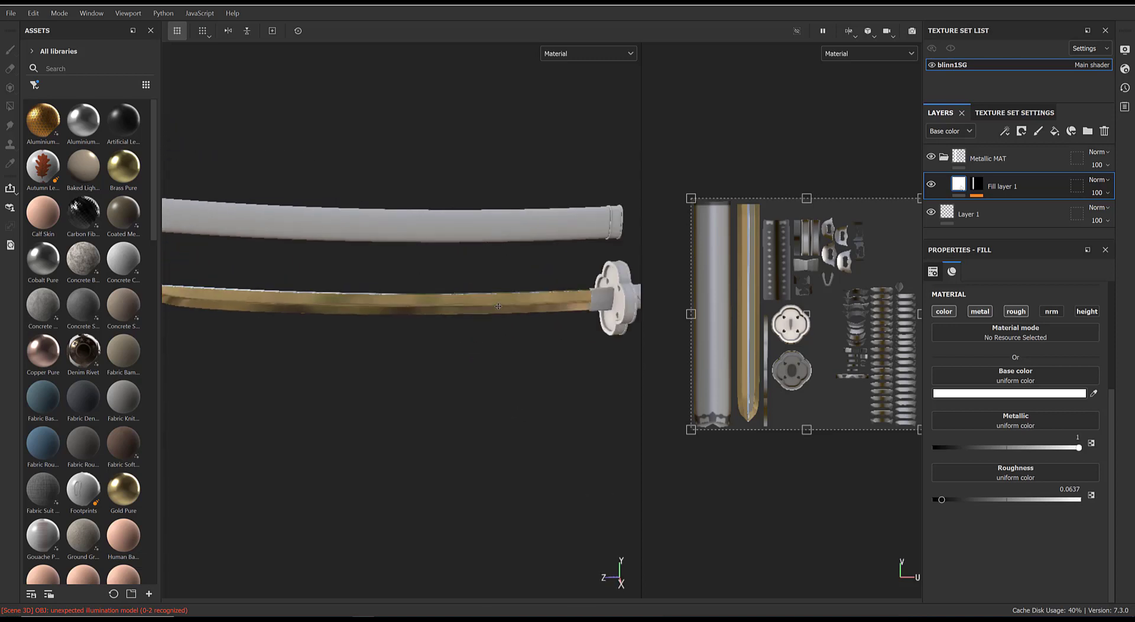
{"action": "right_click_drag", "start_coordinate": [443, 266], "coordinate": [361, 259], "text": "alt"}
{"action": "left_click_drag", "start_coordinate": [362, 259], "coordinate": [456, 314], "text": "alt"}
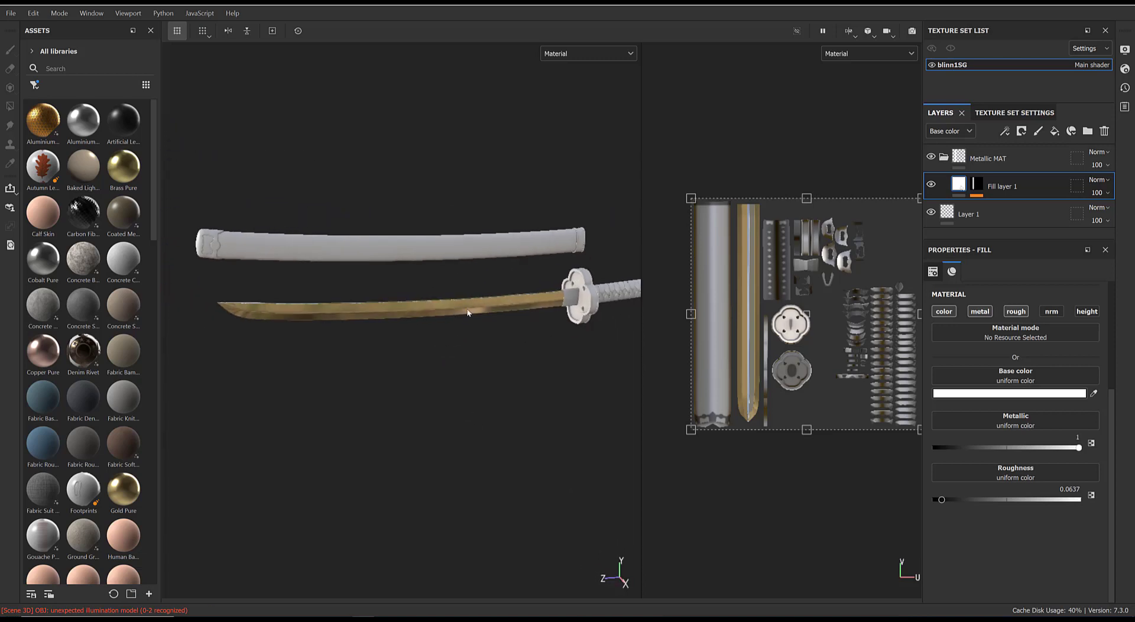
{"action": "left_click_drag", "start_coordinate": [502, 259], "coordinate": [585, 230], "text": "alt"}
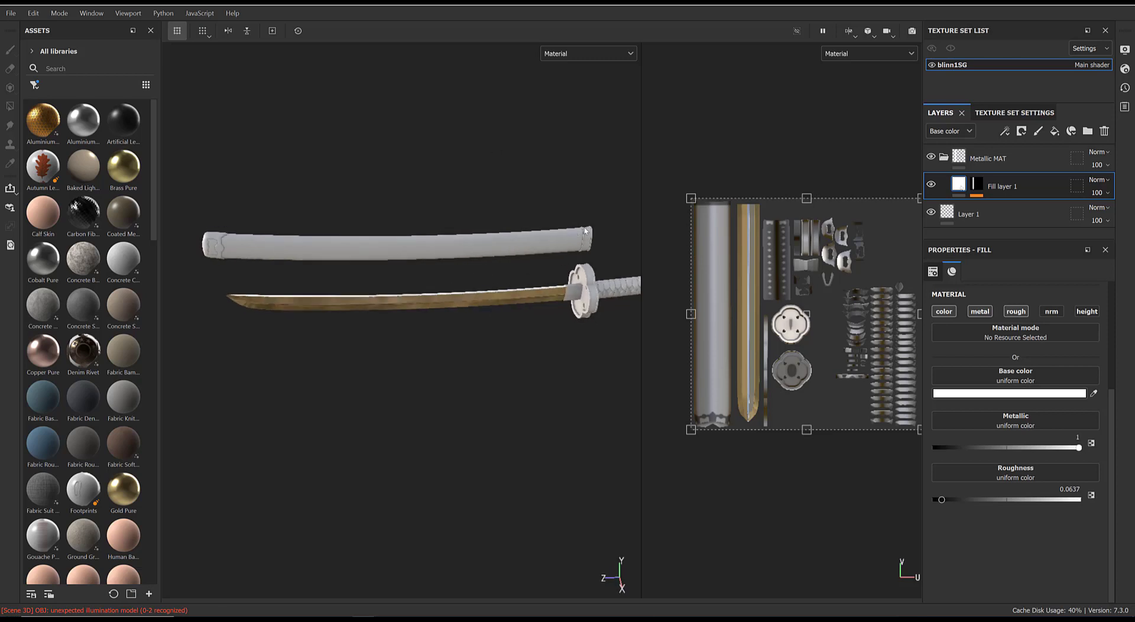
{"action": "scroll", "coordinate": [501, 260], "scroll_direction": "up", "scroll_amount": 5}
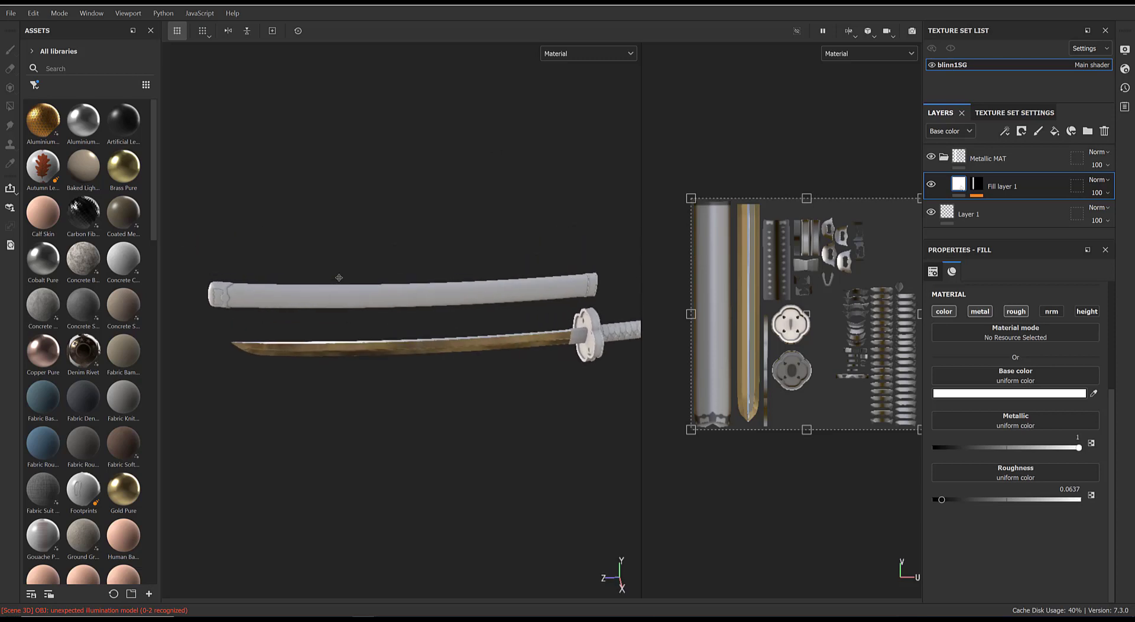
{"action": "middle_click_drag", "start_coordinate": [502, 266], "coordinate": [429, 312], "text": "alt"}
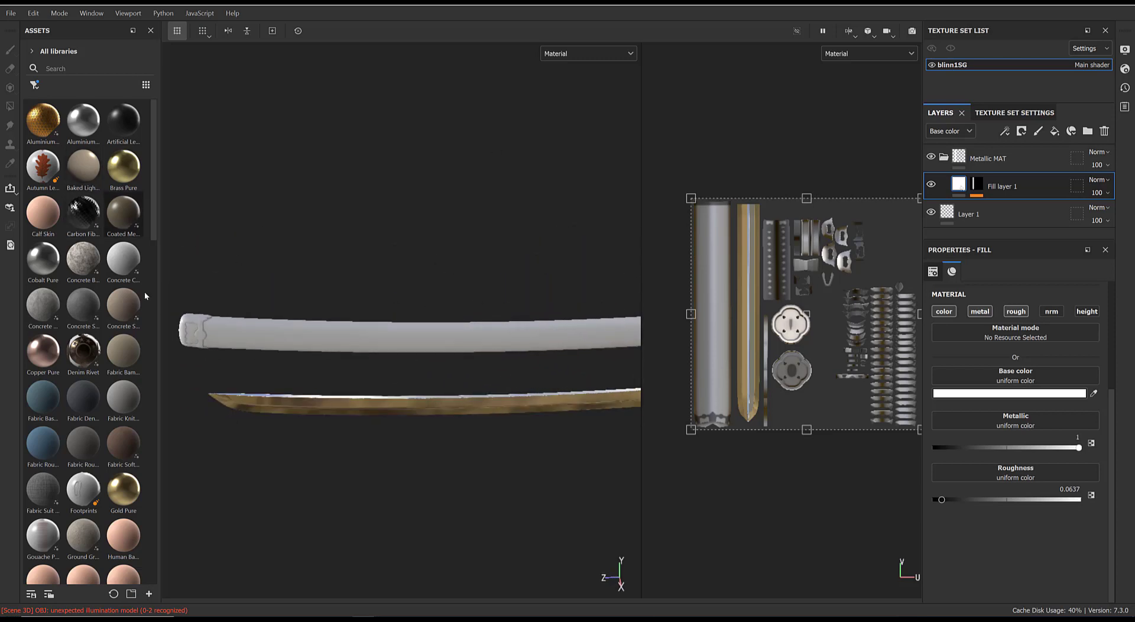
Filter the assets to Smart materials and browse down to the wood entries.
{"action": "left_click_drag", "start_coordinate": [153, 169], "coordinate": [160, 94]}
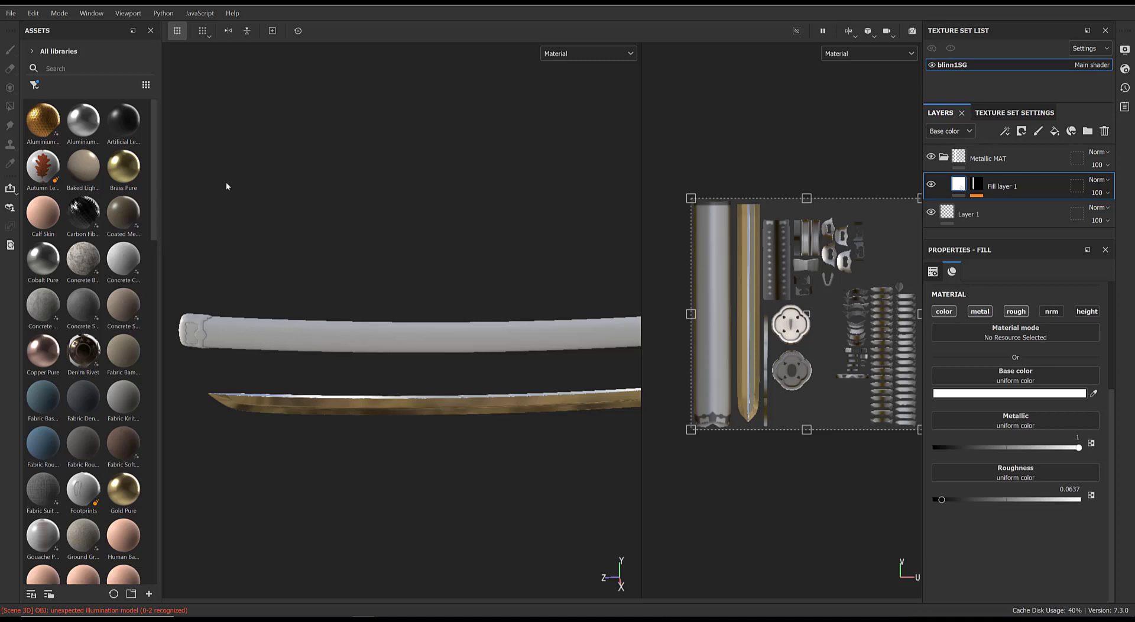
{"action": "left_click", "coordinate": [34, 85]}
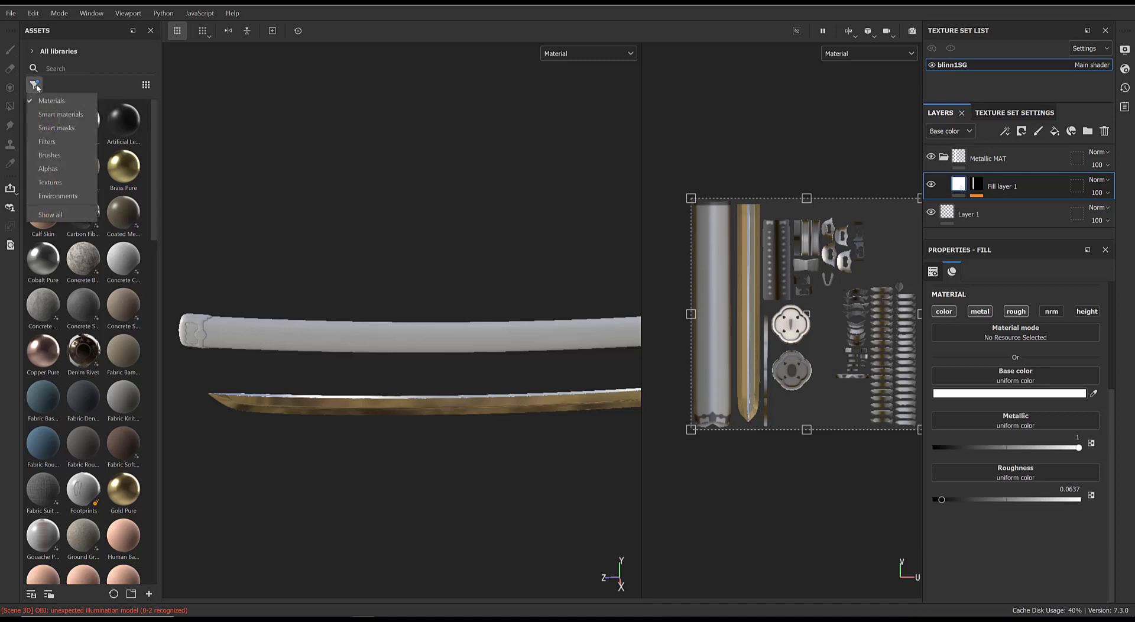
{"action": "left_click", "coordinate": [62, 115]}
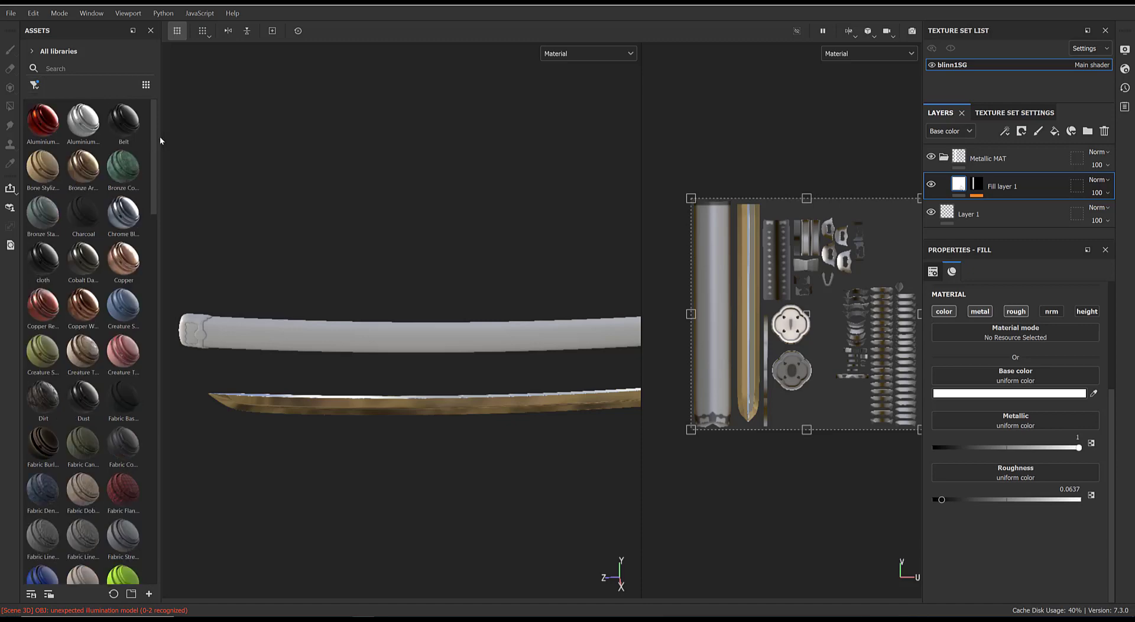
{"action": "left_click_drag", "start_coordinate": [156, 132], "coordinate": [155, 503]}
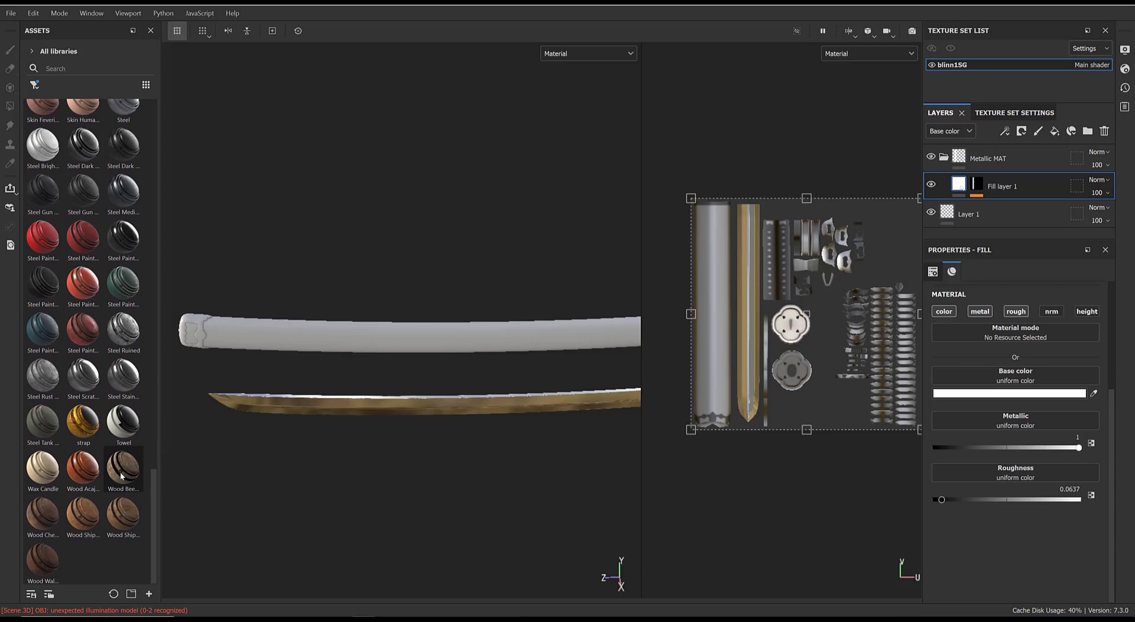
{"action": "mouse_move", "coordinate": [121, 474]}
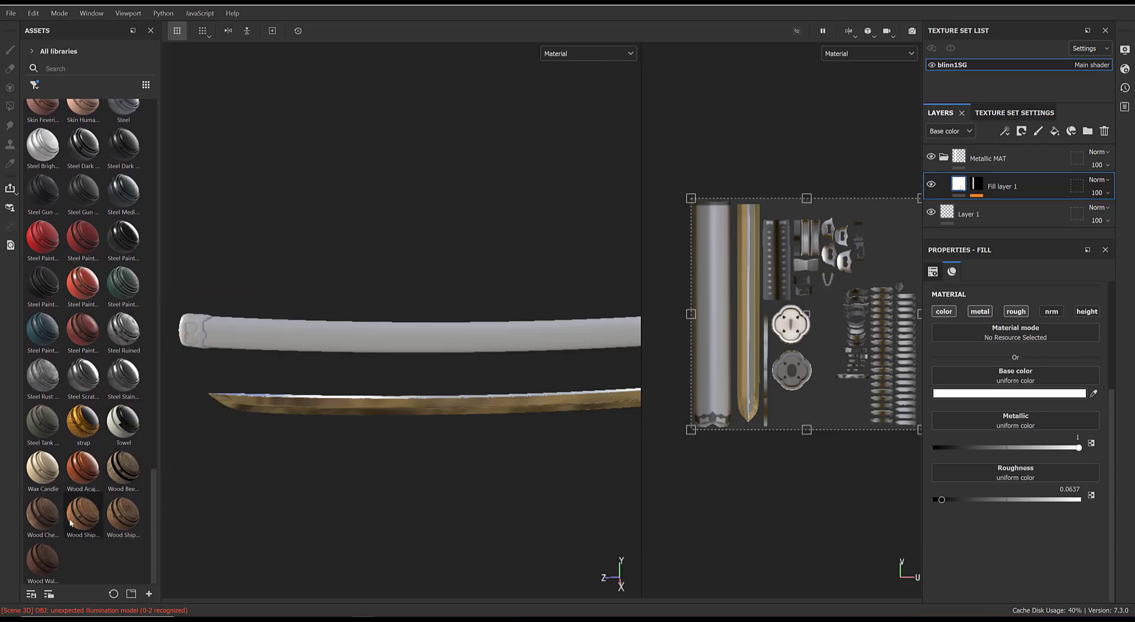
{"action": "mouse_move", "coordinate": [91, 518]}
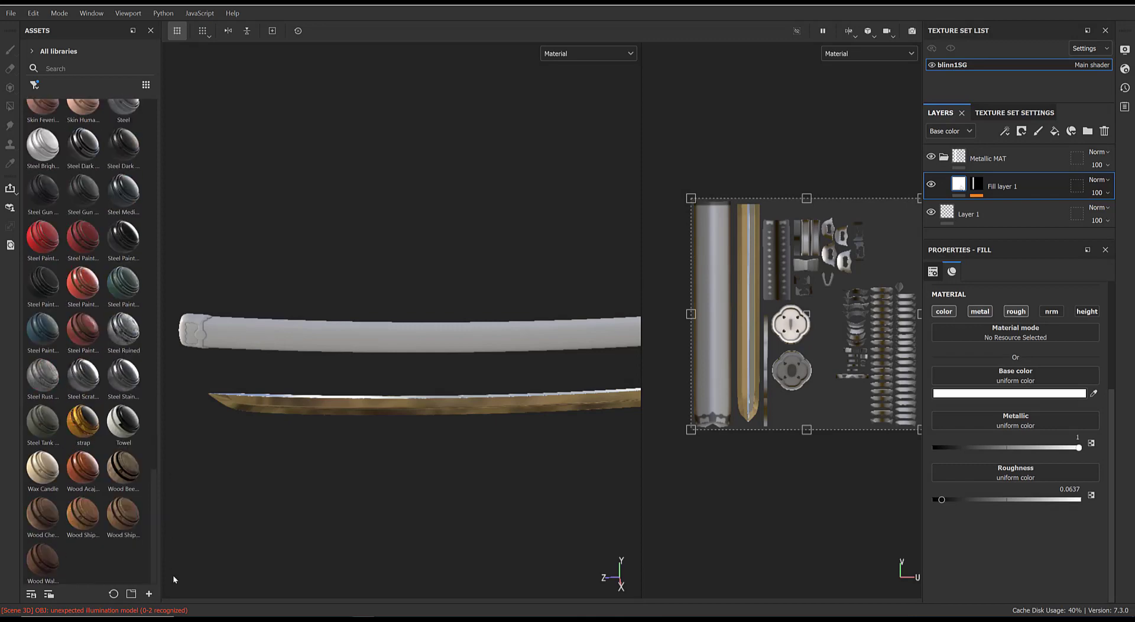
Filter the assets back to Materials and browse down to the wood entries.
{"action": "left_click", "coordinate": [31, 51]}
{"action": "left_click", "coordinate": [34, 85]}
{"action": "left_click", "coordinate": [68, 101]}
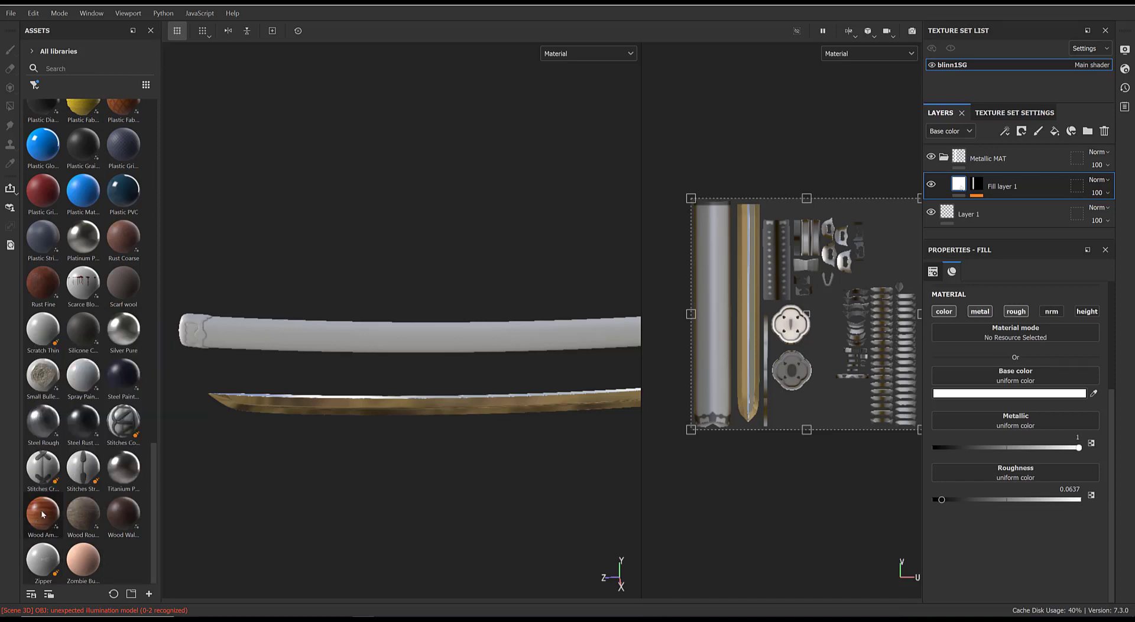
Add the Wood American Cherry material as the top layer and rotate its UV projection to 270 degrees.
{"action": "left_click_drag", "start_coordinate": [50, 516], "coordinate": [1011, 149]}
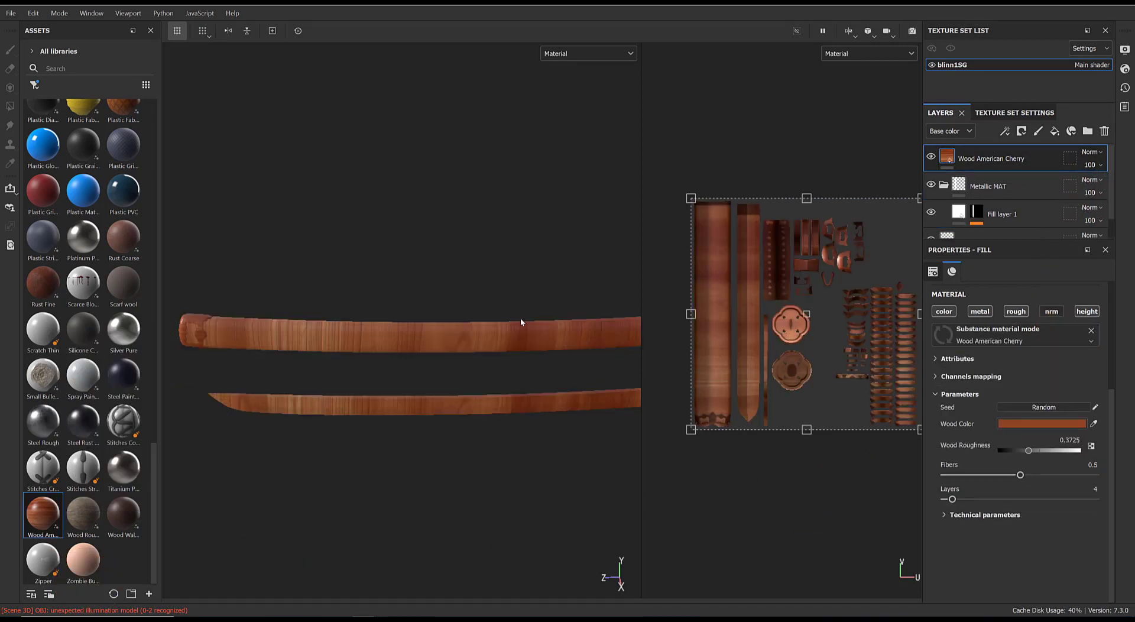
{"action": "scroll", "coordinate": [449, 332], "scroll_direction": "down", "scroll_amount": 2}
{"action": "middle_click_drag", "start_coordinate": [449, 332], "coordinate": [397, 325]}
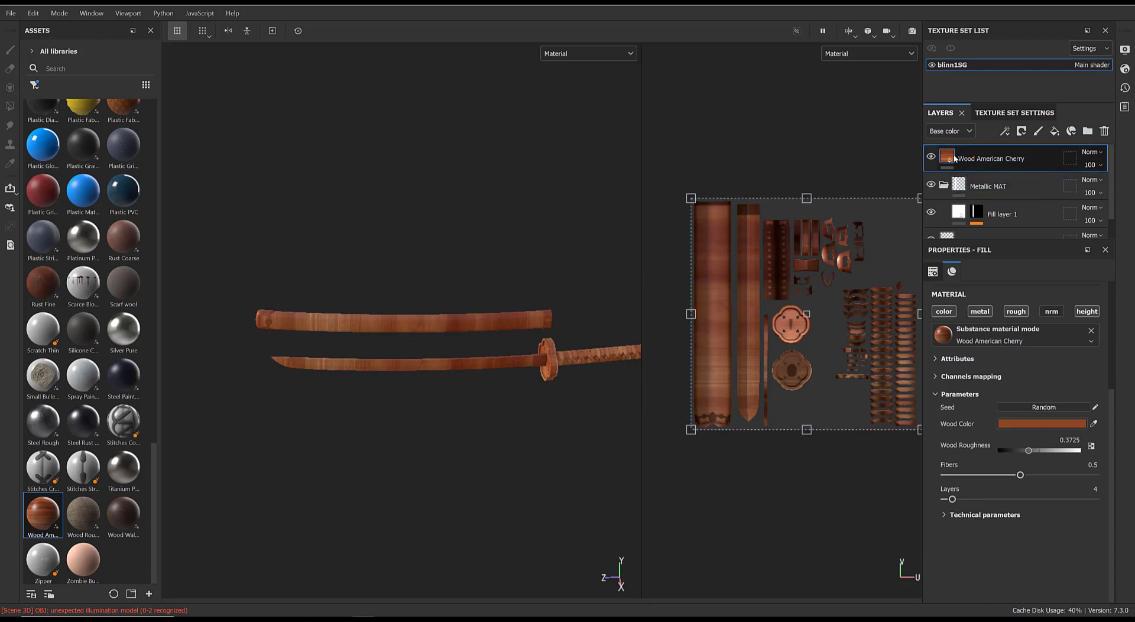
{"action": "right_click_drag", "start_coordinate": [313, 297], "coordinate": [432, 399], "text": "alt"}
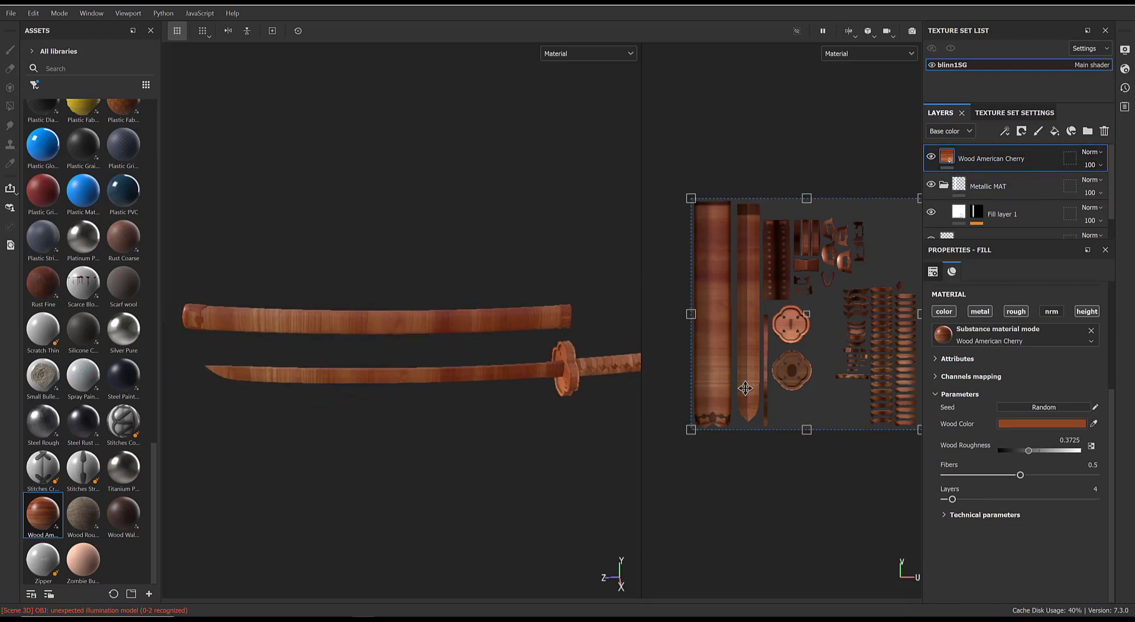
{"action": "middle_click_drag", "start_coordinate": [758, 450], "coordinate": [724, 456]}
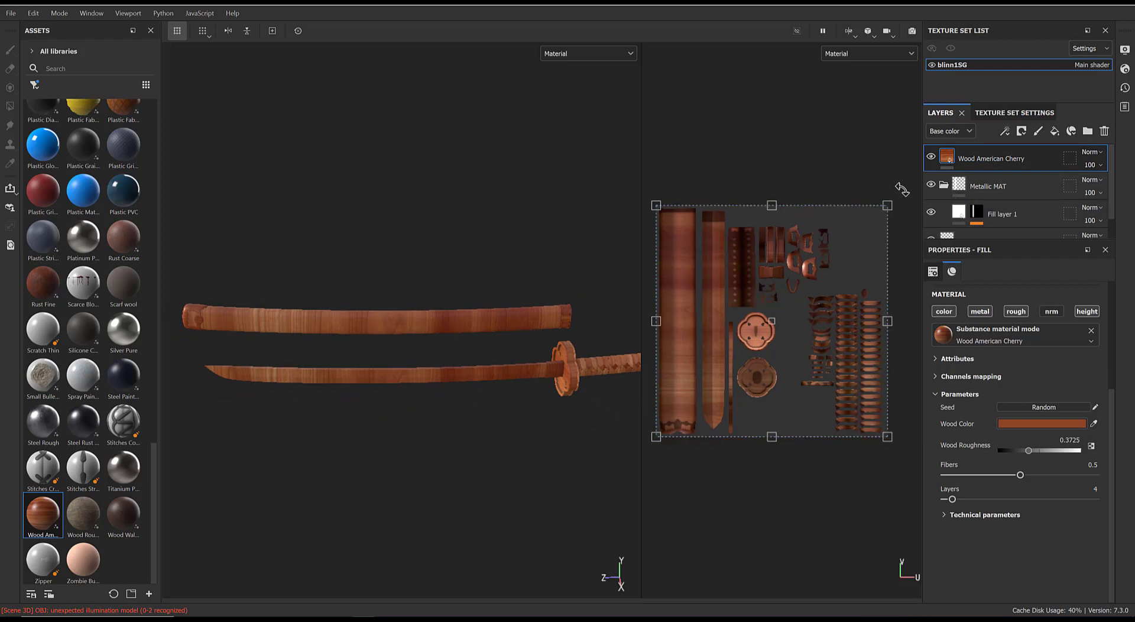
{"action": "left_click_drag", "start_coordinate": [907, 202], "coordinate": [884, 417]}
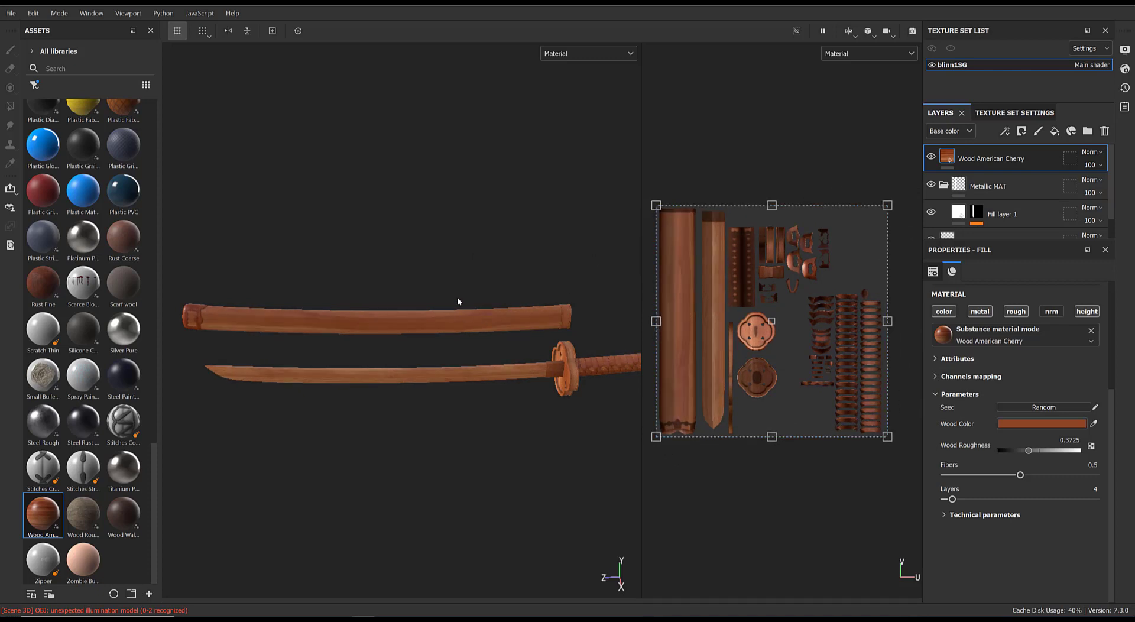
Set the Wood American Cherry layer's UV scale to 2.87 and check the grain on the scabbard.
{"action": "scroll", "coordinate": [999, 413], "scroll_direction": "up", "scroll_amount": 5}
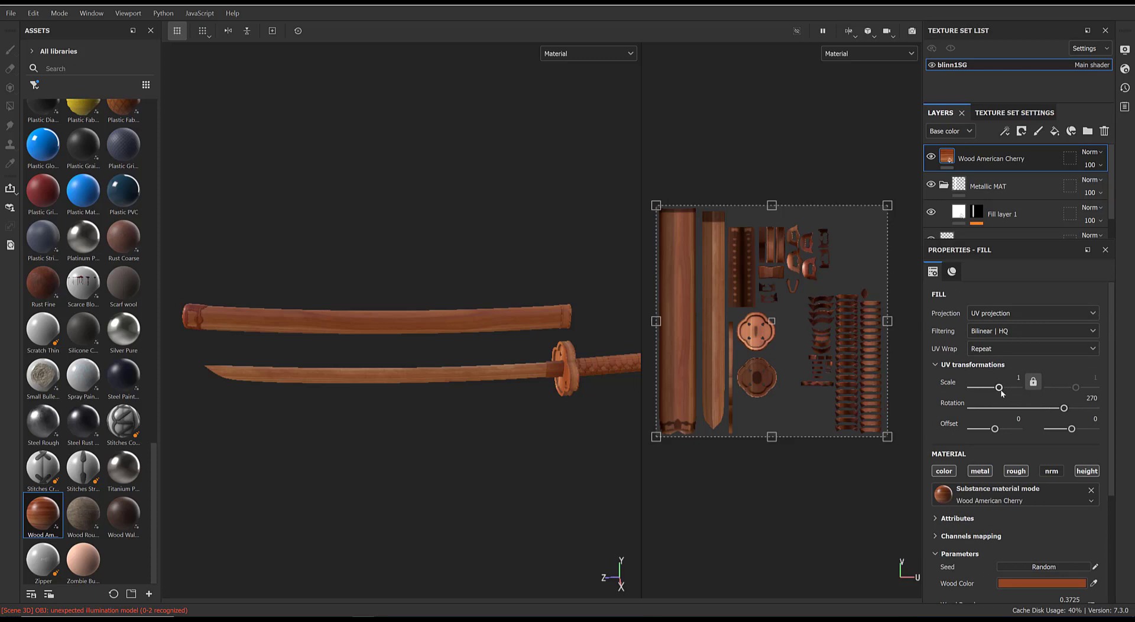
{"action": "left_click_drag", "start_coordinate": [1001, 391], "coordinate": [1001, 393]}
{"action": "left_click_drag", "start_coordinate": [530, 350], "coordinate": [761, 323], "text": "alt"}
{"action": "middle_click_drag", "start_coordinate": [558, 349], "coordinate": [414, 328], "text": "alt"}
{"action": "right_click_drag", "start_coordinate": [415, 327], "coordinate": [562, 343], "text": "alt"}
{"action": "right_click_drag", "start_coordinate": [322, 345], "coordinate": [346, 350], "text": "alt"}
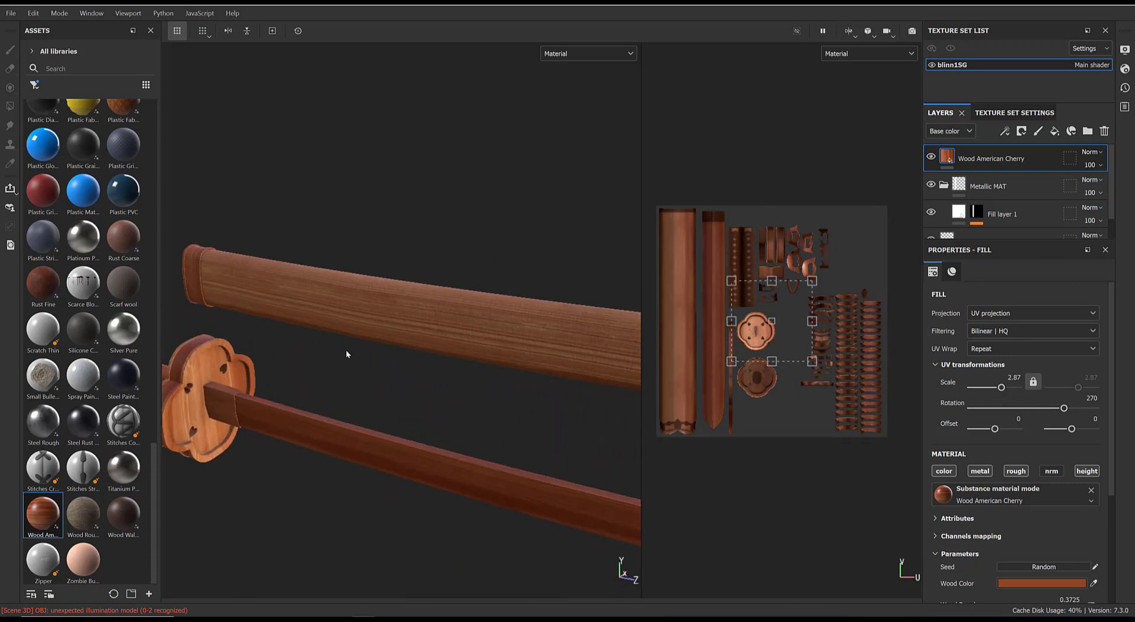
{"action": "right_click_drag", "start_coordinate": [554, 378], "coordinate": [469, 313], "text": "alt"}
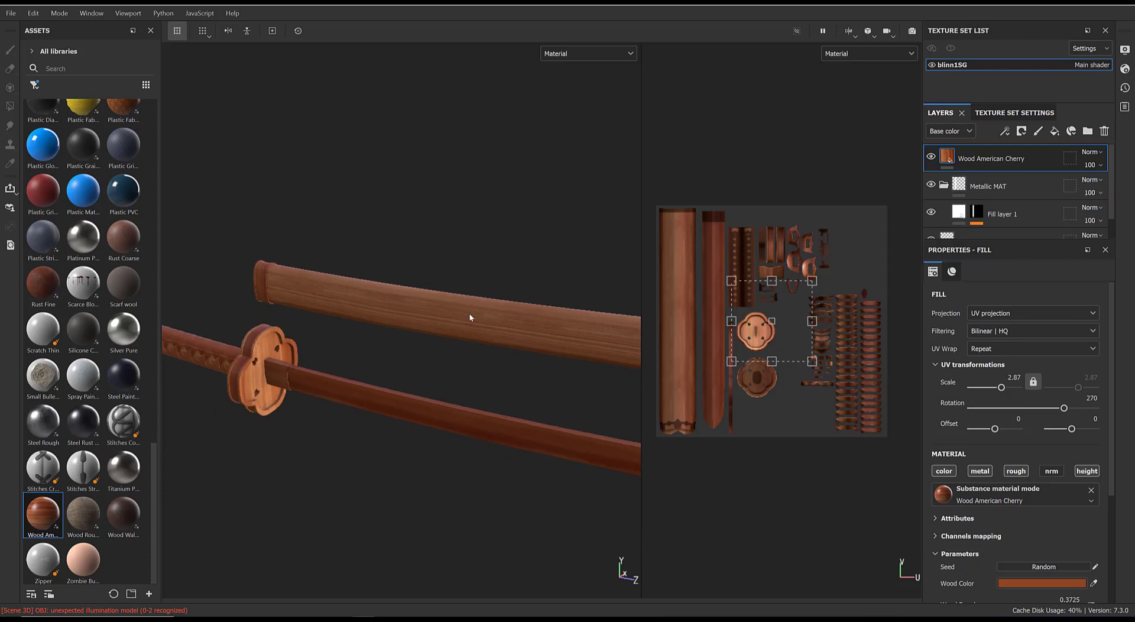
{"action": "middle_click_drag", "start_coordinate": [530, 332], "coordinate": [453, 307], "text": "alt"}
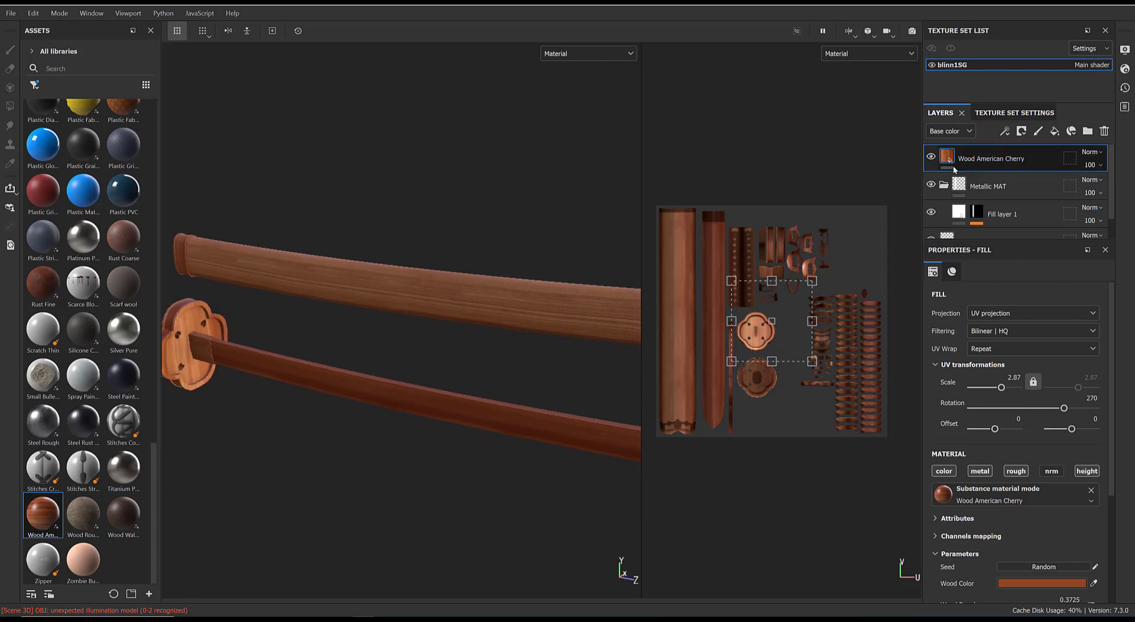
Set the Fibers parameter of the Wood American Cherry material to 0.73.
{"action": "scroll", "coordinate": [1094, 422], "scroll_direction": "down", "scroll_amount": 1}
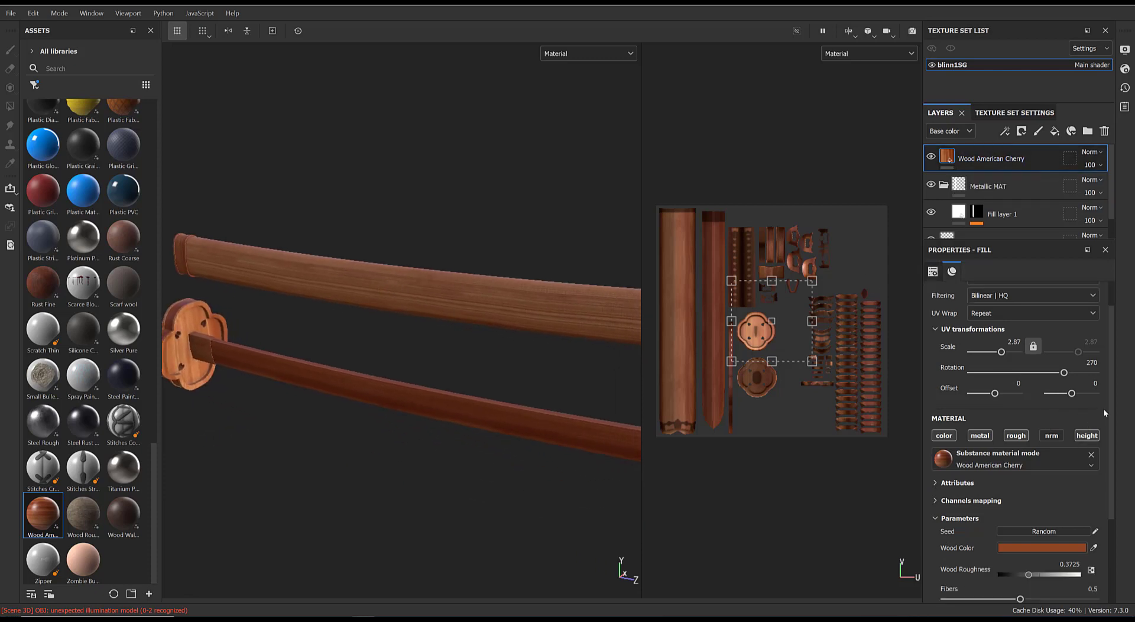
{"action": "left_click_drag", "start_coordinate": [1110, 408], "coordinate": [1112, 506]}
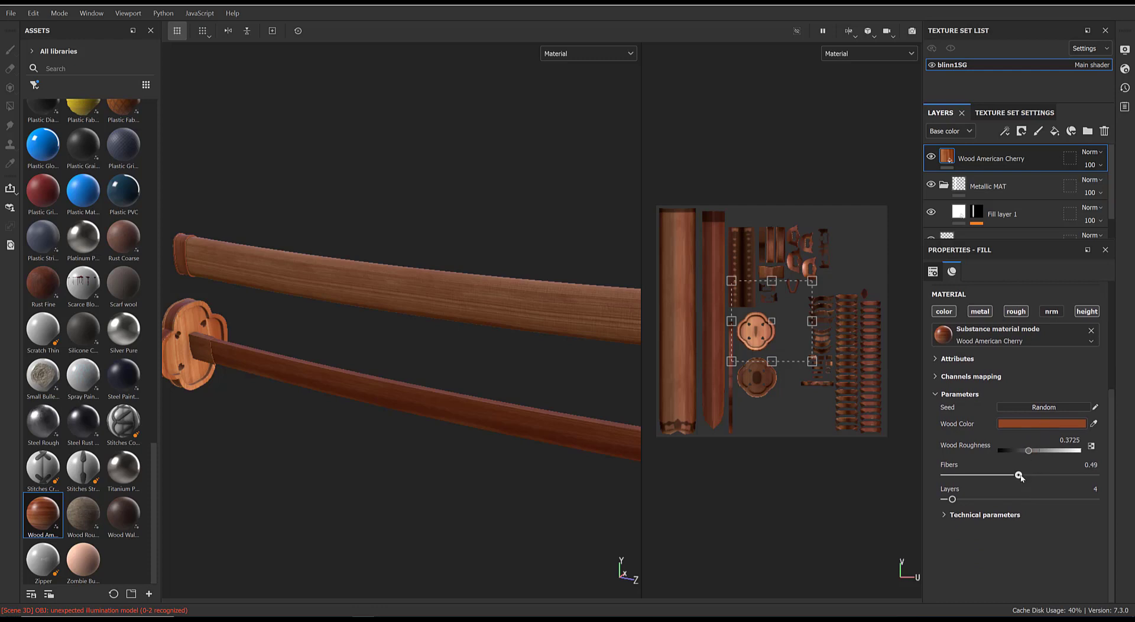
{"action": "left_click_drag", "start_coordinate": [1021, 477], "coordinate": [1054, 477]}
{"action": "left_click_drag", "start_coordinate": [455, 353], "coordinate": [650, 365], "text": "alt"}
{"action": "scroll", "coordinate": [852, 431], "scroll_direction": "up", "scroll_amount": 2}
{"action": "scroll", "coordinate": [852, 431], "scroll_direction": "down", "scroll_amount": 1}
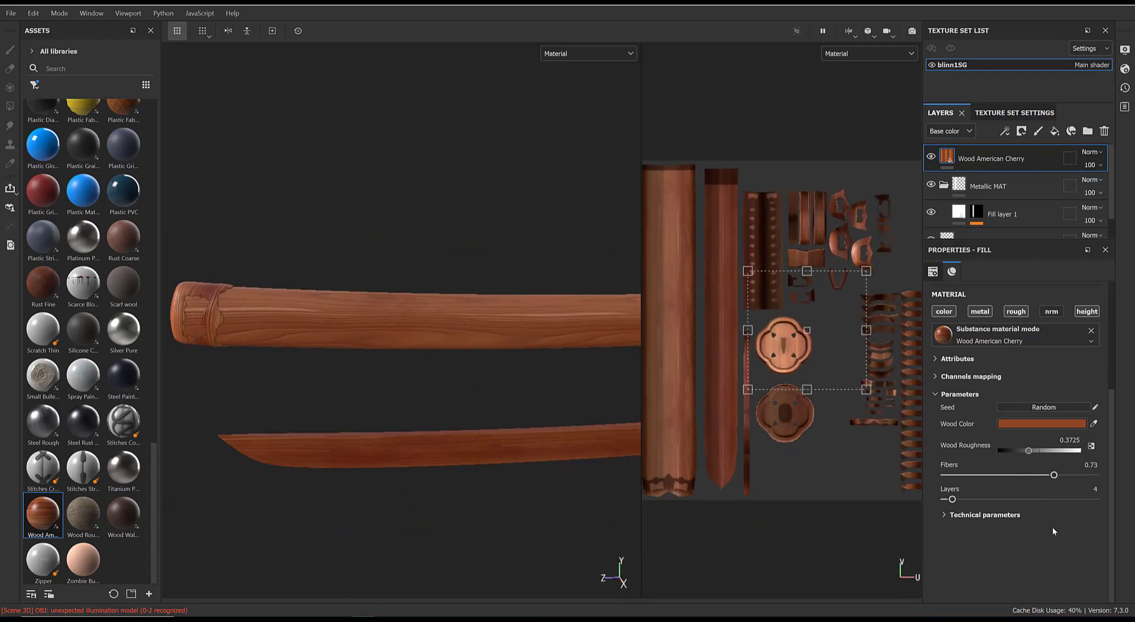
Set the Layers parameter of the Wood American Cherry material to 16 and inspect both sides of the scabbard.
{"action": "left_click_drag", "start_coordinate": [952, 500], "coordinate": [981, 500]}
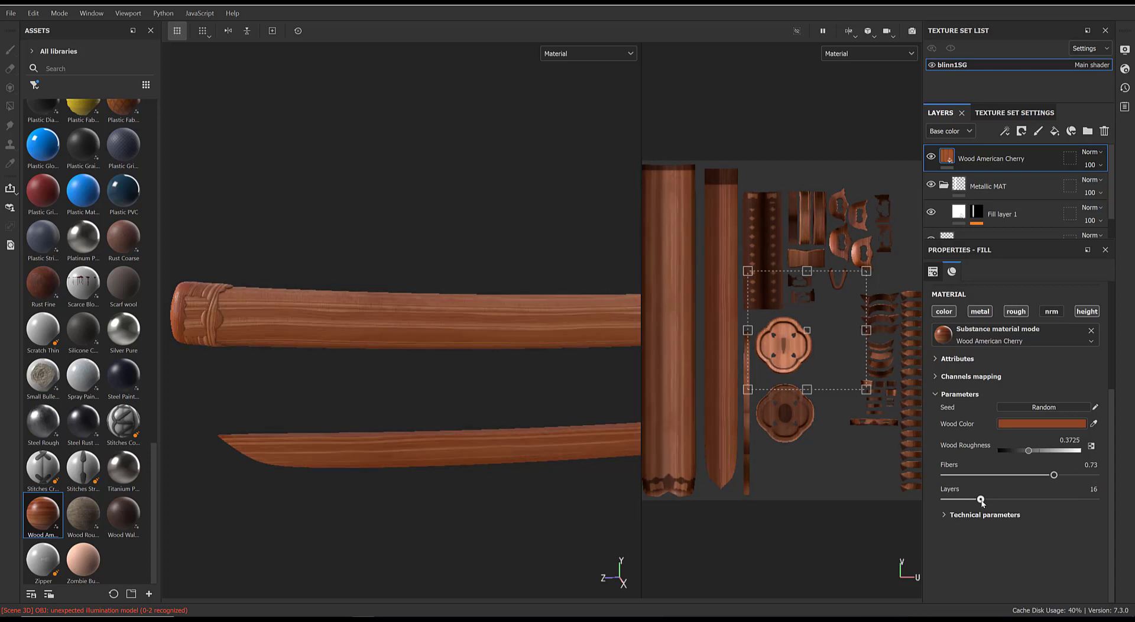
{"action": "left_click_drag", "start_coordinate": [489, 390], "coordinate": [736, 332], "text": "alt"}
{"action": "middle_click_drag", "start_coordinate": [436, 406], "coordinate": [595, 420], "text": "alt"}
{"action": "left_click_drag", "start_coordinate": [595, 420], "coordinate": [464, 441], "text": "alt"}
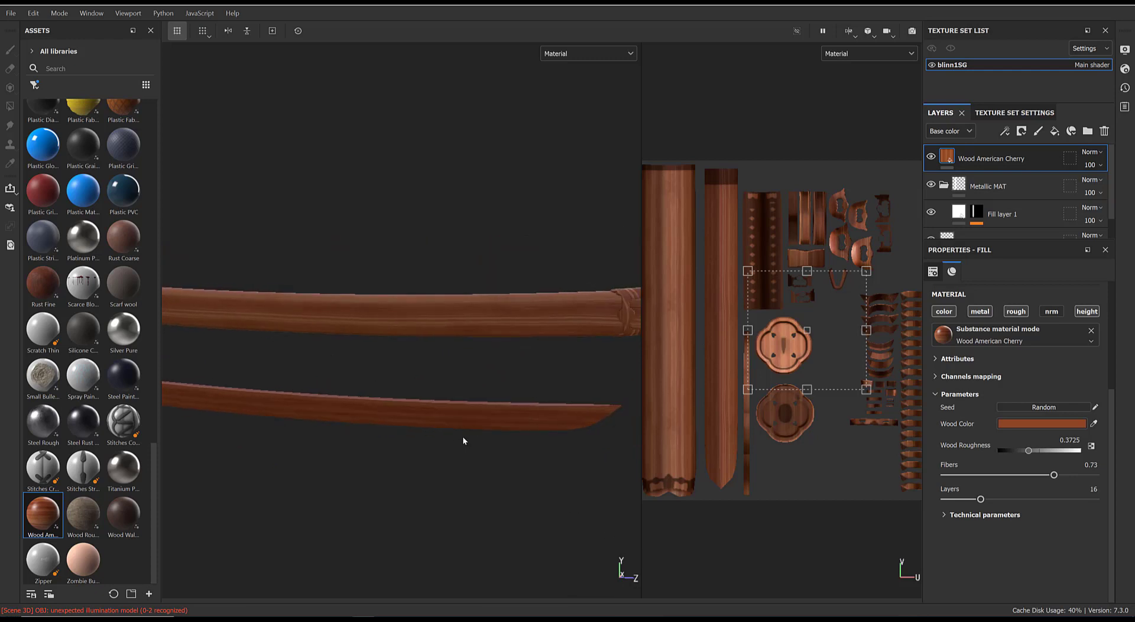
{"action": "middle_click_drag", "start_coordinate": [463, 441], "coordinate": [492, 437], "text": "alt"}
Darken the Wood Color of the cherry material to the brown 653924.
{"action": "left_click", "coordinate": [1011, 426]}
{"action": "left_click_drag", "start_coordinate": [969, 389], "coordinate": [936, 397]}
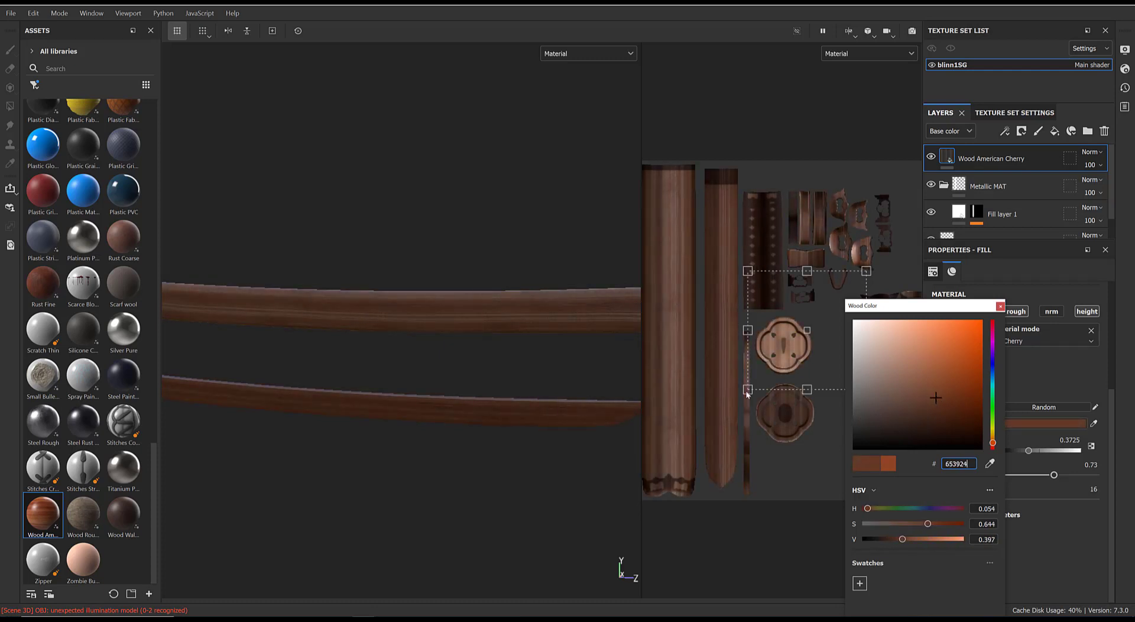
{"action": "left_click_drag", "start_coordinate": [449, 366], "coordinate": [385, 345], "text": "alt"}
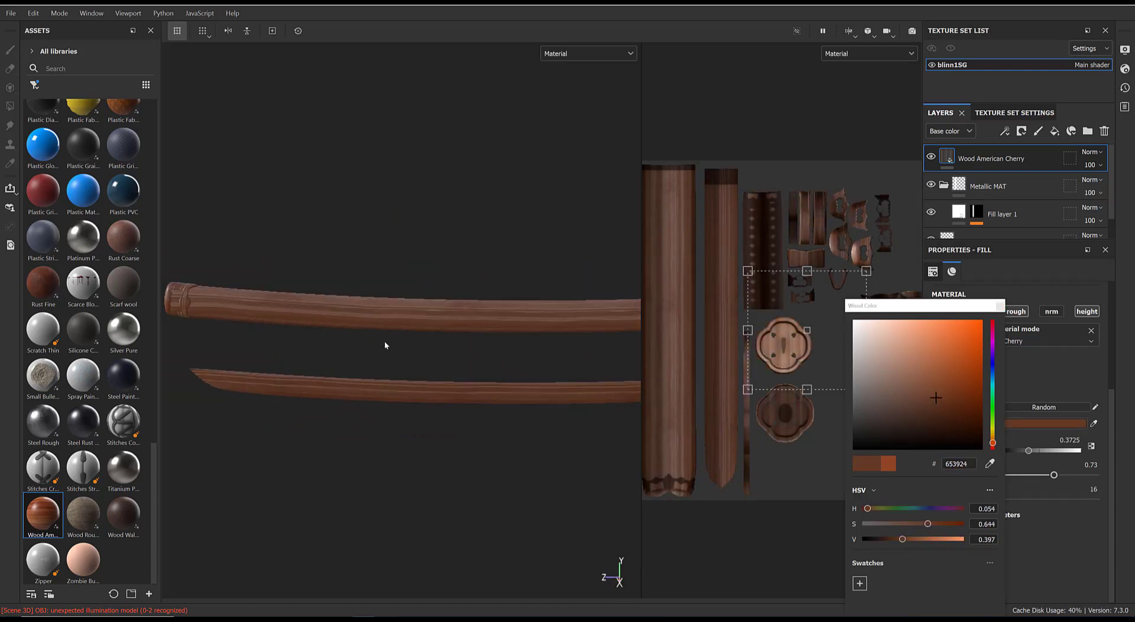
{"action": "middle_click_drag", "start_coordinate": [384, 345], "coordinate": [263, 332], "text": "alt"}
{"action": "left_click", "coordinate": [995, 306]}
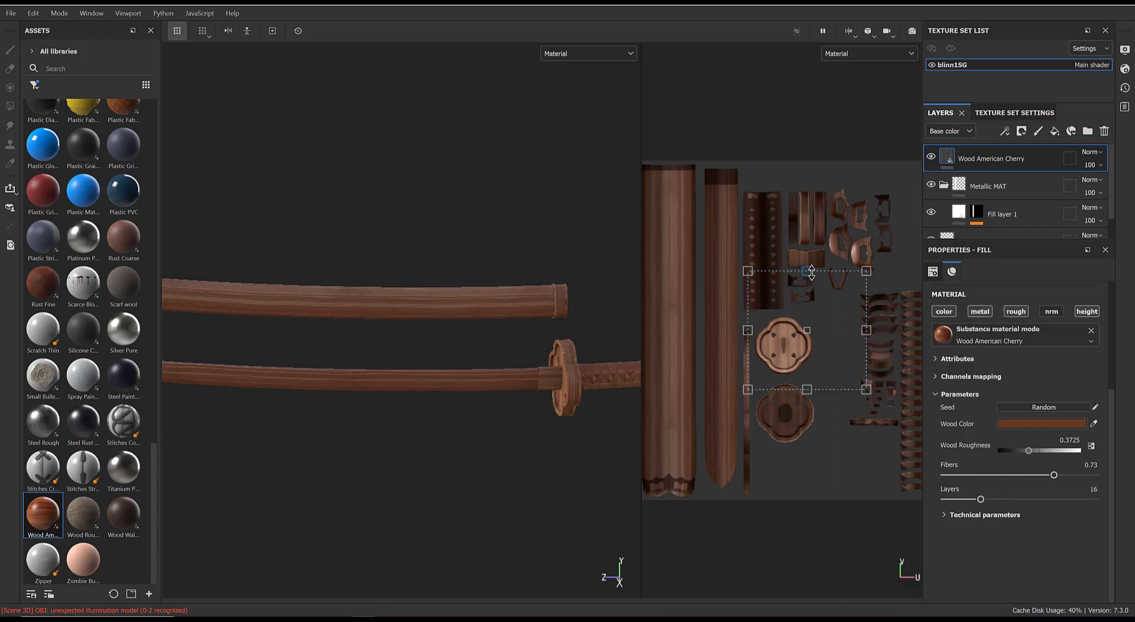
Enlarge the wood layer's projection frame to nearly the full height of the UV layout.
{"action": "left_click_drag", "start_coordinate": [807, 271], "coordinate": [884, 227]}
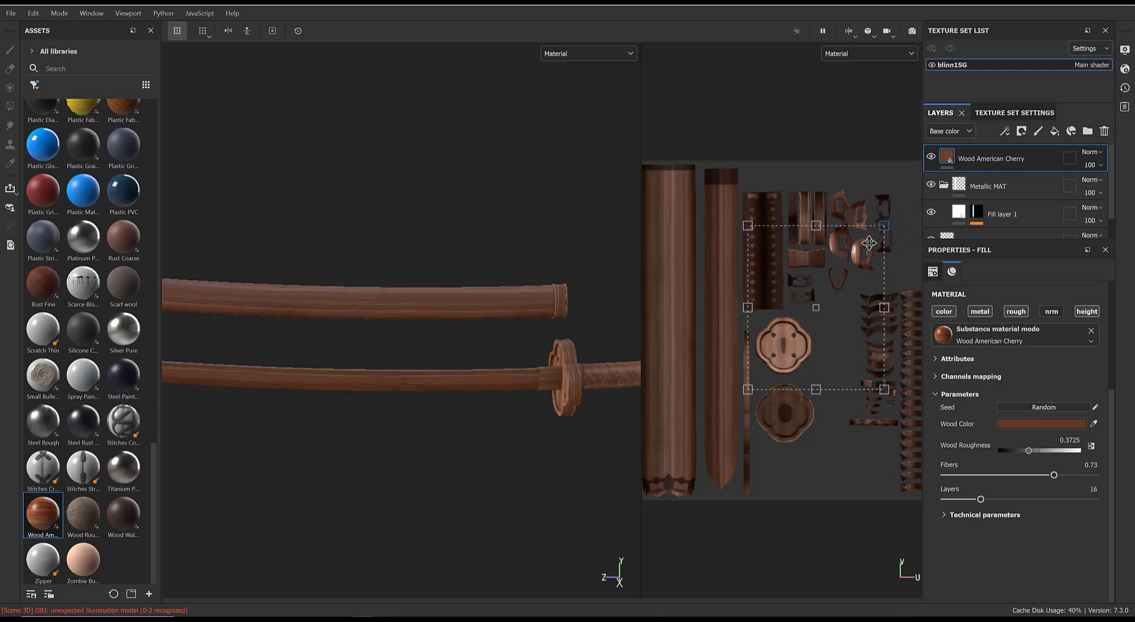
{"action": "middle_click_drag", "start_coordinate": [483, 362], "coordinate": [570, 357], "text": "alt"}
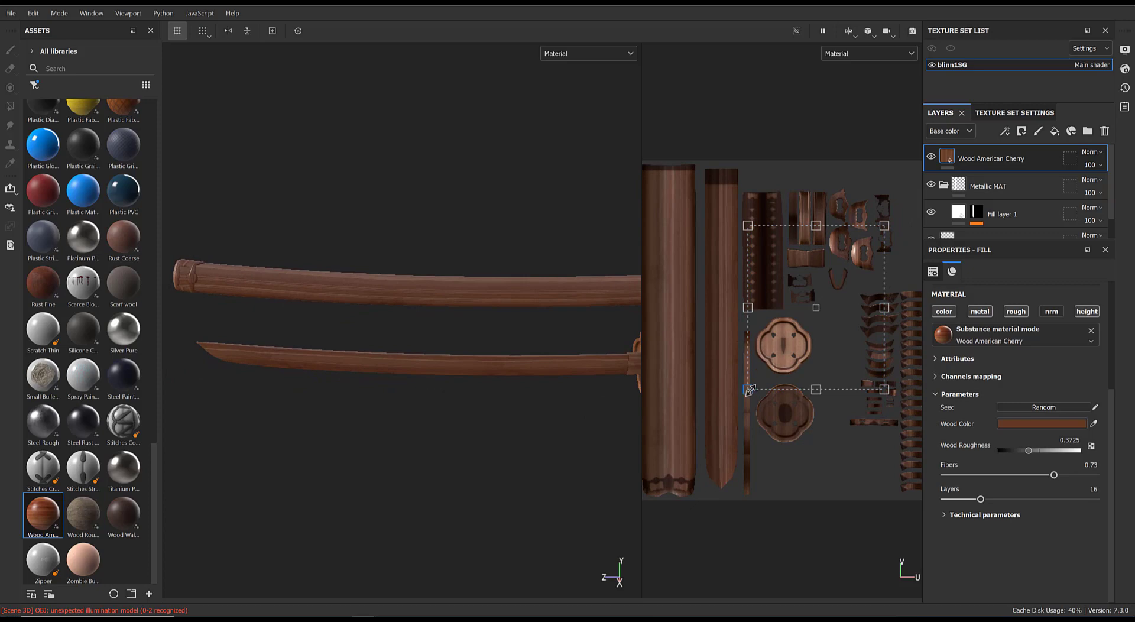
{"action": "left_click_drag", "start_coordinate": [749, 390], "coordinate": [682, 491]}
{"action": "left_click_drag", "start_coordinate": [885, 225], "coordinate": [929, 168]}
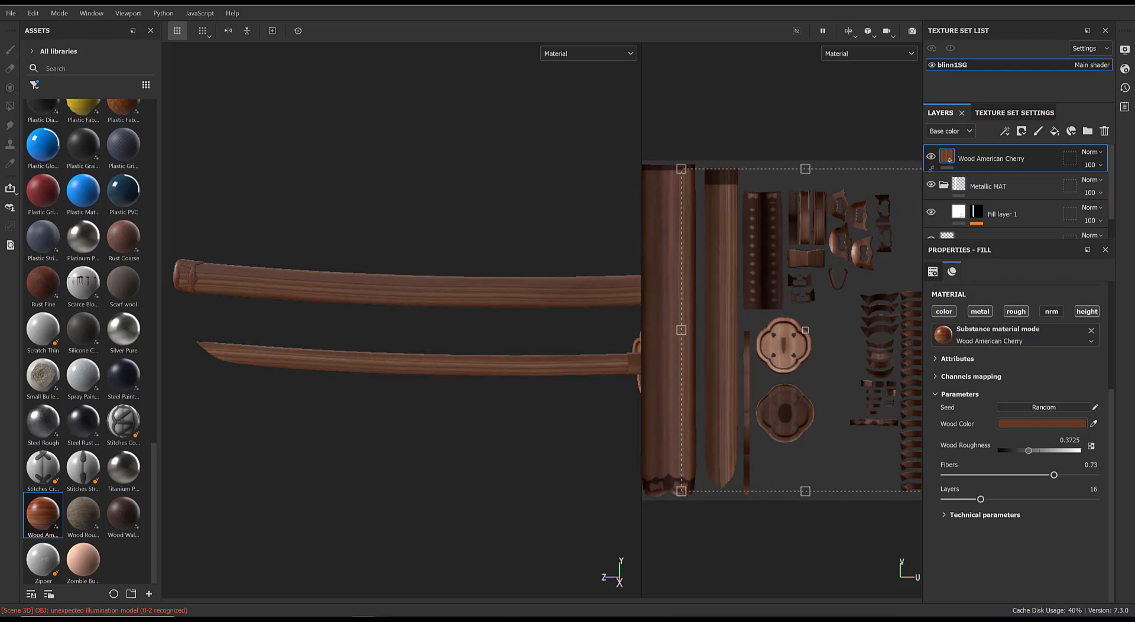
Check the wood's reflections under rotated lighting and set the Wood Roughness to 0.4610.
{"action": "mouse_move", "coordinate": [447, 430]}
{"action": "left_mouse_down", "text": "alt"}
{"action": "mouse_move", "coordinate": [487, 414]}
{"action": "mouse_move", "coordinate": [754, 388]}
{"action": "mouse_move", "coordinate": [426, 423]}
{"action": "mouse_move", "coordinate": [446, 431]}
{"action": "left_mouse_up", "text": "alt"}
{"action": "mouse_move", "coordinate": [491, 445]}
{"action": "right_mouse_down", "text": "shift"}
{"action": "mouse_move", "coordinate": [449, 446]}
{"action": "mouse_move", "coordinate": [558, 576]}
{"action": "right_mouse_up", "text": "shift"}
{"action": "middle_click_drag", "start_coordinate": [452, 364], "coordinate": [602, 348], "text": "alt"}
{"action": "right_click_drag", "start_coordinate": [449, 384], "coordinate": [438, 357], "text": "alt"}
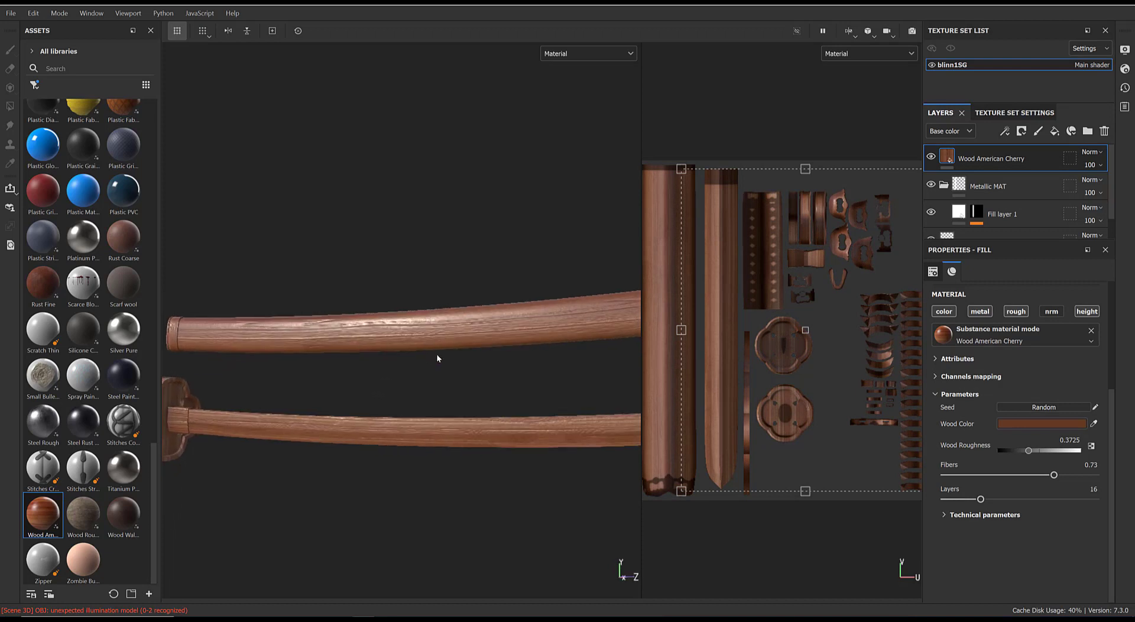
{"action": "left_click_drag", "start_coordinate": [1029, 449], "coordinate": [1044, 450]}
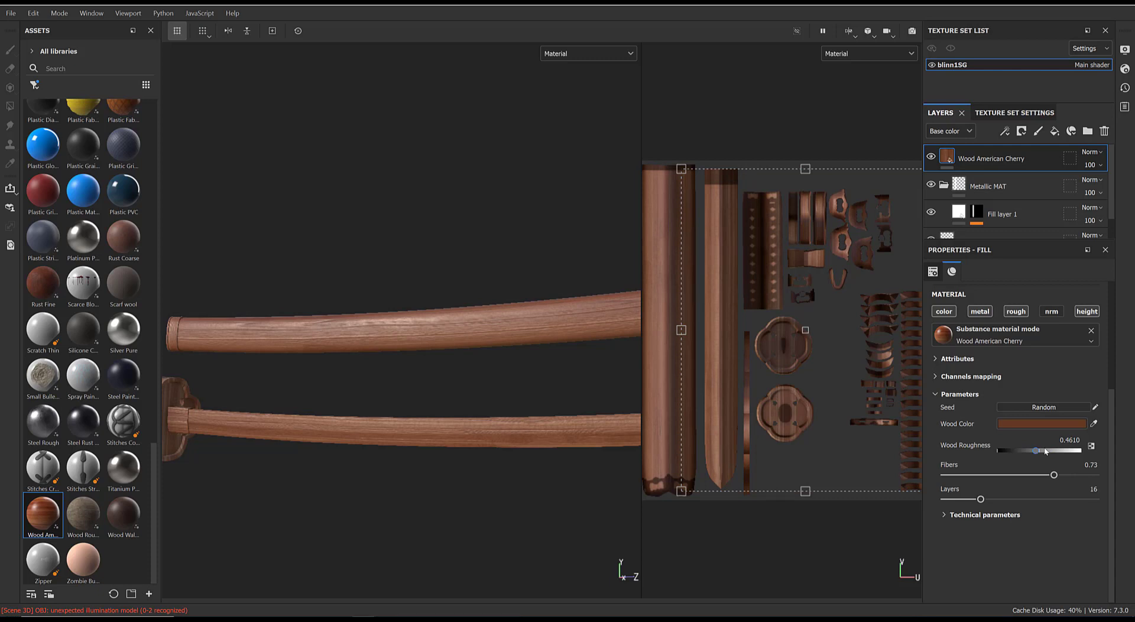
Create a new layer folder and name it Wood Sheath.
{"action": "left_click", "coordinate": [1087, 131]}
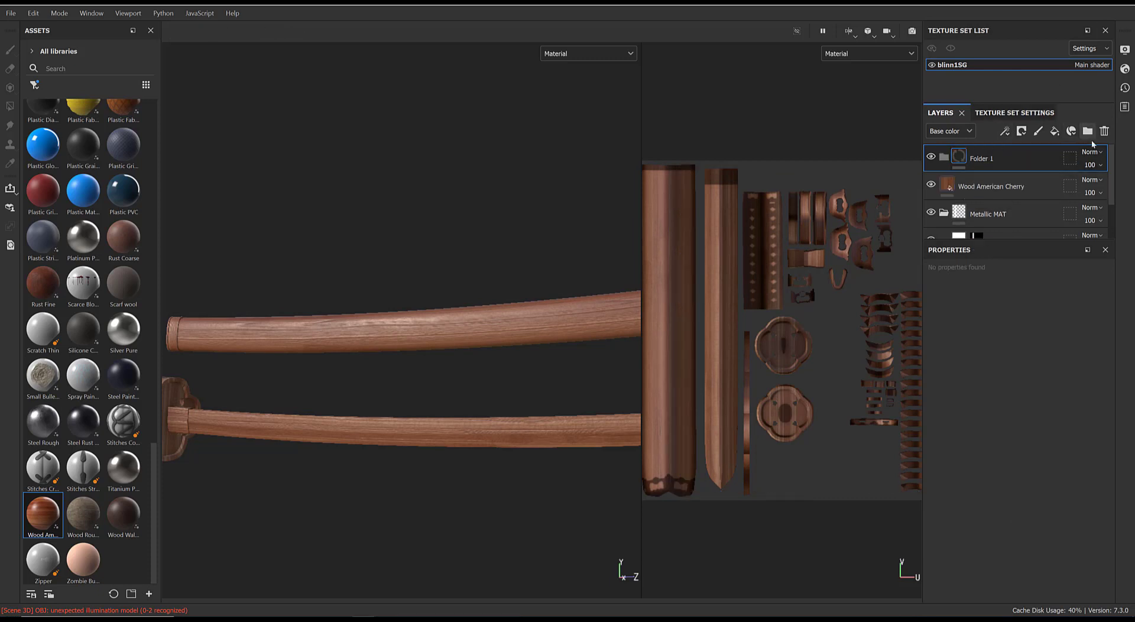
{"action": "double_click", "coordinate": [985, 161]}
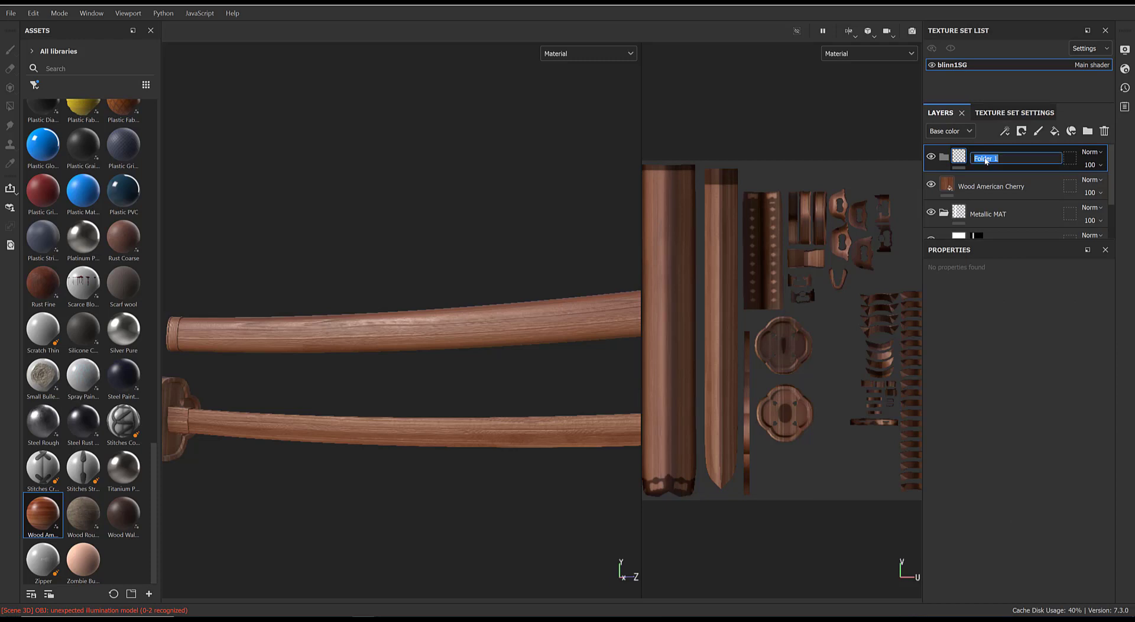
{"action": "type", "text": "w"}
{"action": "type", "text": "ood Sheath"}
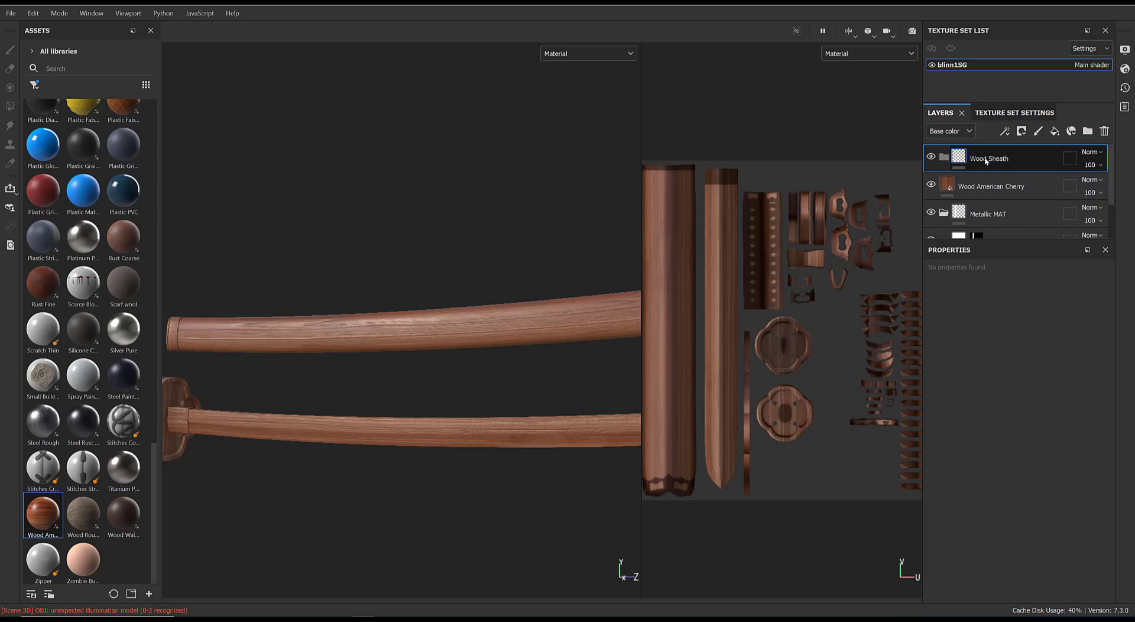
{"action": "key", "text": "Return"}
Move the Wood American Cherry layer into the Wood Sheath folder and collapse the layer folders.
{"action": "left_click", "coordinate": [1026, 195]}
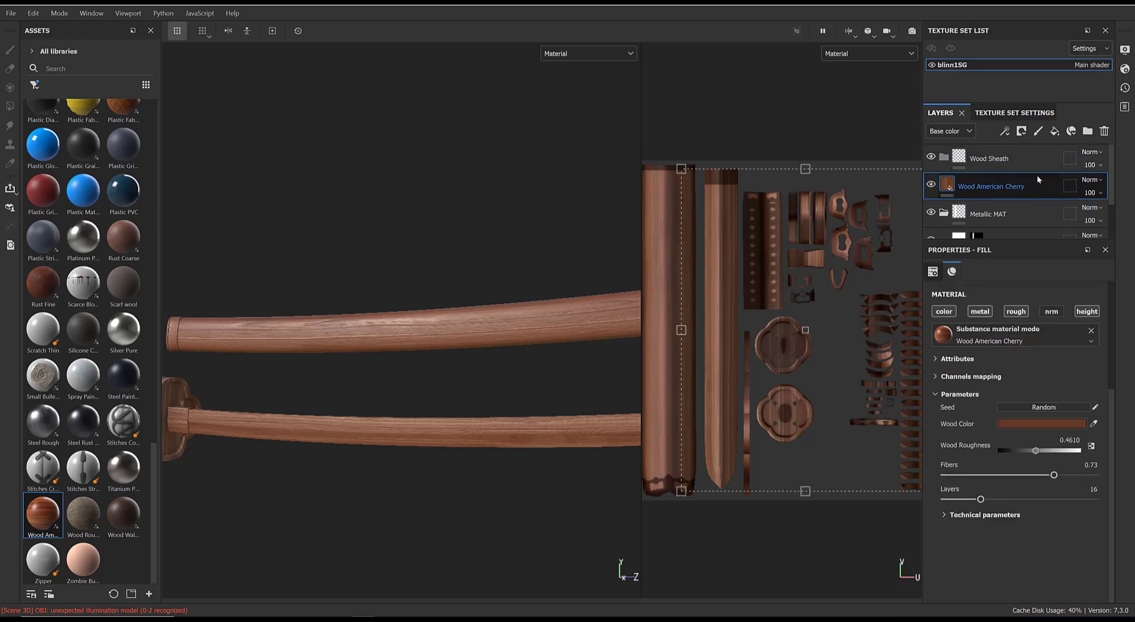
{"action": "left_click_drag", "start_coordinate": [1030, 157], "coordinate": [1031, 157]}
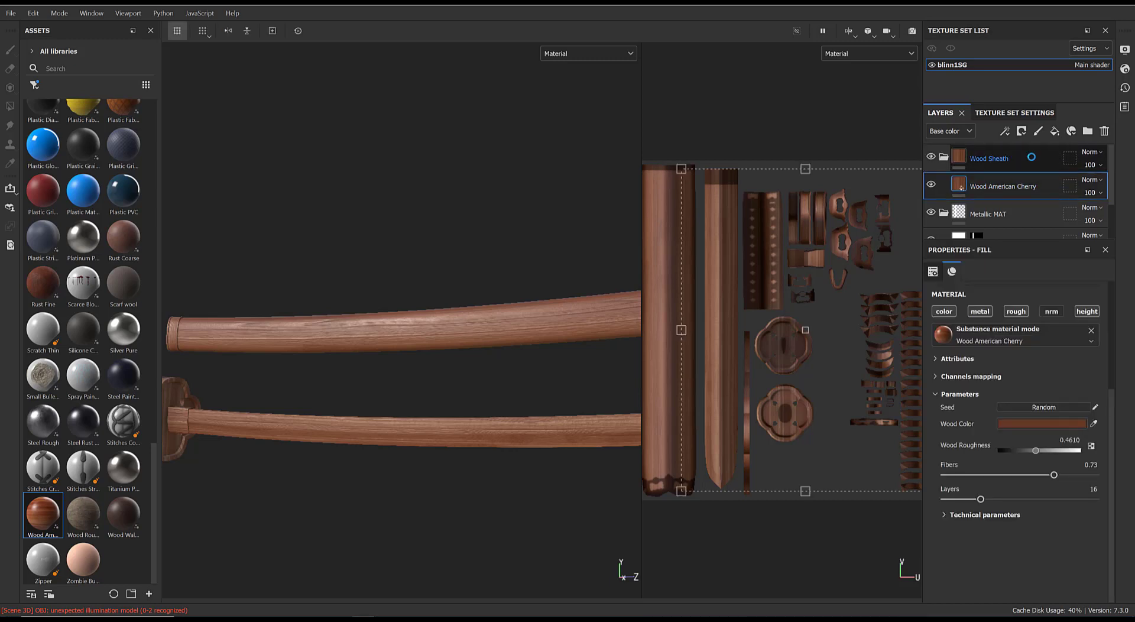
{"action": "left_click", "coordinate": [943, 156]}
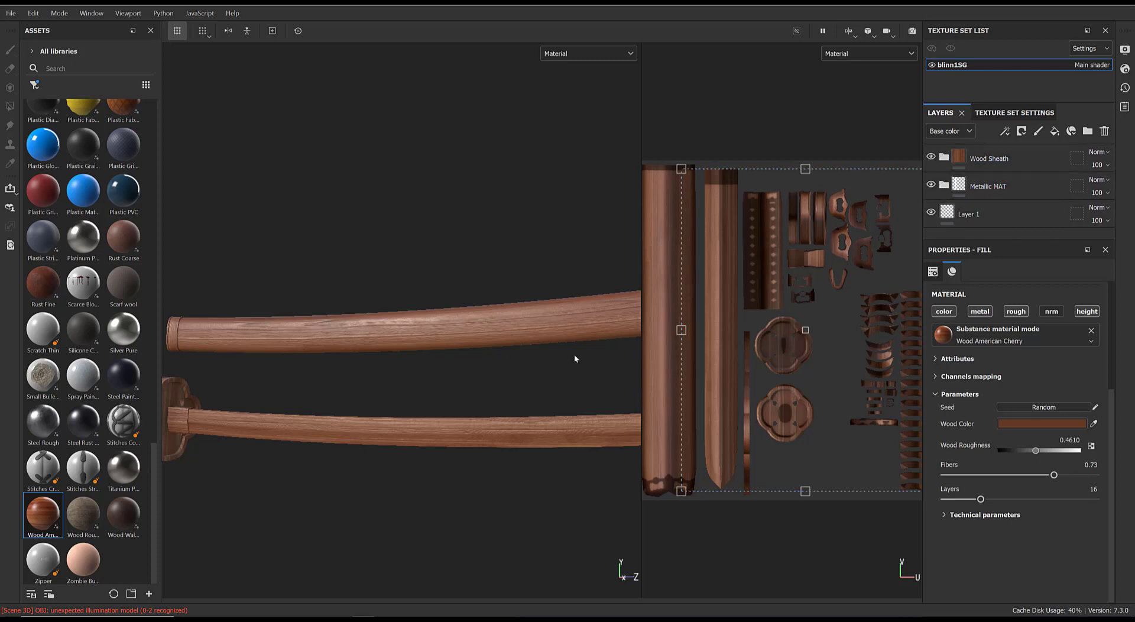
{"action": "left_click_drag", "start_coordinate": [574, 358], "coordinate": [392, 284], "text": "alt"}
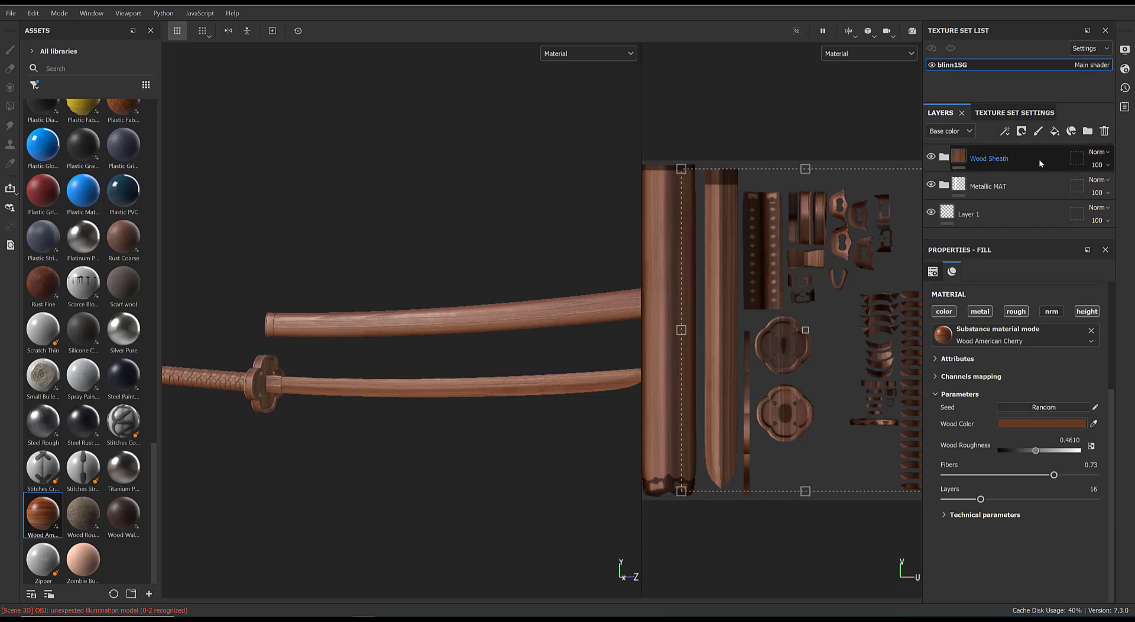
{"action": "left_click", "coordinate": [943, 156]}
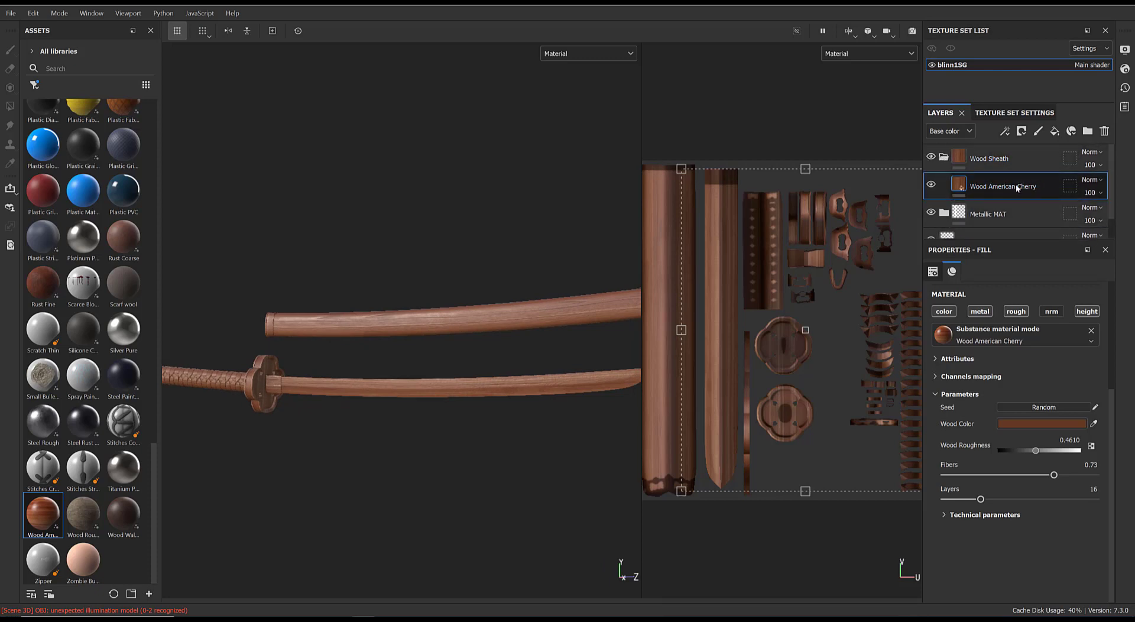
{"action": "left_click", "coordinate": [943, 156]}
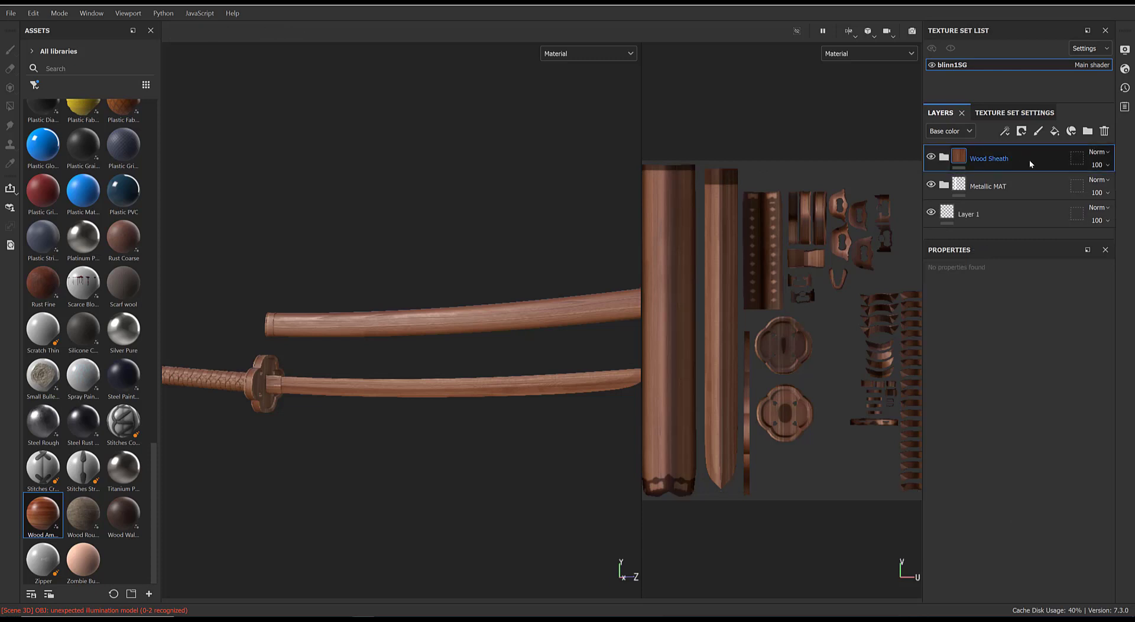
Add a black mask with a paint effect to the Wood Sheath folder.
{"action": "right_click", "coordinate": [1008, 155]}
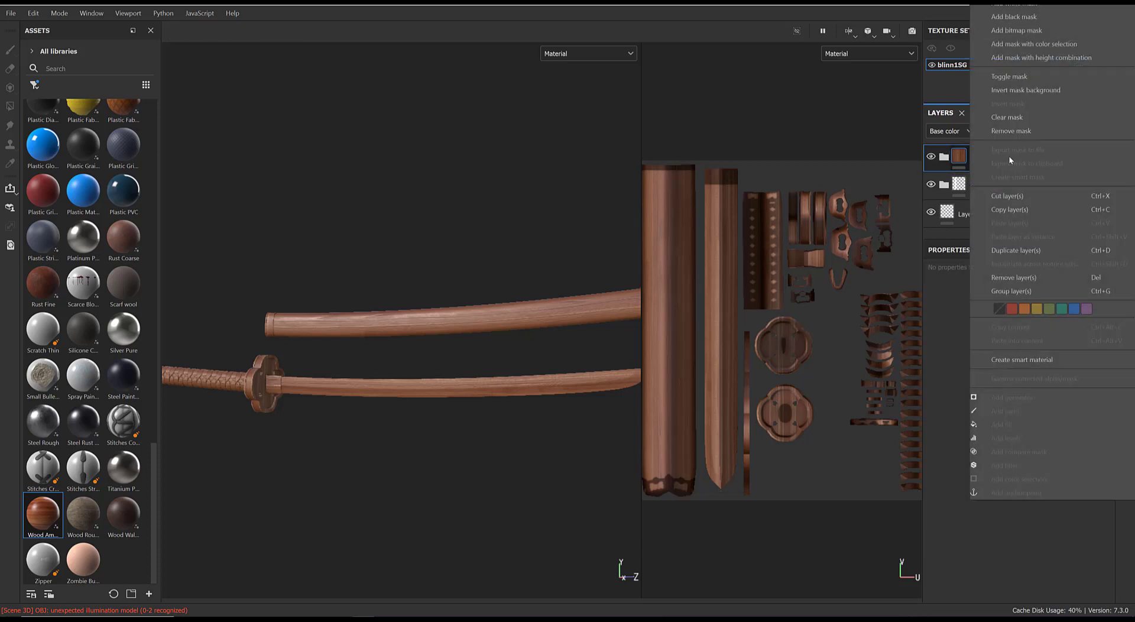
{"action": "left_click", "coordinate": [1027, 18]}
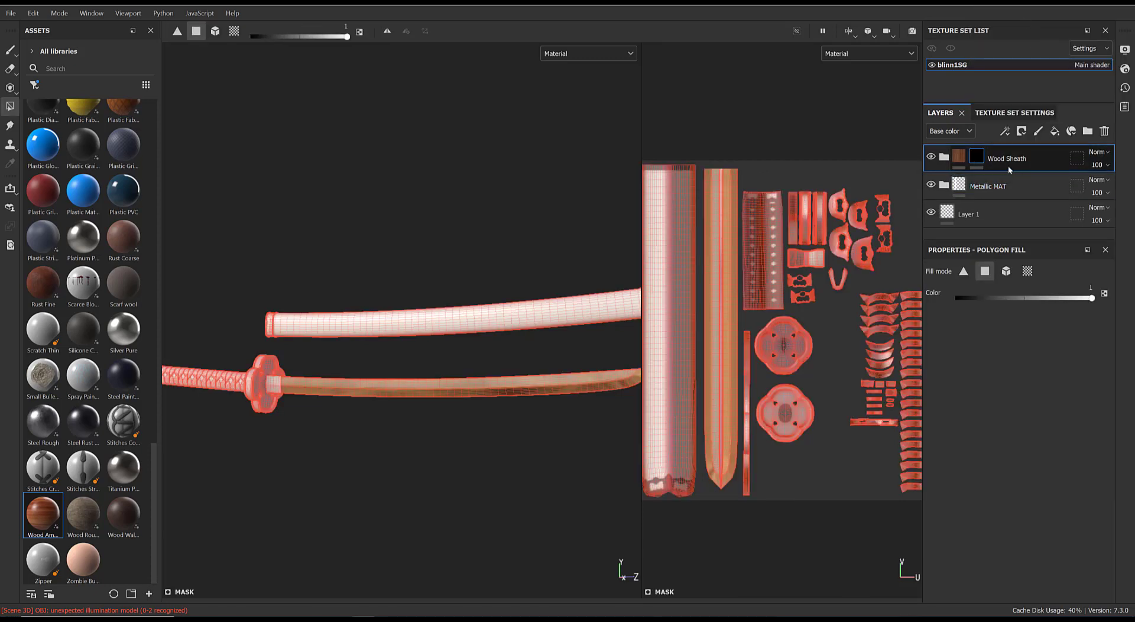
{"action": "right_click", "coordinate": [976, 156]}
{"action": "left_click", "coordinate": [1004, 536]}
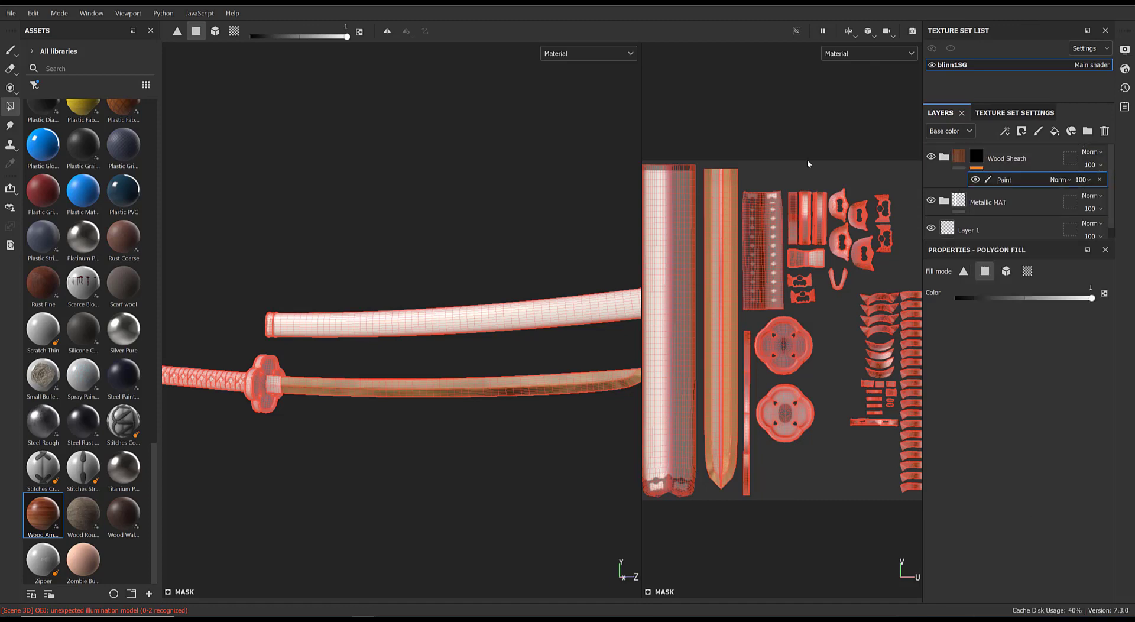
Reveal the wood on the scabbard body by filling its mesh in the Wood Sheath mask with mesh fill mode.
{"action": "left_click", "coordinate": [1008, 273]}
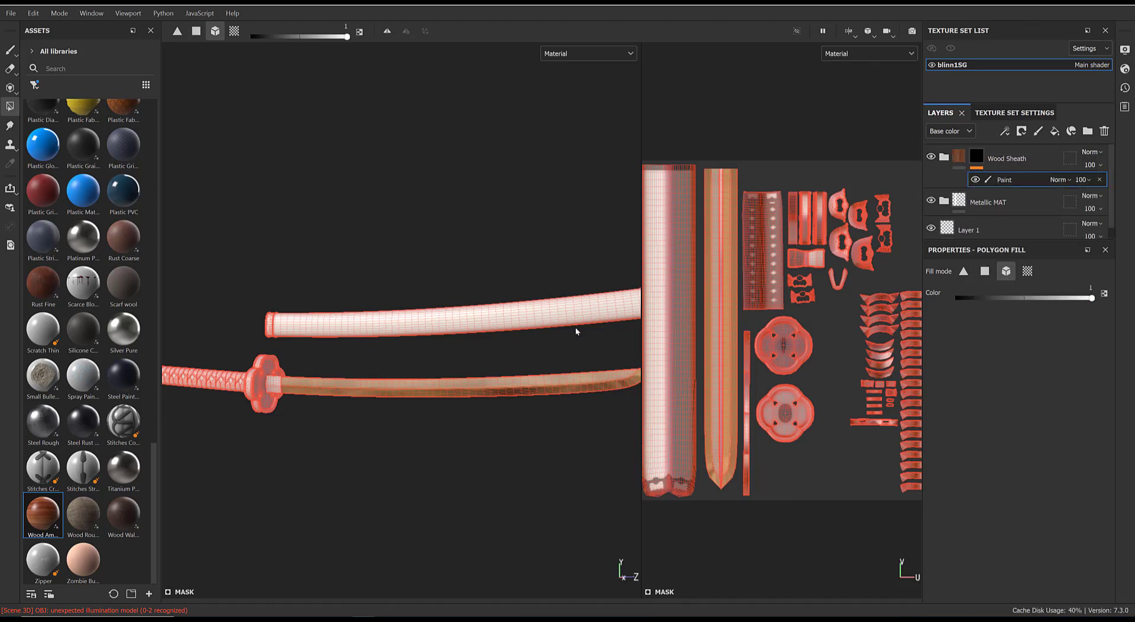
{"action": "left_click", "coordinate": [483, 303]}
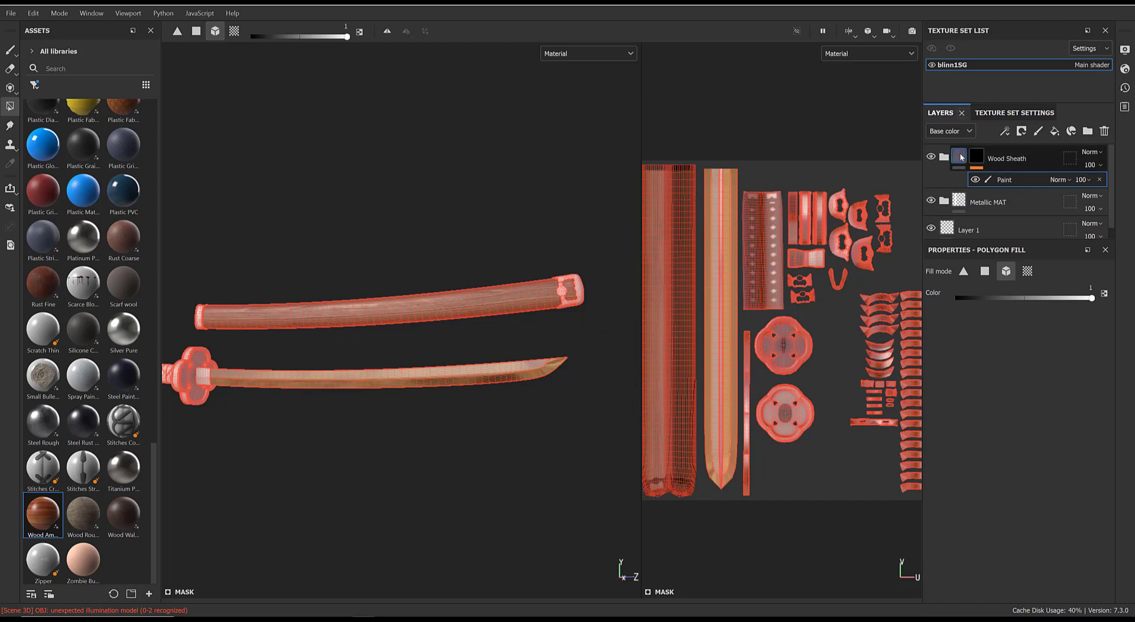
{"action": "left_click", "coordinate": [958, 156]}
Examine the wooden scabbard and metallic blade from several angles and under different lighting.
{"action": "left_click_drag", "start_coordinate": [447, 313], "coordinate": [415, 430], "text": "alt"}
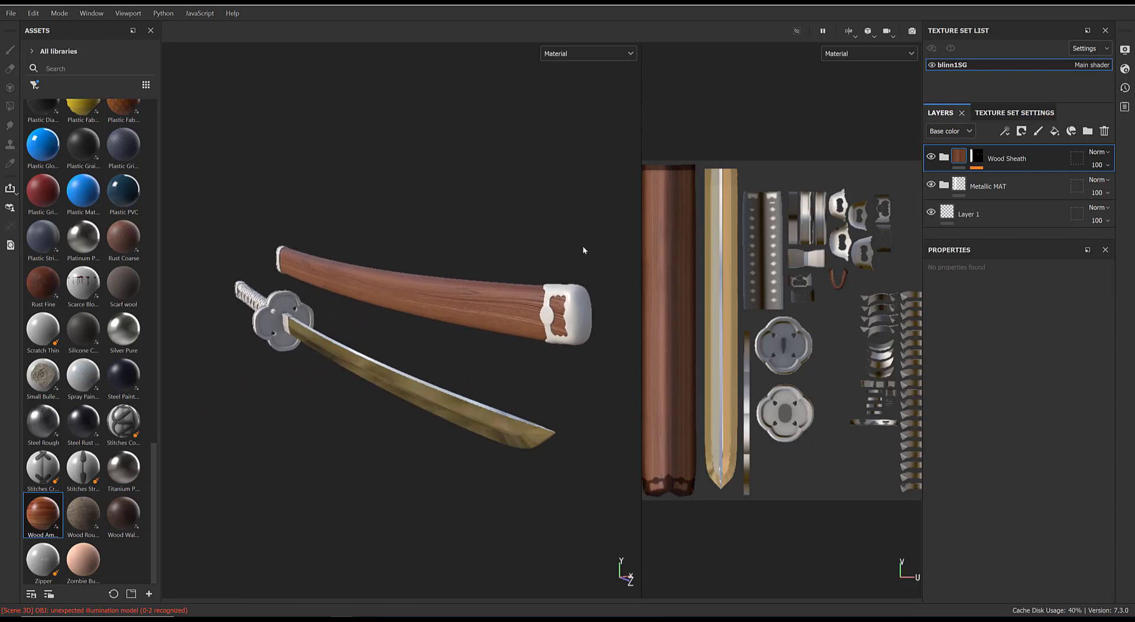
{"action": "left_click_drag", "start_coordinate": [413, 233], "coordinate": [458, 225], "text": "alt"}
{"action": "middle_click_drag", "start_coordinate": [457, 222], "coordinate": [484, 220], "text": "alt"}
{"action": "right_click_drag", "start_coordinate": [495, 334], "coordinate": [505, 324], "text": "shift"}
{"action": "left_click_drag", "start_coordinate": [460, 334], "coordinate": [344, 285], "text": "alt"}
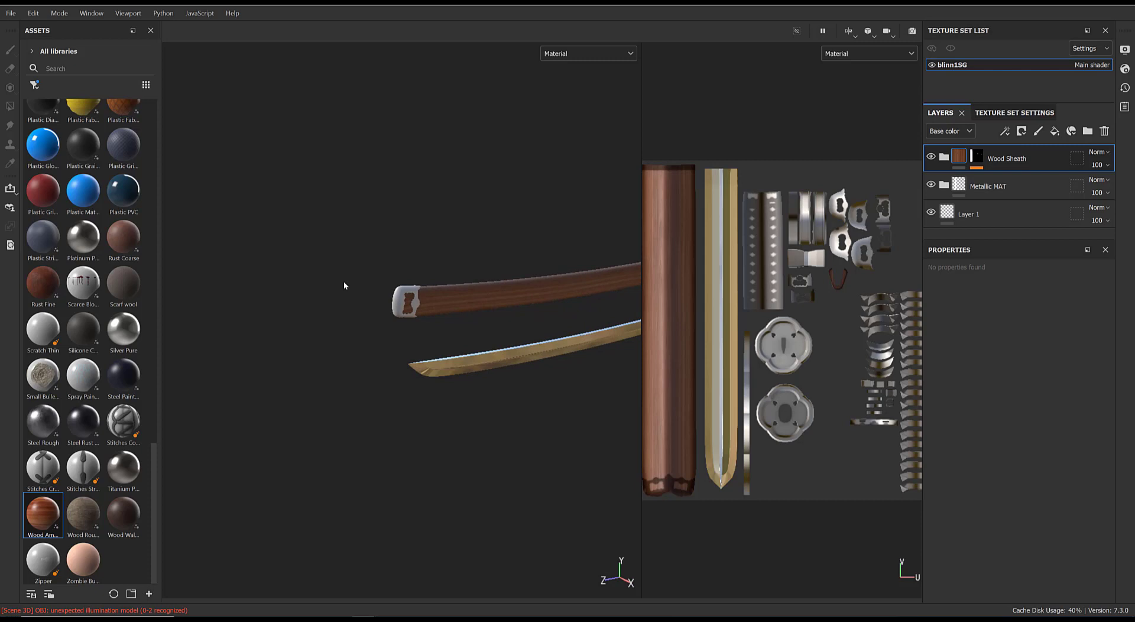
{"action": "left_click_drag", "start_coordinate": [487, 283], "coordinate": [418, 287], "text": "alt"}
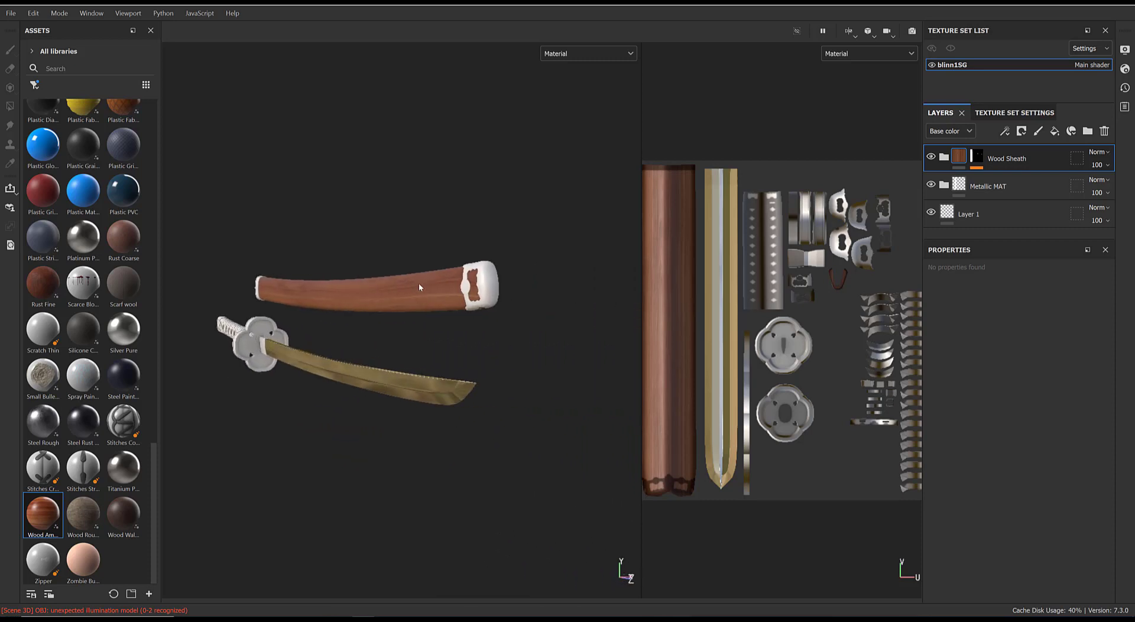